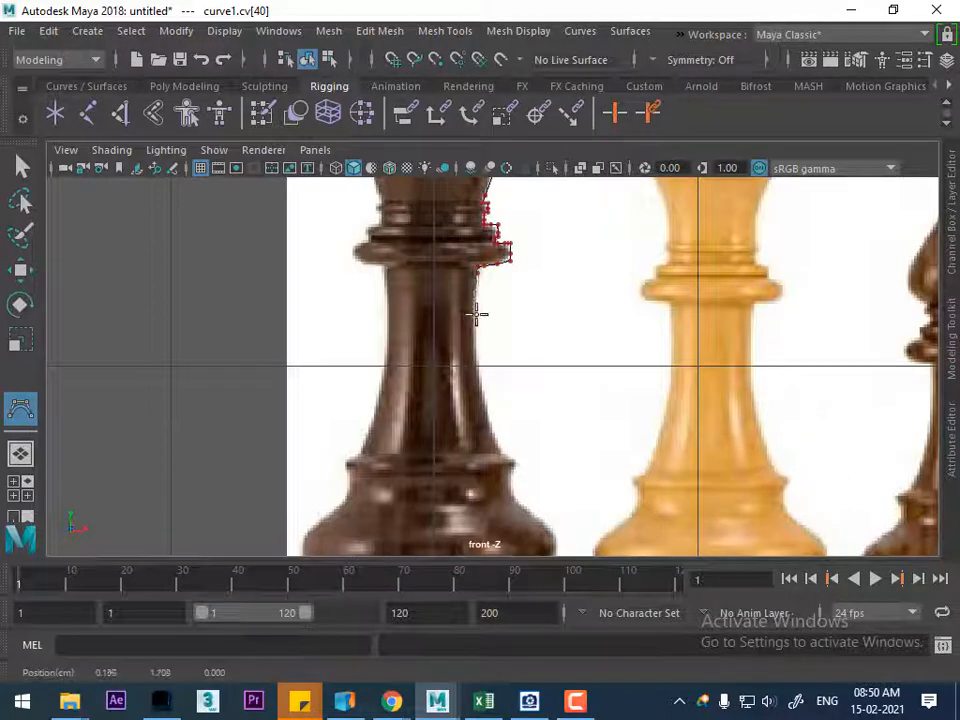
Continue the profile curve down the dark king's stem to the ridge above its base
{"action": "left_click", "coordinate": [474, 357]}
{"action": "left_click", "coordinate": [474, 374]}
{"action": "middle_click_drag", "start_coordinate": [489, 410], "coordinate": [539, 259], "text": "alt"}
{"action": "right_click_drag", "start_coordinate": [539, 259], "coordinate": [618, 440], "text": "alt"}
{"action": "left_click", "coordinate": [563, 283]}
{"action": "right_click_drag", "start_coordinate": [564, 267], "coordinate": [574, 379], "text": "alt"}
{"action": "middle_click_drag", "start_coordinate": [630, 262], "coordinate": [540, 381], "text": "alt"}
{"action": "left_click", "coordinate": [526, 366]}
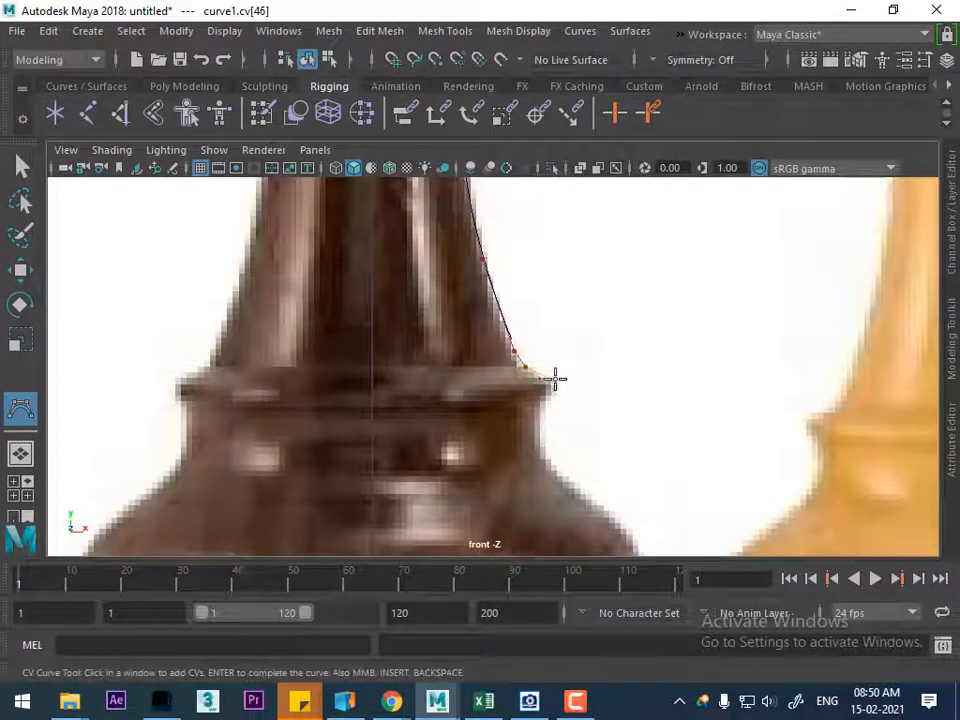
Trace the curve around the ridge above the king's base and into the recess beneath it
{"action": "left_click", "coordinate": [554, 381]}
{"action": "left_click", "coordinate": [554, 390]}
{"action": "left_click", "coordinate": [526, 404]}
{"action": "left_click", "coordinate": [543, 460]}
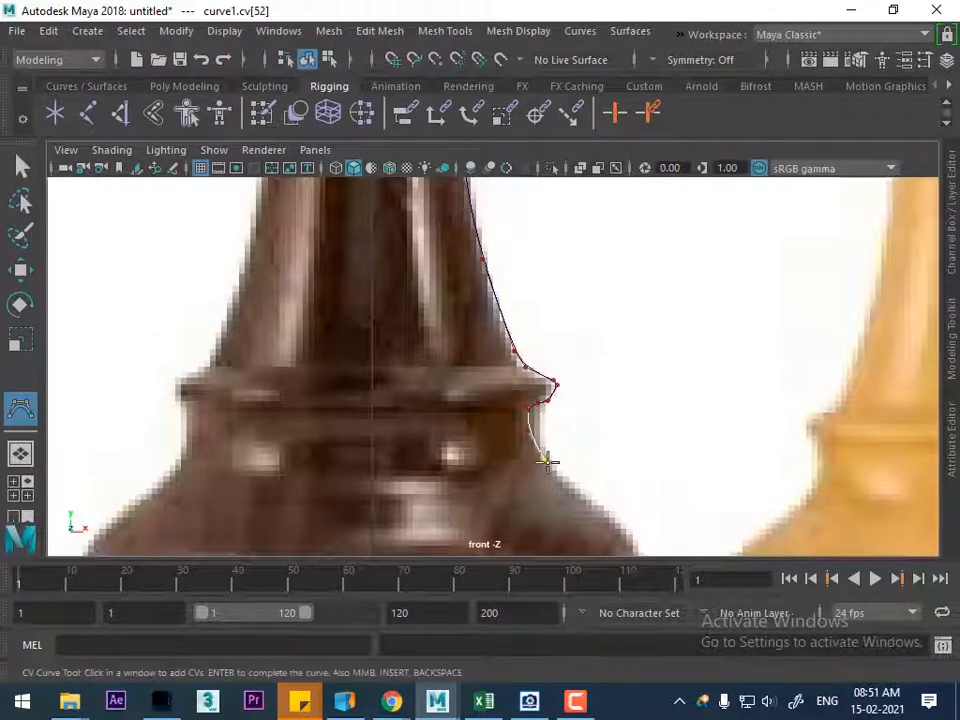
Trace the curve along the bulging side of the king's base down to the groove
{"action": "middle_click_drag", "start_coordinate": [553, 484], "coordinate": [499, 300], "text": "alt"}
{"action": "left_click", "coordinate": [518, 300]}
{"action": "left_click", "coordinate": [555, 328]}
{"action": "left_click", "coordinate": [591, 379]}
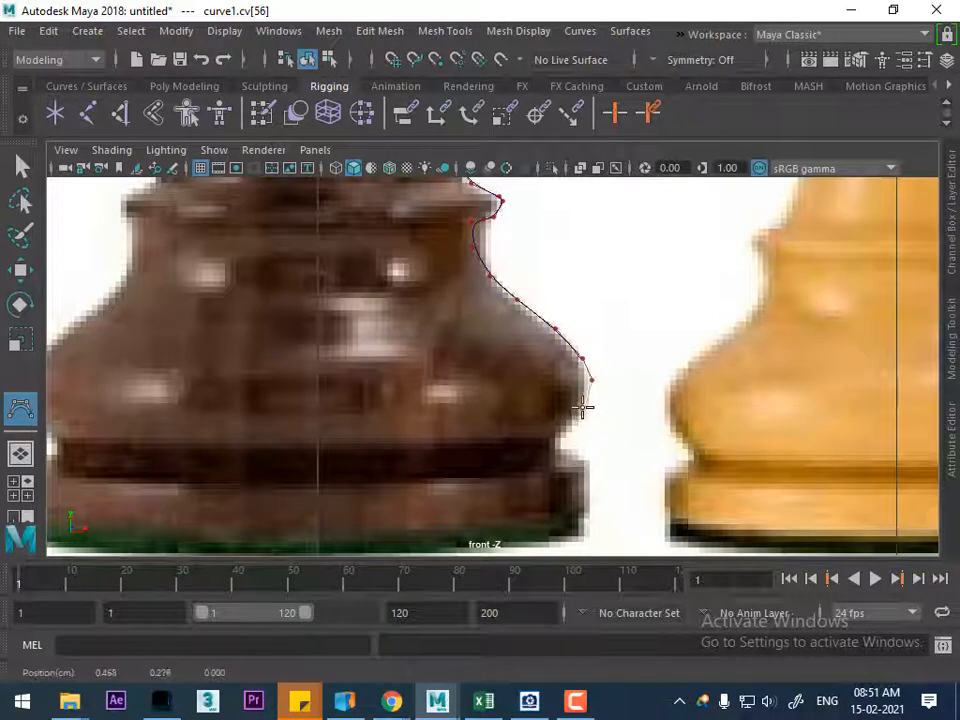
{"action": "left_click", "coordinate": [561, 433]}
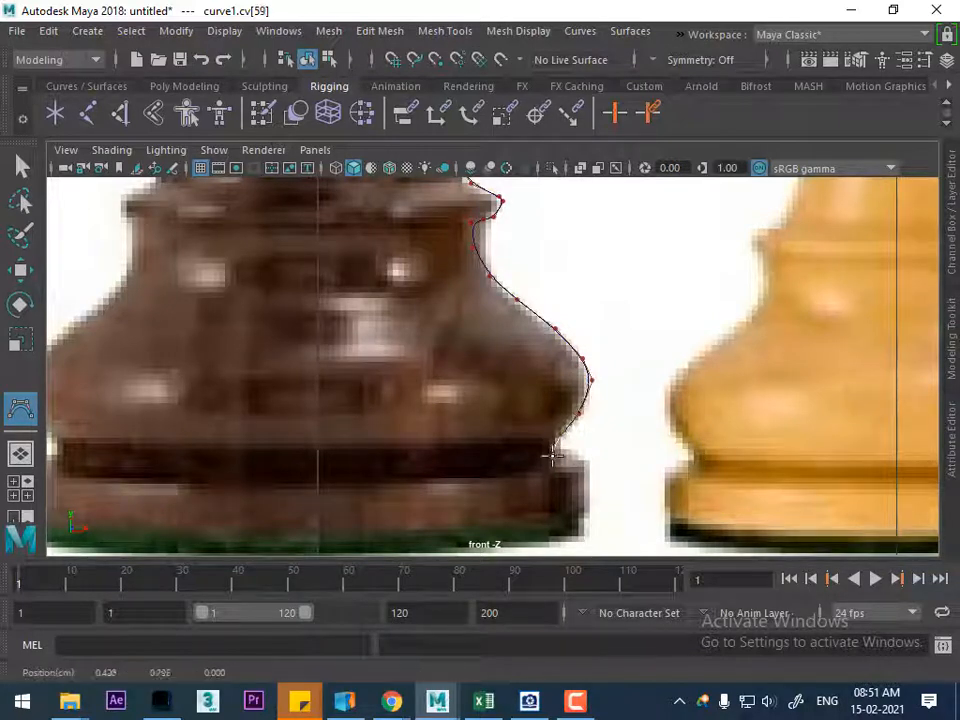
Trace the curve out of the groove and down the outer edge of the king's bottom rim
{"action": "left_click", "coordinate": [560, 456]}
{"action": "left_click", "coordinate": [575, 459]}
{"action": "left_click", "coordinate": [590, 466]}
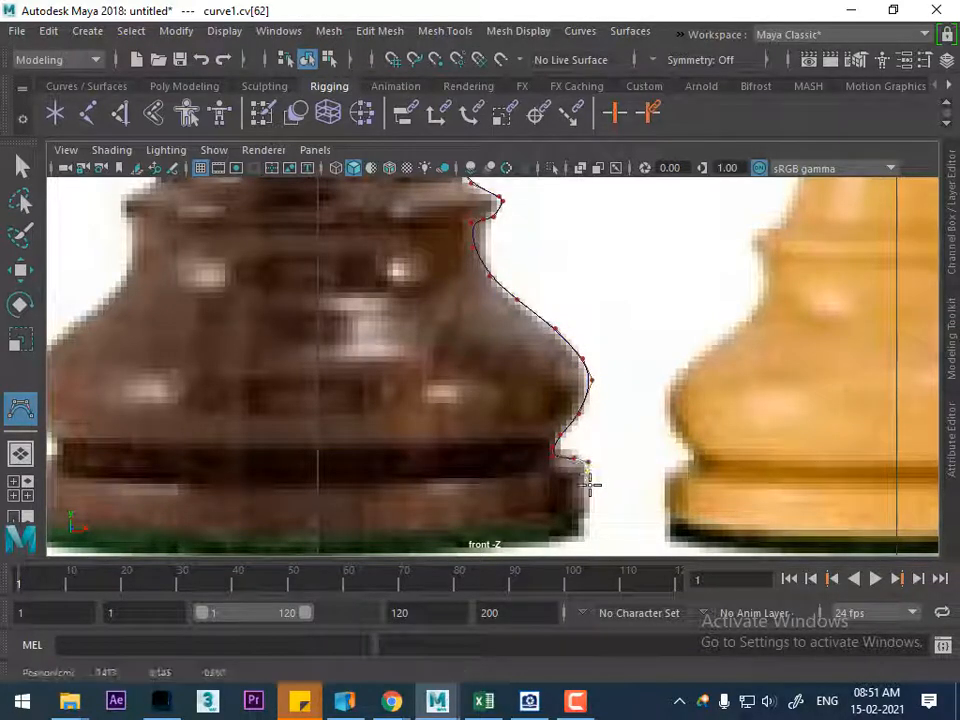
{"action": "left_click", "coordinate": [590, 511]}
{"action": "left_click", "coordinate": [579, 529]}
Run the curve along the underside of the king to the vertical centre axis and complete it
{"action": "middle_click_drag", "start_coordinate": [519, 441], "coordinate": [570, 247], "text": "alt"}
{"action": "right_click_drag", "start_coordinate": [596, 360], "coordinate": [621, 338], "text": "alt"}
{"action": "middle_click_drag", "start_coordinate": [621, 338], "coordinate": [578, 418], "text": "alt"}
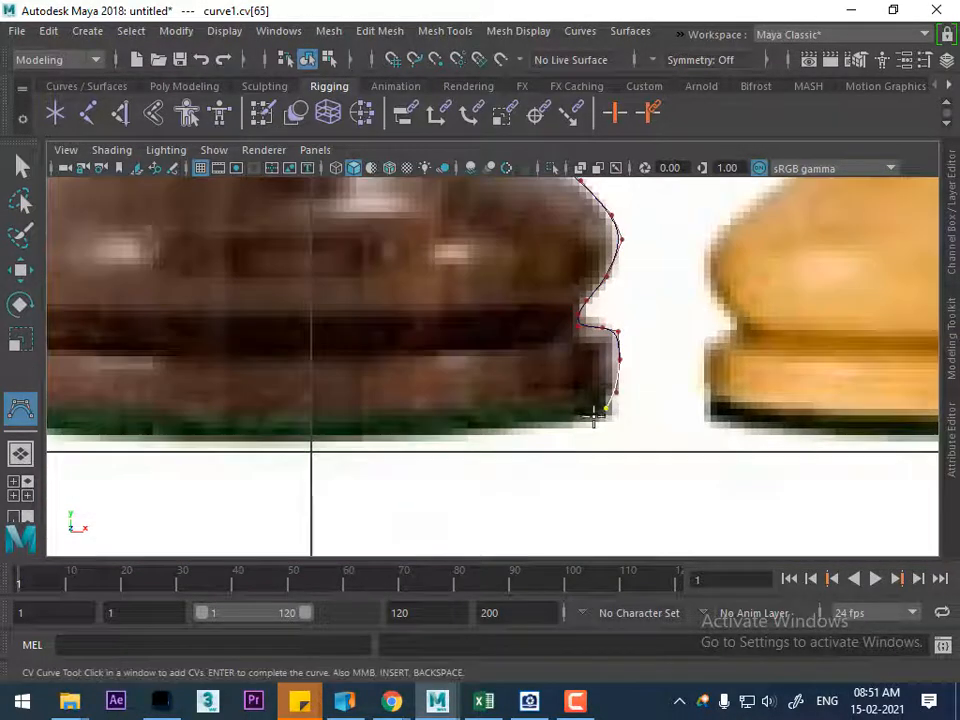
{"action": "left_click", "coordinate": [597, 406]}
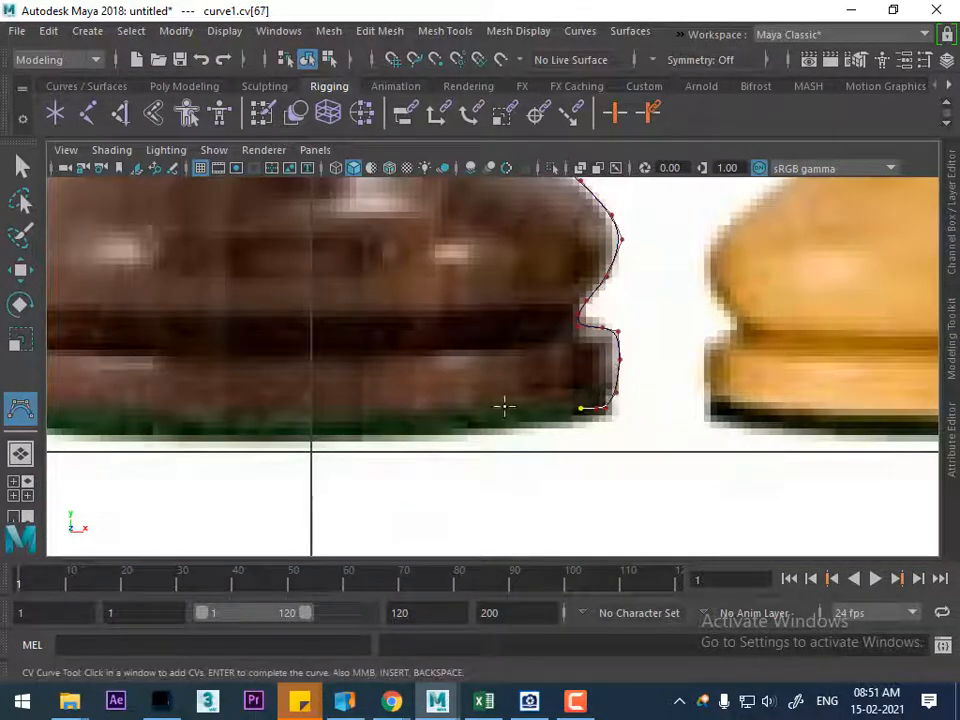
{"action": "middle_click_drag", "start_coordinate": [607, 405], "coordinate": [649, 388], "text": "alt"}
{"action": "left_click", "coordinate": [571, 410]}
{"action": "left_click", "coordinate": [430, 408]}
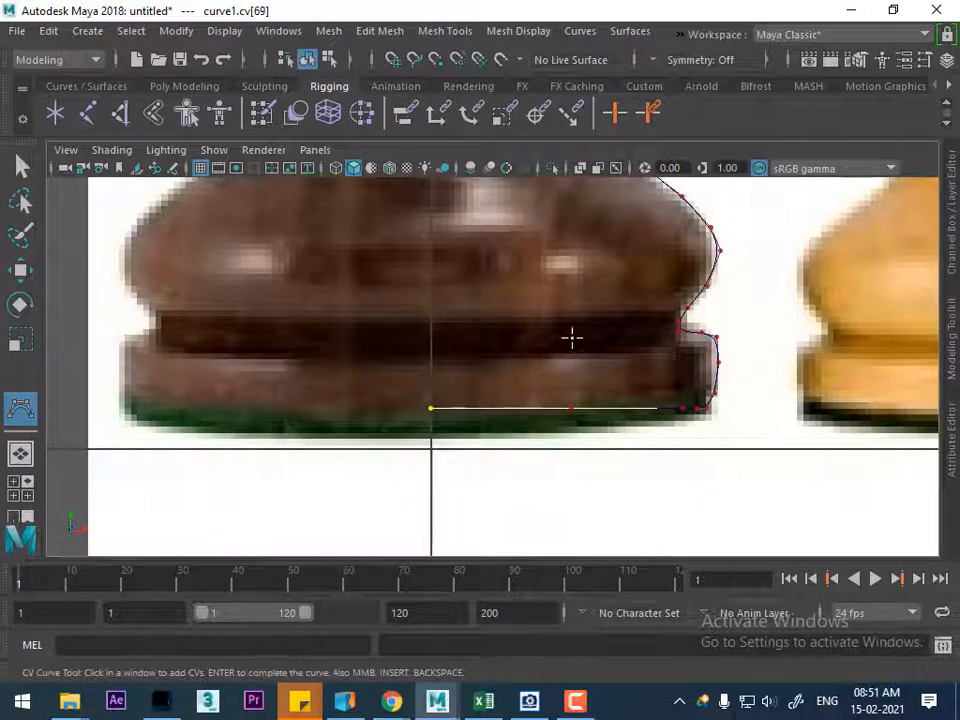
{"action": "key", "text": "Return"}
{"action": "key", "text": "w"}
Start a new CV curve at the top of the king's cross on the centre axis and trace its top knob
{"action": "right_click_drag", "start_coordinate": [675, 443], "coordinate": [617, 360], "text": "alt"}
{"action": "middle_click_drag", "start_coordinate": [617, 360], "coordinate": [666, 545], "text": "alt"}
{"action": "middle_click_drag", "start_coordinate": [613, 313], "coordinate": [621, 411], "text": "alt"}
{"action": "right_click_drag", "start_coordinate": [634, 490], "coordinate": [668, 575], "text": "alt"}
{"action": "middle_click_drag", "start_coordinate": [662, 431], "coordinate": [620, 427], "text": "alt"}
{"action": "right_click_drag", "start_coordinate": [583, 424], "coordinate": [579, 465], "text": "alt"}
{"action": "middle_click_drag", "start_coordinate": [547, 363], "coordinate": [542, 386], "text": "alt"}
{"action": "right_click_drag", "start_coordinate": [542, 386], "coordinate": [561, 454], "text": "alt"}
{"action": "middle_click_drag", "start_coordinate": [510, 368], "coordinate": [560, 440], "text": "alt"}
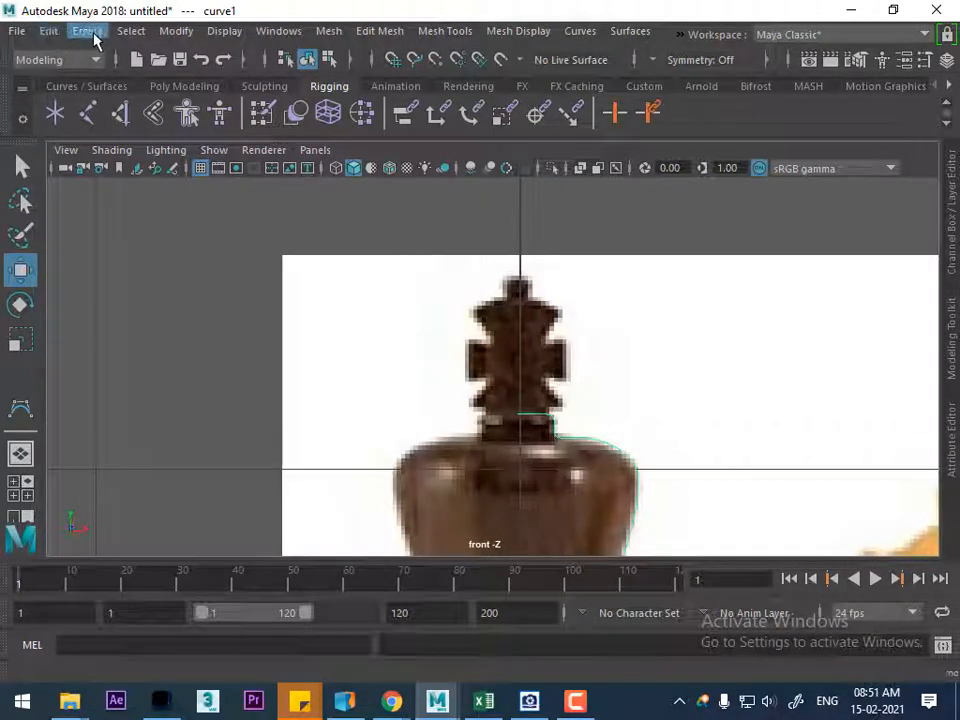
{"action": "left_click", "coordinate": [20, 410]}
{"action": "scroll", "coordinate": [602, 486], "scroll_direction": "up", "scroll_amount": 3}
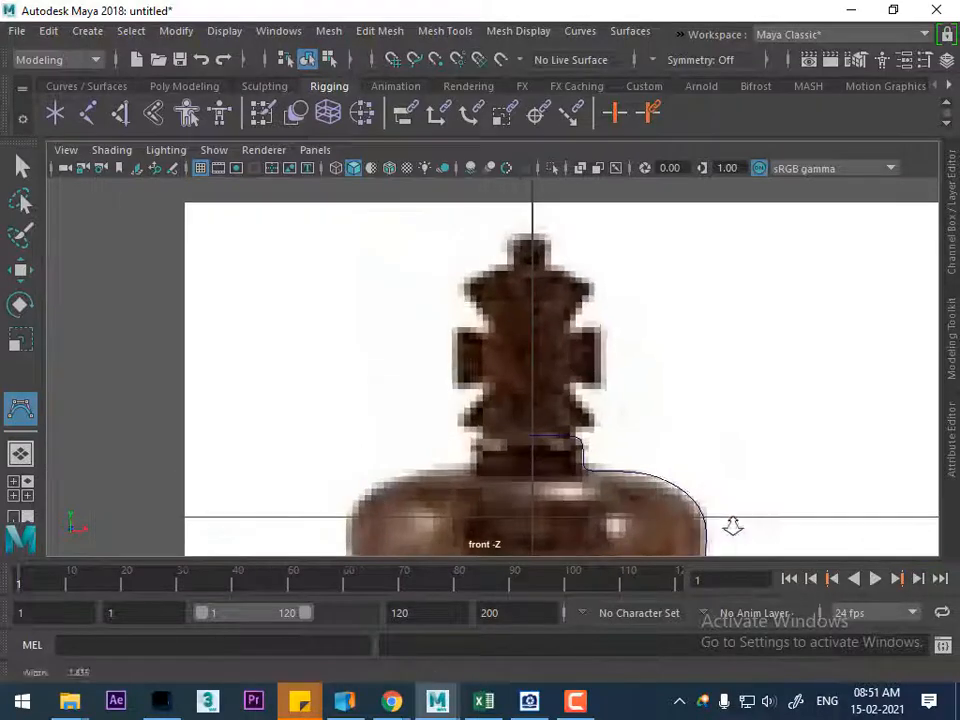
{"action": "left_click", "coordinate": [535, 229]}
{"action": "left_click", "coordinate": [549, 228]}
{"action": "left_click", "coordinate": [548, 238]}
{"action": "left_click", "coordinate": [549, 241]}
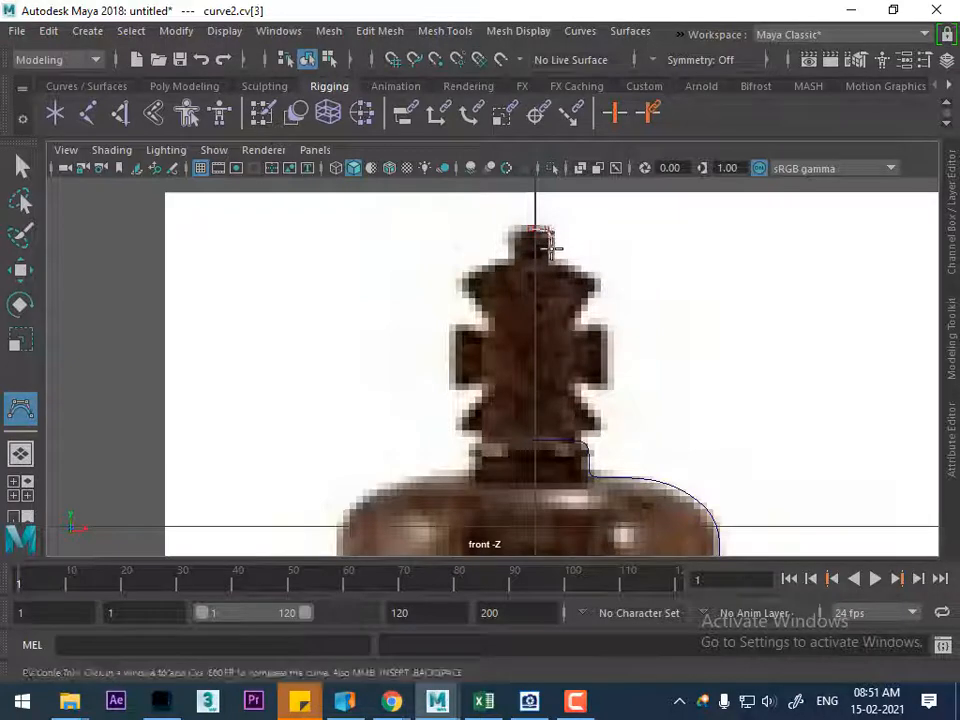
{"action": "left_click", "coordinate": [553, 257]}
Trace the second curve along the sloping shoulder of the cross to the outer tip of its upper arm
{"action": "scroll", "coordinate": [584, 262], "scroll_direction": "down", "scroll_amount": 3}
{"action": "scroll", "coordinate": [586, 262], "scroll_direction": "up", "scroll_amount": 5}
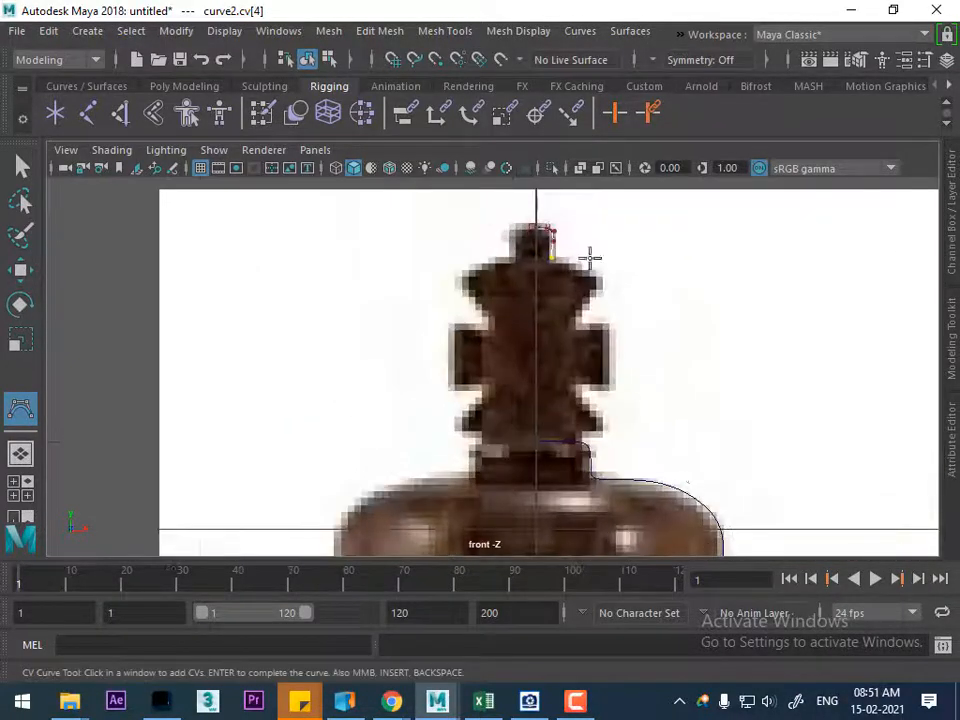
{"action": "left_click", "coordinate": [575, 237]}
{"action": "left_click", "coordinate": [596, 238]}
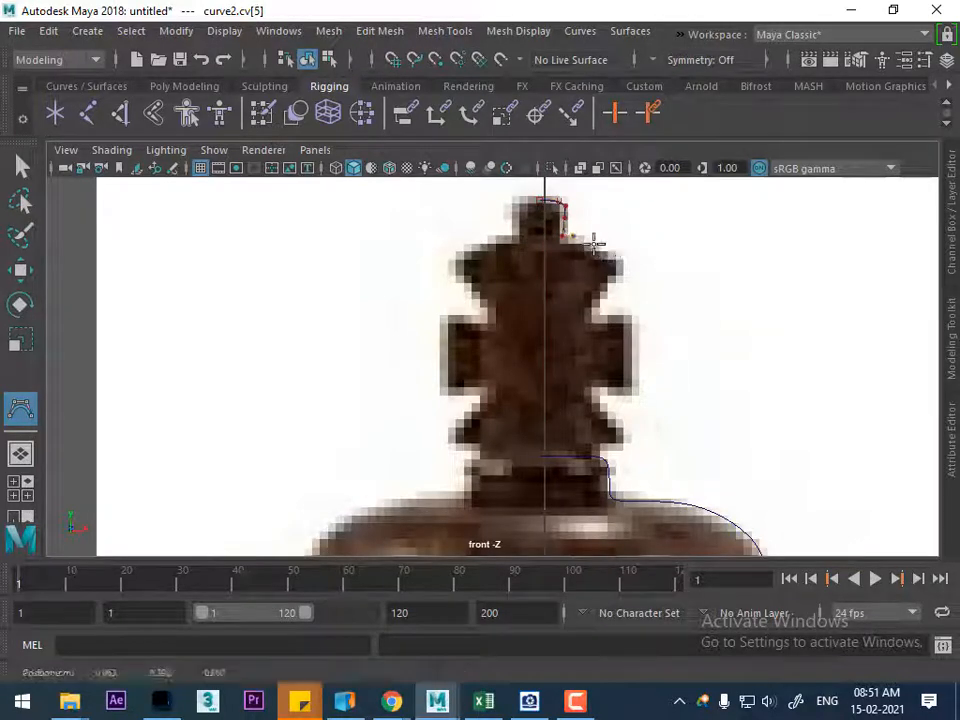
{"action": "left_click", "coordinate": [620, 254]}
{"action": "key", "text": "BackSpace"}
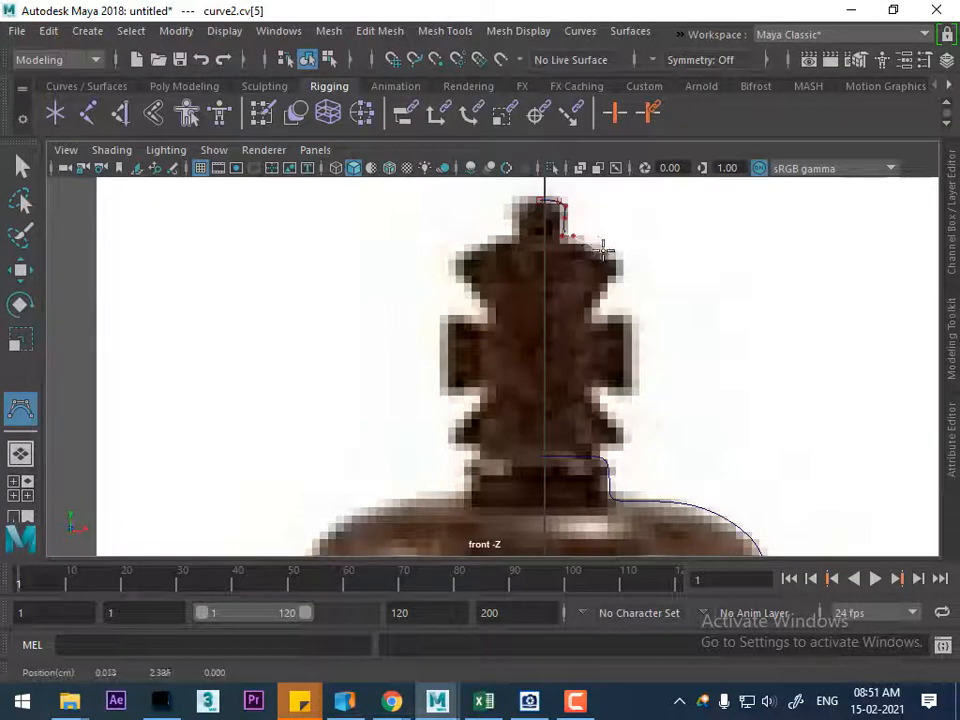
{"action": "left_click", "coordinate": [623, 254]}
{"action": "scroll", "coordinate": [806, 443], "scroll_direction": "down", "scroll_amount": 3}
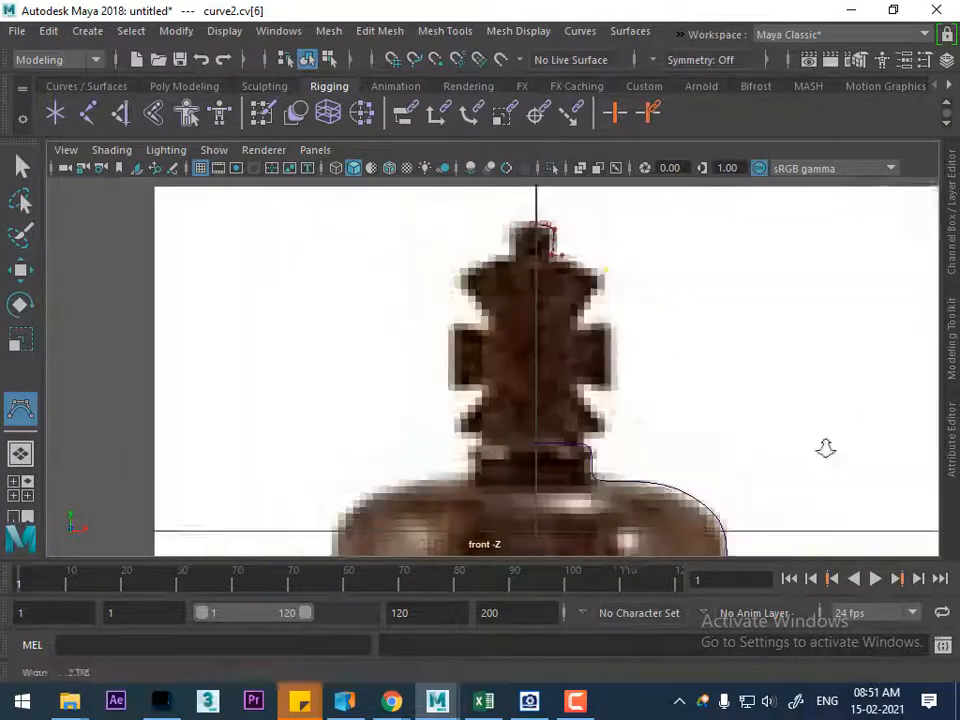
{"action": "scroll", "coordinate": [707, 347], "scroll_direction": "up", "scroll_amount": 6}
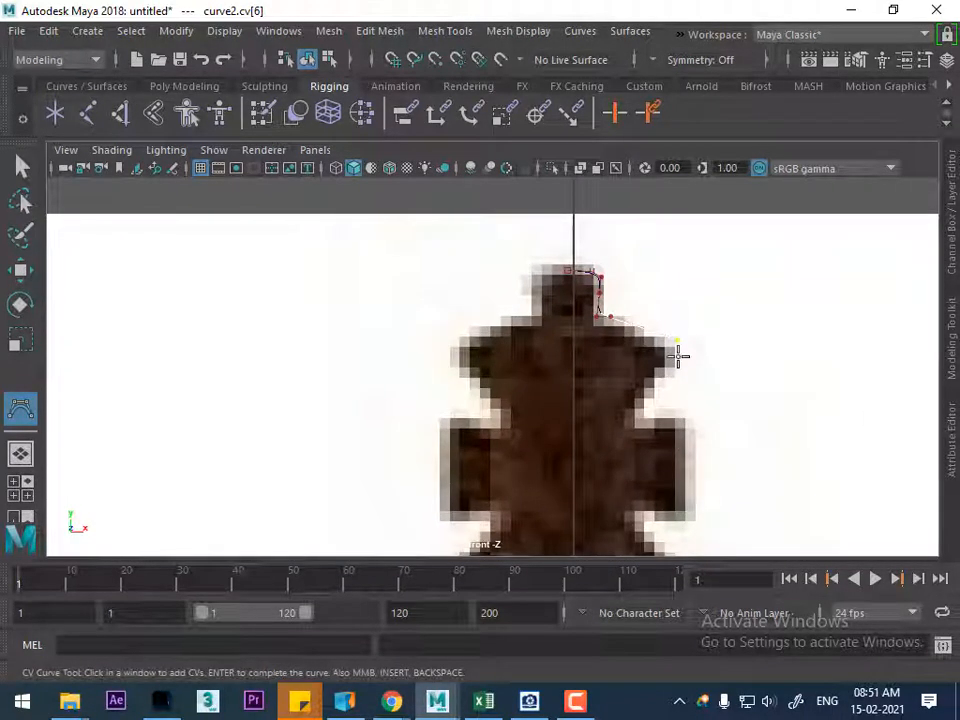
{"action": "left_click", "coordinate": [676, 348]}
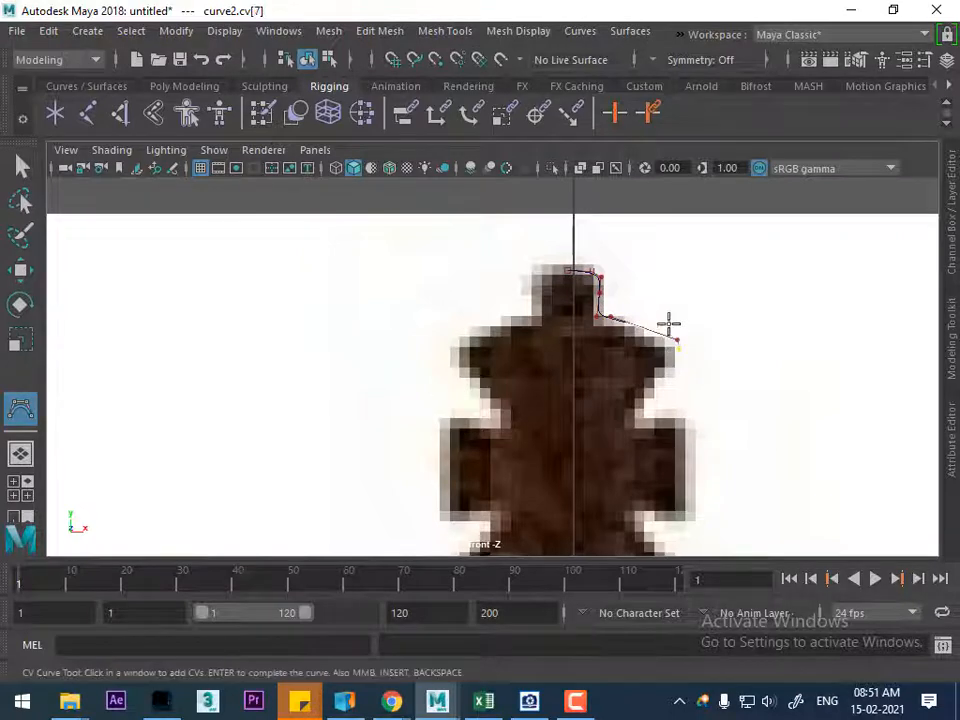
{"action": "scroll", "coordinate": [690, 335], "scroll_direction": "up", "scroll_amount": 2}
{"action": "left_click", "coordinate": [755, 347]}
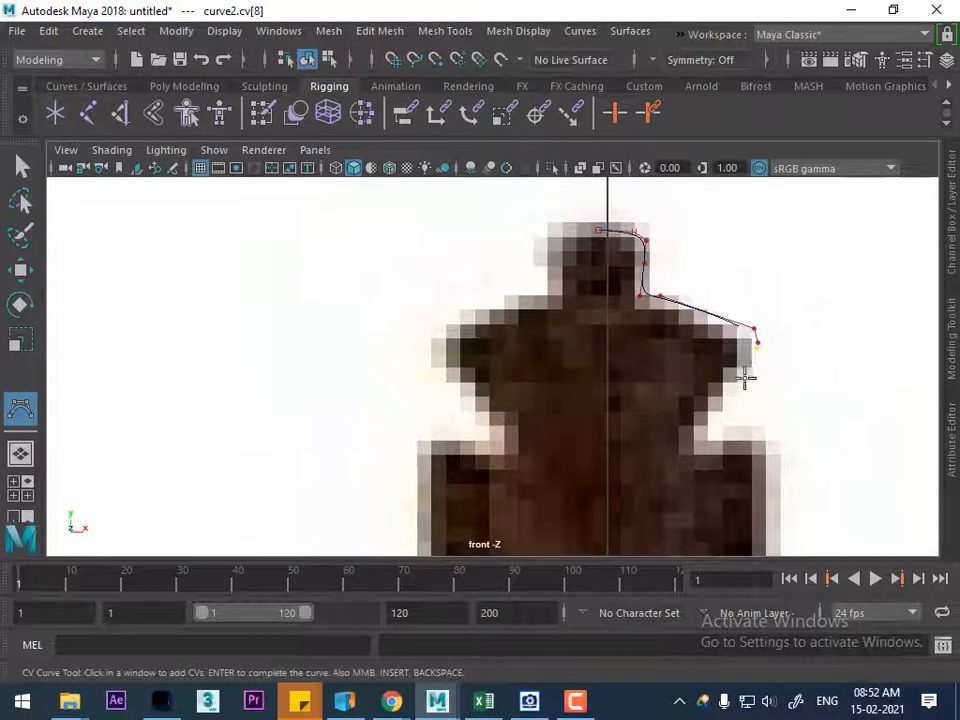
Trace the curve into the notch below the upper arm and out to the middle arm's upper corner
{"action": "scroll", "coordinate": [746, 339], "scroll_direction": "down", "scroll_amount": 3}
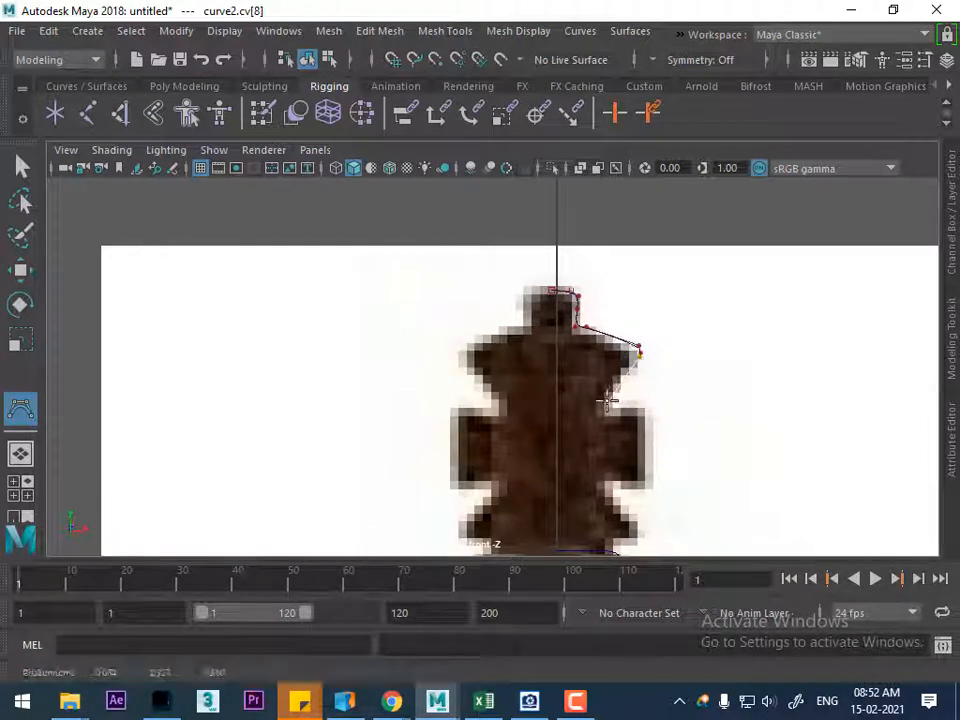
{"action": "left_click", "coordinate": [606, 401]}
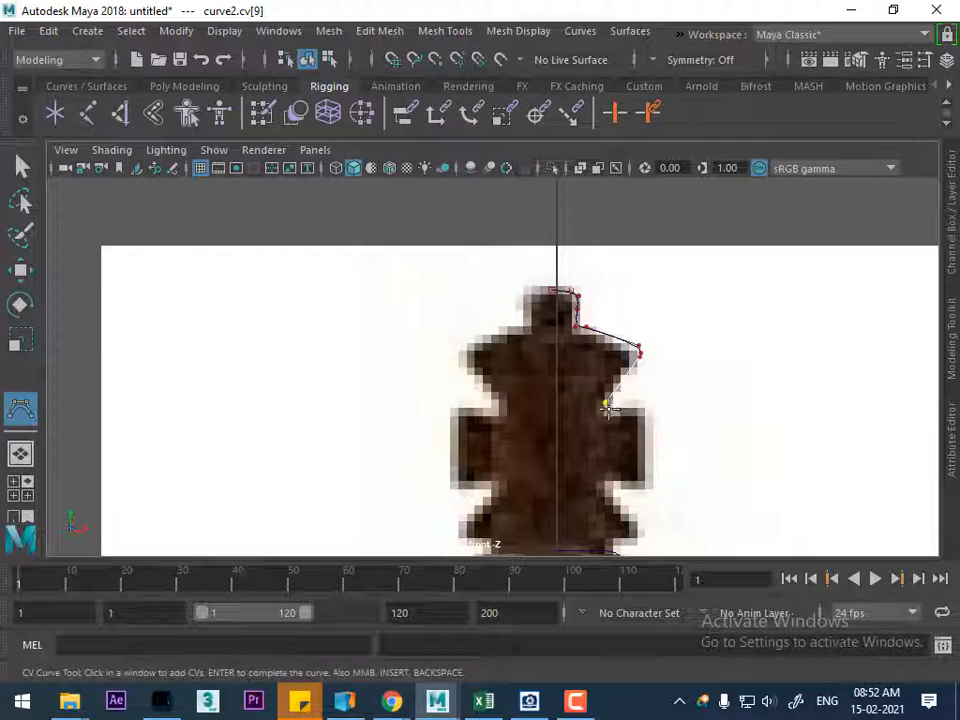
{"action": "left_click", "coordinate": [607, 408]}
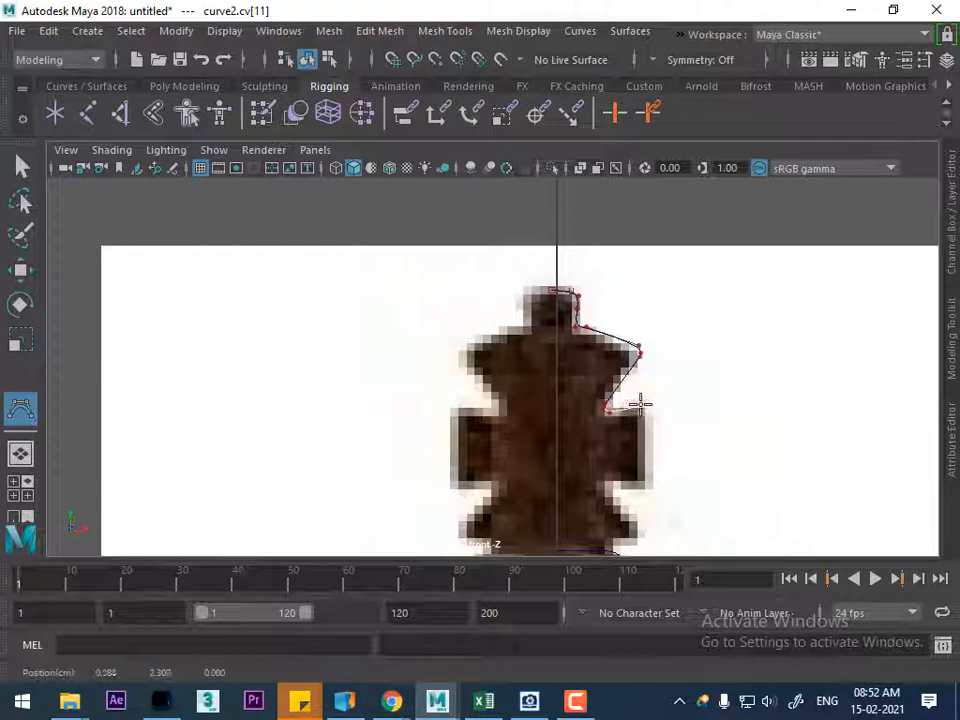
{"action": "left_click", "coordinate": [649, 404]}
Trace the curve down the middle arm's outer side and back into the notch below it
{"action": "scroll", "coordinate": [600, 390], "scroll_direction": "down", "scroll_amount": 6}
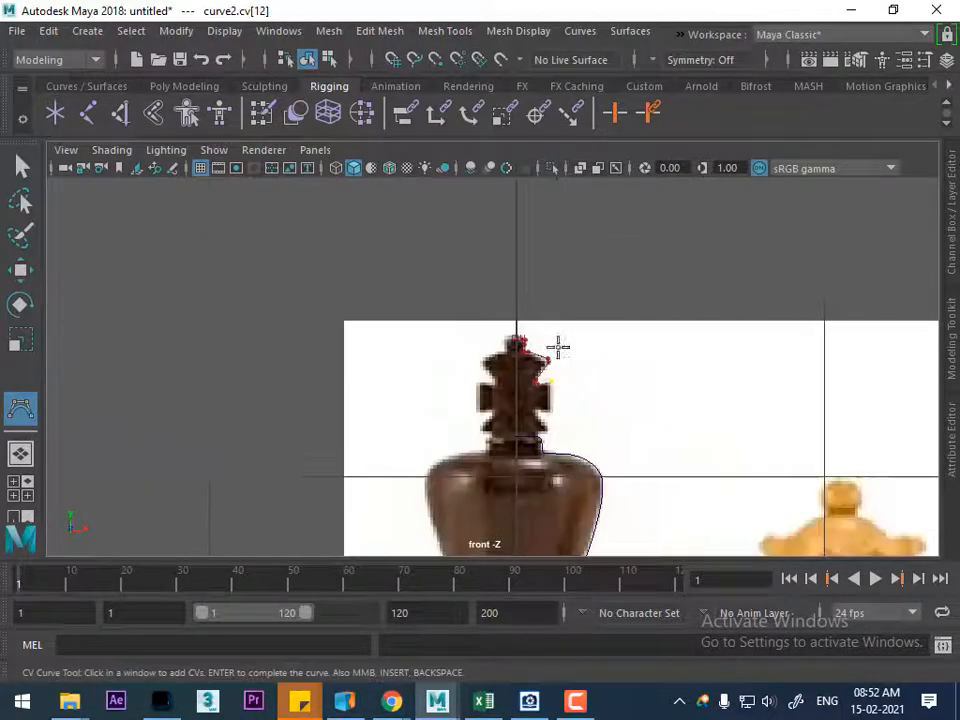
{"action": "scroll", "coordinate": [640, 455], "scroll_direction": "up", "scroll_amount": 4}
{"action": "scroll", "coordinate": [637, 412], "scroll_direction": "up", "scroll_amount": 4}
{"action": "scroll", "coordinate": [666, 373], "scroll_direction": "up", "scroll_amount": 1}
{"action": "middle_click_drag", "start_coordinate": [656, 467], "coordinate": [647, 388], "text": "alt"}
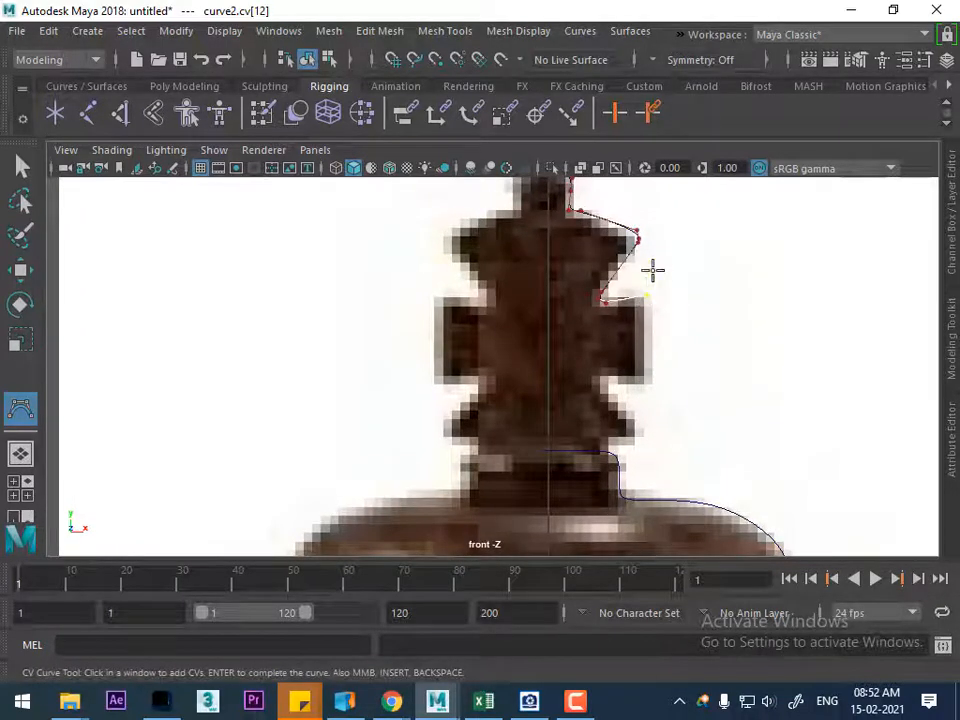
{"action": "right_click_drag", "start_coordinate": [653, 268], "coordinate": [690, 434], "text": "alt"}
{"action": "middle_click_drag", "start_coordinate": [683, 289], "coordinate": [598, 332], "text": "alt"}
{"action": "left_click", "coordinate": [612, 322]}
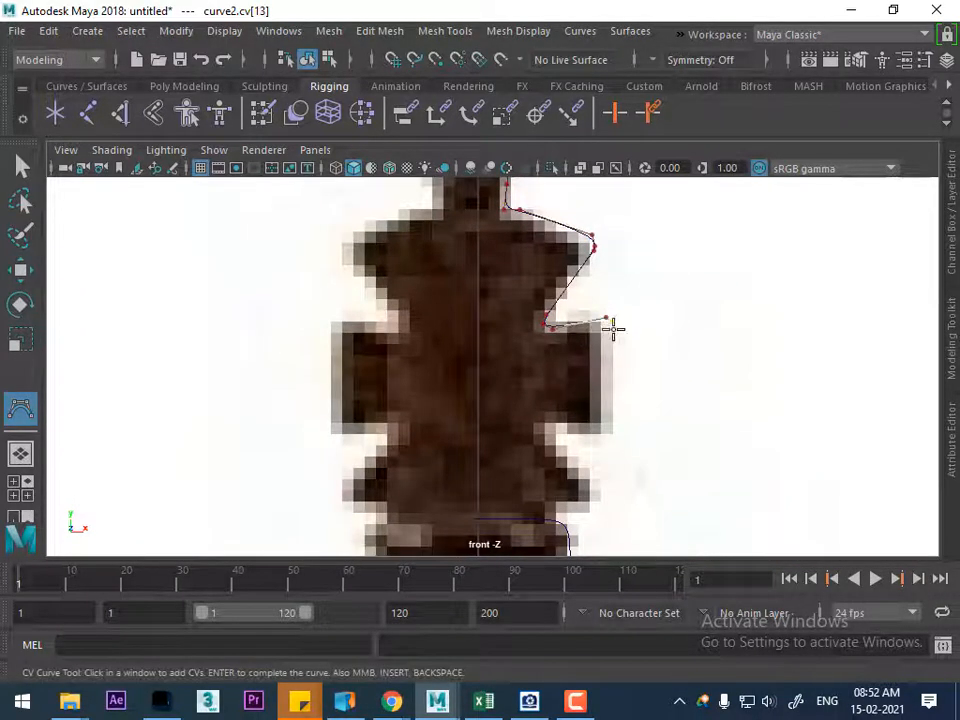
{"action": "left_click", "coordinate": [611, 427]}
{"action": "left_click", "coordinate": [604, 432]}
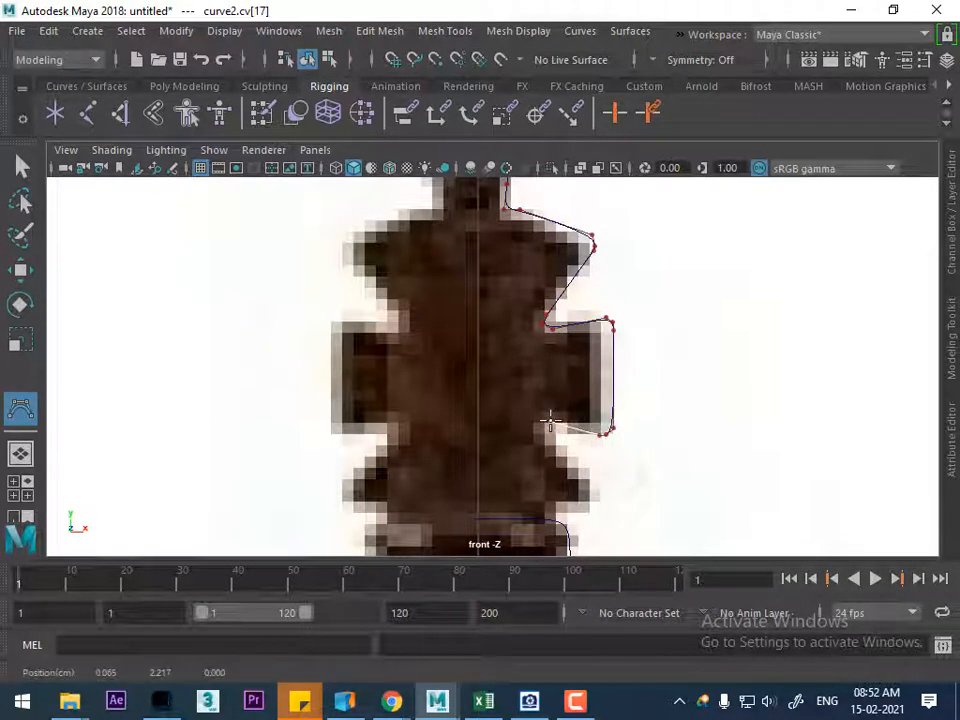
{"action": "left_click", "coordinate": [549, 419]}
{"action": "left_click", "coordinate": [544, 421]}
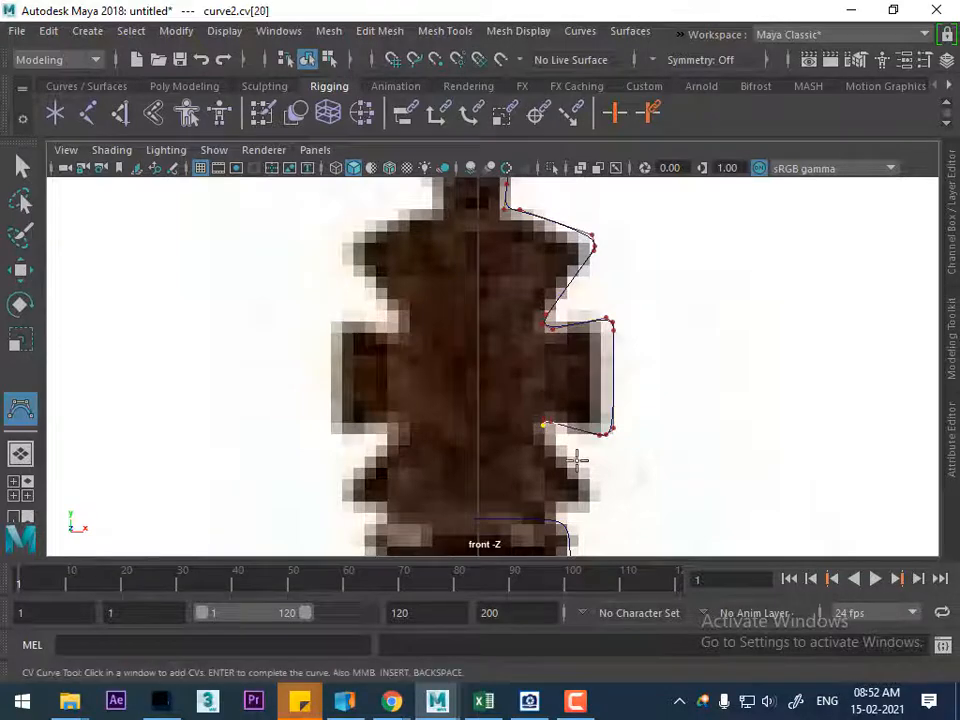
Trace the curve around the outer tip of the cross's lower arm
{"action": "middle_click_drag", "start_coordinate": [578, 460], "coordinate": [543, 362], "text": "alt"}
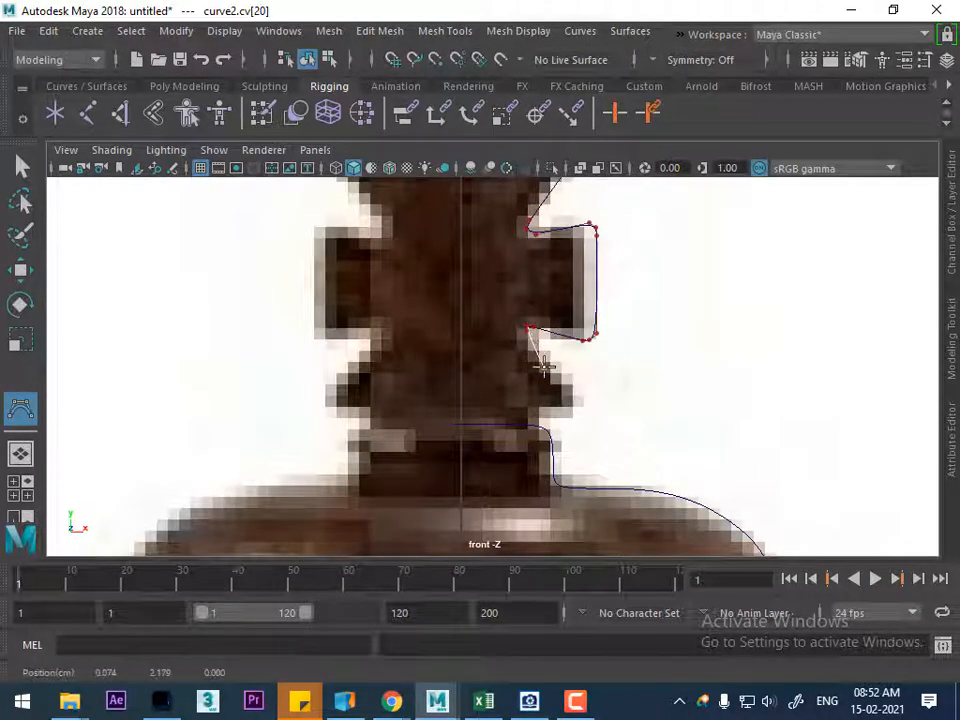
{"action": "left_click", "coordinate": [543, 366]}
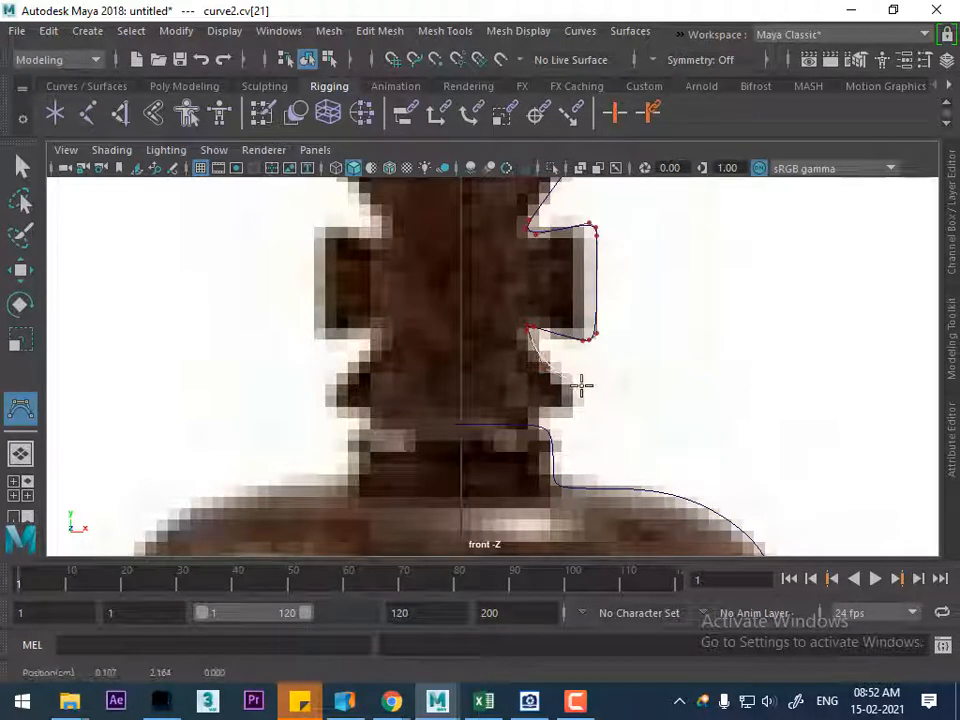
{"action": "left_click", "coordinate": [581, 386]}
{"action": "left_click", "coordinate": [584, 403]}
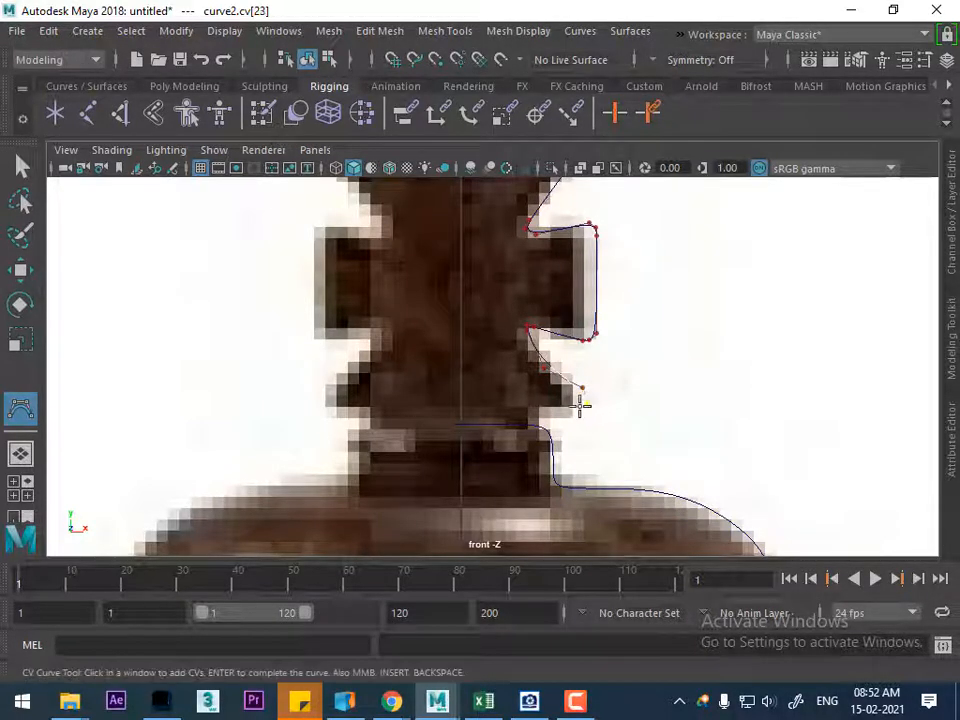
{"action": "left_click", "coordinate": [540, 416]}
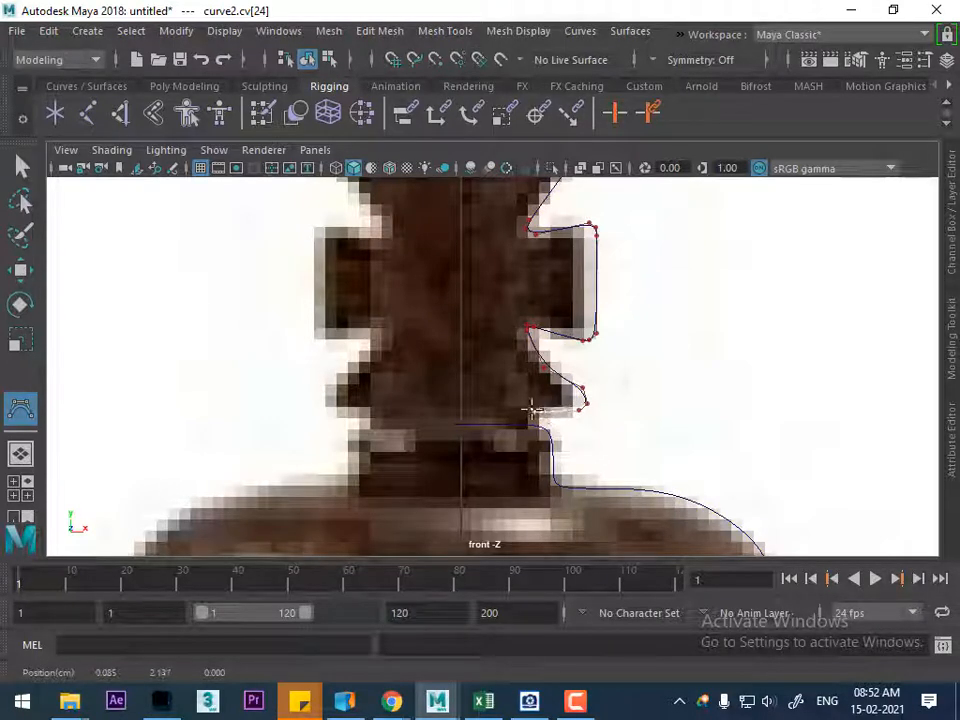
Bring the curve down the neck of the cross and in to the centre axis, and complete it
{"action": "left_click", "coordinate": [526, 409]}
{"action": "left_click", "coordinate": [529, 418]}
{"action": "left_click", "coordinate": [527, 425]}
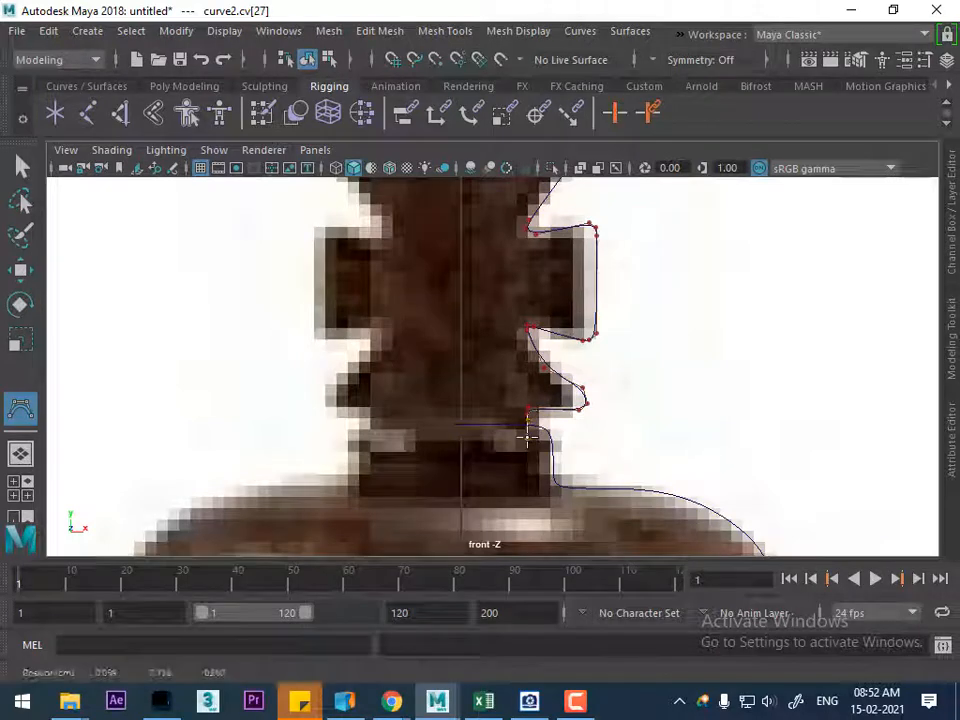
{"action": "left_click", "coordinate": [527, 437]}
{"action": "left_click", "coordinate": [492, 437]}
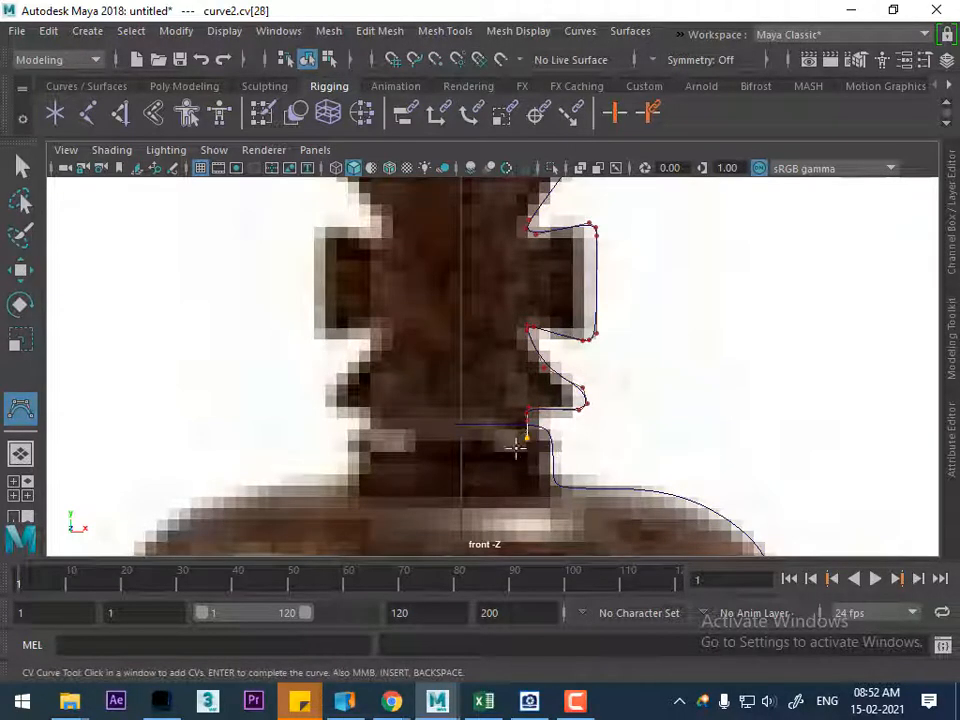
{"action": "left_click", "coordinate": [520, 438]}
{"action": "left_click", "coordinate": [514, 435]}
{"action": "left_click", "coordinate": [489, 439]}
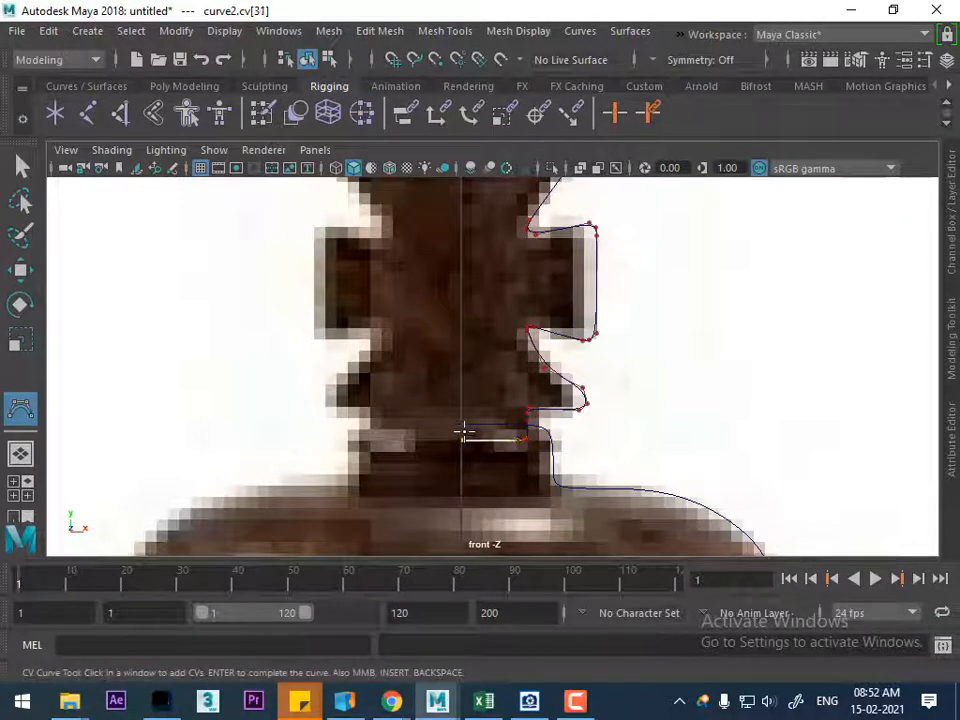
{"action": "key", "text": "Return"}
Switch to the perspective view and inspect both profile curves against the king's reference image
{"action": "right_click_drag", "start_coordinate": [712, 438], "coordinate": [583, 456], "text": "alt"}
{"action": "key", "text": "space"}
{"action": "left_click_drag", "start_coordinate": [586, 468], "coordinate": [586, 265]}
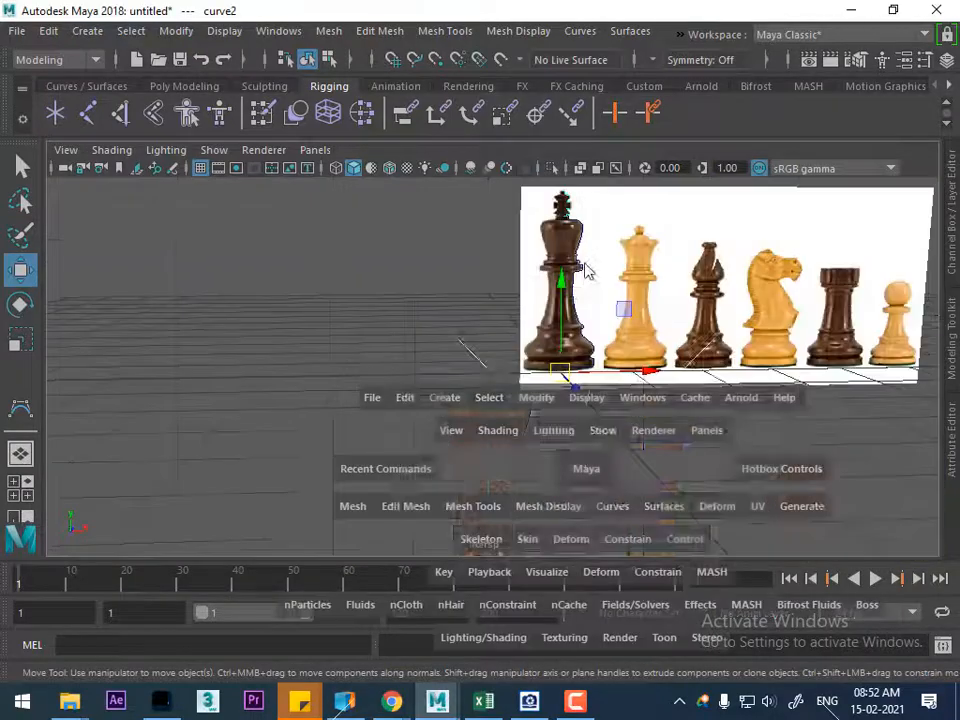
{"action": "left_click_drag", "start_coordinate": [570, 335], "coordinate": [535, 368], "text": "alt"}
{"action": "right_click_drag", "start_coordinate": [560, 370], "coordinate": [681, 373], "text": "alt"}
{"action": "middle_click_drag", "start_coordinate": [775, 385], "coordinate": [655, 483], "text": "alt"}
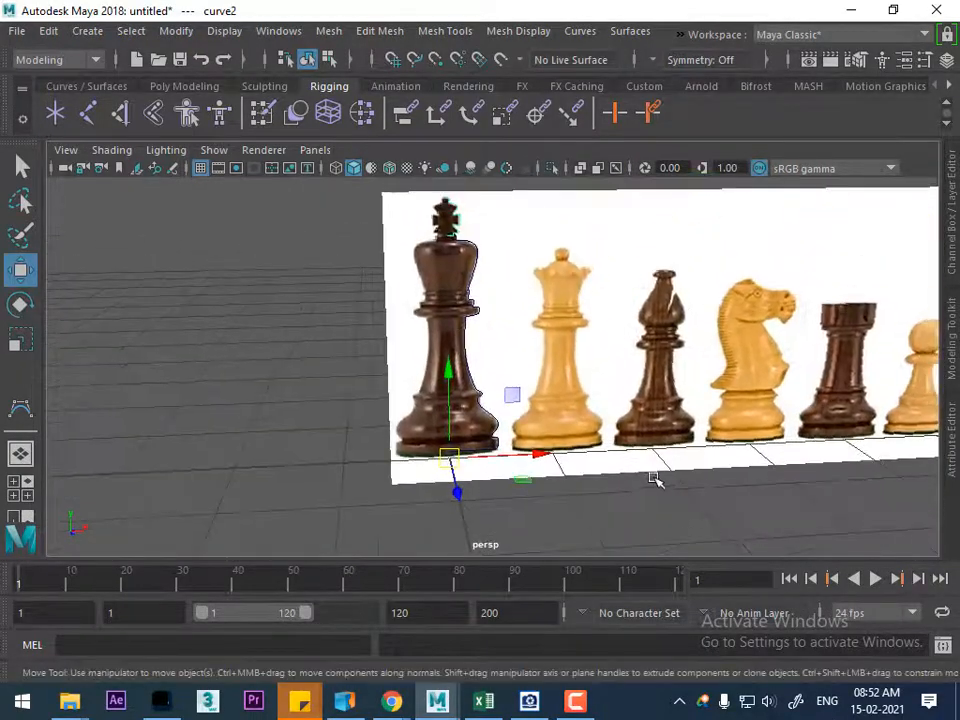
Hide the reference image plane so only the profile curves stay in the perspective view
{"action": "left_click_drag", "start_coordinate": [655, 483], "coordinate": [624, 291], "text": "alt"}
{"action": "left_click", "coordinate": [653, 310]}
{"action": "key", "text": "ctrl+h"}
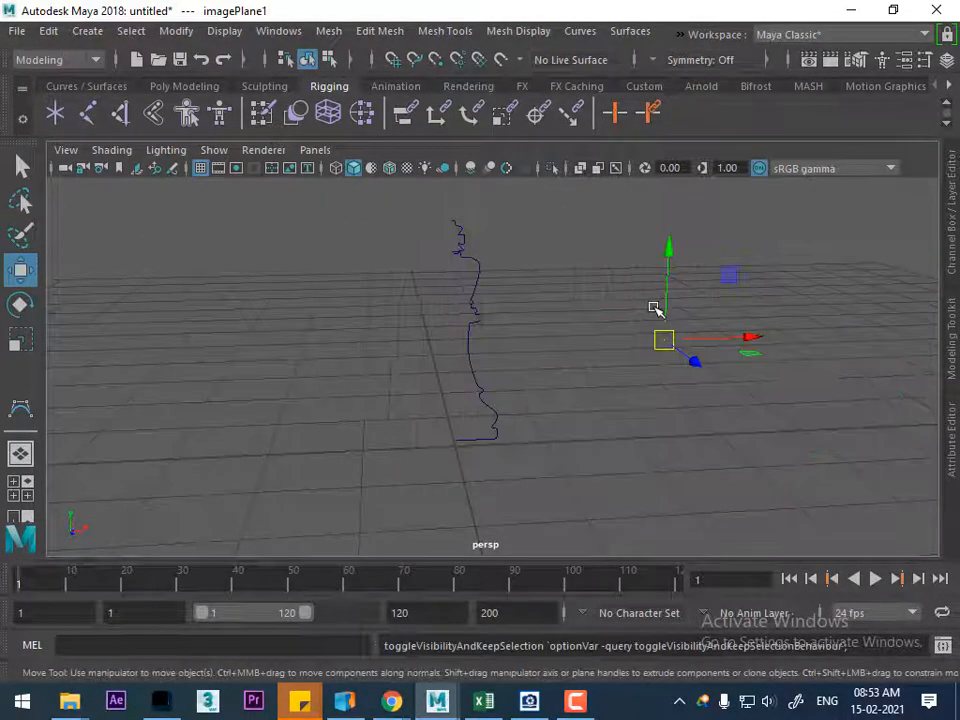
{"action": "left_click", "coordinate": [568, 364]}
Revolve the king's body profile curve into a surface
{"action": "left_click_drag", "start_coordinate": [538, 337], "coordinate": [452, 403]}
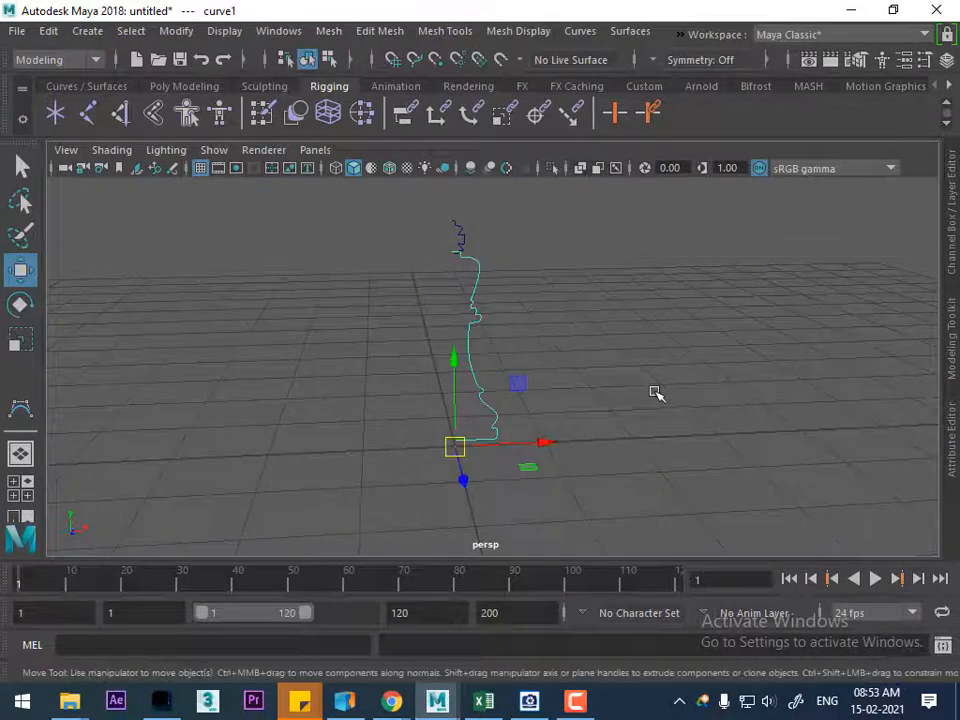
{"action": "left_click_drag", "start_coordinate": [650, 401], "coordinate": [626, 356], "text": "alt"}
{"action": "left_click_drag", "start_coordinate": [515, 450], "coordinate": [636, 429], "text": "alt"}
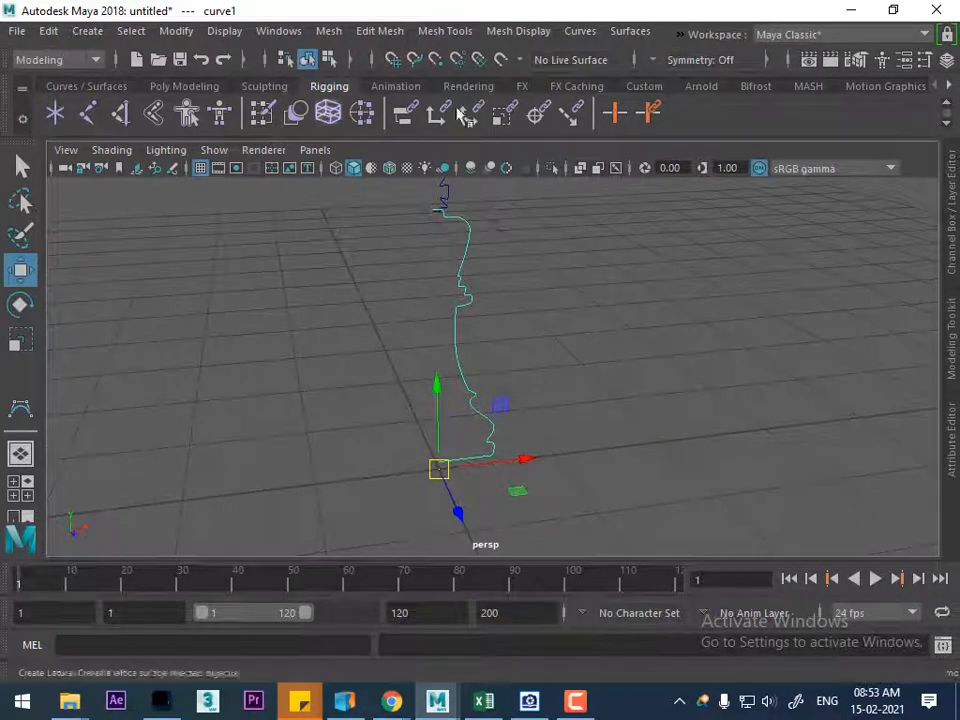
{"action": "left_click", "coordinate": [636, 34]}
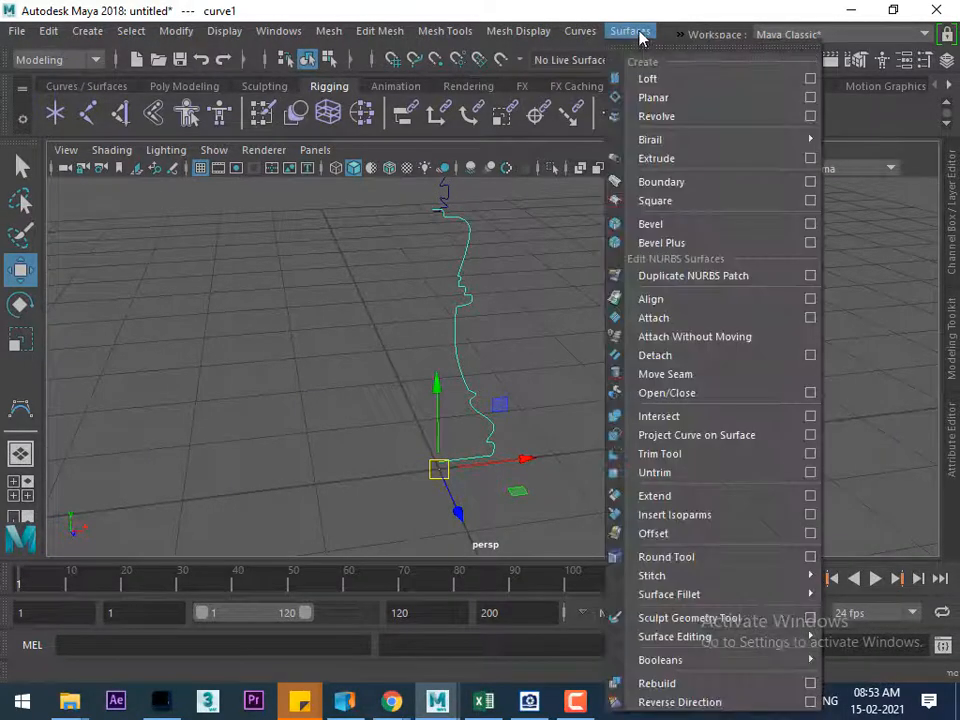
{"action": "left_click", "coordinate": [686, 118]}
{"action": "left_click", "coordinate": [686, 392]}
{"action": "left_click", "coordinate": [422, 272]}
Reverse the direction of the revolved body surface and deselect it
{"action": "left_click", "coordinate": [630, 31]}
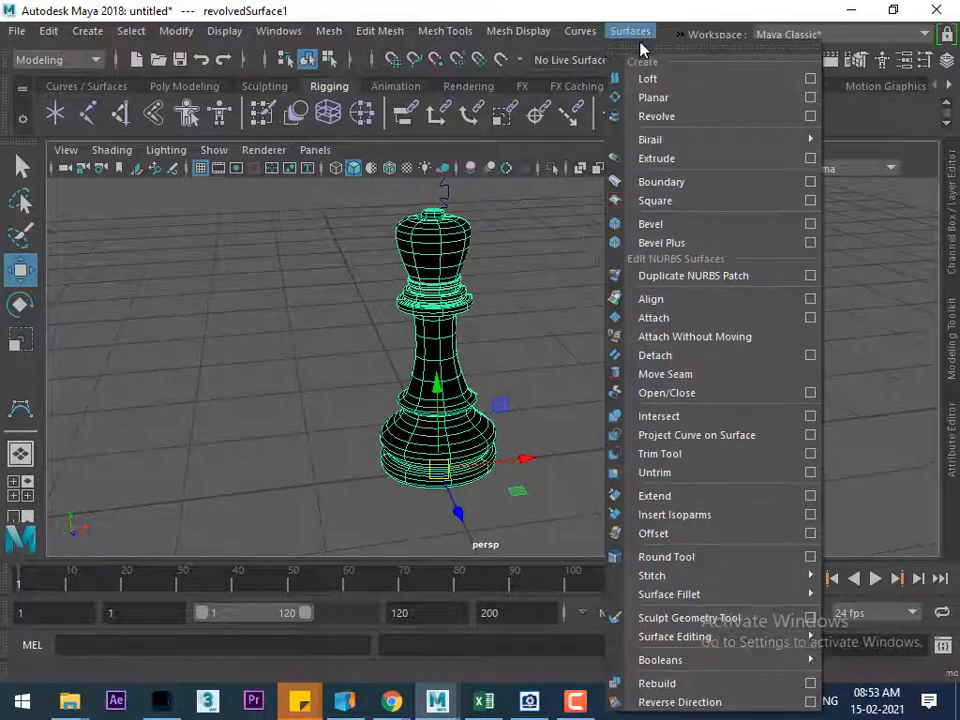
{"action": "left_click", "coordinate": [677, 704]}
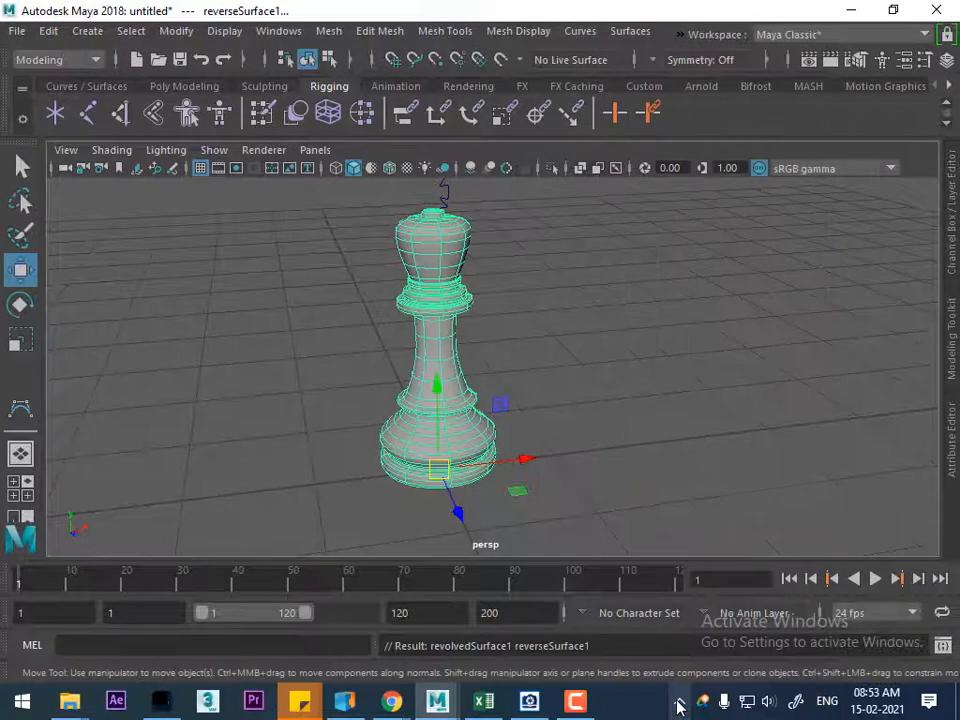
{"action": "left_click", "coordinate": [672, 456]}
Move the end CV at the top of the body curve along X to close the hole in the surface
{"action": "left_click_drag", "start_coordinate": [519, 358], "coordinate": [603, 437], "text": "alt"}
{"action": "middle_click_drag", "start_coordinate": [603, 437], "coordinate": [469, 386], "text": "alt"}
{"action": "scroll", "coordinate": [469, 384], "scroll_direction": "up", "scroll_amount": 2}
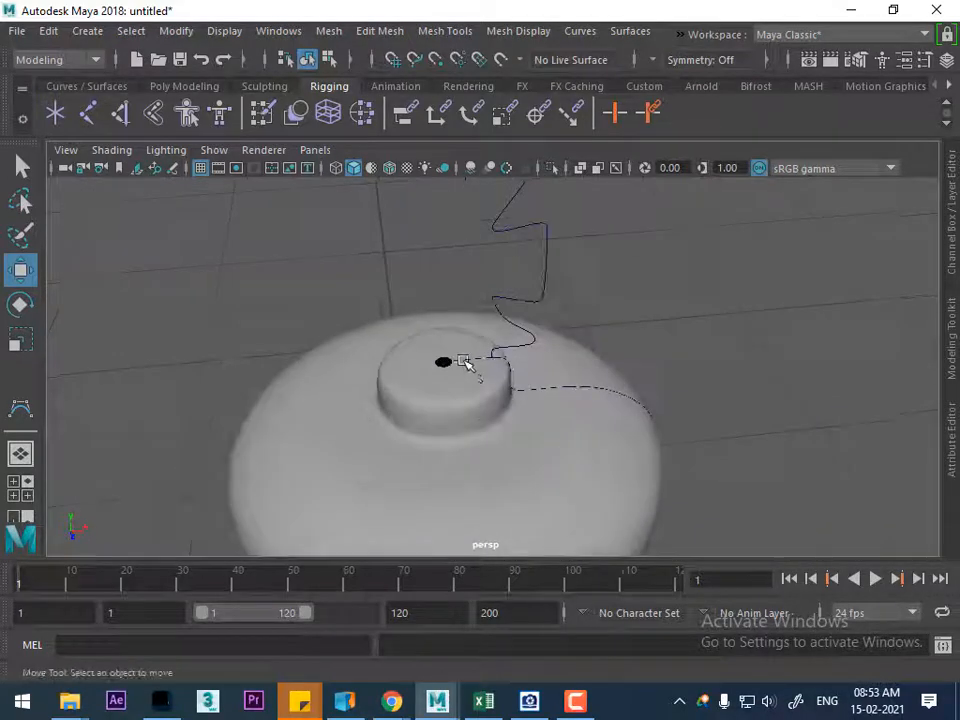
{"action": "left_click", "coordinate": [470, 361]}
{"action": "right_click_drag", "start_coordinate": [760, 257], "coordinate": [645, 218]}
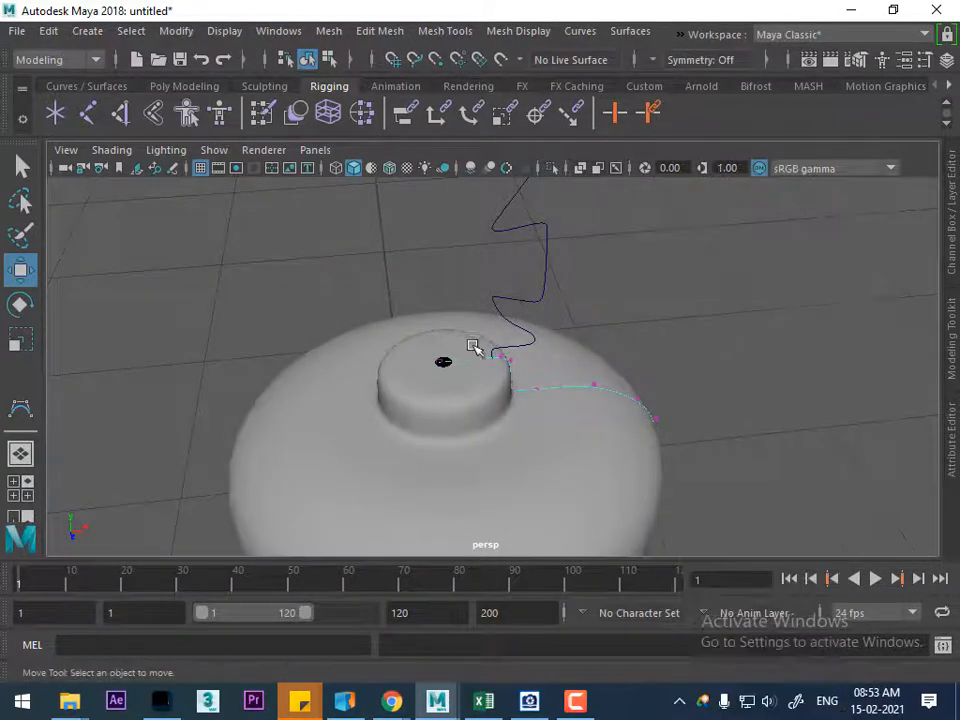
{"action": "left_click", "coordinate": [440, 361]}
{"action": "left_click_drag", "start_coordinate": [528, 354], "coordinate": [535, 355]}
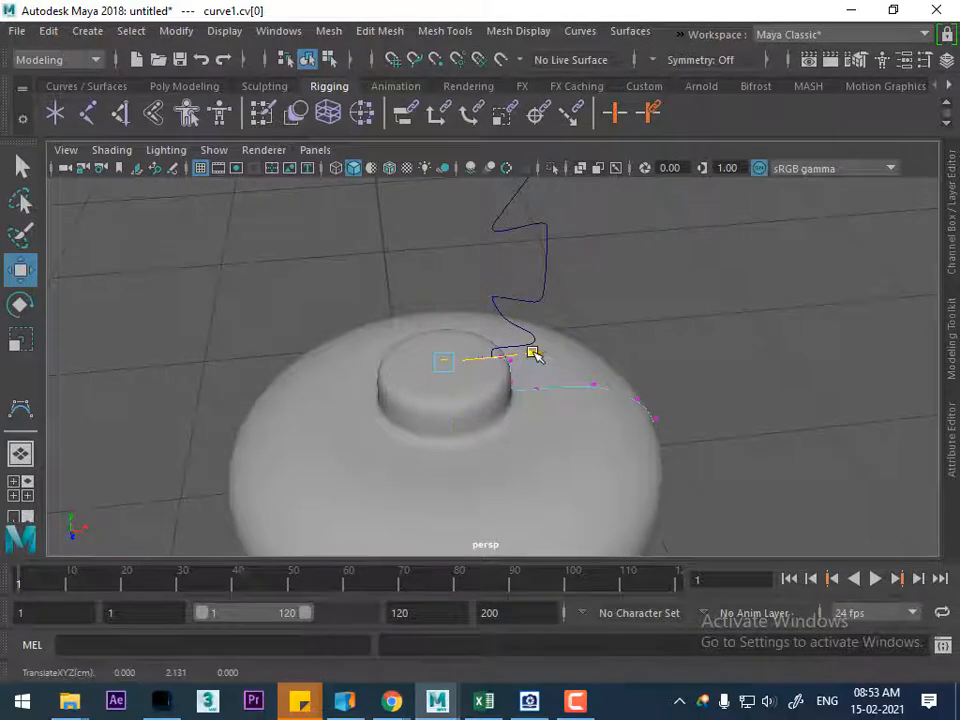
Select the cross curve, hide all unselected objects, and show it in the front view
{"action": "right_click_drag", "start_coordinate": [626, 214], "coordinate": [729, 189]}
{"action": "left_click_drag", "start_coordinate": [707, 360], "coordinate": [558, 324], "text": "alt"}
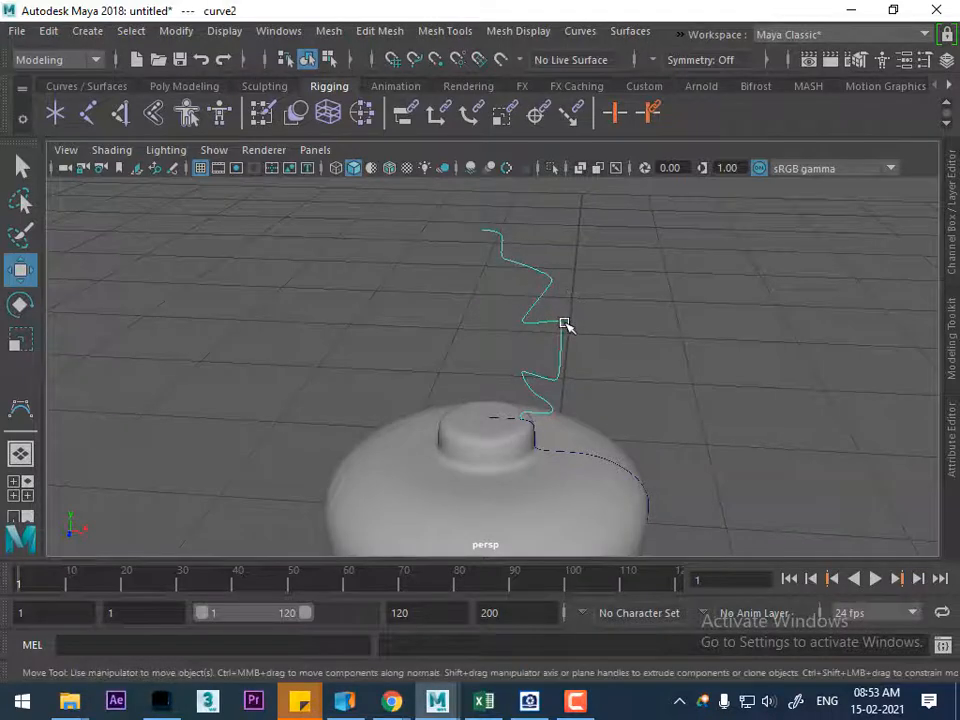
{"action": "key", "text": "alt+h"}
{"action": "left_click_drag", "start_coordinate": [585, 397], "coordinate": [612, 442], "text": "alt"}
{"action": "key", "text": "space"}
{"action": "scroll", "coordinate": [530, 417], "scroll_direction": "up", "scroll_amount": 5}
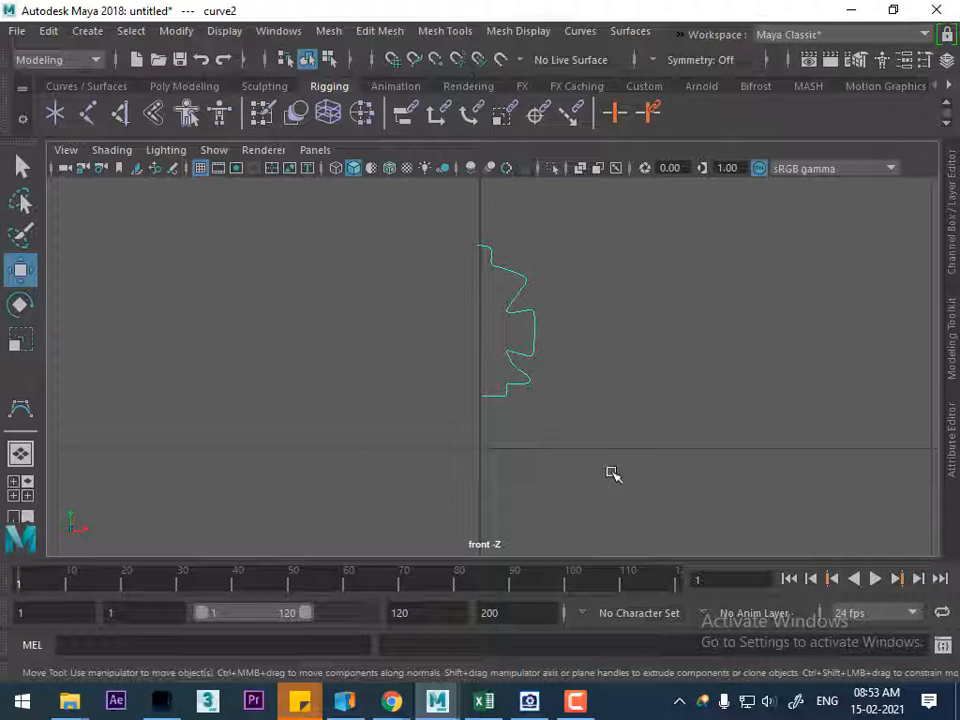
Raise the cross curve's pivot to the height of the curve's top end, using point snapping
{"action": "key", "text": "d"}
{"action": "scroll", "coordinate": [503, 343], "scroll_direction": "down", "scroll_amount": 8}
{"action": "scroll", "coordinate": [506, 375], "scroll_direction": "up", "scroll_amount": 2}
{"action": "scroll", "coordinate": [506, 375], "scroll_direction": "down", "scroll_amount": 2}
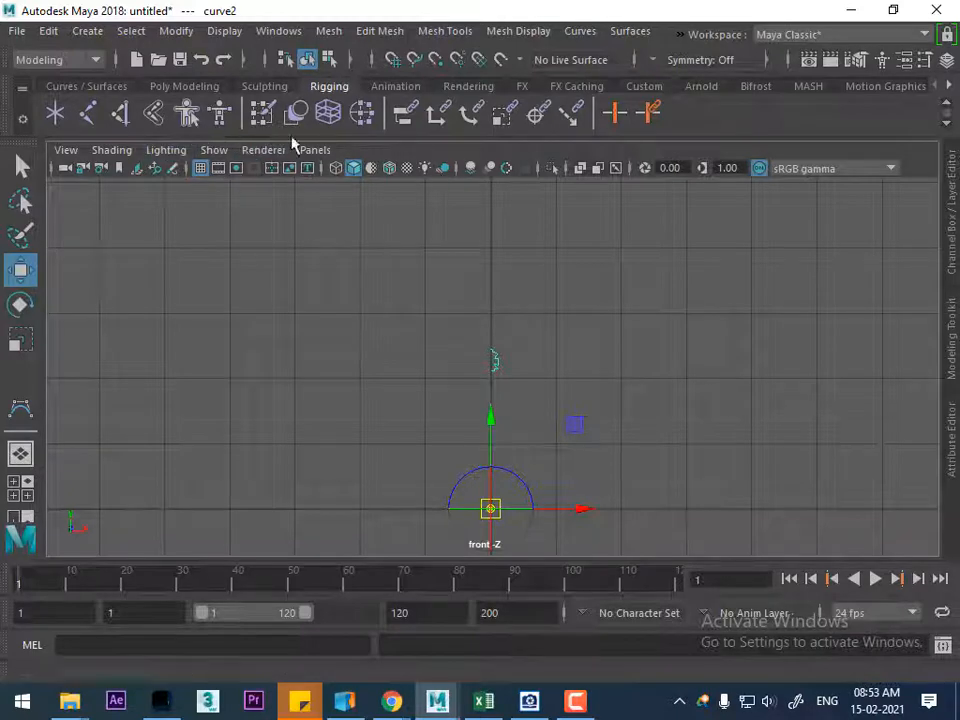
{"action": "left_click", "coordinate": [435, 60]}
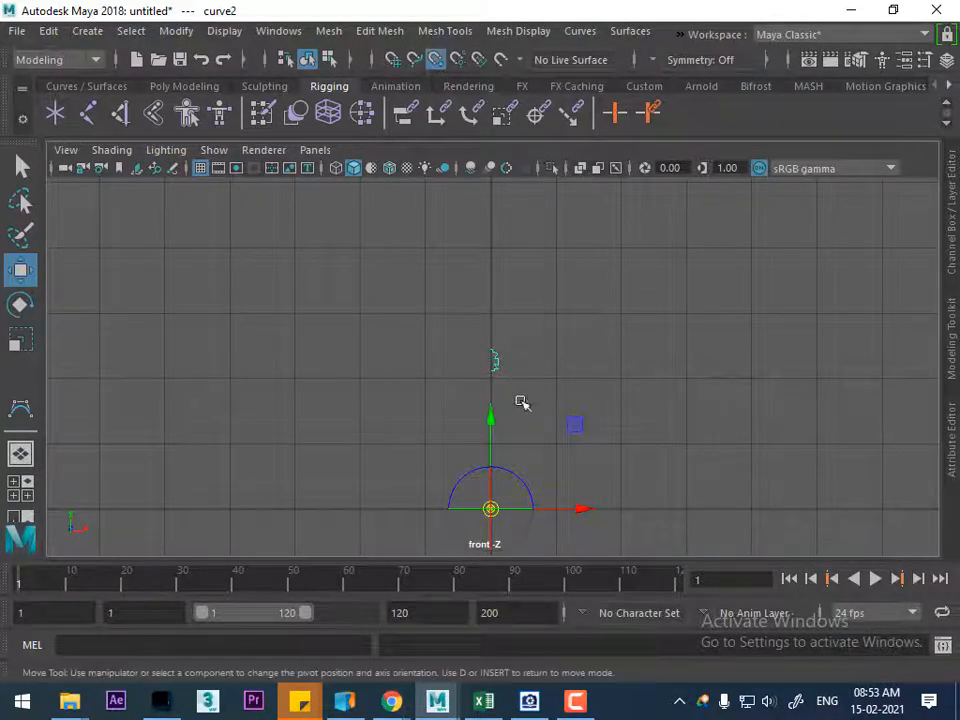
{"action": "left_click_drag", "start_coordinate": [493, 420], "coordinate": [490, 334]}
{"action": "right_click_drag", "start_coordinate": [490, 333], "coordinate": [535, 490], "text": "alt"}
{"action": "mouse_move", "coordinate": [506, 360]}
{"action": "right_mouse_down", "text": "alt"}
{"action": "mouse_move", "coordinate": [561, 523]}
{"action": "mouse_move", "coordinate": [581, 510]}
{"action": "right_mouse_up", "text": "alt"}
{"action": "middle_click_drag", "start_coordinate": [518, 268], "coordinate": [547, 366], "text": "alt"}
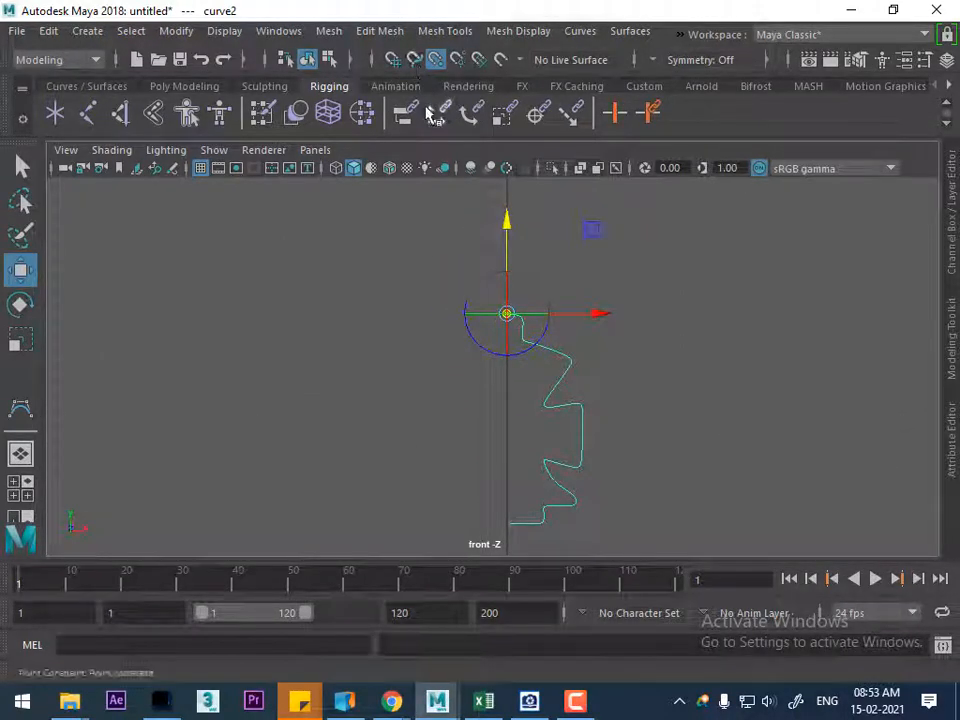
{"action": "key", "text": "d"}
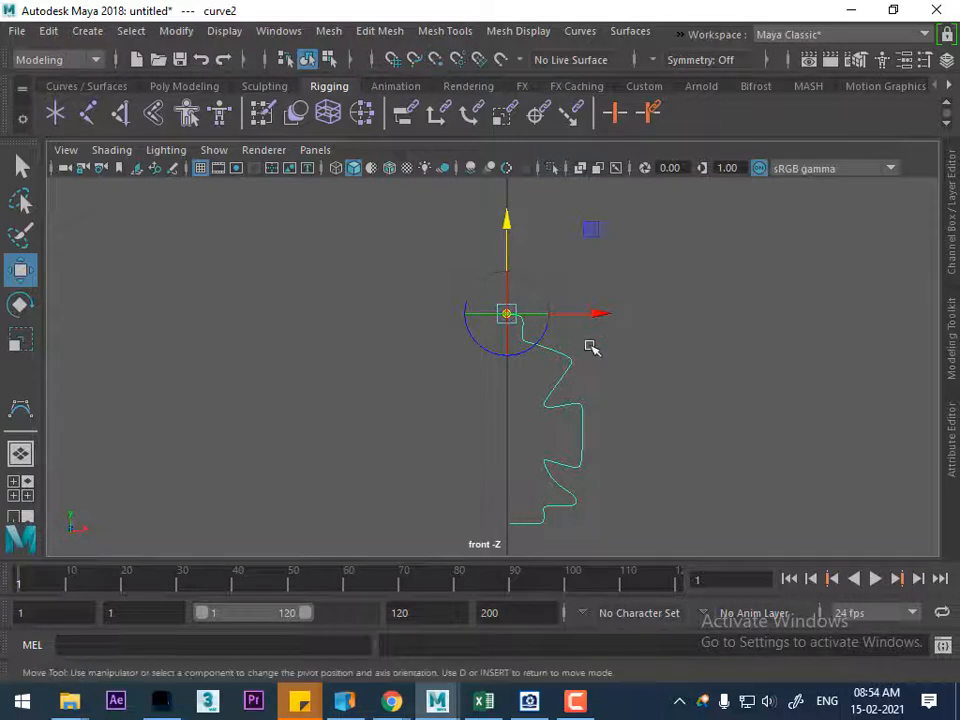
{"action": "key", "text": "d"}
Shift the cross curve along X so its top end meets the centre axis
{"action": "scroll", "coordinate": [650, 502], "scroll_direction": "up", "scroll_amount": 8}
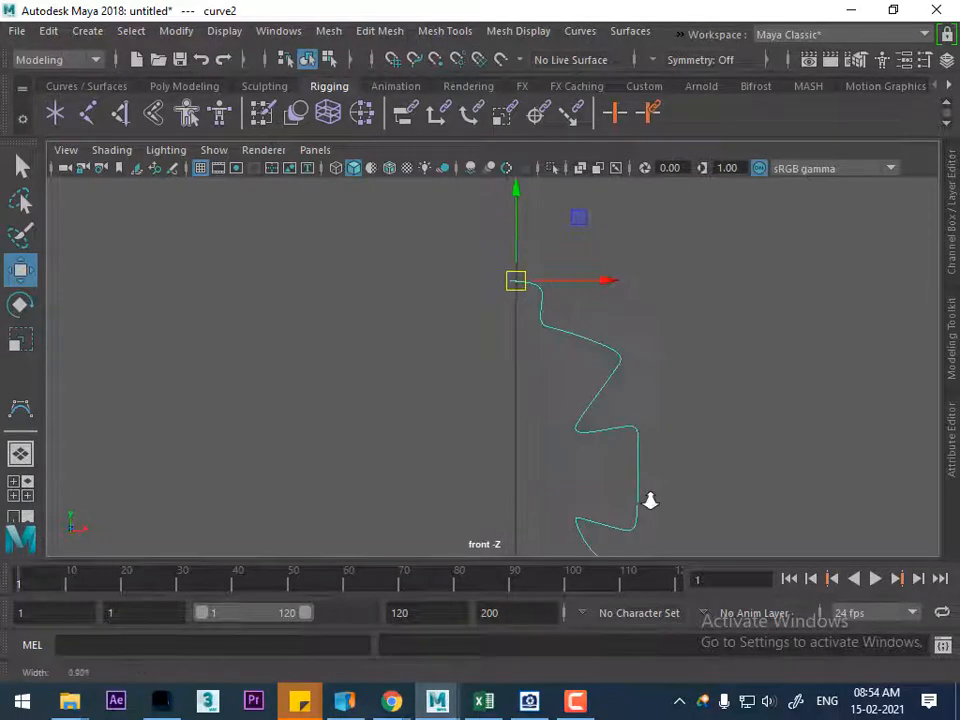
{"action": "middle_click_drag", "start_coordinate": [570, 306], "coordinate": [553, 484], "text": "alt"}
{"action": "scroll", "coordinate": [613, 463], "scroll_direction": "up", "scroll_amount": 3}
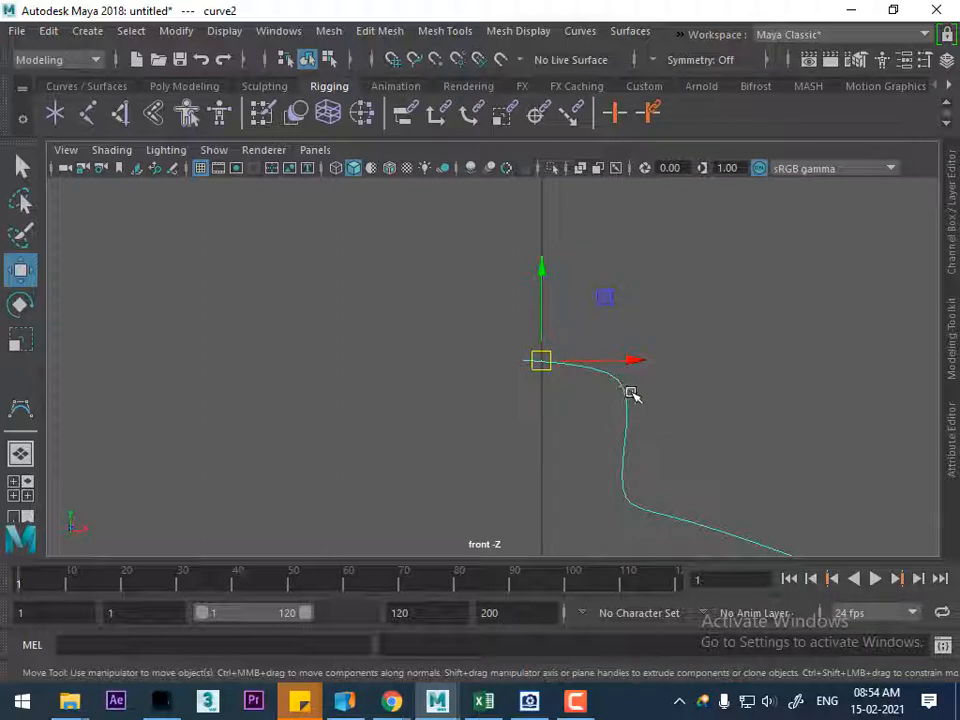
{"action": "left_click_drag", "start_coordinate": [636, 364], "coordinate": [654, 371]}
Move the cross curve's bottom end CV along X onto the centre axis
{"action": "right_click_drag", "start_coordinate": [640, 435], "coordinate": [602, 450], "text": "alt"}
{"action": "middle_click_drag", "start_coordinate": [602, 450], "coordinate": [602, 347], "text": "alt"}
{"action": "right_click_drag", "start_coordinate": [602, 347], "coordinate": [790, 635], "text": "alt"}
{"action": "right_click_drag", "start_coordinate": [565, 217], "coordinate": [602, 328]}
{"action": "left_click", "coordinate": [505, 262]}
{"action": "middle_click_drag", "start_coordinate": [602, 328], "coordinate": [599, 420], "text": "alt"}
{"action": "left_click_drag", "start_coordinate": [595, 320], "coordinate": [583, 319]}
{"action": "middle_click_drag", "start_coordinate": [583, 319], "coordinate": [576, 471], "text": "alt"}
{"action": "right_click_drag", "start_coordinate": [576, 471], "coordinate": [582, 329], "text": "alt"}
{"action": "scroll", "coordinate": [560, 345], "scroll_direction": "up", "scroll_amount": 5}
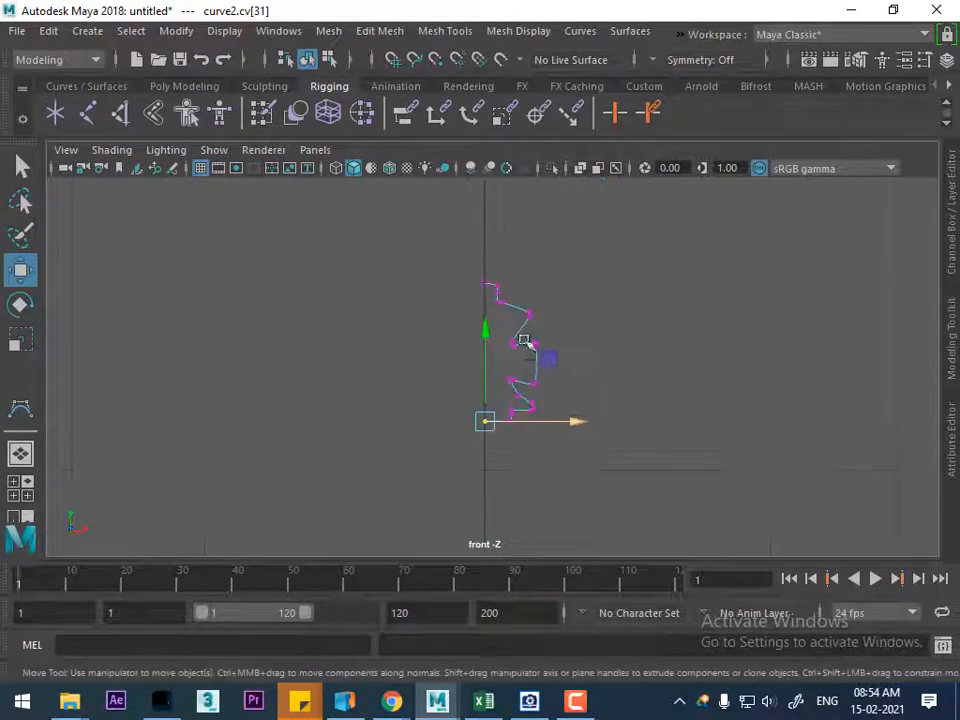
Return to object selection and snap the cross curve's pivot to its top end point
{"action": "right_click_drag", "start_coordinate": [542, 284], "coordinate": [632, 248]}
{"action": "left_click", "coordinate": [646, 294]}
{"action": "left_click", "coordinate": [529, 330]}
{"action": "scroll", "coordinate": [562, 334], "scroll_direction": "up", "scroll_amount": 3}
{"action": "scroll", "coordinate": [562, 334], "scroll_direction": "up", "scroll_amount": 1}
{"action": "middle_click_drag", "start_coordinate": [548, 326], "coordinate": [563, 486], "text": "alt"}
{"action": "right_click_drag", "start_coordinate": [563, 486], "coordinate": [666, 531], "text": "alt"}
{"action": "middle_click_drag", "start_coordinate": [555, 370], "coordinate": [579, 424], "text": "alt"}
{"action": "right_click_drag", "start_coordinate": [579, 424], "coordinate": [613, 468], "text": "alt"}
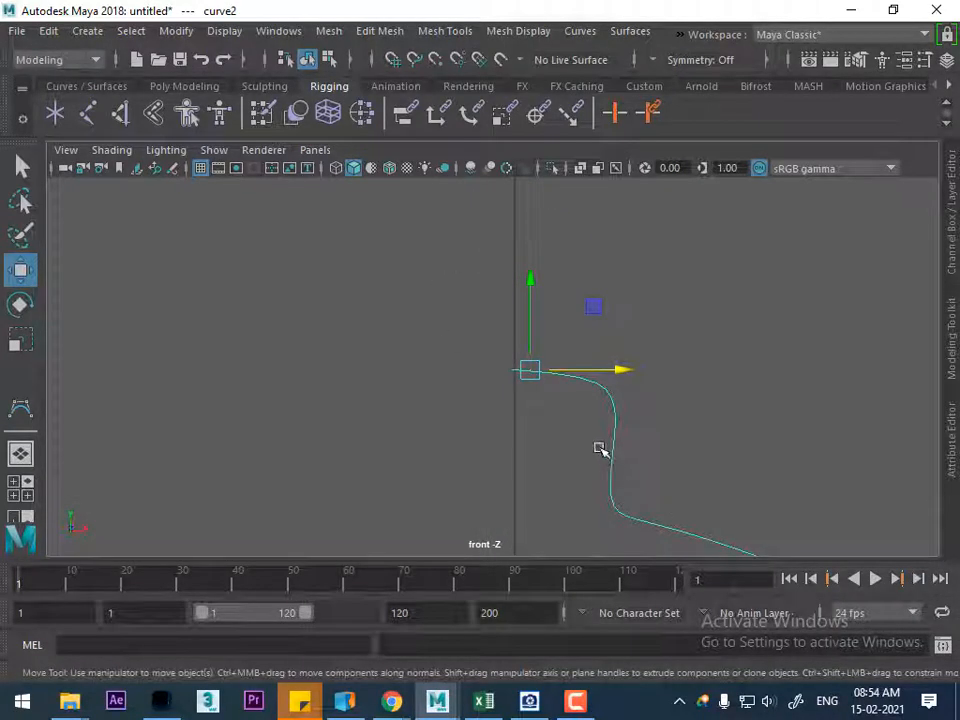
{"action": "key", "text": "d"}
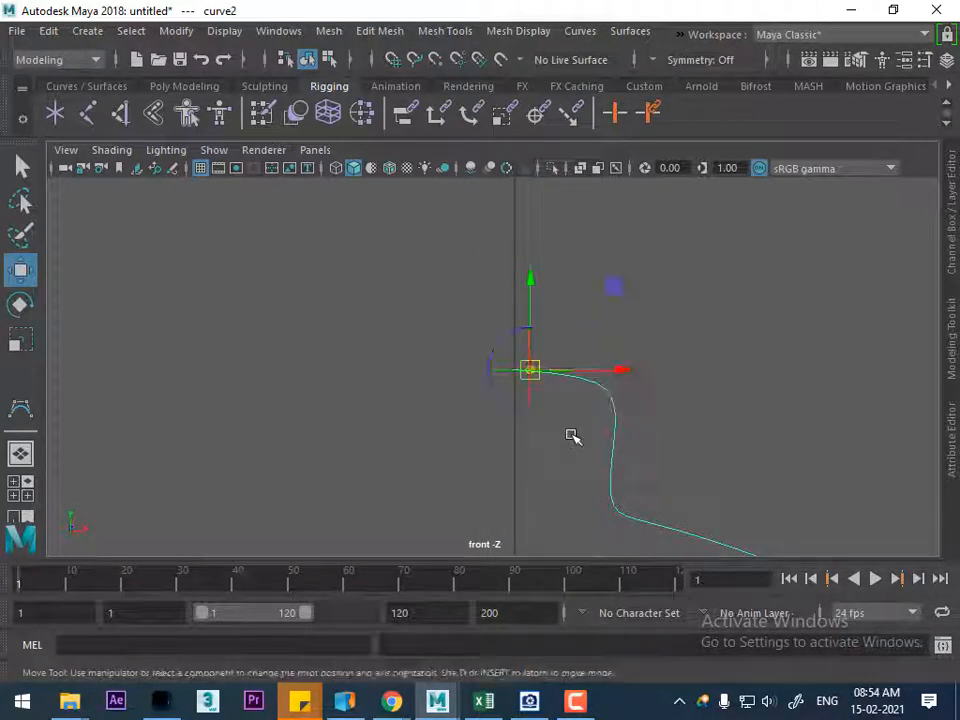
{"action": "key", "text": "v"}
{"action": "middle_click_drag", "start_coordinate": [600, 397], "coordinate": [487, 371]}
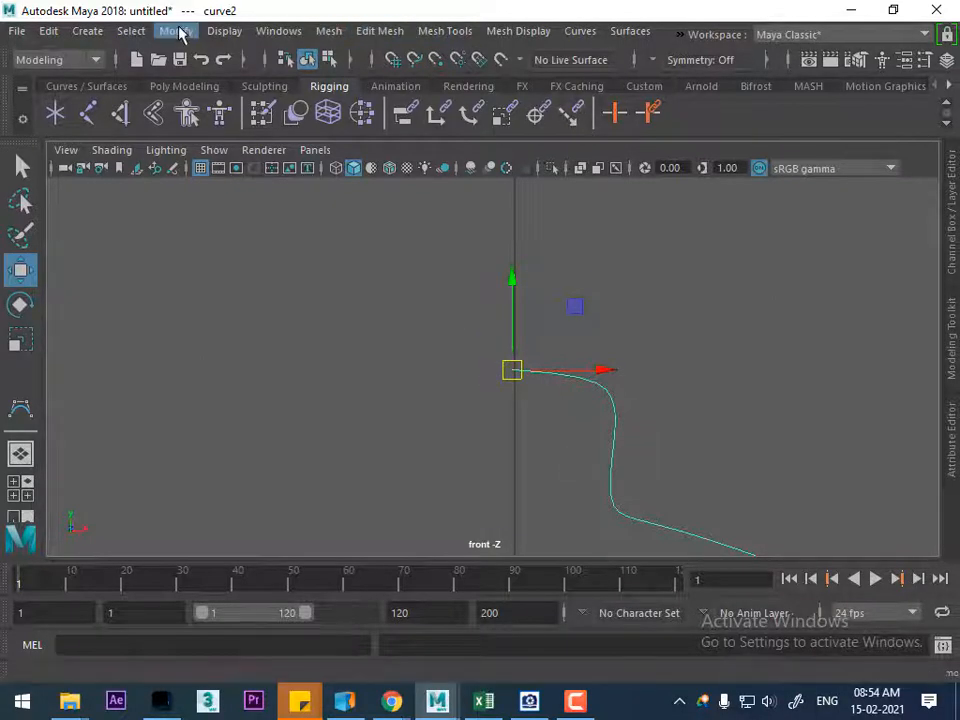
{"action": "left_click", "coordinate": [643, 32]}
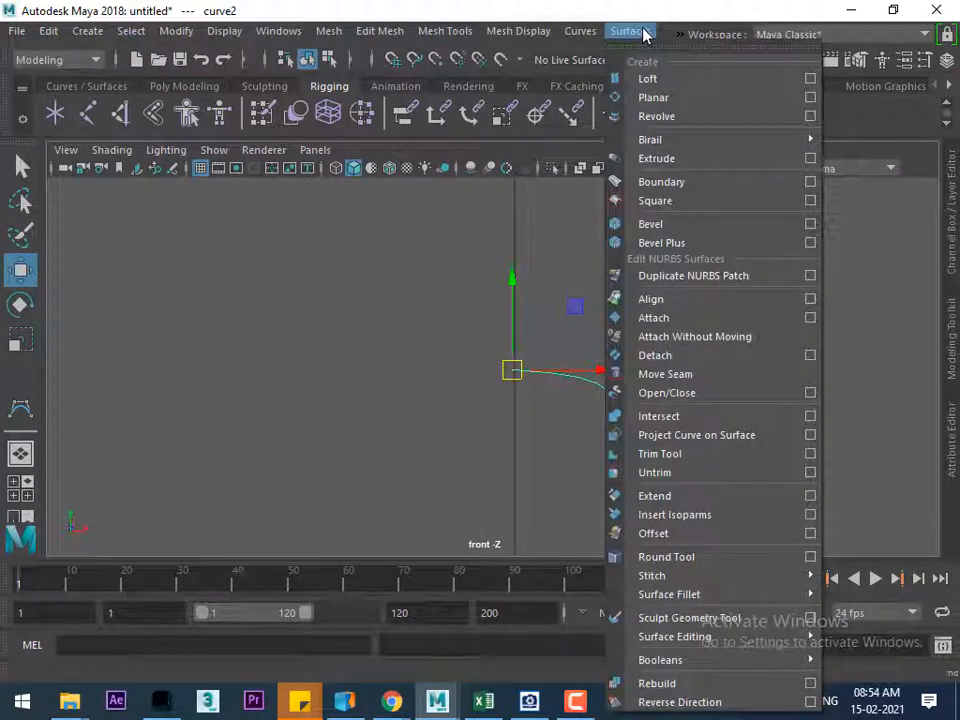
{"action": "mouse_move", "coordinate": [586, 31]}
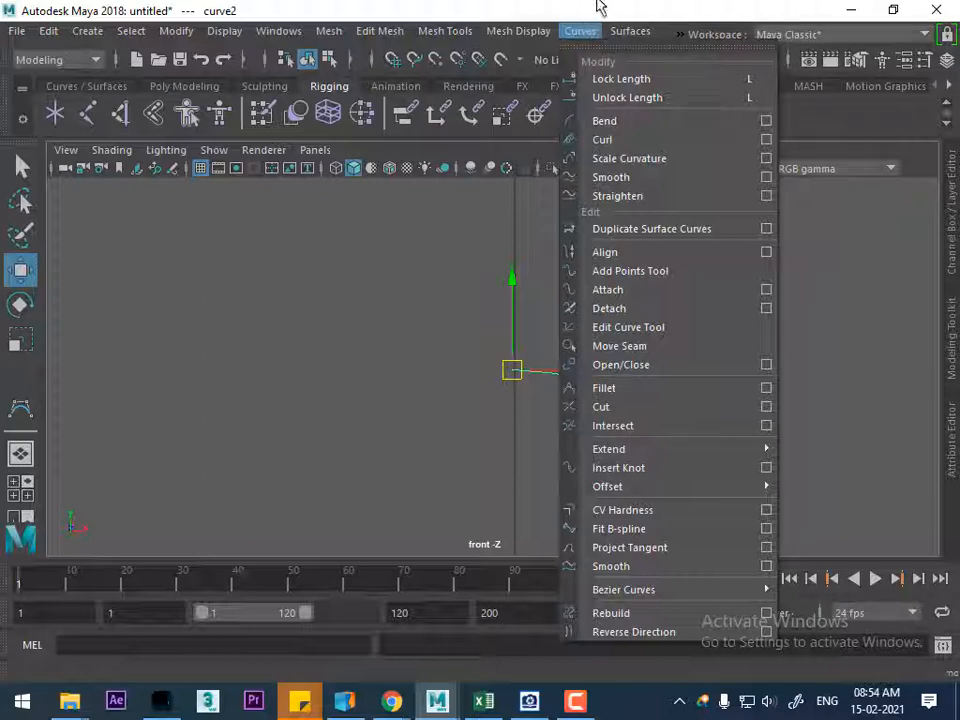
{"action": "left_click", "coordinate": [602, 8]}
{"action": "scroll", "coordinate": [670, 438], "scroll_direction": "down", "scroll_amount": 10}
{"action": "scroll", "coordinate": [670, 438], "scroll_direction": "up", "scroll_amount": 5}
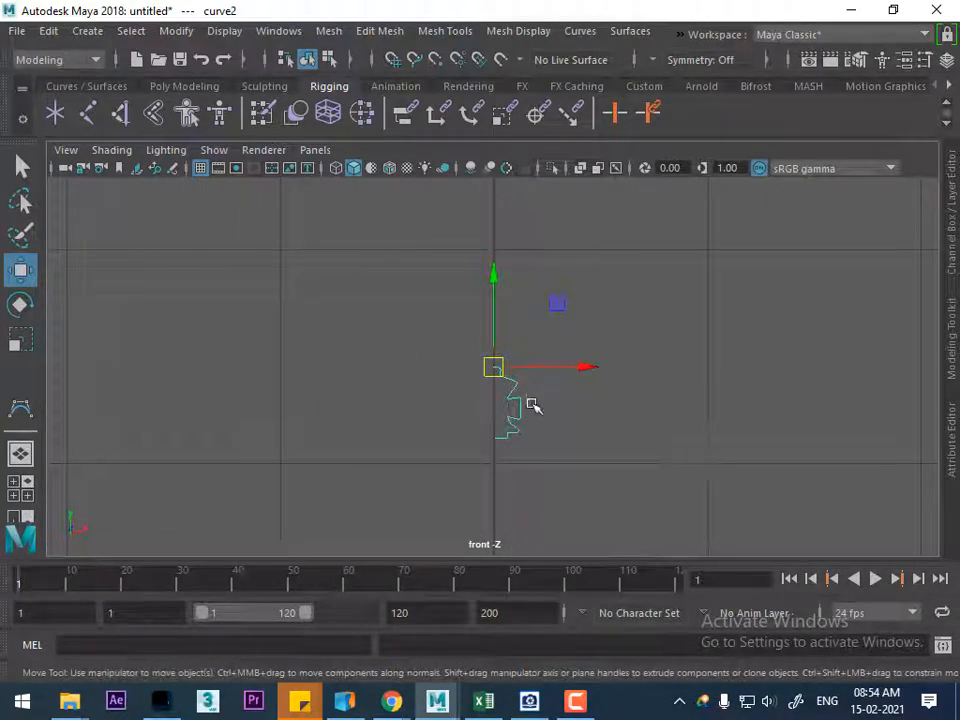
Open the Duplicate Special options for the cross curve and reset their settings
{"action": "left_click", "coordinate": [46, 31]}
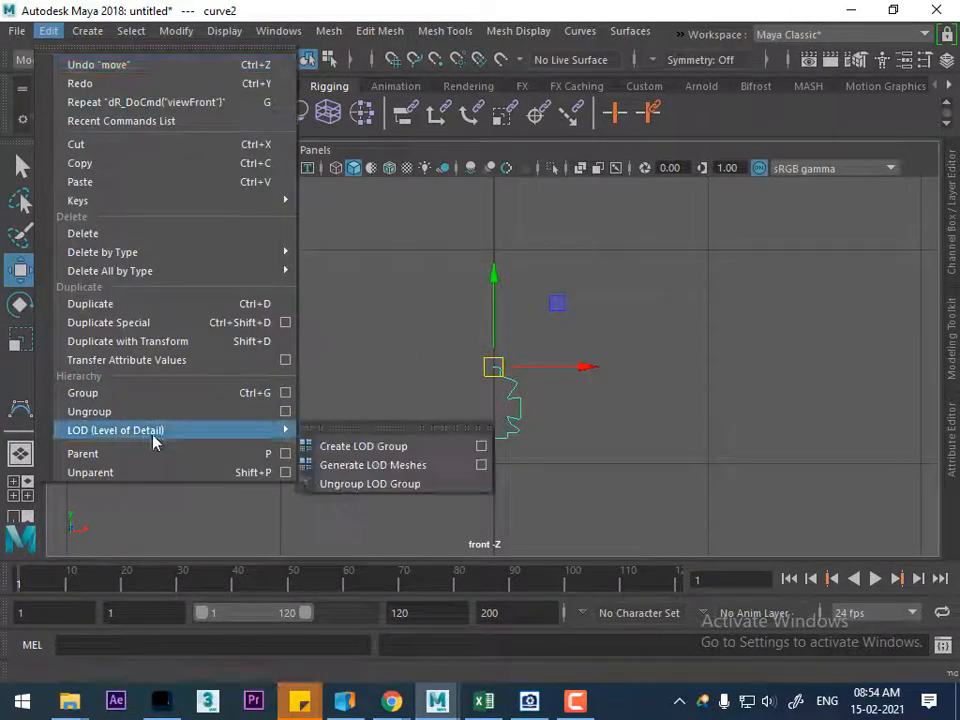
{"action": "left_click", "coordinate": [286, 323]}
{"action": "left_click", "coordinate": [301, 142]}
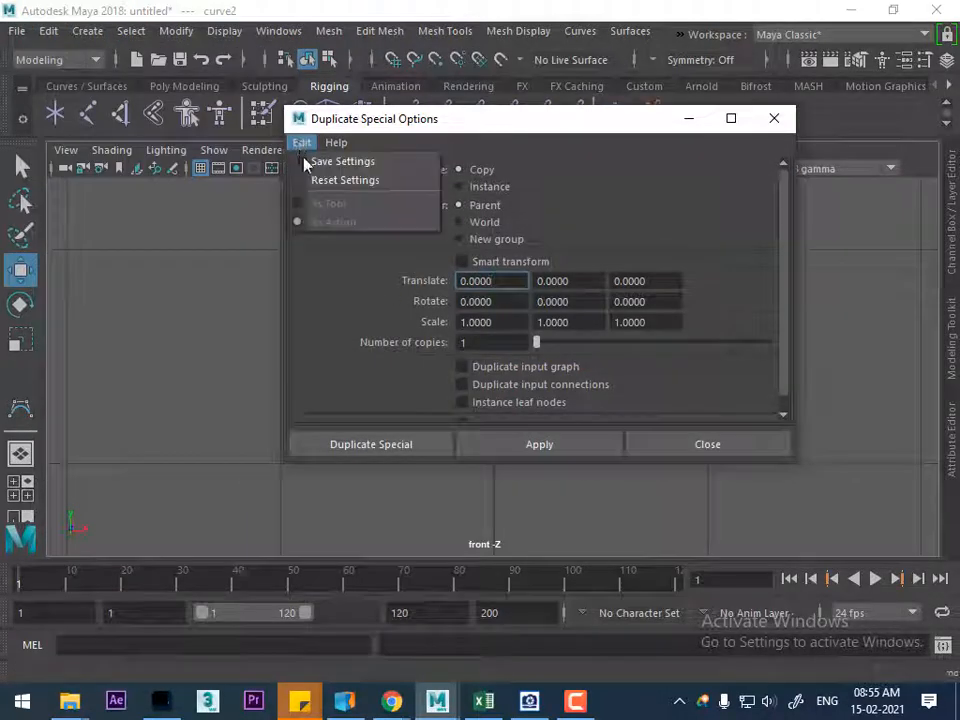
{"action": "left_click", "coordinate": [330, 180]}
{"action": "left_click_drag", "start_coordinate": [413, 125], "coordinate": [680, 156]}
{"action": "middle_click_drag", "start_coordinate": [252, 372], "coordinate": [184, 374], "text": "alt"}
{"action": "right_click_drag", "start_coordinate": [190, 378], "coordinate": [282, 424], "text": "alt"}
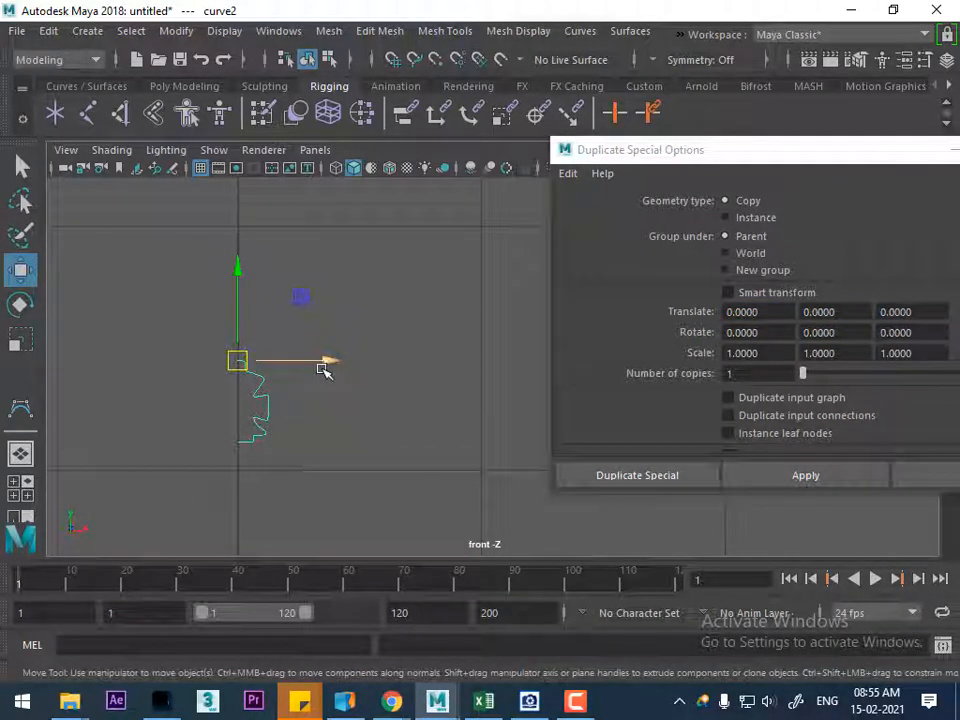
Create a mirrored copy of the cross curve with an X scale of -1 and close the options
{"action": "left_click", "coordinate": [736, 354]}
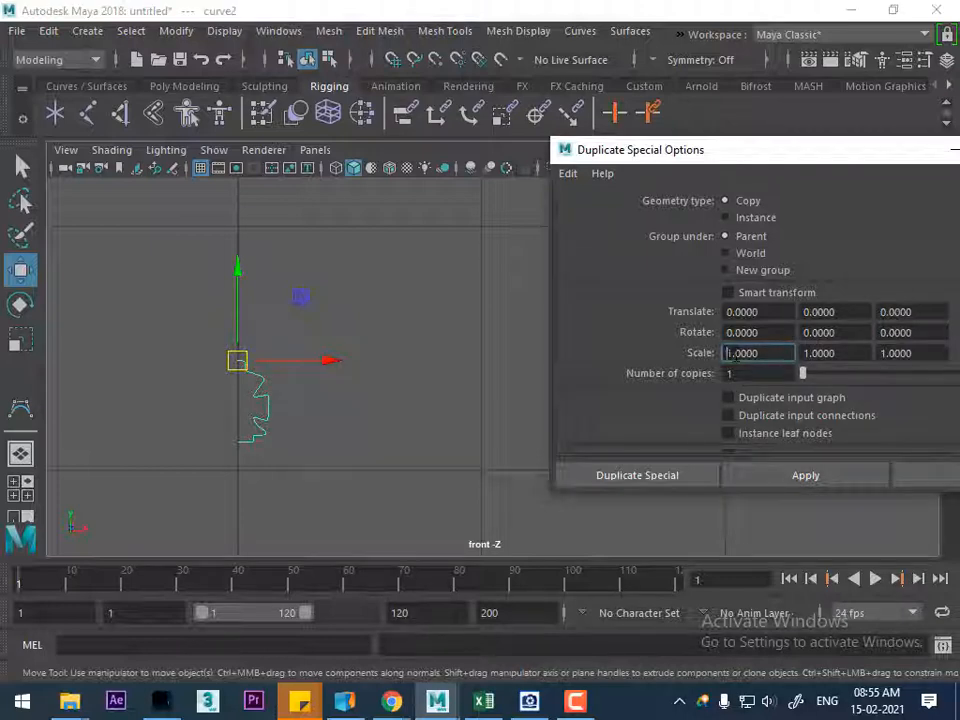
{"action": "type", "text": "-"}
{"action": "left_click", "coordinate": [801, 478]}
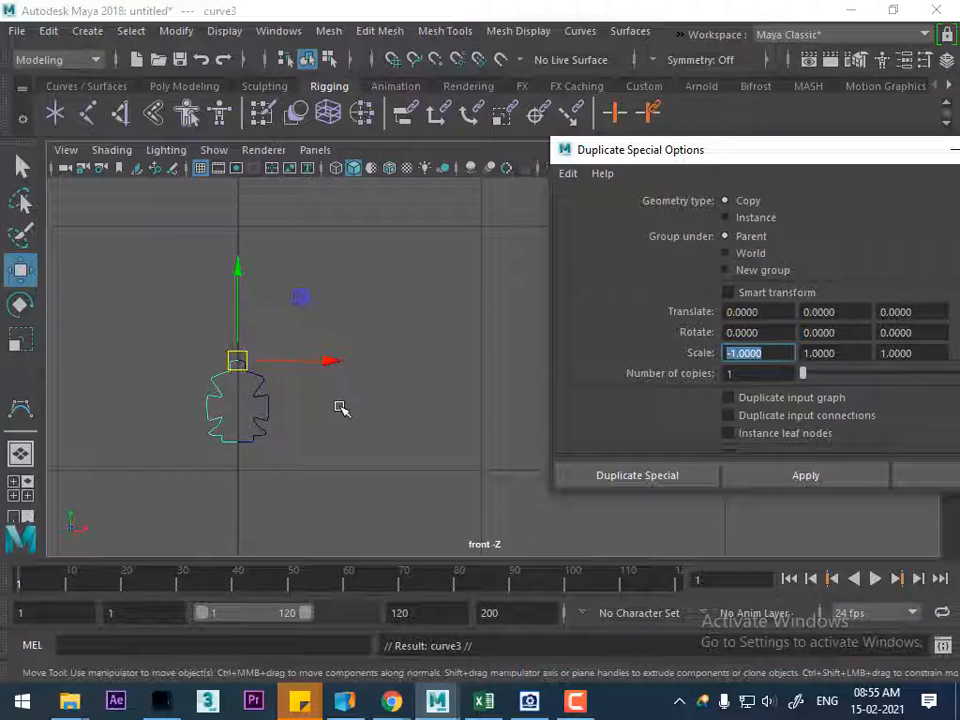
{"action": "left_click", "coordinate": [928, 485]}
Examine closely where the two mirrored halves of the cross meet on the centre axis
{"action": "scroll", "coordinate": [390, 503], "scroll_direction": "up", "scroll_amount": 2}
{"action": "middle_click_drag", "start_coordinate": [386, 499], "coordinate": [662, 460], "text": "alt"}
{"action": "scroll", "coordinate": [658, 456], "scroll_direction": "up", "scroll_amount": 3}
{"action": "left_click", "coordinate": [560, 408]}
{"action": "left_click", "coordinate": [475, 377]}
{"action": "scroll", "coordinate": [471, 437], "scroll_direction": "up", "scroll_amount": 1}
{"action": "scroll", "coordinate": [471, 437], "scroll_direction": "up", "scroll_amount": 2}
{"action": "middle_click_drag", "start_coordinate": [499, 356], "coordinate": [675, 362], "text": "alt"}
{"action": "scroll", "coordinate": [703, 402], "scroll_direction": "up", "scroll_amount": 2}
Select both halves of the cross outline and attach them into one curve
{"action": "left_click_drag", "start_coordinate": [689, 373], "coordinate": [413, 455]}
{"action": "middle_click_drag", "start_coordinate": [546, 417], "coordinate": [441, 488], "text": "alt"}
{"action": "scroll", "coordinate": [559, 480], "scroll_direction": "up", "scroll_amount": 1}
{"action": "middle_click_drag", "start_coordinate": [569, 508], "coordinate": [518, 330], "text": "alt"}
{"action": "scroll", "coordinate": [604, 400], "scroll_direction": "up", "scroll_amount": 1}
{"action": "scroll", "coordinate": [590, 380], "scroll_direction": "down", "scroll_amount": 4}
{"action": "scroll", "coordinate": [581, 441], "scroll_direction": "up", "scroll_amount": 2}
{"action": "scroll", "coordinate": [518, 330], "scroll_direction": "up", "scroll_amount": 1}
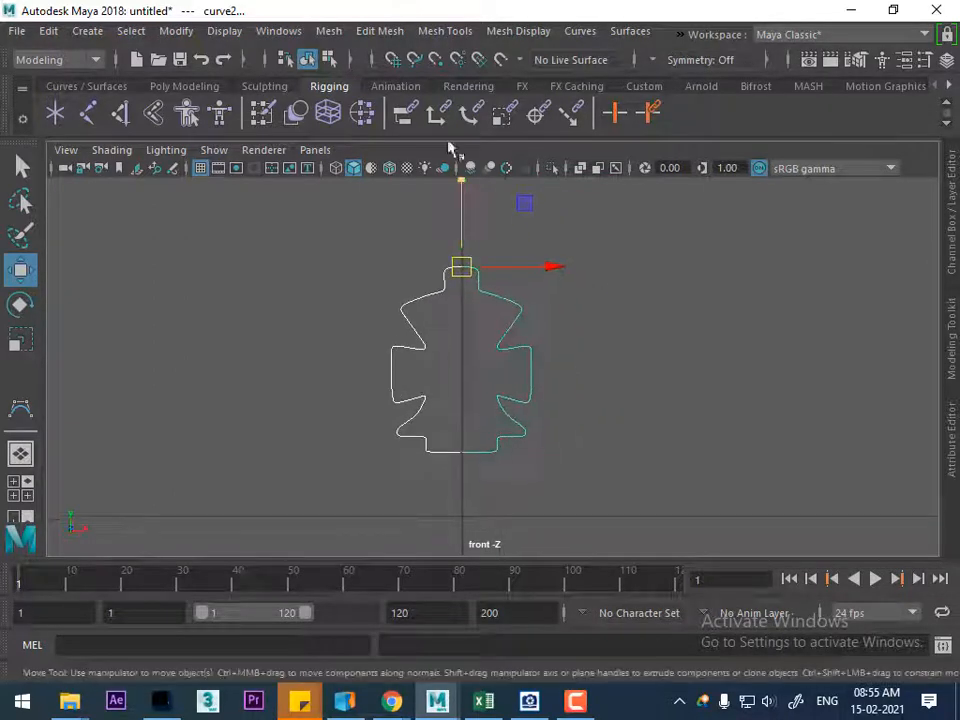
{"action": "left_click", "coordinate": [580, 31]}
{"action": "left_click", "coordinate": [620, 48]}
{"action": "left_click_drag", "start_coordinate": [675, 30], "coordinate": [764, 49]}
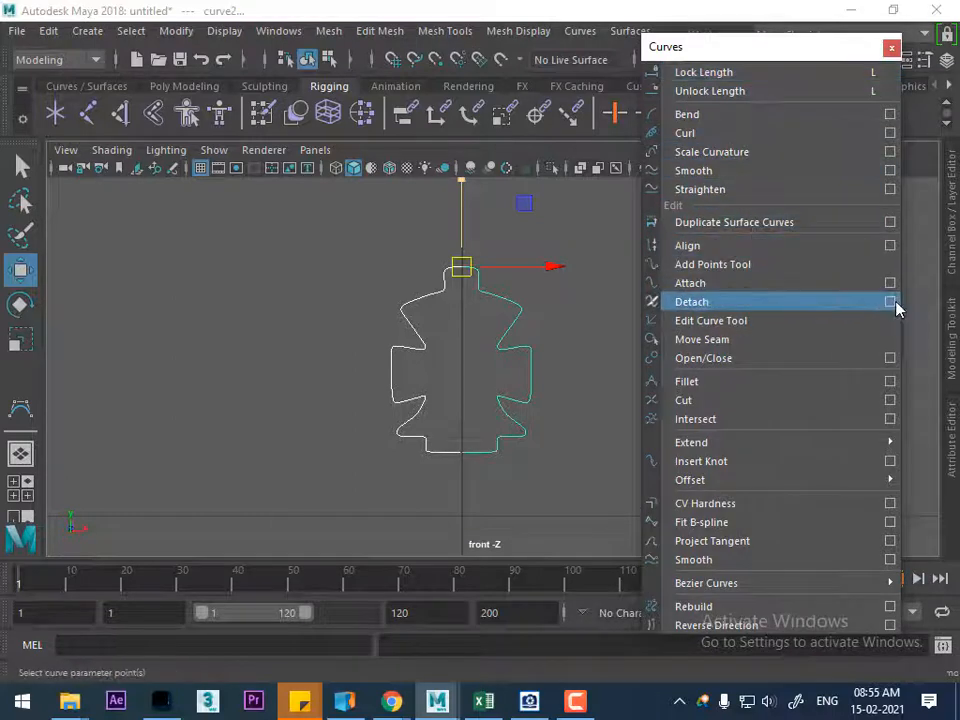
{"action": "left_click", "coordinate": [838, 290]}
{"action": "scroll", "coordinate": [520, 460], "scroll_direction": "up", "scroll_amount": 3}
{"action": "scroll", "coordinate": [486, 366], "scroll_direction": "down", "scroll_amount": 5}
{"action": "scroll", "coordinate": [521, 495], "scroll_direction": "up", "scroll_amount": 3}
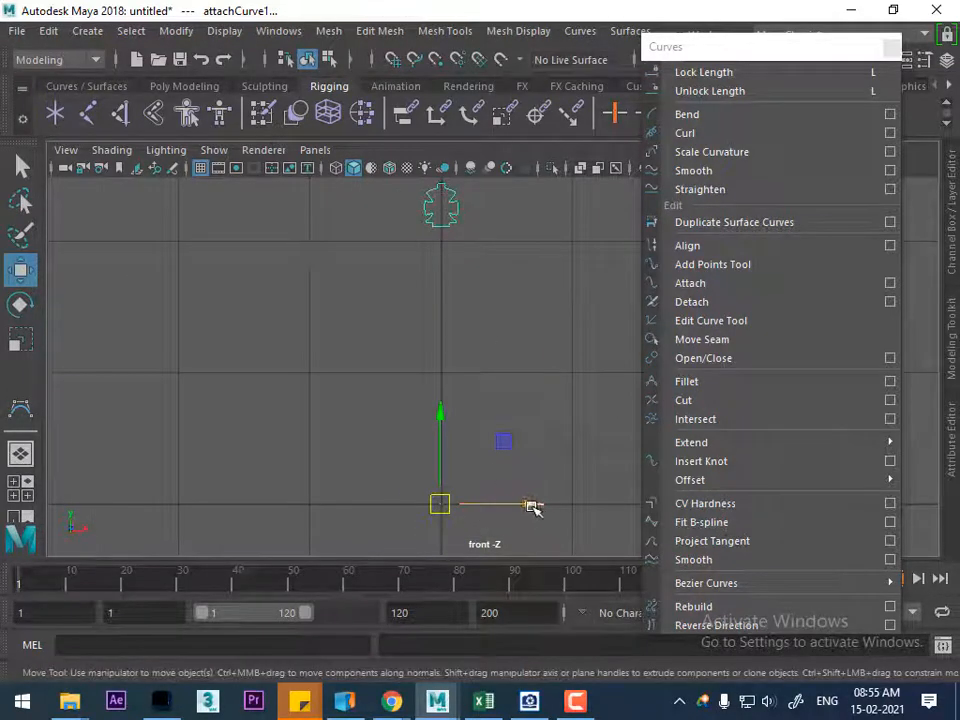
Try moving the attached cross curve aside along X to compare it with the original halves, and undo the move
{"action": "left_click_drag", "start_coordinate": [535, 508], "coordinate": [476, 504]}
{"action": "middle_click_drag", "start_coordinate": [413, 209], "coordinate": [456, 444], "text": "alt"}
{"action": "right_click_drag", "start_coordinate": [456, 444], "coordinate": [476, 505], "text": "alt"}
{"action": "middle_click_drag", "start_coordinate": [462, 426], "coordinate": [501, 298], "text": "alt"}
{"action": "right_click_drag", "start_coordinate": [501, 298], "coordinate": [572, 578], "text": "alt"}
{"action": "right_click_drag", "start_coordinate": [445, 425], "coordinate": [460, 486], "text": "alt"}
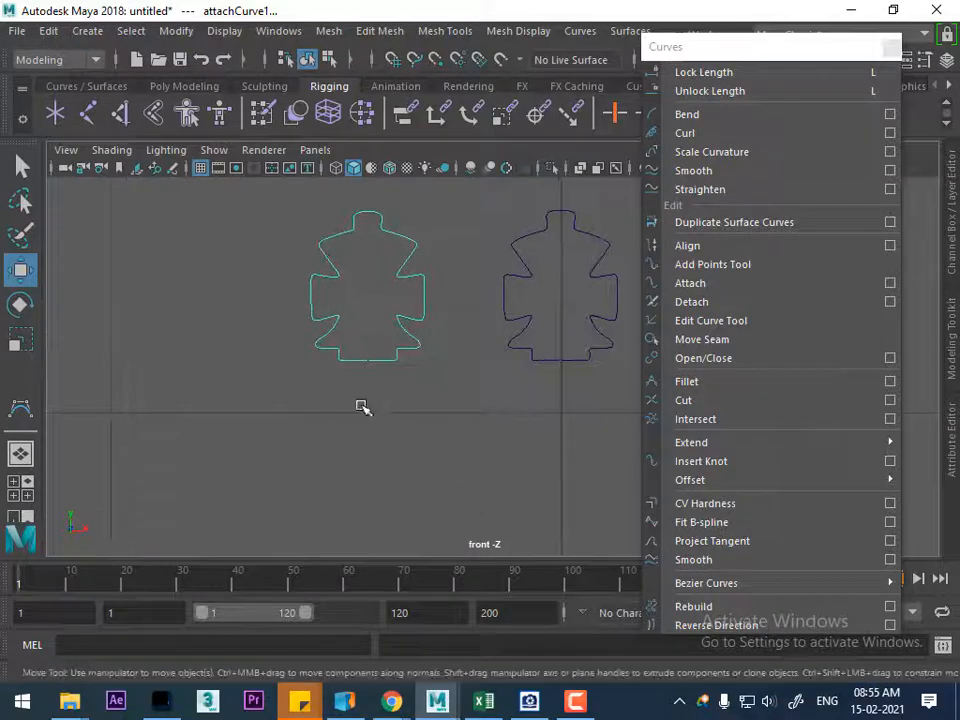
{"action": "key", "text": "ctrl+z"}
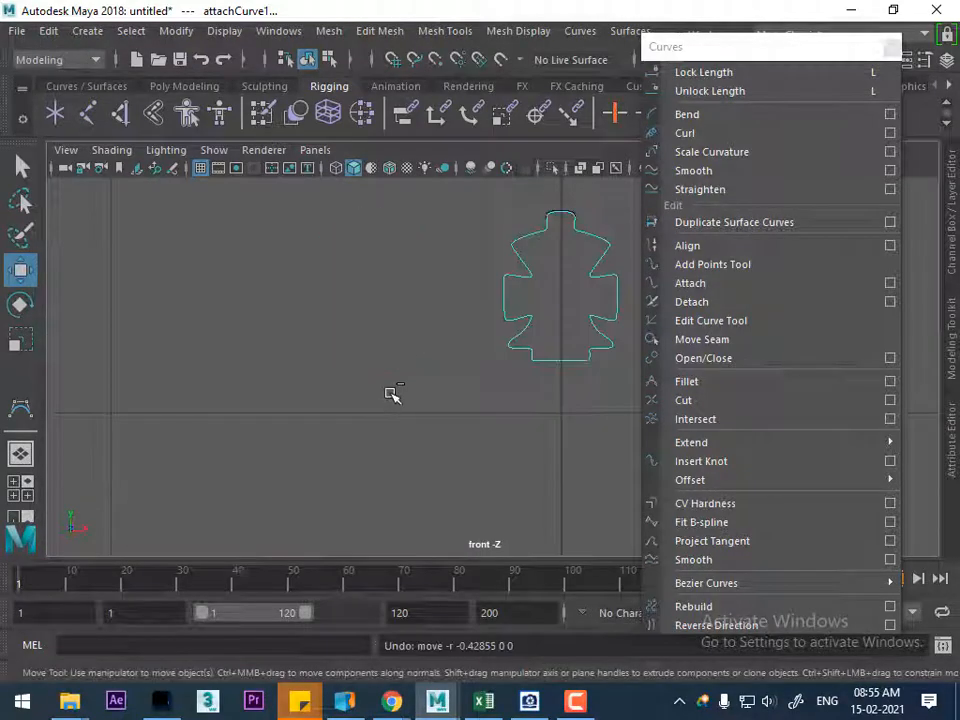
{"action": "key", "text": "ctrl+z"}
Snap the bottom end vertex of the cross outline's right half along X onto the centre axis
{"action": "left_click", "coordinate": [566, 453]}
{"action": "middle_click_drag", "start_coordinate": [566, 453], "coordinate": [486, 435], "text": "alt"}
{"action": "right_click_drag", "start_coordinate": [524, 546], "coordinate": [521, 373], "text": "alt"}
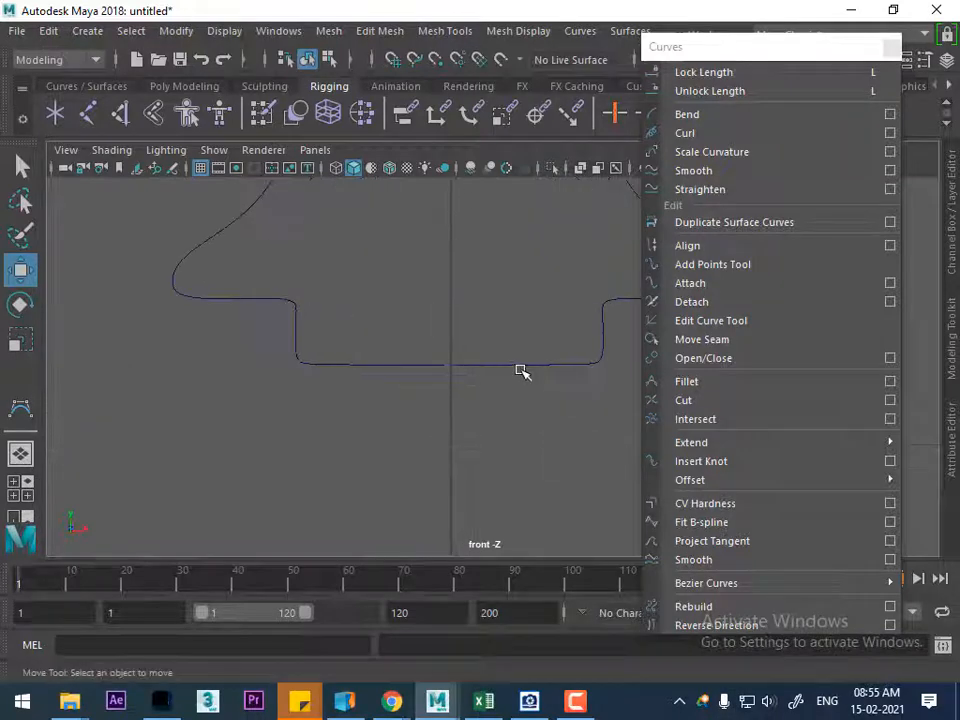
{"action": "left_click", "coordinate": [514, 375]}
{"action": "right_click_drag", "start_coordinate": [535, 217], "coordinate": [456, 222]}
{"action": "left_click_drag", "start_coordinate": [456, 346], "coordinate": [442, 378]}
{"action": "right_click_drag", "start_coordinate": [484, 349], "coordinate": [529, 398], "text": "alt"}
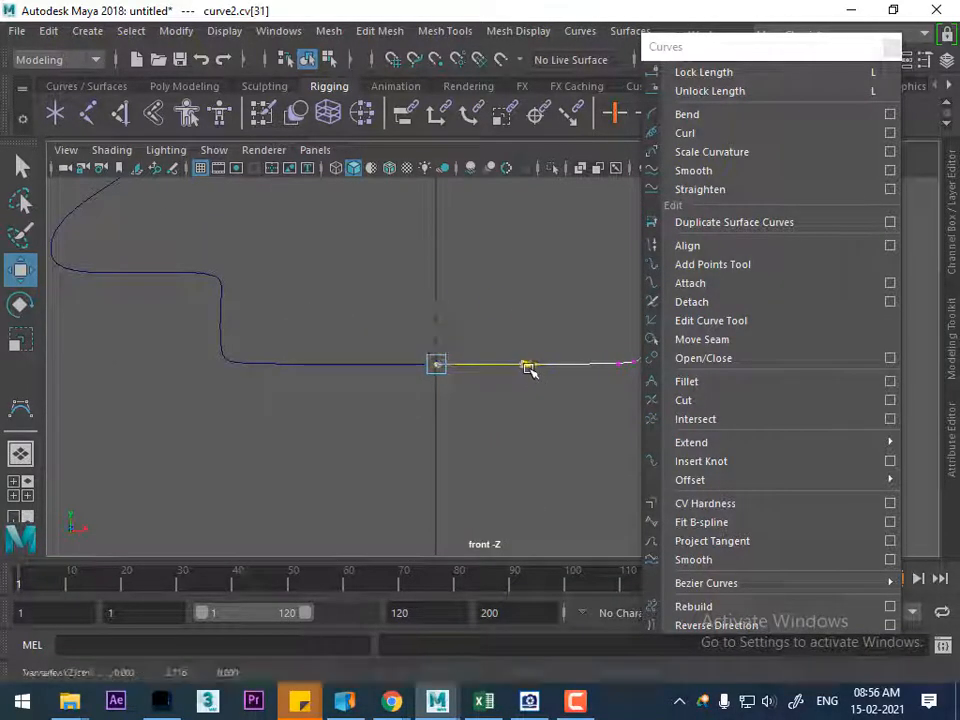
Snap the bottom end vertex of the mirrored left half along X onto the same centre axis
{"action": "left_click", "coordinate": [381, 368]}
{"action": "left_click", "coordinate": [393, 358]}
{"action": "right_click_drag", "start_coordinate": [393, 358], "coordinate": [279, 216]}
{"action": "left_click_drag", "start_coordinate": [418, 349], "coordinate": [441, 391]}
{"action": "key", "text": "v"}
{"action": "mouse_move", "coordinate": [512, 368]}
{"action": "left_mouse_down"}
{"action": "mouse_move", "coordinate": [544, 364]}
{"action": "mouse_move", "coordinate": [517, 367]}
{"action": "mouse_move", "coordinate": [525, 368]}
{"action": "left_mouse_up"}
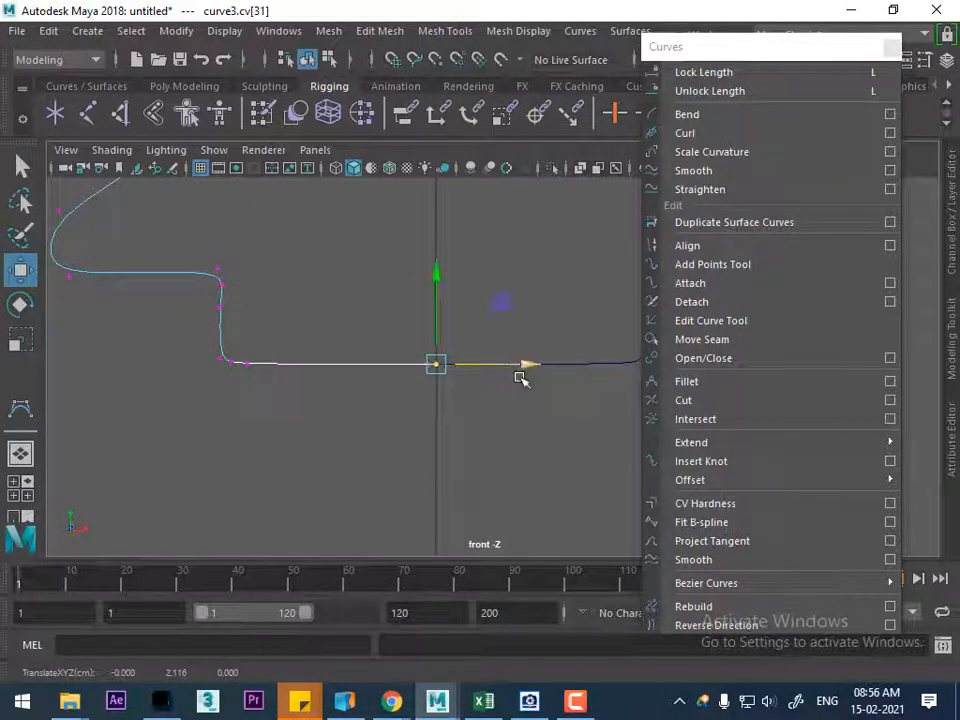
Attach both halves of the cross outline into one curve and centre the pivot of the attached curve
{"action": "right_click_drag", "start_coordinate": [456, 362], "coordinate": [563, 193]}
{"action": "scroll", "coordinate": [478, 340], "scroll_direction": "down", "scroll_amount": 5}
{"action": "scroll", "coordinate": [478, 340], "scroll_direction": "down", "scroll_amount": 2}
{"action": "middle_click_drag", "start_coordinate": [463, 281], "coordinate": [439, 330], "text": "alt"}
{"action": "scroll", "coordinate": [439, 330], "scroll_direction": "up", "scroll_amount": 3}
{"action": "left_click_drag", "start_coordinate": [500, 286], "coordinate": [384, 390]}
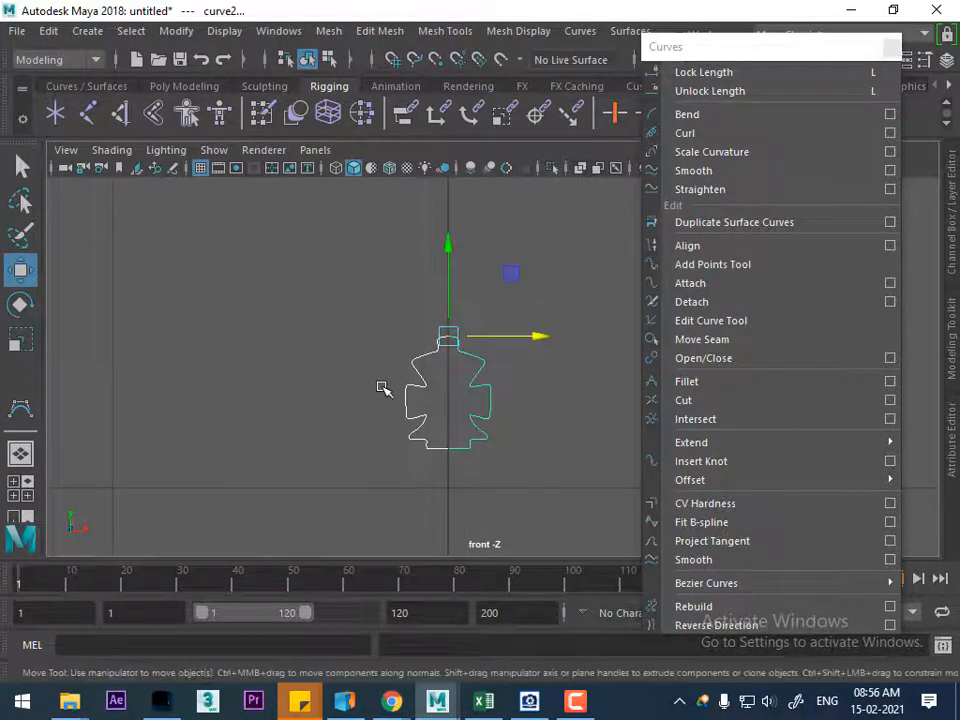
{"action": "left_click", "coordinate": [734, 290]}
{"action": "scroll", "coordinate": [448, 420], "scroll_direction": "down", "scroll_amount": 2}
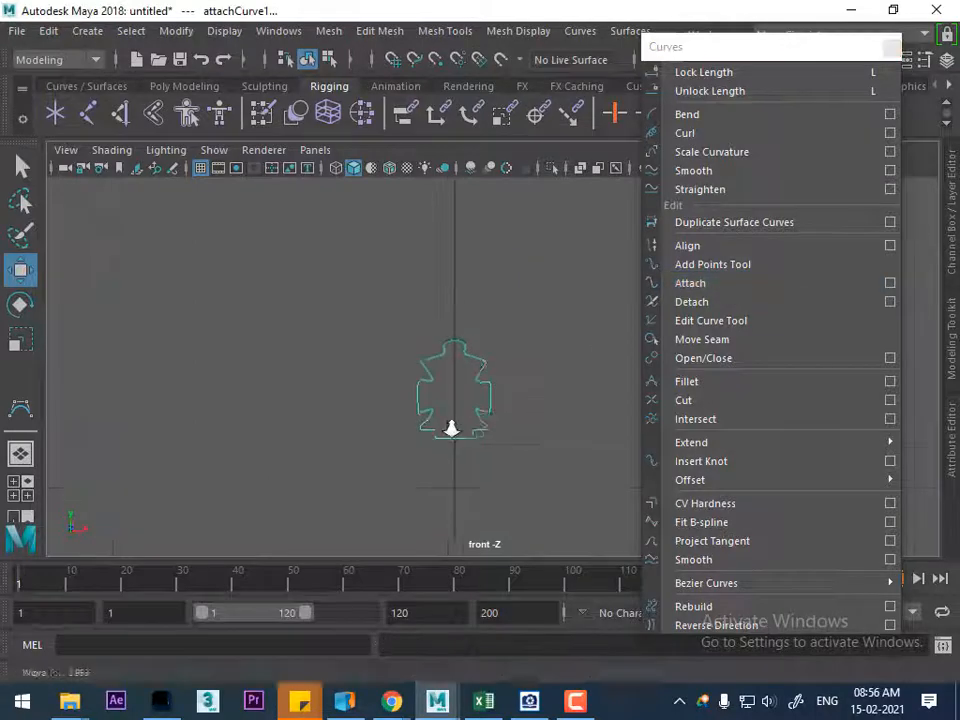
{"action": "left_click", "coordinate": [178, 33]}
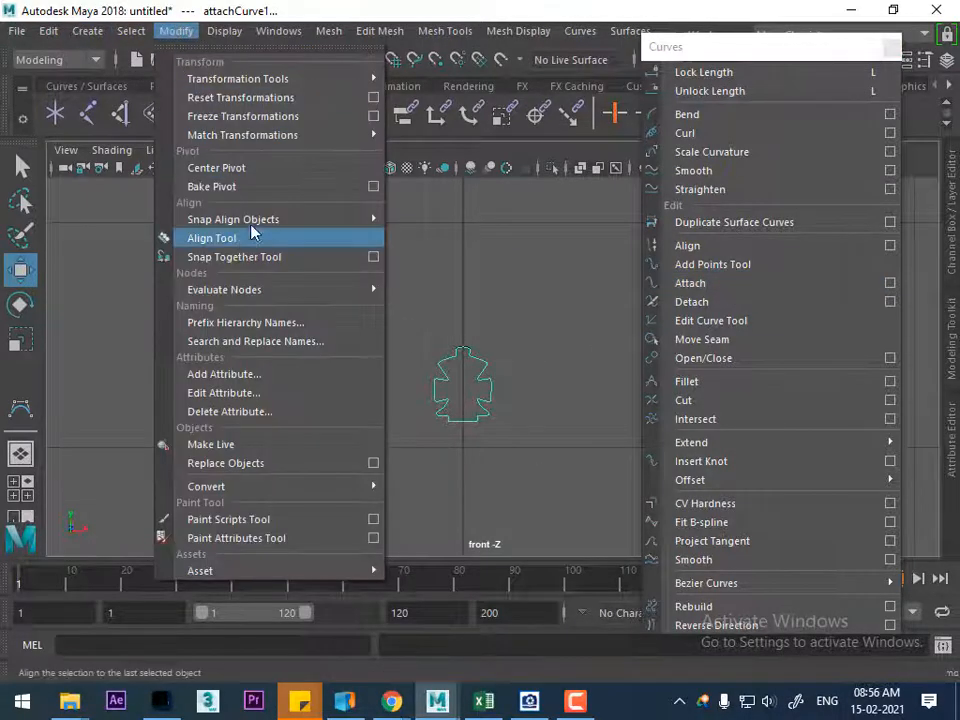
{"action": "left_click", "coordinate": [215, 167]}
Move the attached cross curve aside along X to check its outline against the original halves, and undo the move
{"action": "left_click_drag", "start_coordinate": [565, 387], "coordinate": [441, 386]}
{"action": "right_click_drag", "start_coordinate": [450, 420], "coordinate": [585, 605], "text": "alt"}
{"action": "middle_click_drag", "start_coordinate": [262, 462], "coordinate": [479, 388], "text": "alt"}
{"action": "right_click_drag", "start_coordinate": [560, 392], "coordinate": [510, 368], "text": "alt"}
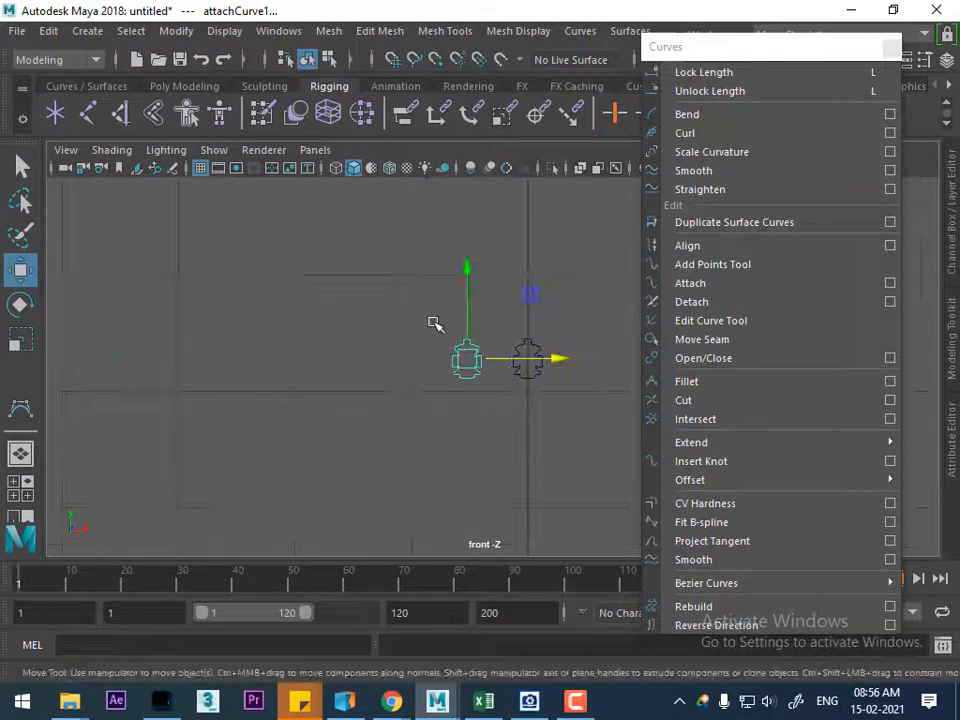
{"action": "key", "text": "f"}
{"action": "middle_click_drag", "start_coordinate": [513, 337], "coordinate": [442, 283], "text": "alt"}
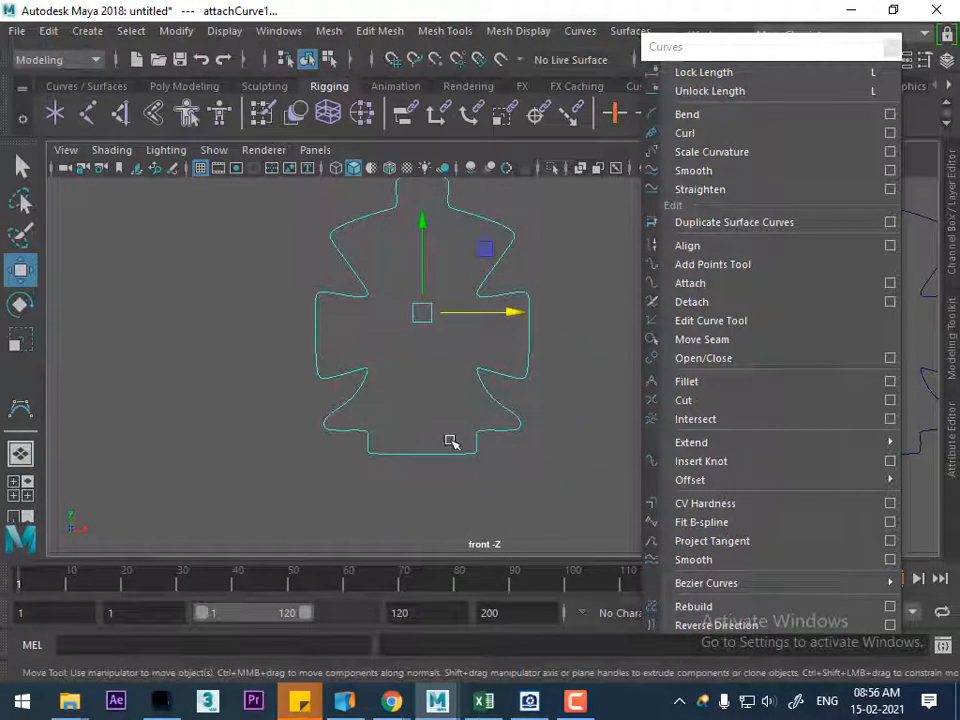
{"action": "middle_click_drag", "start_coordinate": [505, 420], "coordinate": [393, 416], "text": "alt"}
{"action": "scroll", "coordinate": [489, 362], "scroll_direction": "down", "scroll_amount": 8}
{"action": "middle_click_drag", "start_coordinate": [545, 438], "coordinate": [413, 431], "text": "alt"}
{"action": "scroll", "coordinate": [413, 431], "scroll_direction": "up", "scroll_amount": 2}
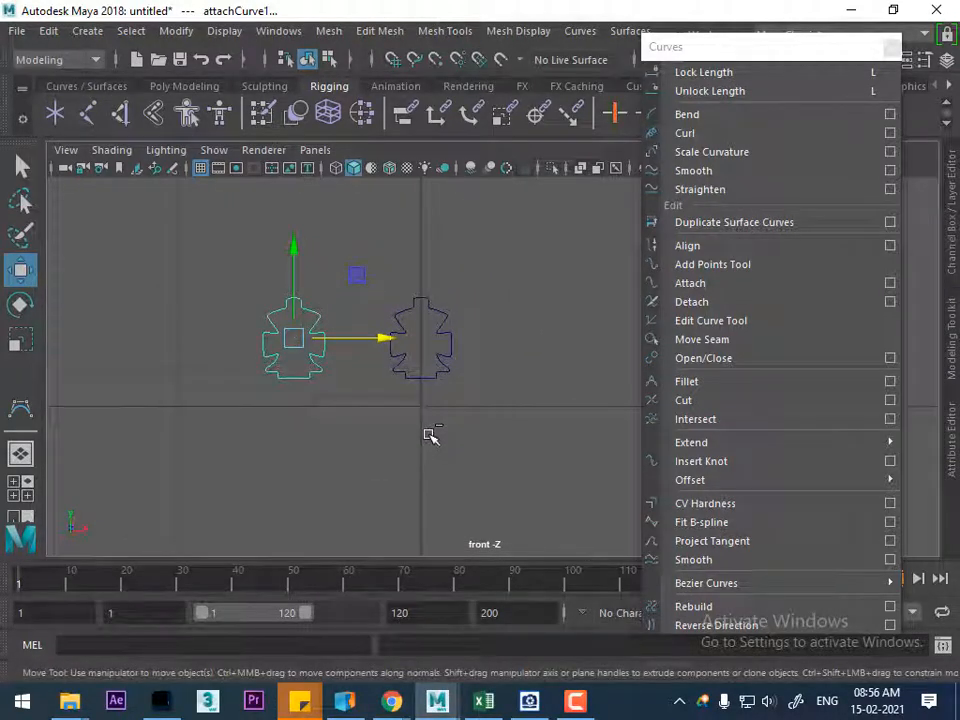
{"action": "key", "text": "ctrl+z"}
{"action": "key", "text": "ctrl+z"}
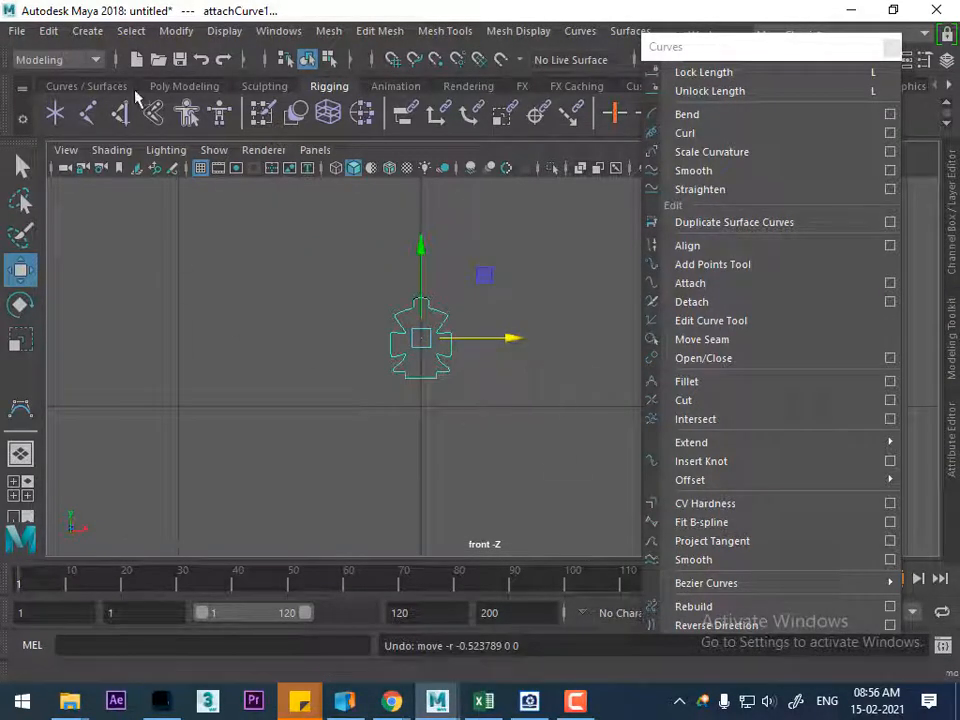
Delete the construction history of the attached cross curve
{"action": "left_click", "coordinate": [48, 31]}
{"action": "mouse_move", "coordinate": [200, 268]}
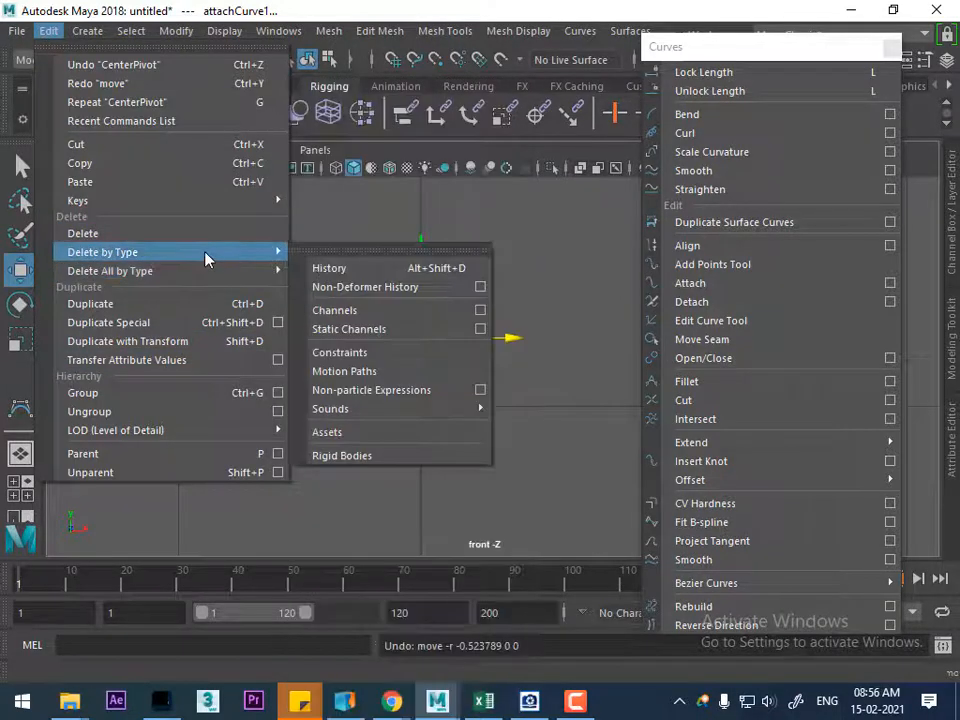
{"action": "left_click", "coordinate": [358, 268]}
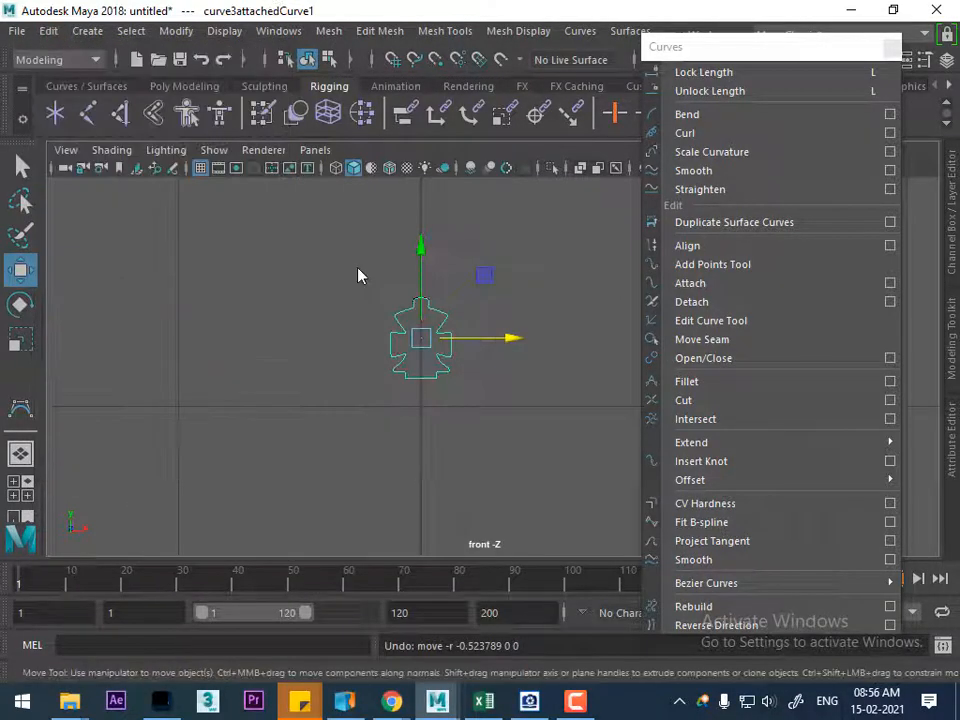
Delete the two original half curves, keeping only the attached cross outline
{"action": "left_click", "coordinate": [475, 376]}
{"action": "left_click", "coordinate": [447, 317]}
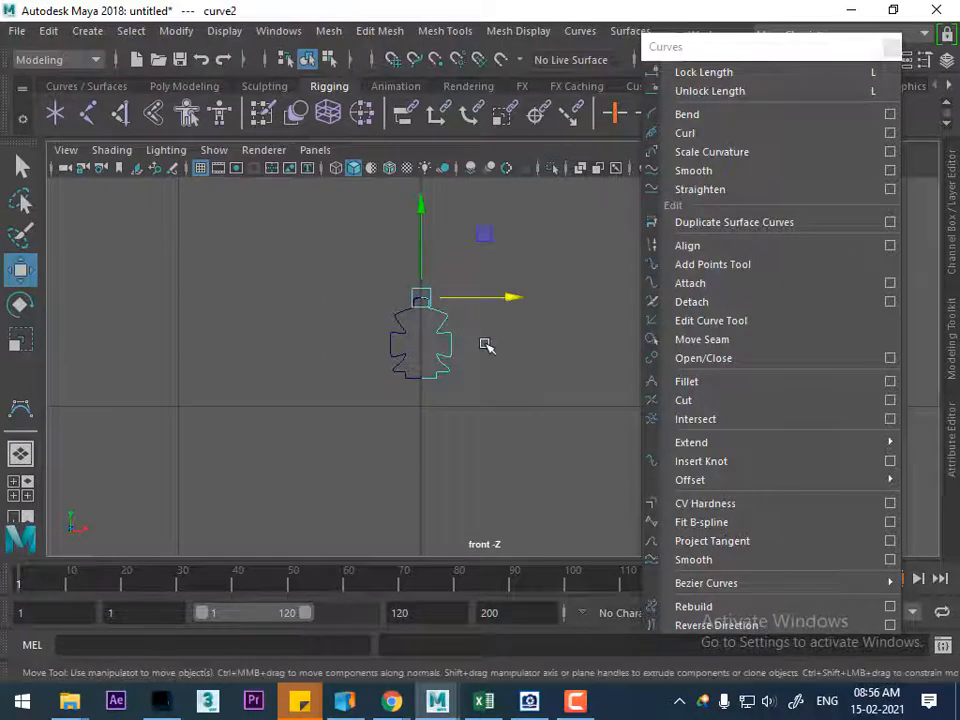
{"action": "right_click_drag", "start_coordinate": [475, 405], "coordinate": [538, 503], "text": "alt"}
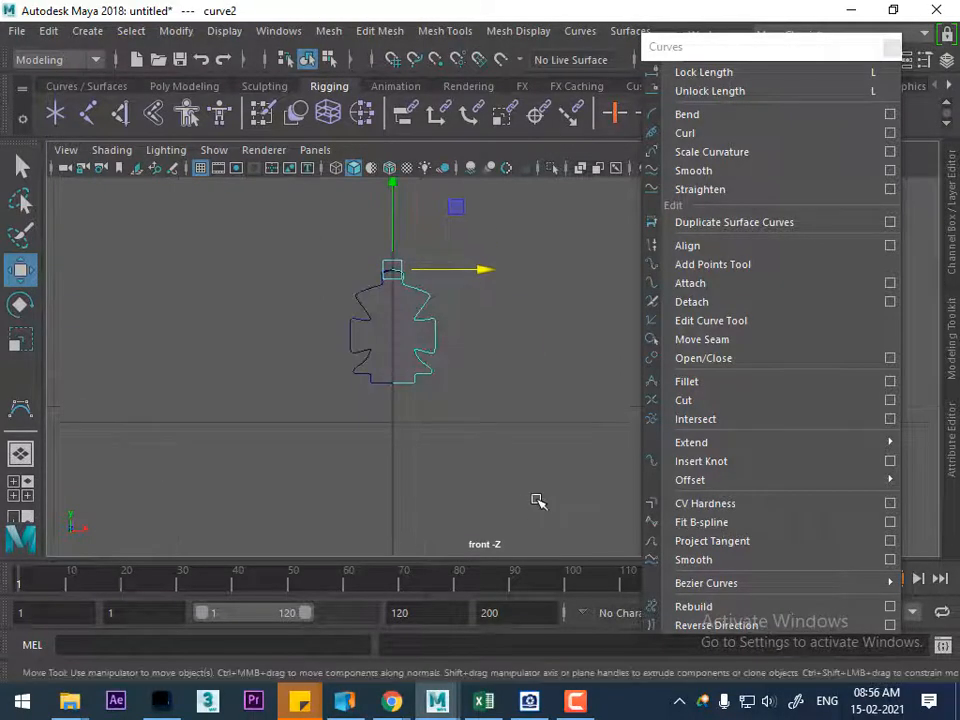
{"action": "left_click", "coordinate": [516, 456]}
{"action": "left_click", "coordinate": [352, 334]}
{"action": "left_click", "coordinate": [348, 347]}
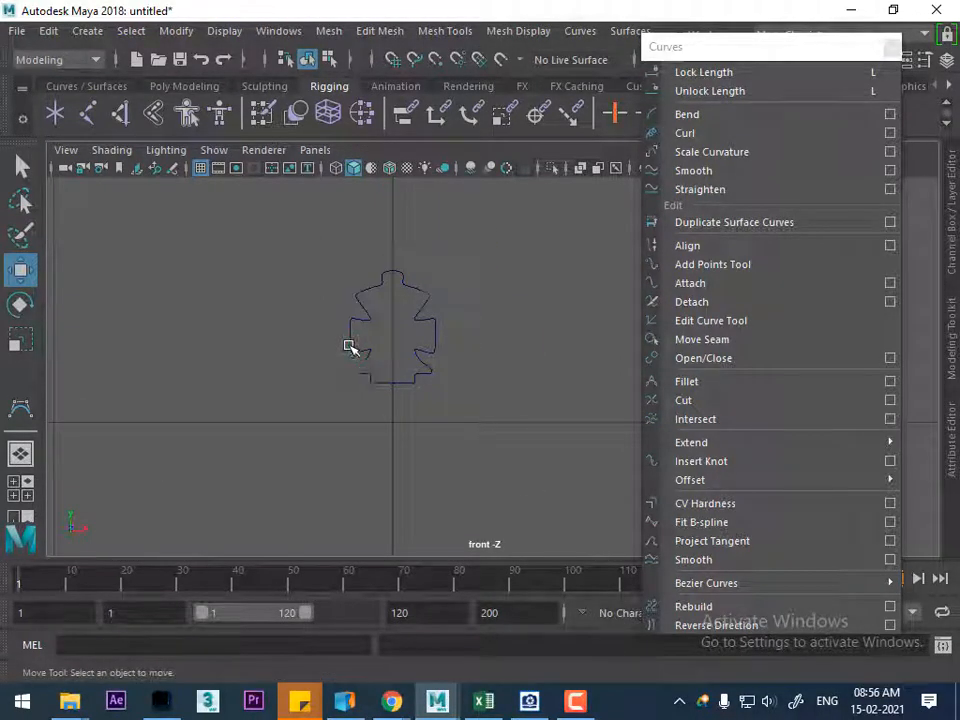
{"action": "left_click", "coordinate": [376, 382]}
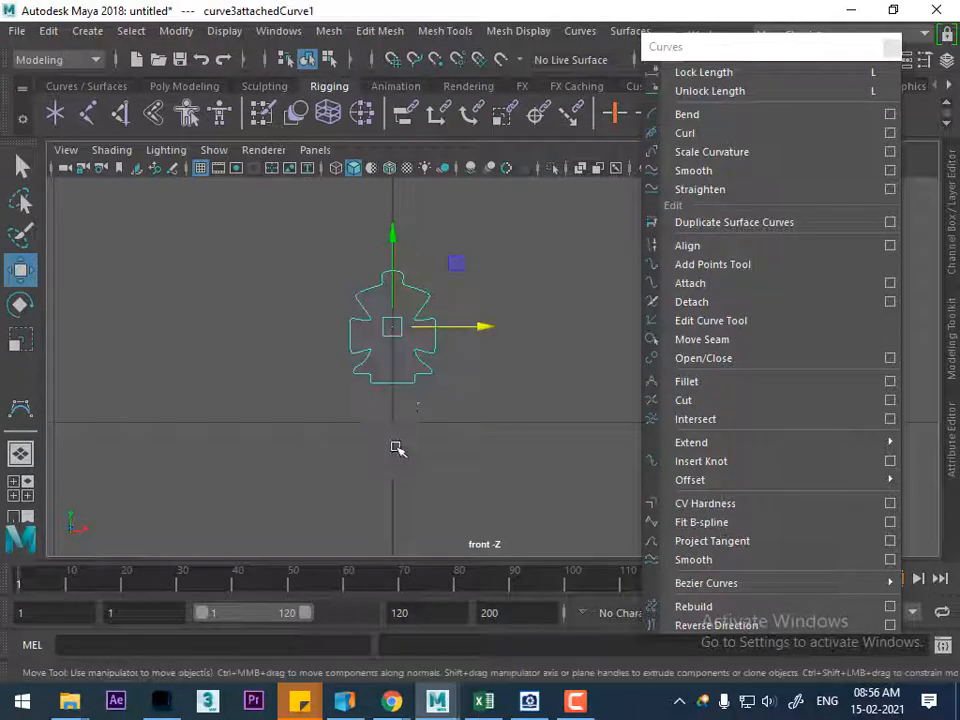
{"action": "left_click", "coordinate": [445, 401]}
Switch to the perspective view and show all hidden objects with the cross curve selected
{"action": "key", "text": "space"}
{"action": "left_click_drag", "start_coordinate": [459, 435], "coordinate": [485, 390]}
{"action": "middle_click_drag", "start_coordinate": [493, 387], "coordinate": [366, 362], "text": "alt"}
{"action": "right_click_drag", "start_coordinate": [366, 362], "coordinate": [370, 351], "text": "alt"}
{"action": "left_click_drag", "start_coordinate": [369, 351], "coordinate": [374, 285], "text": "alt"}
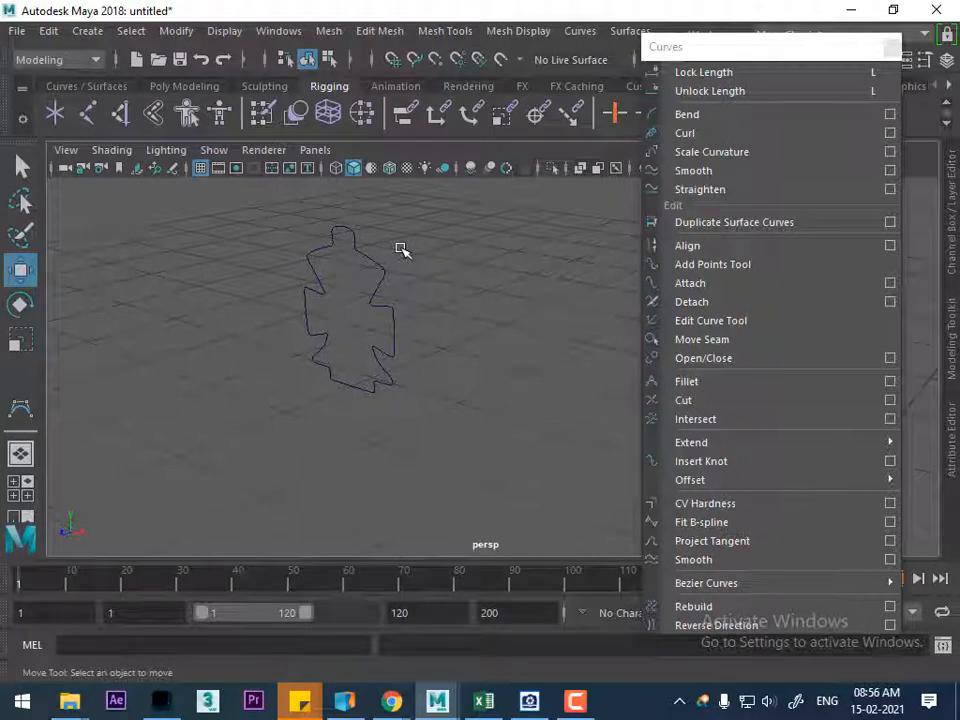
{"action": "left_click_drag", "start_coordinate": [401, 250], "coordinate": [343, 309]}
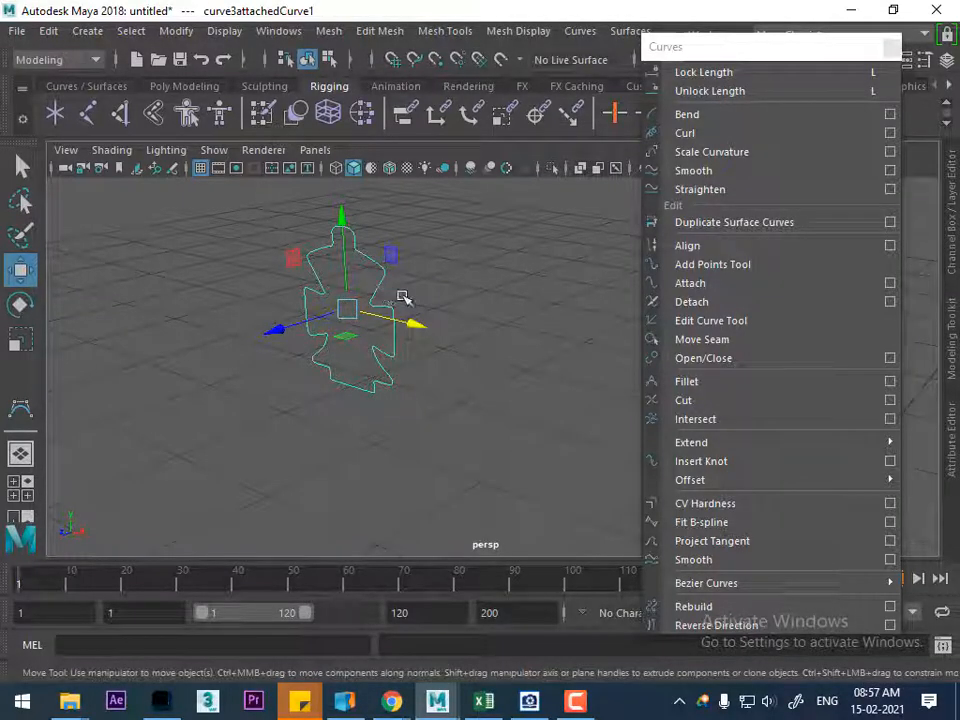
{"action": "left_click", "coordinate": [224, 32]}
{"action": "mouse_move", "coordinate": [255, 150]}
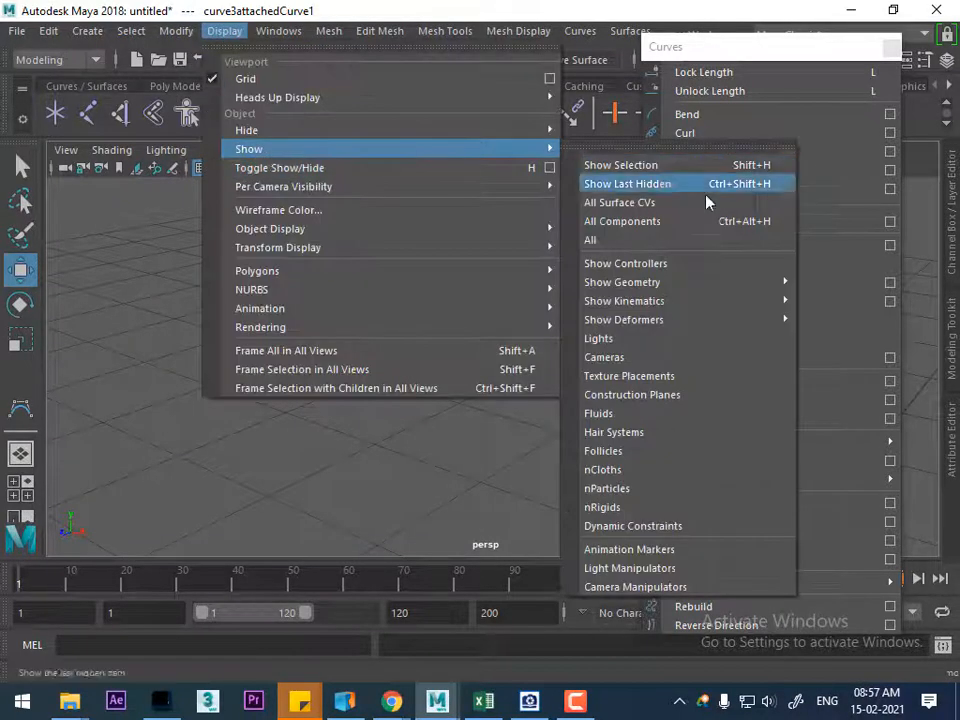
{"action": "left_click", "coordinate": [667, 241]}
Move the cross curve forward along Z to about 0.017 and hide the reference image plane
{"action": "left_click_drag", "start_coordinate": [585, 315], "coordinate": [342, 416], "text": "alt"}
{"action": "left_click_drag", "start_coordinate": [172, 333], "coordinate": [163, 334]}
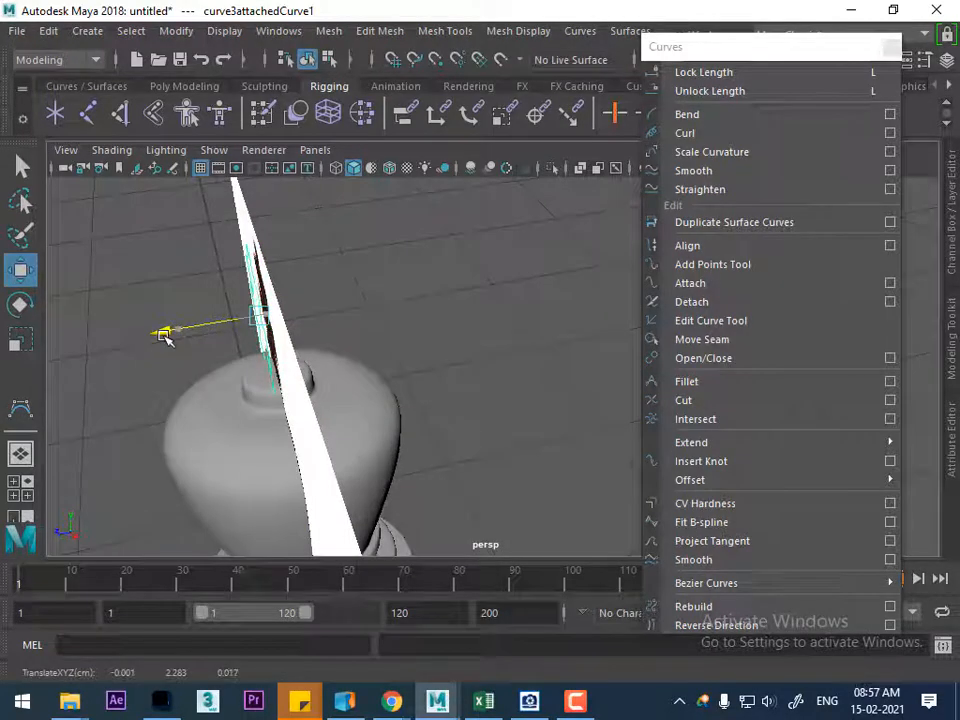
{"action": "left_click", "coordinate": [328, 435]}
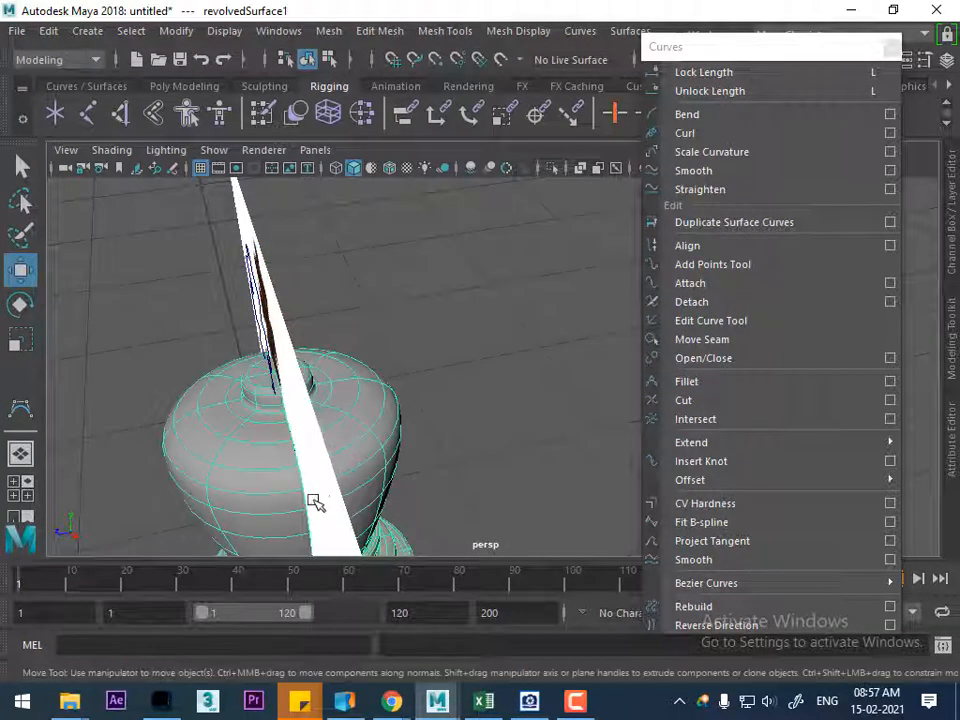
{"action": "left_click_drag", "start_coordinate": [470, 376], "coordinate": [549, 328], "text": "alt"}
{"action": "left_click", "coordinate": [558, 277]}
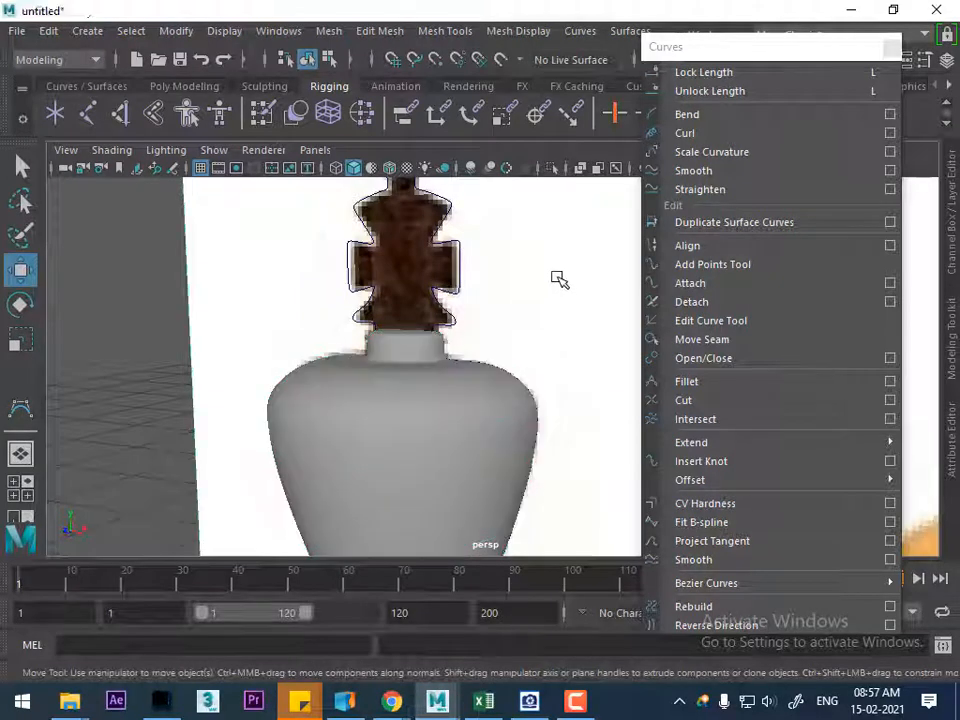
{"action": "left_click_drag", "start_coordinate": [535, 276], "coordinate": [408, 374], "text": "alt"}
Duplicate the cross curve and move the copy backward along Z to about -0.014
{"action": "left_click", "coordinate": [368, 331]}
{"action": "left_click_drag", "start_coordinate": [368, 331], "coordinate": [392, 371], "text": "alt"}
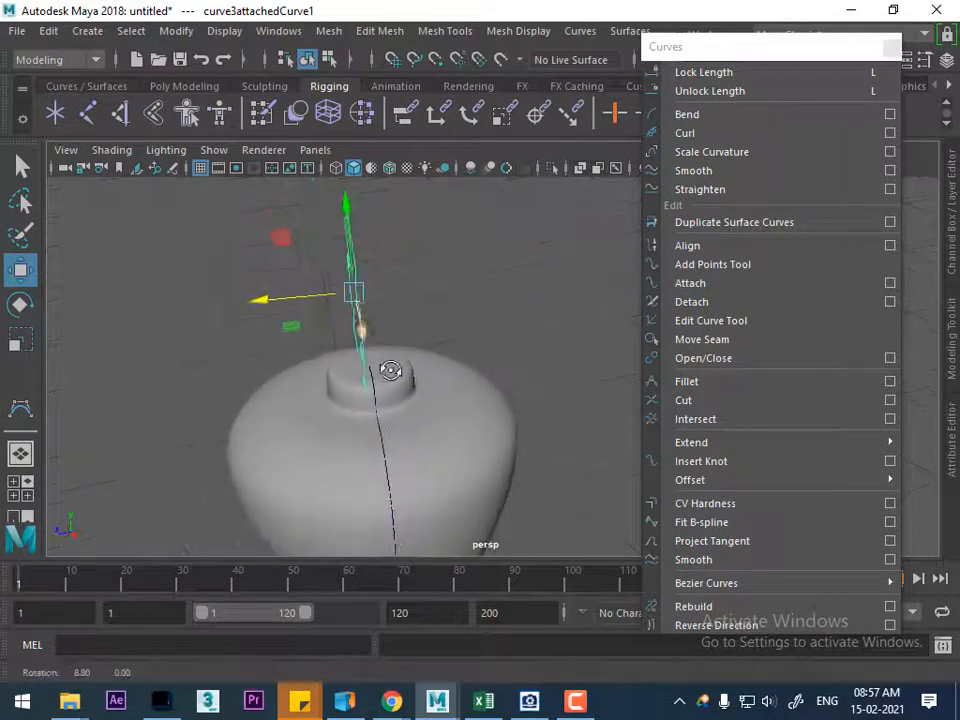
{"action": "left_click", "coordinate": [47, 31]}
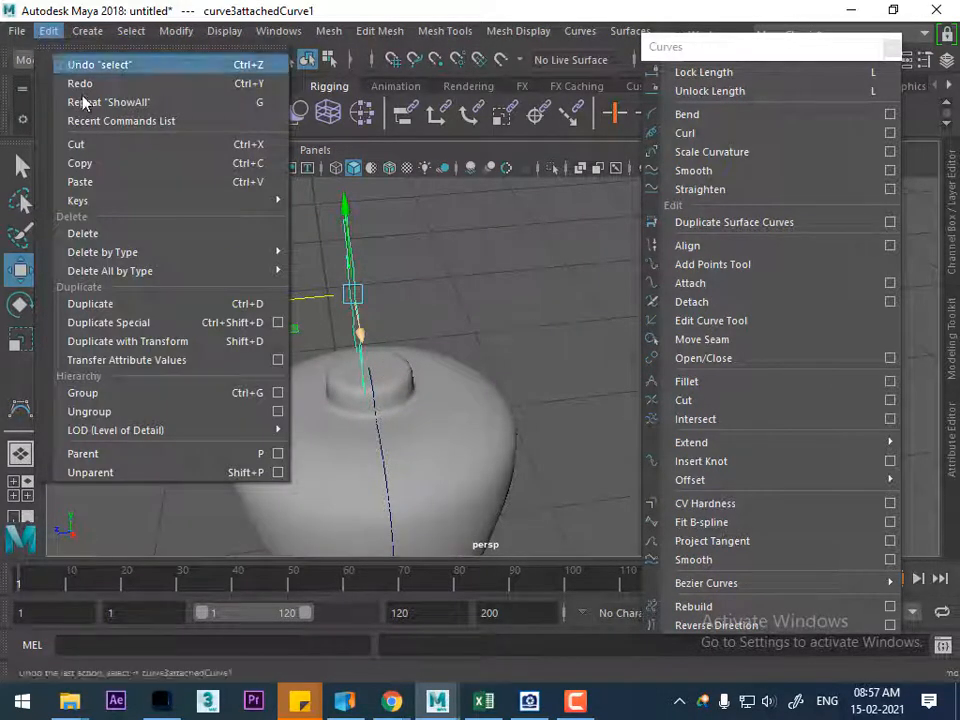
{"action": "left_click", "coordinate": [140, 302]}
{"action": "left_click_drag", "start_coordinate": [259, 304], "coordinate": [280, 300]}
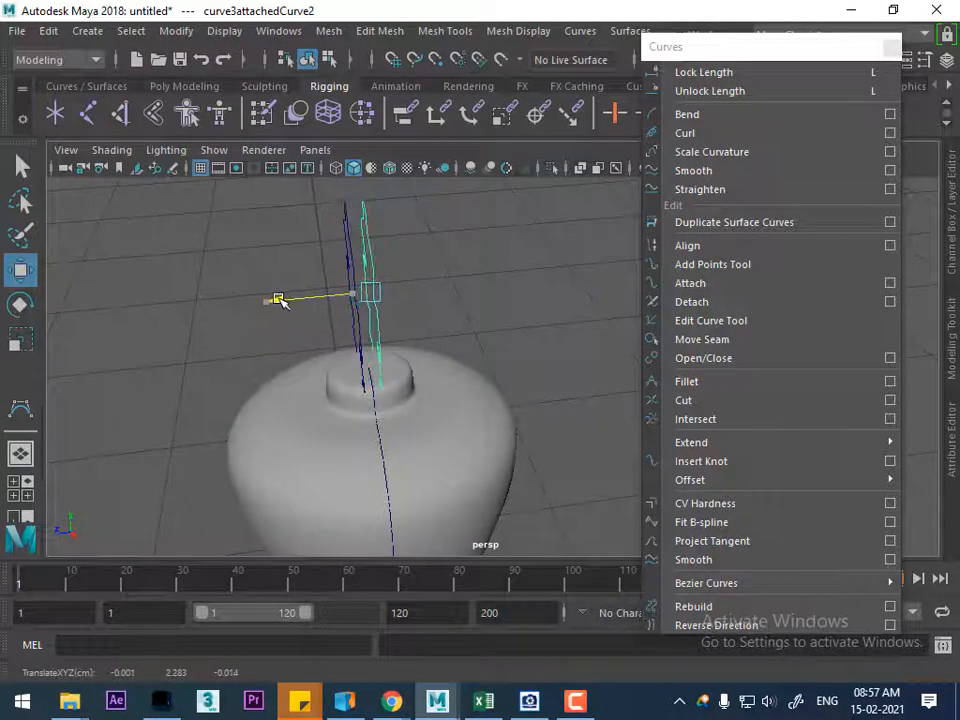
Close the floating curve commands and detach the surface commands as a floating window beside the model
{"action": "left_click", "coordinate": [375, 280]}
{"action": "left_click_drag", "start_coordinate": [375, 280], "coordinate": [424, 292], "text": "alt"}
{"action": "scroll", "coordinate": [414, 309], "scroll_direction": "up", "scroll_amount": 2}
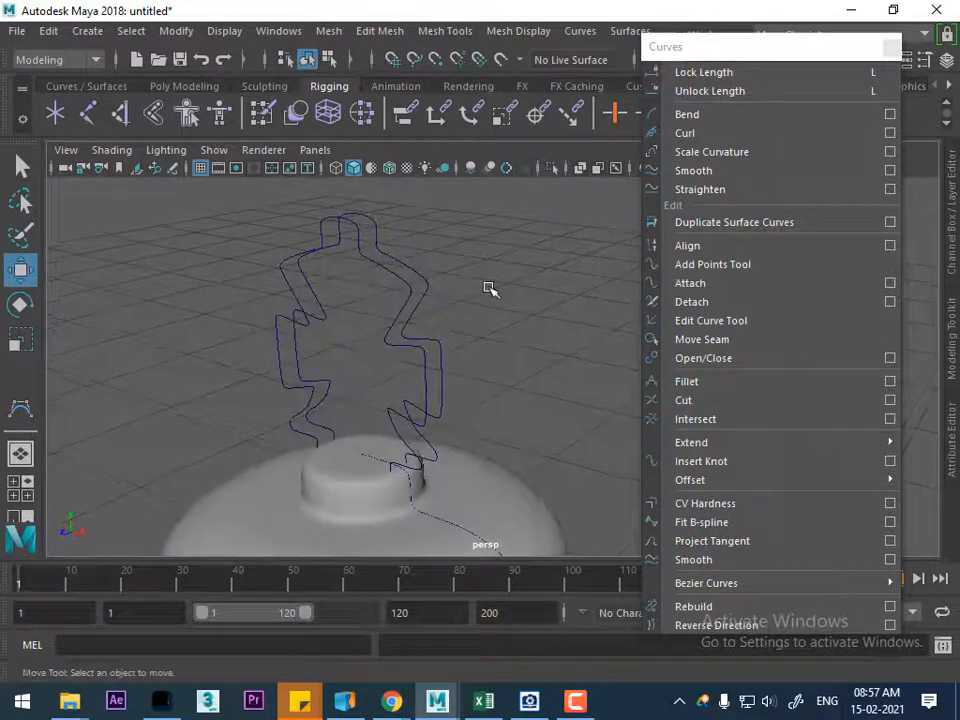
{"action": "left_click", "coordinate": [402, 281]}
{"action": "left_click", "coordinate": [895, 48]}
{"action": "left_click", "coordinate": [891, 48]}
{"action": "left_click", "coordinate": [630, 31]}
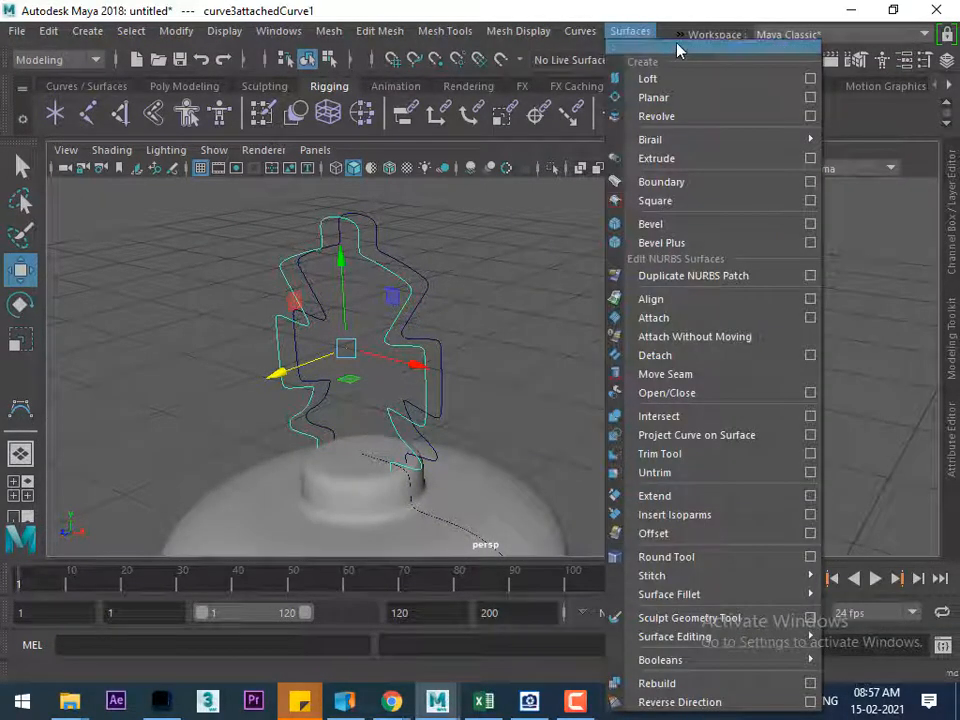
{"action": "left_click", "coordinate": [677, 46]}
{"action": "left_click_drag", "start_coordinate": [708, 35], "coordinate": [849, 62]}
Loft a surface between the front and rear cross outline curves
{"action": "left_click_drag", "start_coordinate": [560, 270], "coordinate": [543, 333], "text": "alt"}
{"action": "left_click", "coordinate": [543, 333]}
{"action": "left_click", "coordinate": [432, 289]}
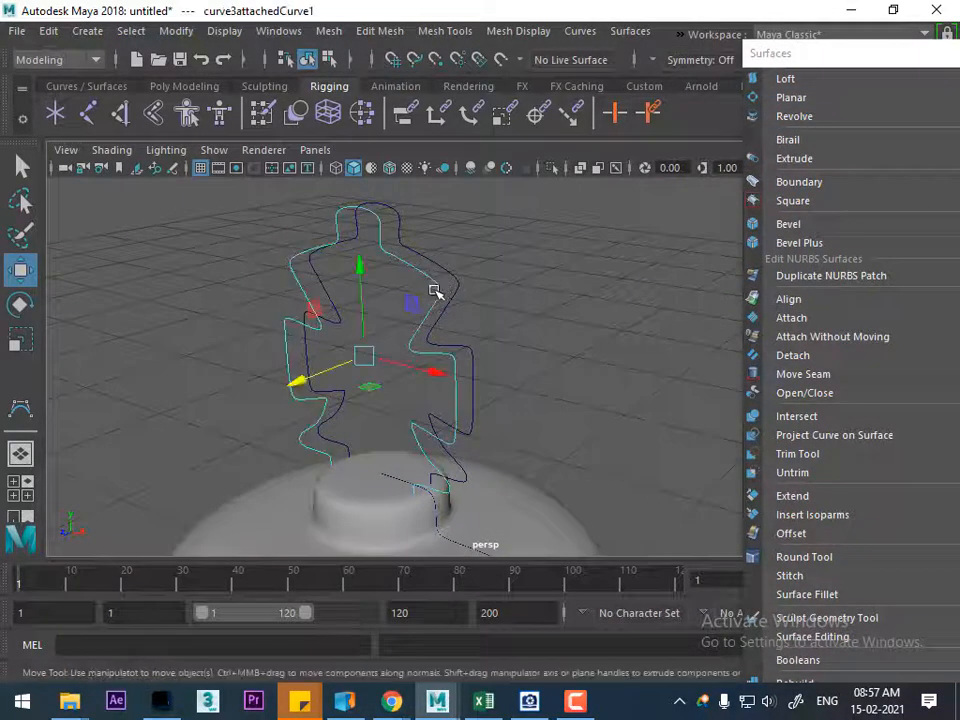
{"action": "left_click", "coordinate": [472, 289]}
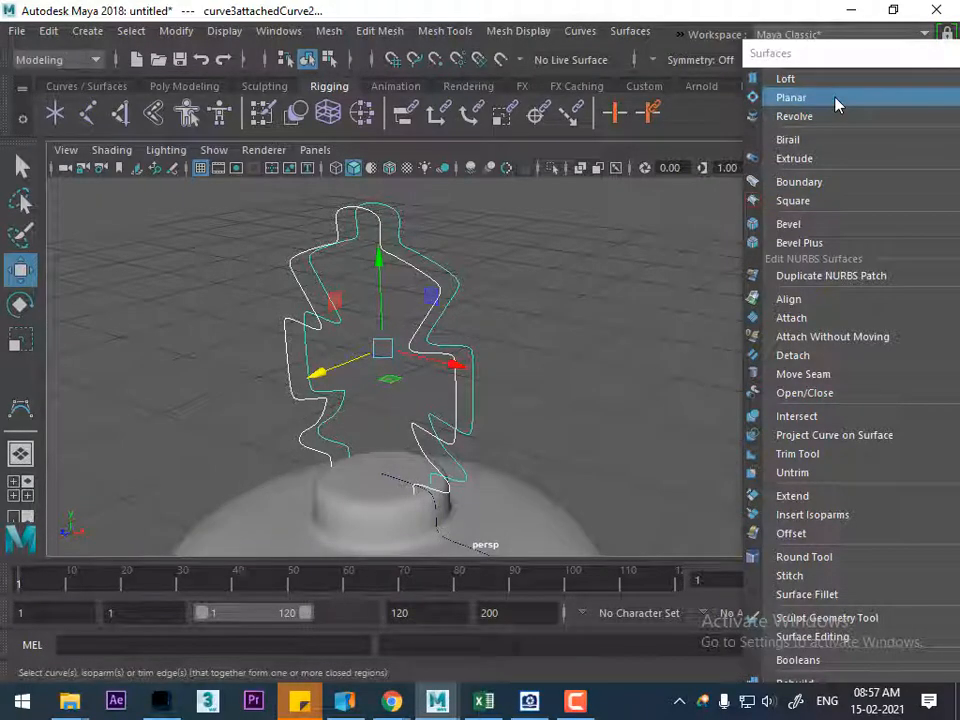
{"action": "left_click", "coordinate": [786, 79]}
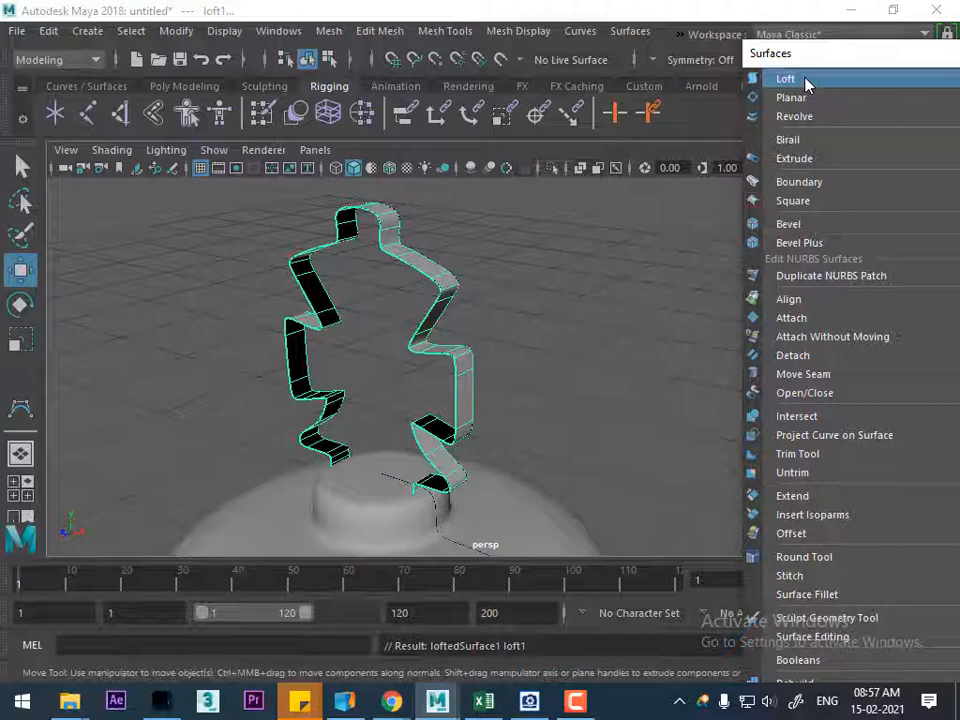
Try to select the front boundary curve of the lofted cross band
{"action": "left_click_drag", "start_coordinate": [527, 392], "coordinate": [591, 381], "text": "alt"}
{"action": "left_click", "coordinate": [455, 344]}
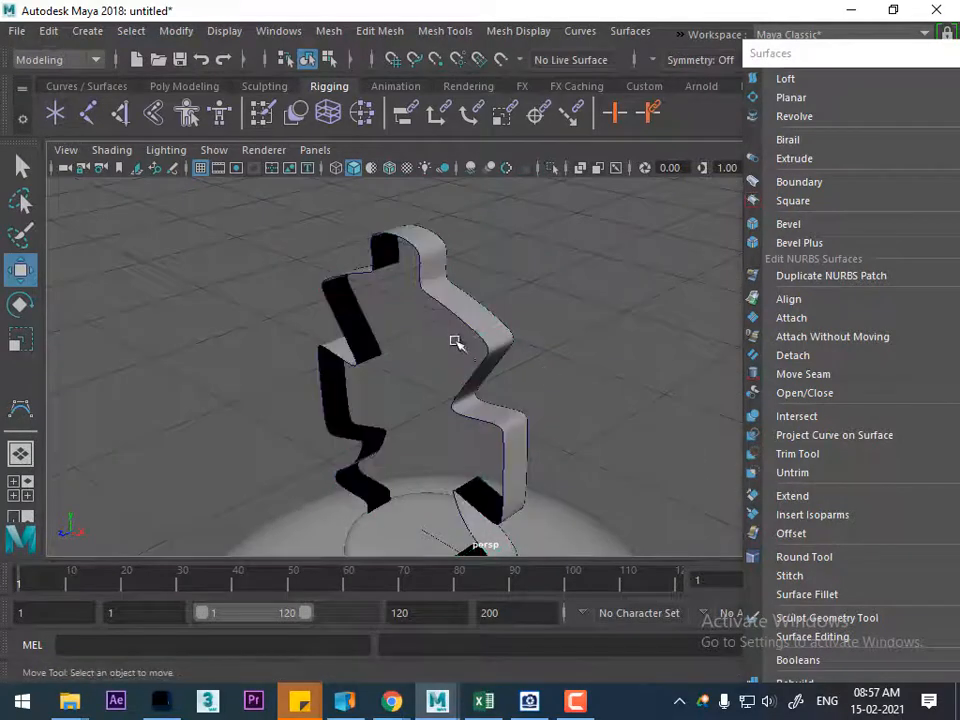
{"action": "left_click", "coordinate": [460, 322]}
{"action": "left_click", "coordinate": [489, 337]}
{"action": "left_click", "coordinate": [650, 340]}
{"action": "left_click", "coordinate": [495, 345]}
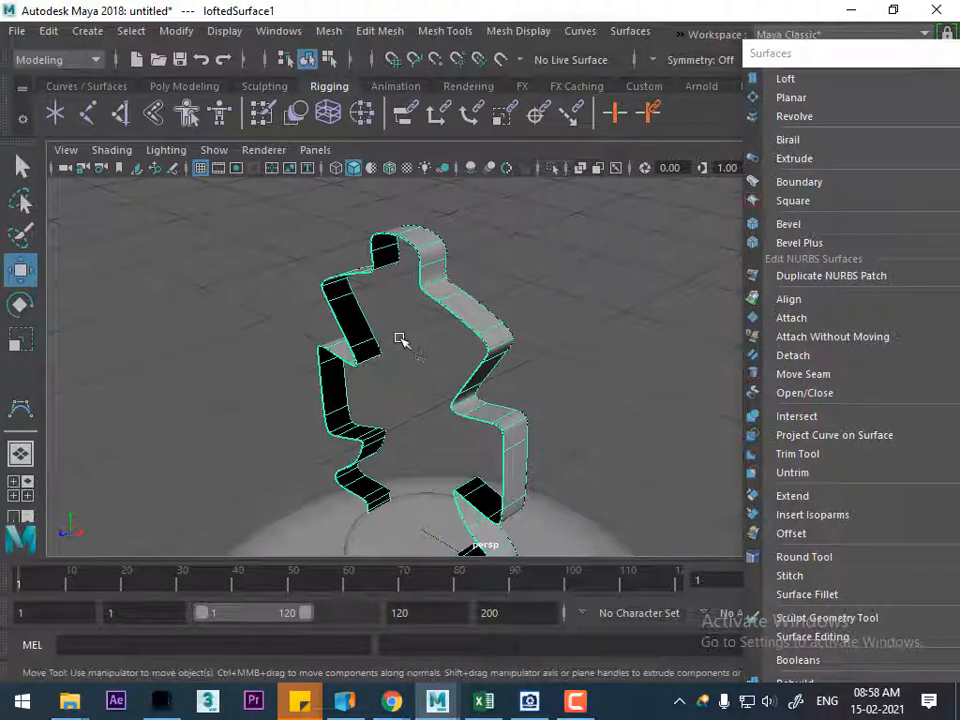
Exclude surfaces from selection and select the front cross outline curve on the lofted band
{"action": "left_click", "coordinate": [351, 60]}
{"action": "left_click", "coordinate": [684, 319]}
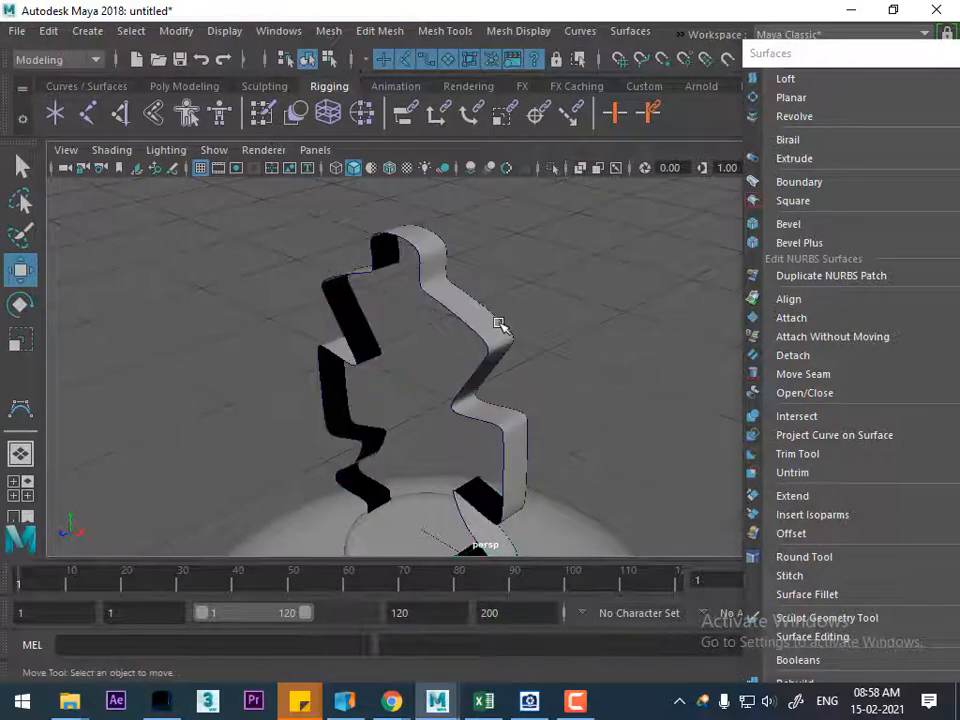
{"action": "left_click", "coordinate": [449, 60]}
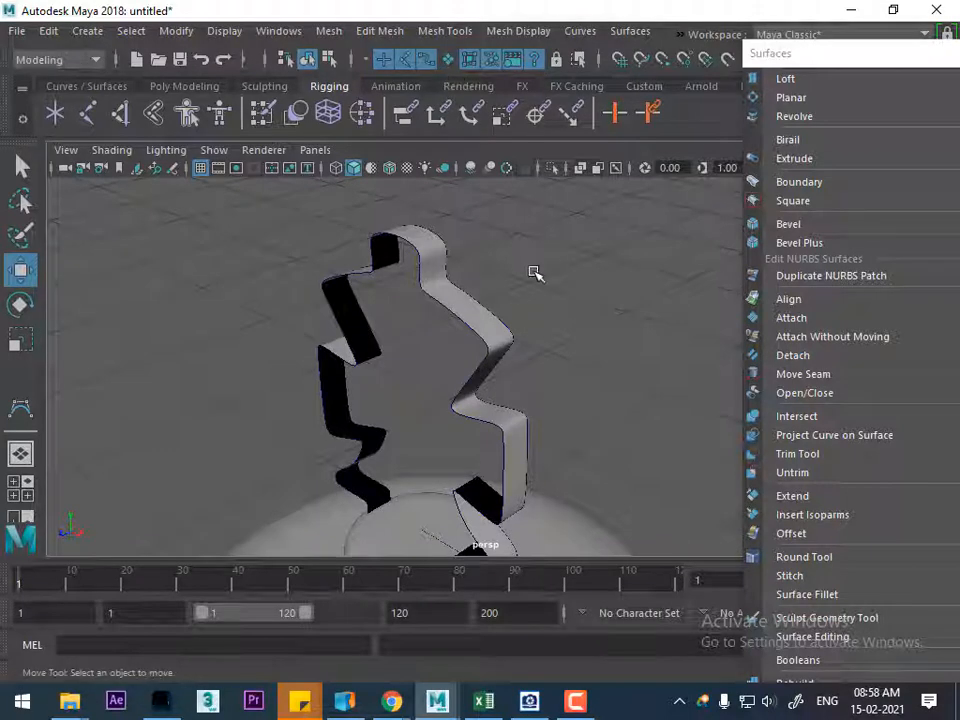
{"action": "left_click", "coordinate": [472, 333]}
{"action": "left_click", "coordinate": [498, 322]}
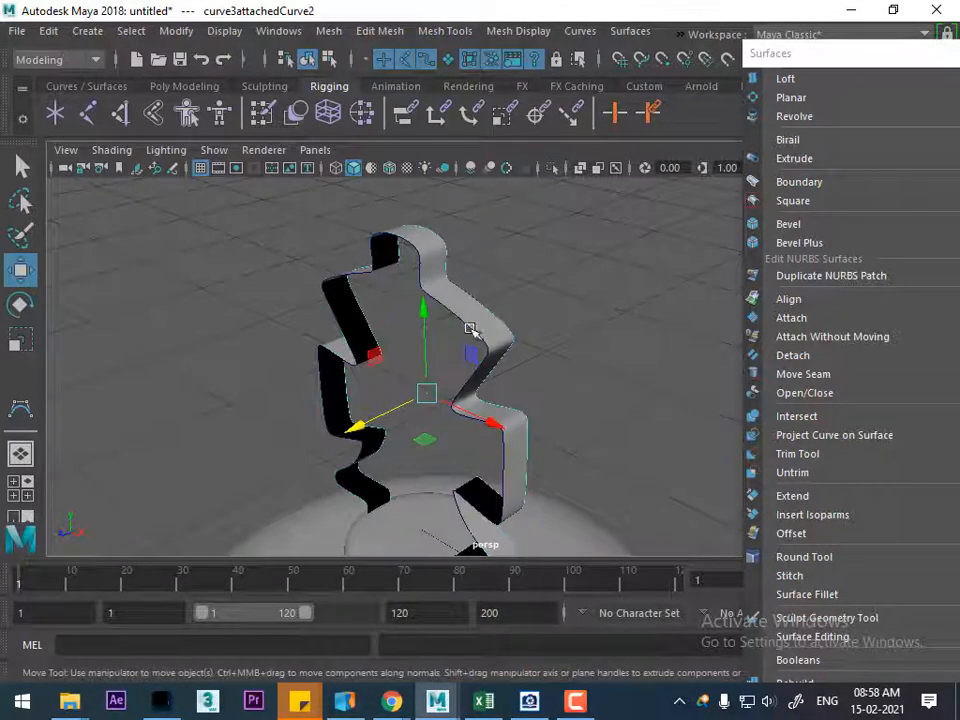
{"action": "left_click", "coordinate": [479, 325]}
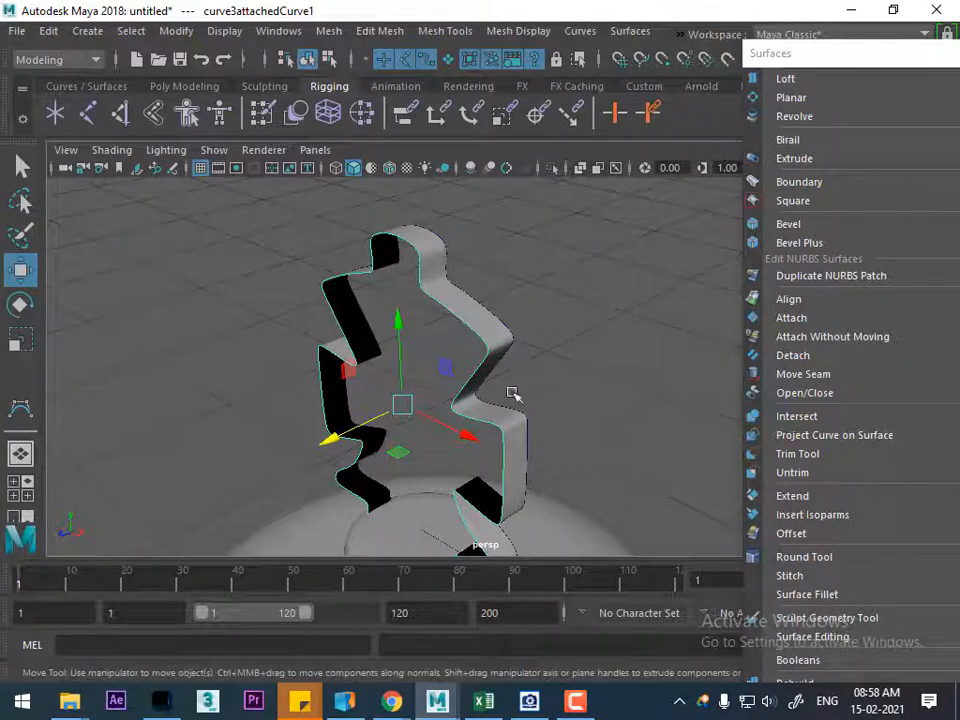
Try to fill the rear and the front cross outline curves with planar surfaces
{"action": "left_click", "coordinate": [494, 316]}
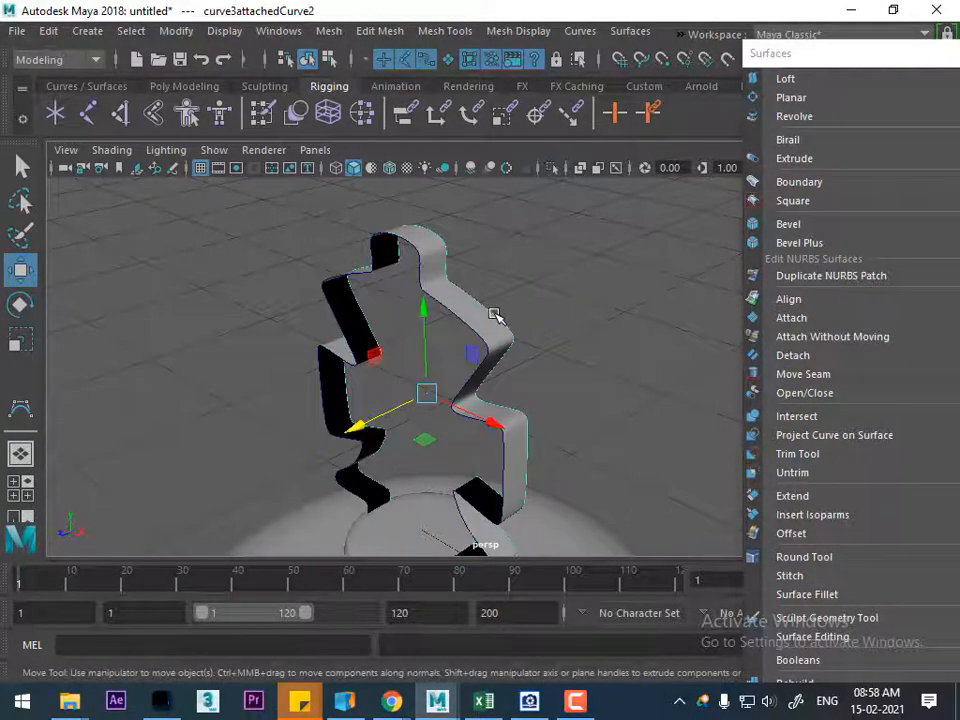
{"action": "left_click", "coordinate": [793, 98]}
{"action": "left_click_drag", "start_coordinate": [602, 364], "coordinate": [537, 355], "text": "alt"}
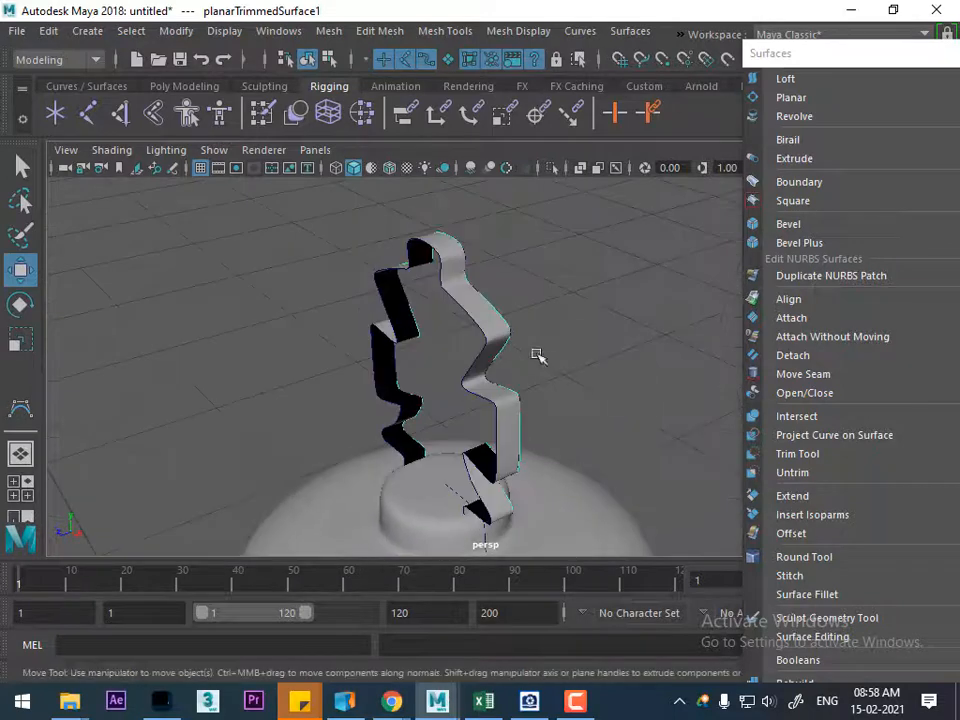
{"action": "left_click", "coordinate": [470, 318]}
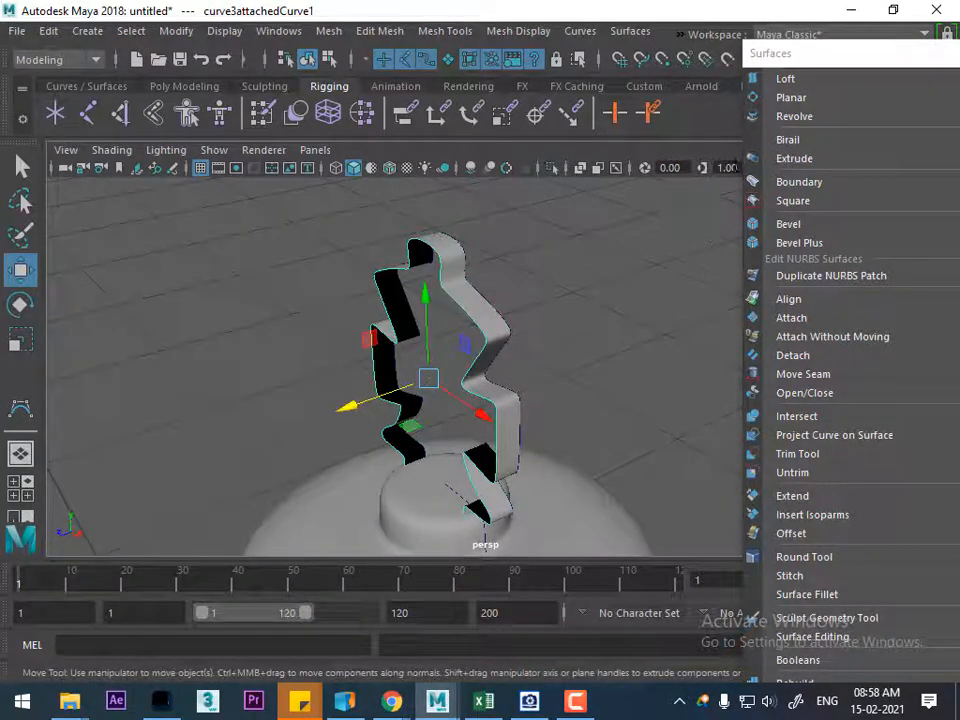
{"action": "left_click", "coordinate": [792, 97]}
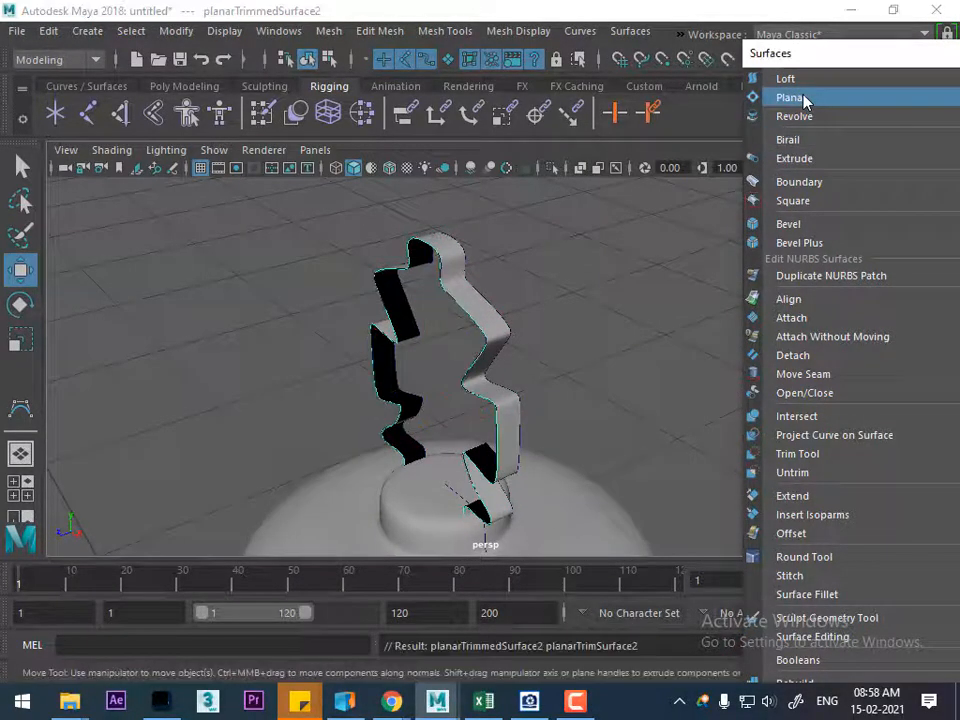
{"action": "left_click", "coordinate": [566, 352]}
Hide everything except the front cross outline curve and display its control vertices around the bottom edge
{"action": "left_click", "coordinate": [477, 325]}
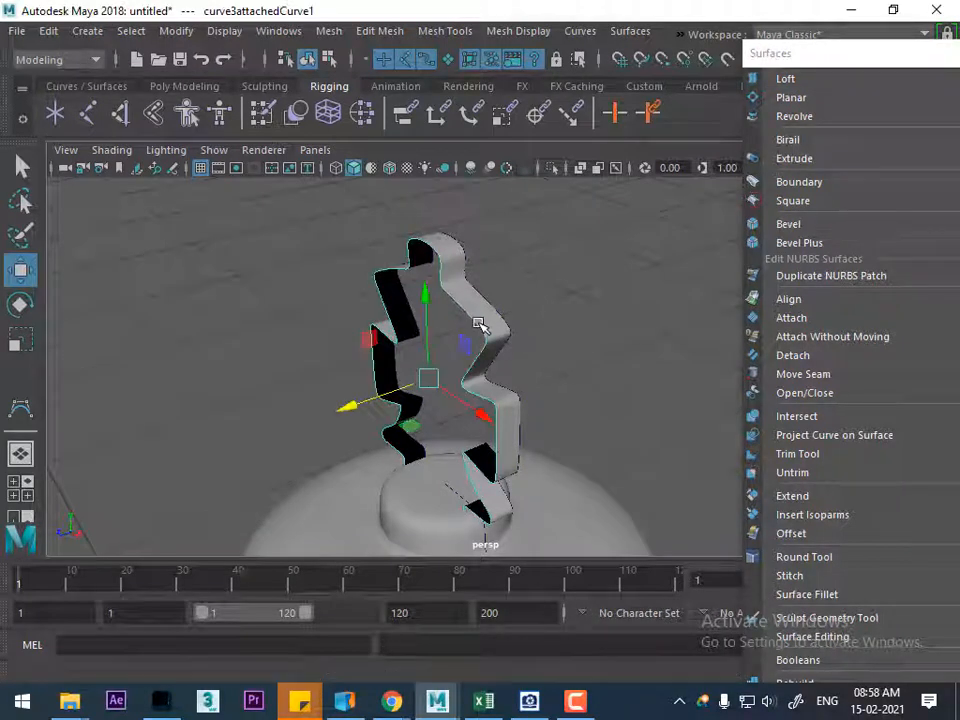
{"action": "key", "text": "alt+h"}
{"action": "left_click", "coordinate": [471, 332]}
{"action": "left_click", "coordinate": [483, 328]}
{"action": "right_click_drag", "start_coordinate": [621, 214], "coordinate": [535, 230]}
{"action": "left_click_drag", "start_coordinate": [517, 245], "coordinate": [538, 282], "text": "alt"}
{"action": "left_click", "coordinate": [492, 222]}
{"action": "mouse_move", "coordinate": [594, 231]}
{"action": "left_mouse_down"}
{"action": "mouse_move", "coordinate": [574, 225]}
{"action": "mouse_move", "coordinate": [589, 231]}
{"action": "left_mouse_up"}
{"action": "right_click_drag", "start_coordinate": [597, 343], "coordinate": [464, 314], "text": "alt"}
Try to shift the end control vertex sideways along the bottom edge of the front outline
{"action": "left_click", "coordinate": [467, 382]}
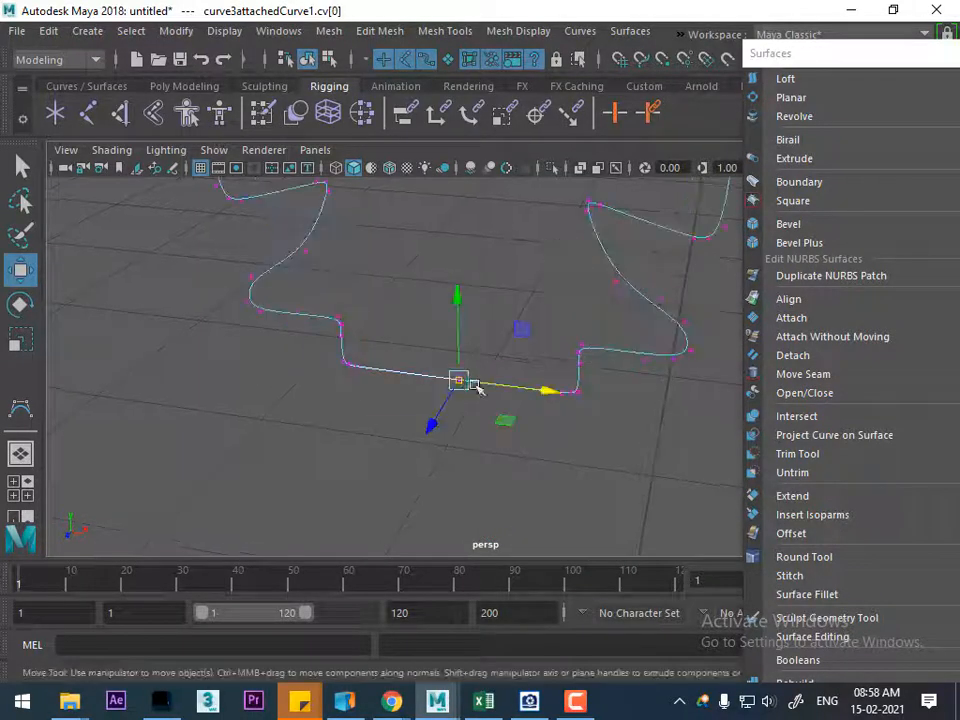
{"action": "left_click_drag", "start_coordinate": [544, 394], "coordinate": [561, 399]}
{"action": "mouse_move", "coordinate": [561, 399]}
{"action": "right_mouse_down", "text": "alt"}
{"action": "mouse_move", "coordinate": [551, 493]}
{"action": "mouse_move", "coordinate": [558, 393]}
{"action": "right_mouse_up", "text": "alt"}
{"action": "middle_click_drag", "start_coordinate": [558, 393], "coordinate": [549, 403], "text": "alt"}
{"action": "key", "text": "ctrl+z"}
{"action": "right_click_drag", "start_coordinate": [550, 402], "coordinate": [557, 384], "text": "alt"}
Try to delete the end control vertex on the front outline's bottom edge
{"action": "left_click", "coordinate": [538, 315]}
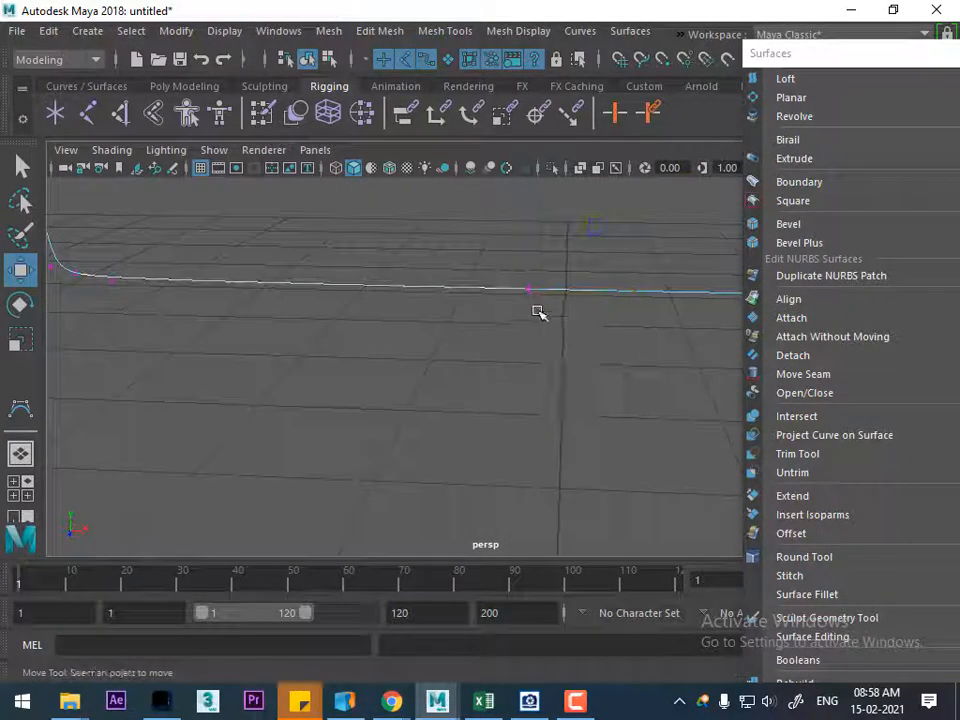
{"action": "left_click", "coordinate": [529, 291]}
{"action": "key", "text": "Delete"}
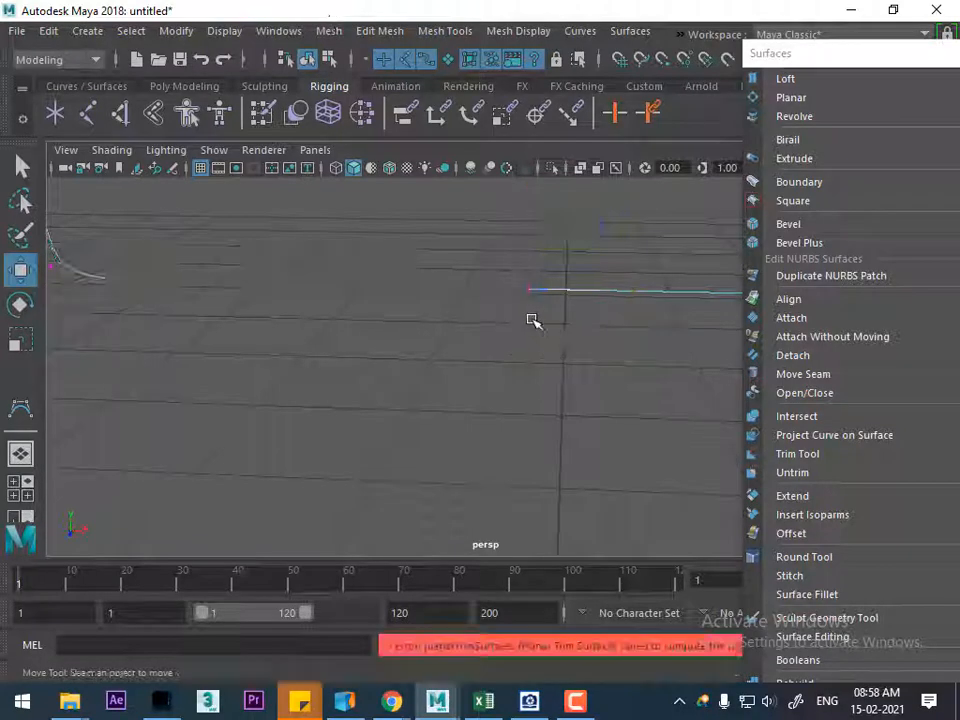
{"action": "key", "text": "ctrl+z"}
Reposition the end control vertices on the front outline's bottom edge so that the curve's ends meet
{"action": "left_click", "coordinate": [523, 305]}
{"action": "left_click", "coordinate": [527, 289]}
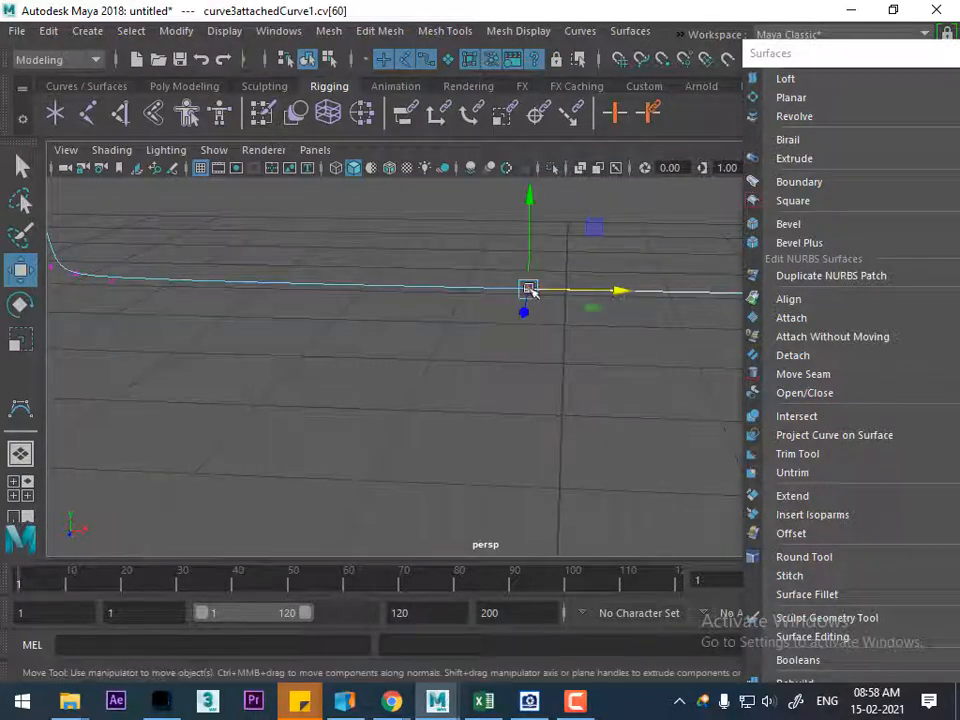
{"action": "left_click_drag", "start_coordinate": [624, 300], "coordinate": [566, 367]}
{"action": "left_click", "coordinate": [566, 410]}
{"action": "left_click_drag", "start_coordinate": [568, 448], "coordinate": [565, 480], "text": "alt"}
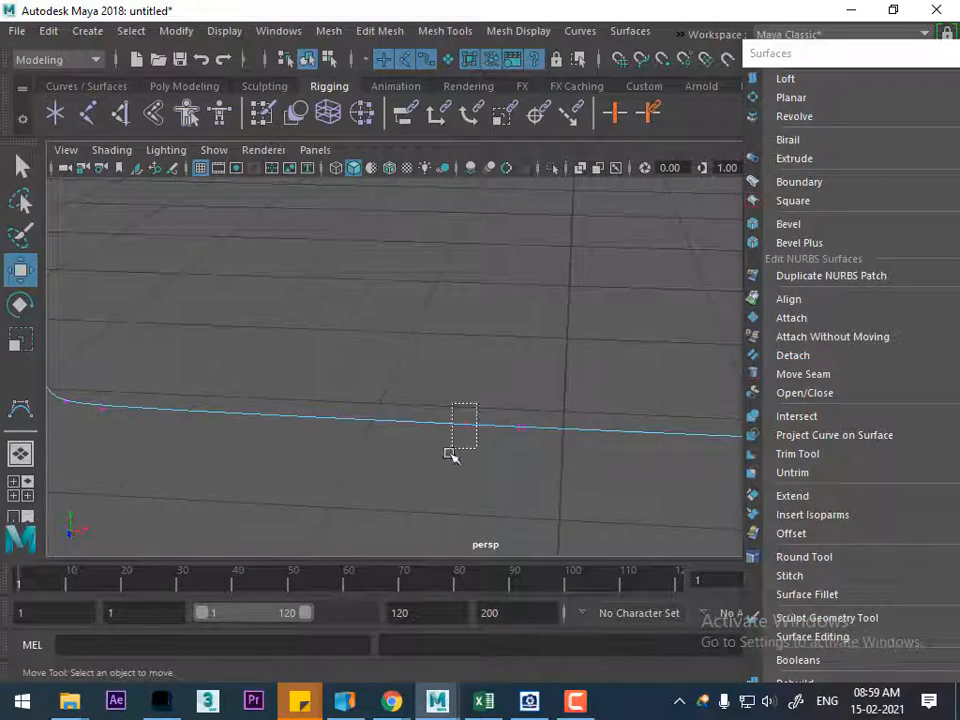
{"action": "left_click", "coordinate": [467, 419]}
{"action": "left_click_drag", "start_coordinate": [553, 429], "coordinate": [607, 505]}
{"action": "left_click", "coordinate": [546, 473]}
{"action": "left_click_drag", "start_coordinate": [546, 473], "coordinate": [512, 428], "text": "alt"}
{"action": "left_click", "coordinate": [536, 418]}
{"action": "right_click_drag", "start_coordinate": [555, 424], "coordinate": [484, 405], "text": "alt"}
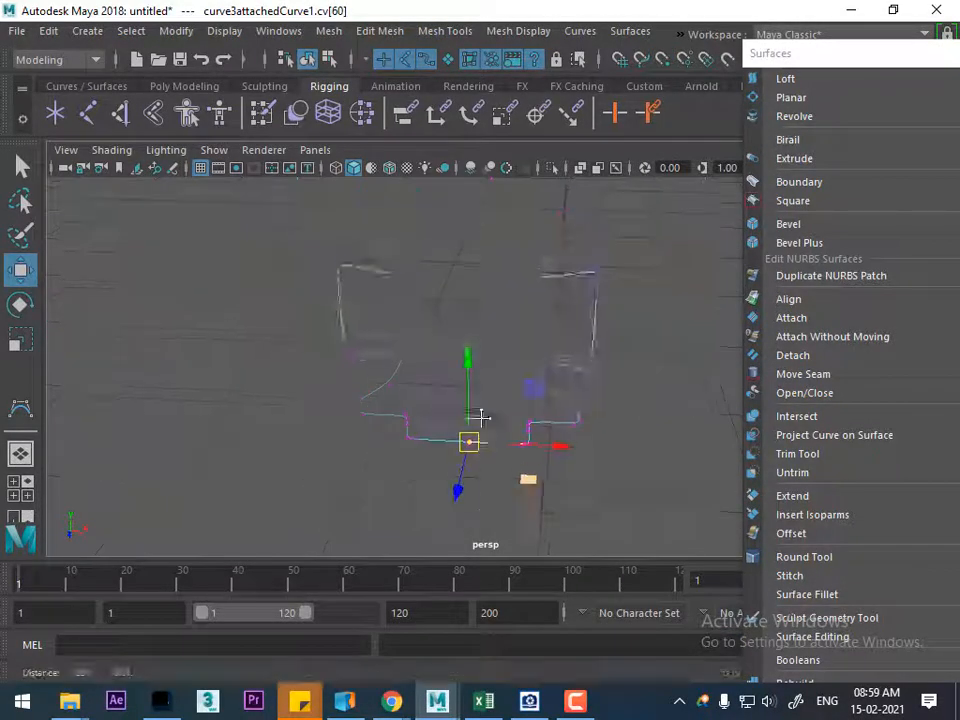
{"action": "middle_click_drag", "start_coordinate": [484, 405], "coordinate": [476, 443], "text": "alt"}
Select the whole front cross outline curve and fill it with a planar surface
{"action": "right_click_drag", "start_coordinate": [561, 217], "coordinate": [627, 190]}
{"action": "left_click", "coordinate": [561, 302]}
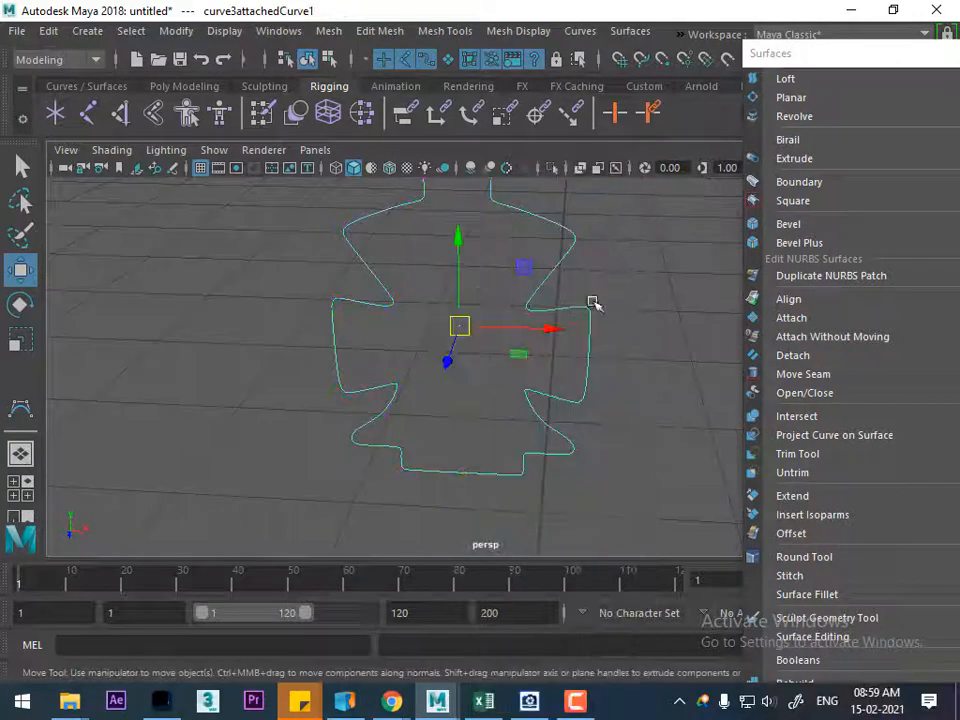
{"action": "left_click", "coordinate": [815, 98]}
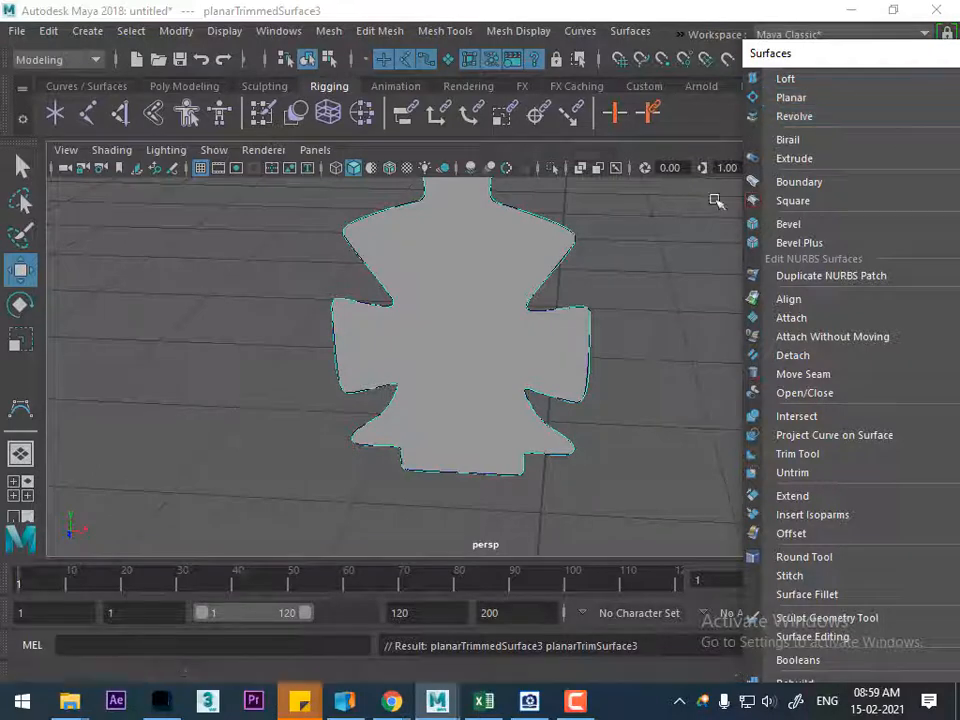
{"action": "left_click_drag", "start_coordinate": [589, 338], "coordinate": [534, 326], "text": "alt"}
{"action": "right_click_drag", "start_coordinate": [401, 200], "coordinate": [493, 169]}
{"action": "right_click_drag", "start_coordinate": [410, 200], "coordinate": [502, 168]}
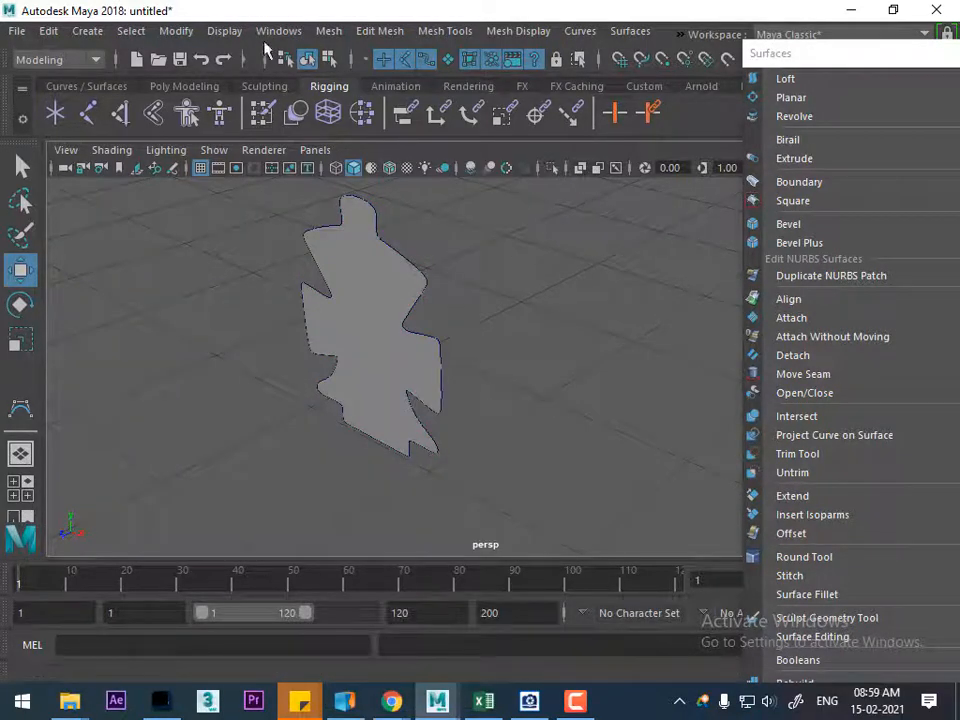
Show all hidden objects and hide the reference image plane
{"action": "left_click", "coordinate": [224, 31]}
{"action": "mouse_move", "coordinate": [513, 149]}
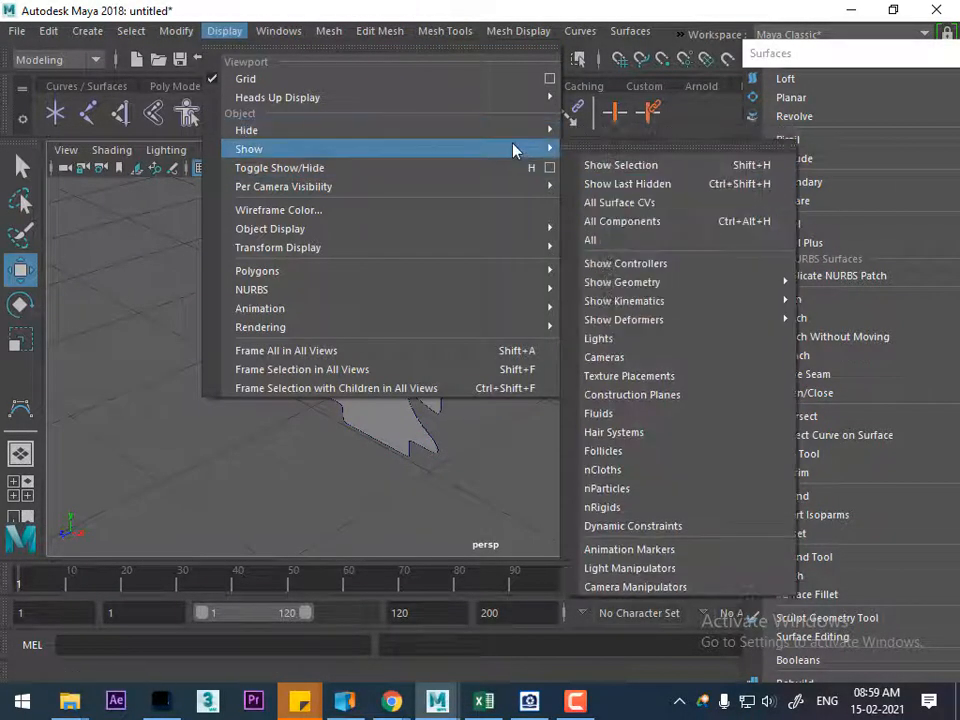
{"action": "left_click", "coordinate": [591, 240]}
{"action": "left_click_drag", "start_coordinate": [591, 317], "coordinate": [377, 320], "text": "alt"}
{"action": "left_click", "coordinate": [303, 300]}
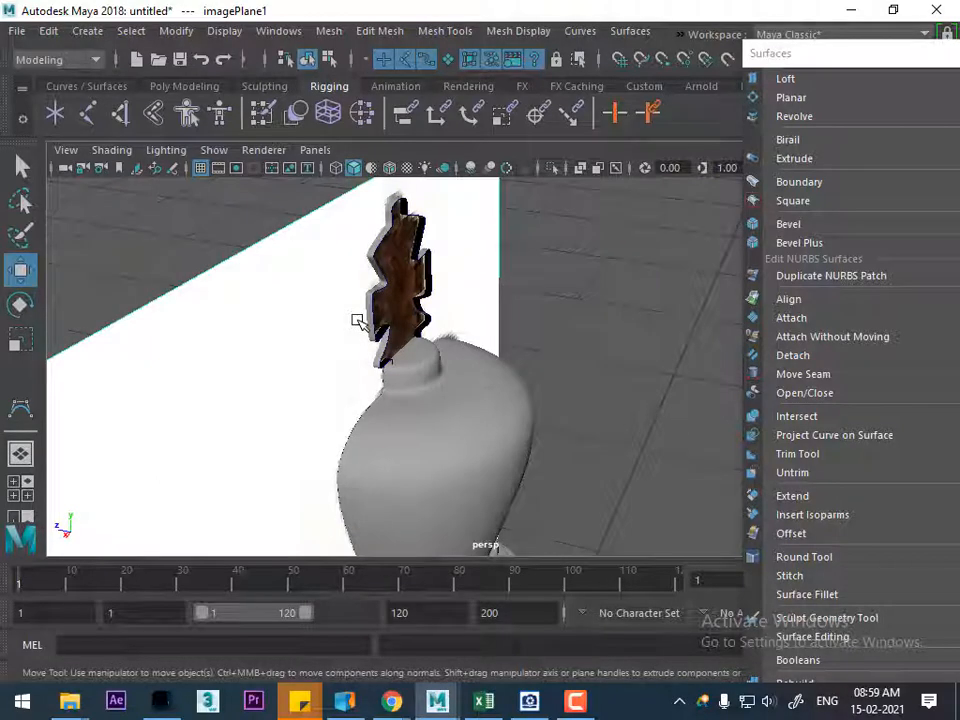
{"action": "key", "text": "h"}
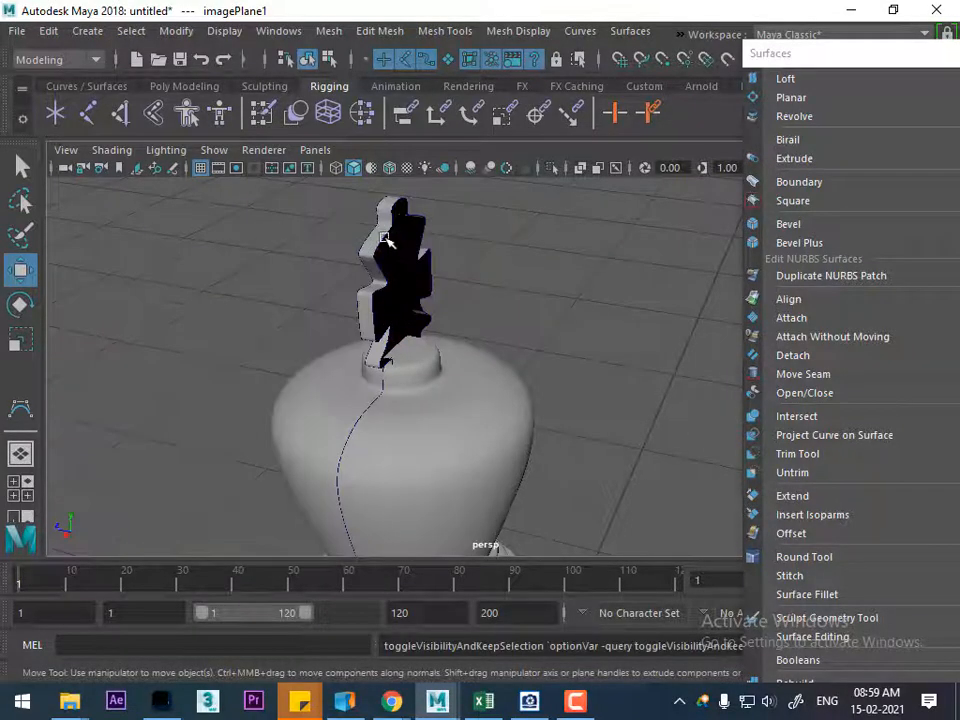
Isolate the rear cross outline curve and display its control vertices around the bottom edge
{"action": "left_click", "coordinate": [409, 231]}
{"action": "left_click_drag", "start_coordinate": [409, 231], "coordinate": [546, 375], "text": "alt"}
{"action": "key", "text": "alt+h"}
{"action": "right_click_drag", "start_coordinate": [546, 375], "coordinate": [576, 478], "text": "alt"}
{"action": "right_click", "coordinate": [576, 387]}
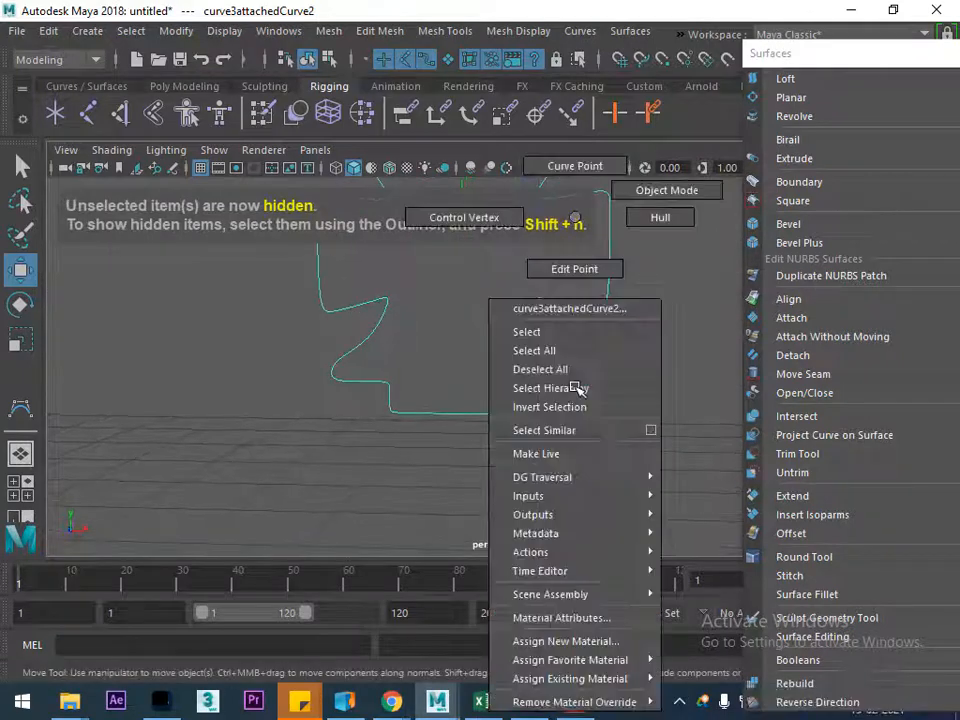
{"action": "left_click", "coordinate": [464, 217]}
{"action": "right_click_drag", "start_coordinate": [467, 253], "coordinate": [470, 464], "text": "alt"}
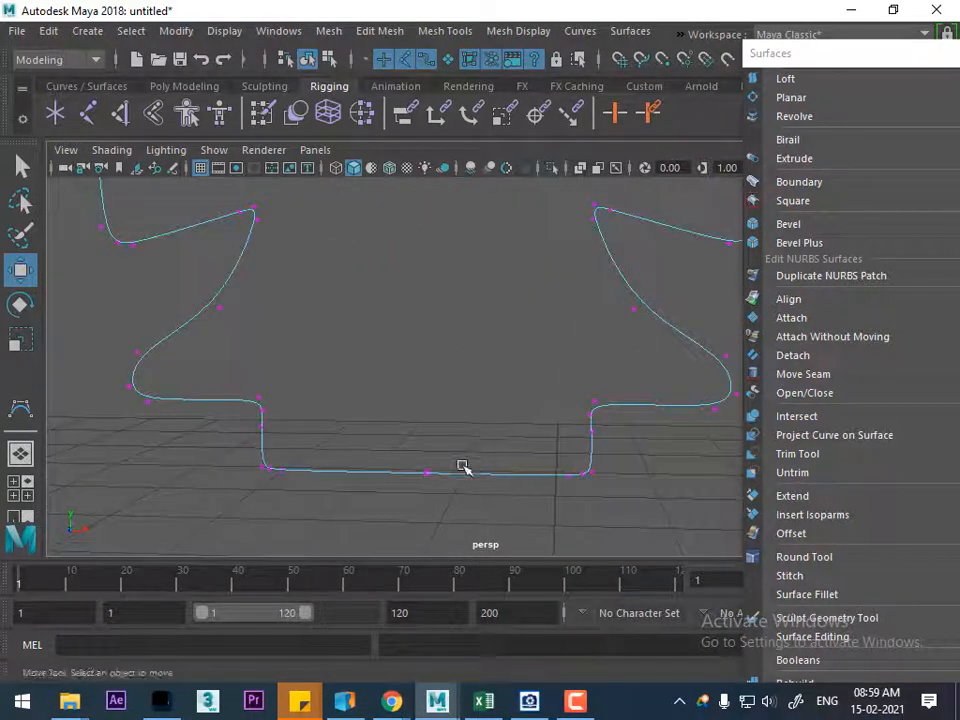
Try to shift the end control vertex sideways along the rear outline's bottom edge
{"action": "left_click", "coordinate": [426, 476]}
{"action": "left_click_drag", "start_coordinate": [514, 476], "coordinate": [487, 478]}
{"action": "left_click", "coordinate": [536, 499]}
{"action": "key", "text": "ctrl+z"}
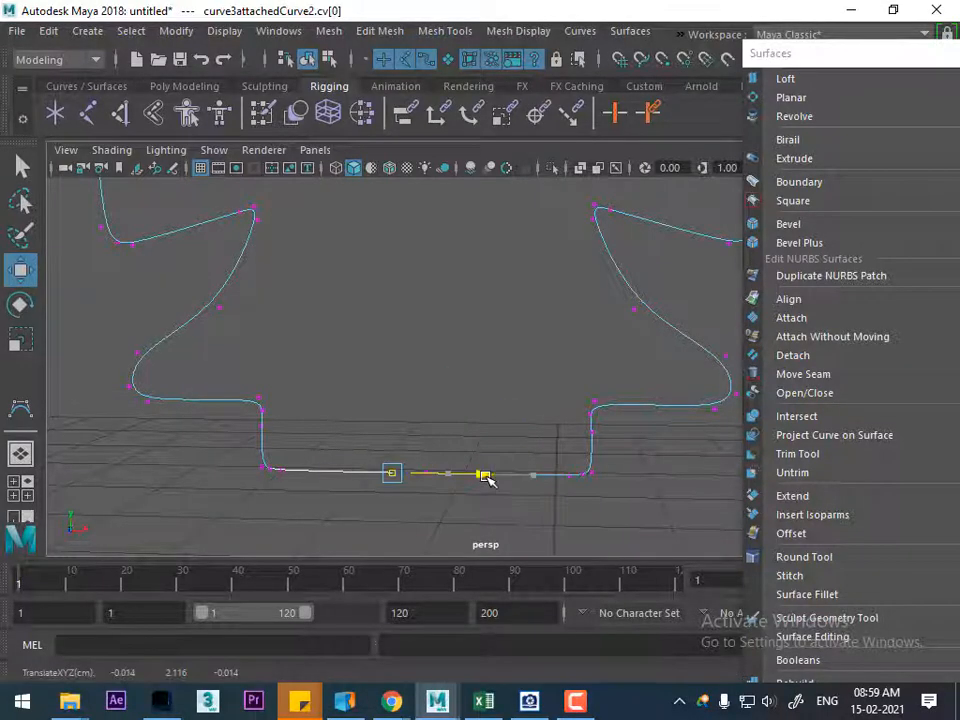
Snap the end control vertex on the rear outline's bottom edge so that the curve closes
{"action": "left_click", "coordinate": [494, 508]}
{"action": "scroll", "coordinate": [506, 487], "scroll_direction": "up", "scroll_amount": 3}
{"action": "scroll", "coordinate": [499, 456], "scroll_direction": "down", "scroll_amount": 2}
{"action": "middle_click_drag", "start_coordinate": [497, 454], "coordinate": [528, 398], "text": "alt"}
{"action": "left_click_drag", "start_coordinate": [506, 337], "coordinate": [505, 340]}
{"action": "middle_click_drag", "start_coordinate": [511, 342], "coordinate": [486, 365], "text": "alt"}
{"action": "key", "text": "v"}
{"action": "left_click_drag", "start_coordinate": [425, 402], "coordinate": [443, 402]}
Select the whole rear cross outline curve and fill it with a planar surface
{"action": "right_click_drag", "start_coordinate": [488, 314], "coordinate": [621, 189], "text": "alt"}
{"action": "left_click", "coordinate": [572, 276]}
{"action": "left_click", "coordinate": [540, 292]}
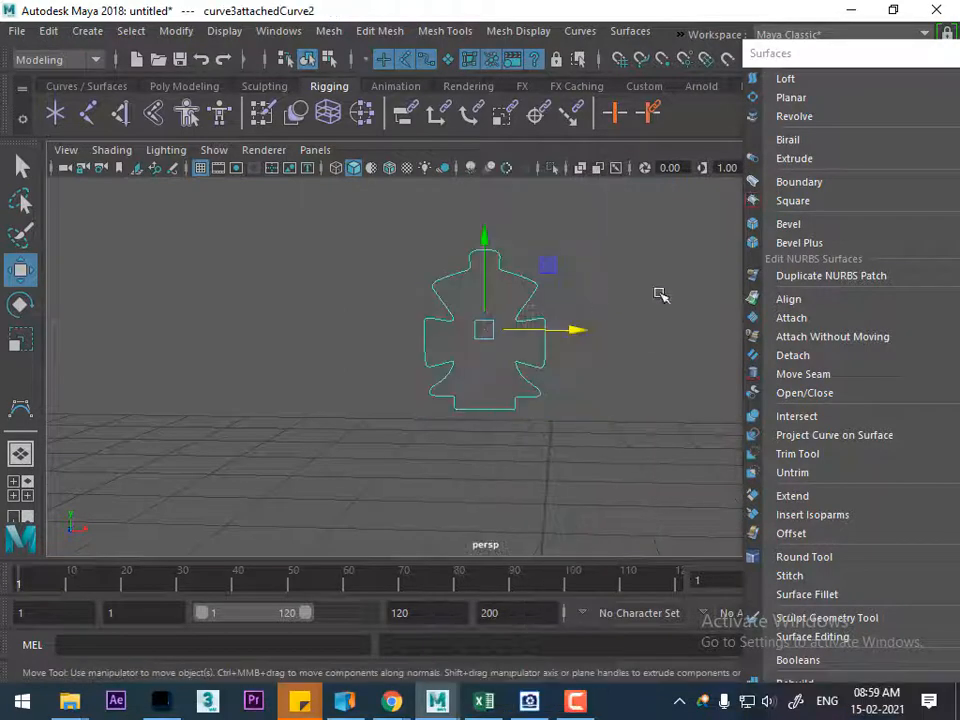
{"action": "left_click", "coordinate": [818, 97]}
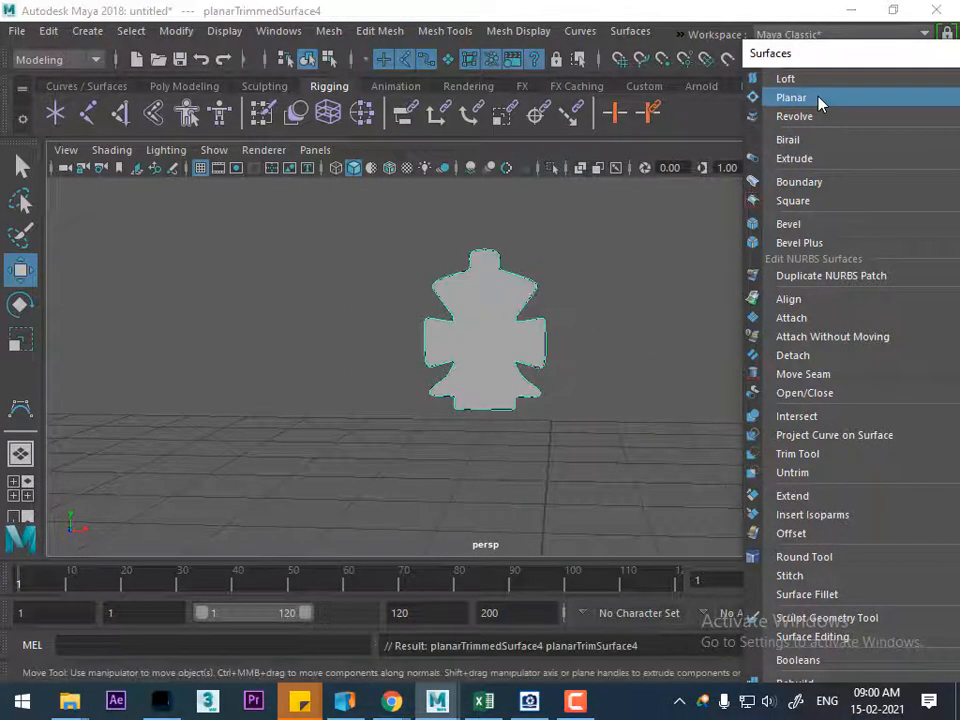
{"action": "left_click", "coordinate": [645, 338]}
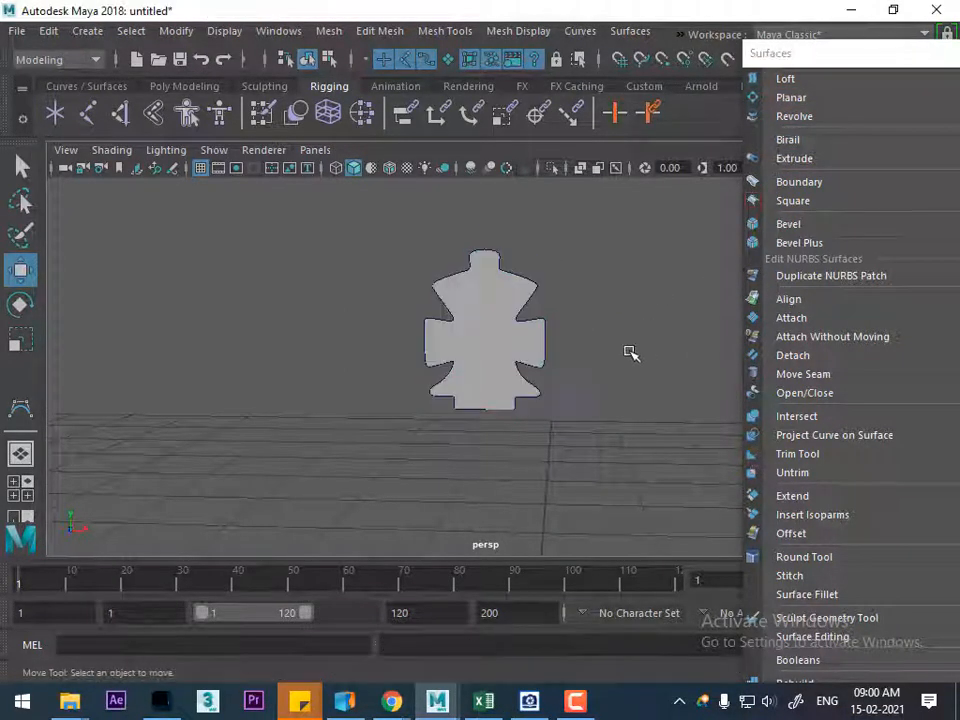
Bring back all hidden objects, hide the reference image plane again and inspect the capped cross from behind
{"action": "left_click", "coordinate": [226, 31]}
{"action": "mouse_move", "coordinate": [318, 158]}
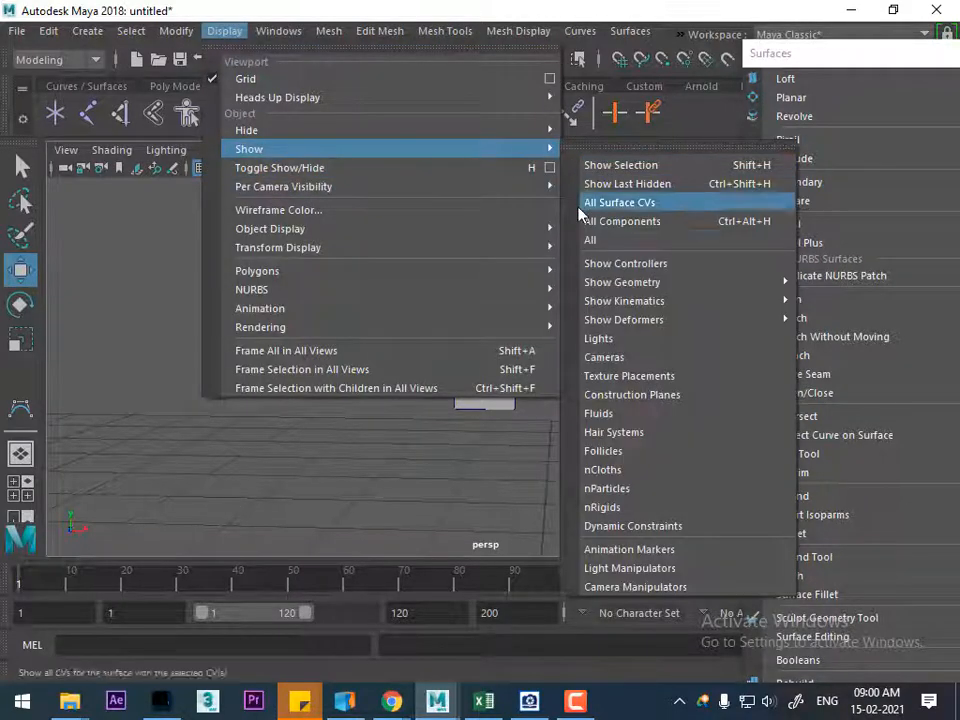
{"action": "left_click", "coordinate": [593, 240]}
{"action": "left_click_drag", "start_coordinate": [611, 229], "coordinate": [516, 311], "text": "alt"}
{"action": "left_click", "coordinate": [563, 358]}
{"action": "key", "text": "ctrl+h"}
{"action": "left_click_drag", "start_coordinate": [578, 425], "coordinate": [375, 378], "text": "alt"}
{"action": "left_click_drag", "start_coordinate": [455, 363], "coordinate": [533, 339], "text": "alt"}
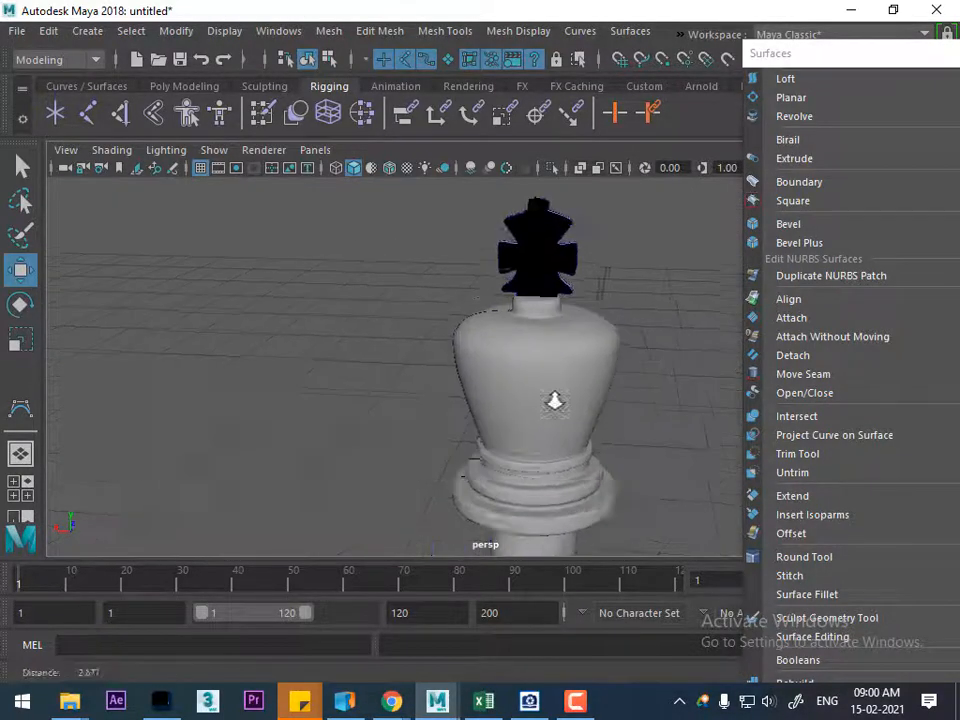
{"action": "scroll", "coordinate": [533, 339], "scroll_direction": "up", "scroll_amount": 4}
{"action": "middle_click_drag", "start_coordinate": [570, 346], "coordinate": [484, 478], "text": "alt"}
{"action": "scroll", "coordinate": [488, 480], "scroll_direction": "up", "scroll_amount": 3}
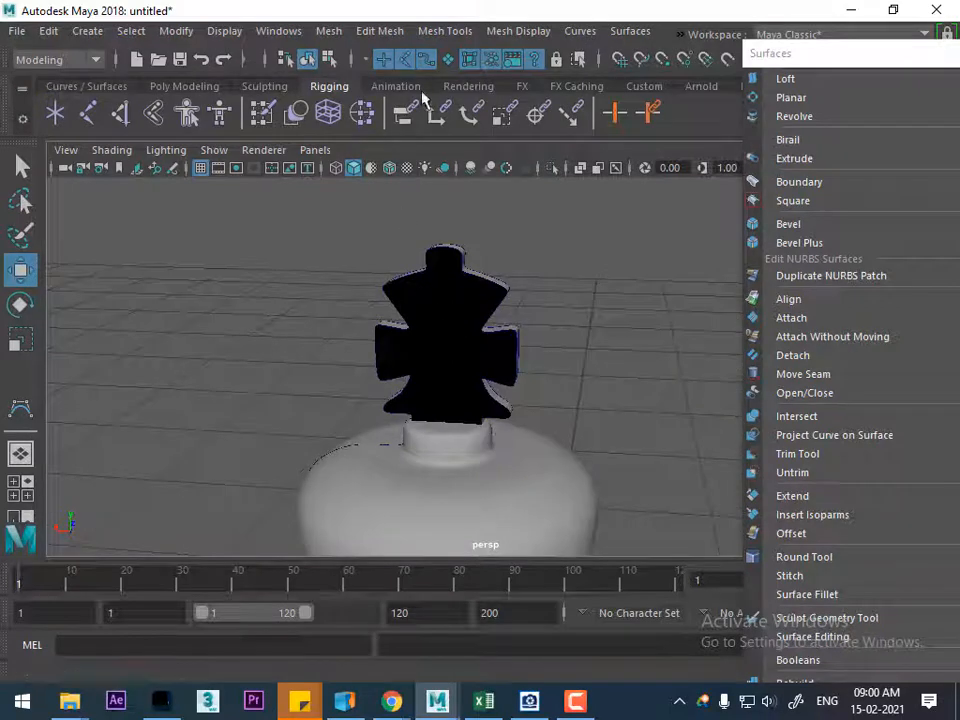
Try to reverse the surface direction of the black planar cap on the rear of the cross
{"action": "left_click", "coordinate": [454, 329]}
{"action": "left_click_drag", "start_coordinate": [454, 329], "coordinate": [739, 315], "text": "alt"}
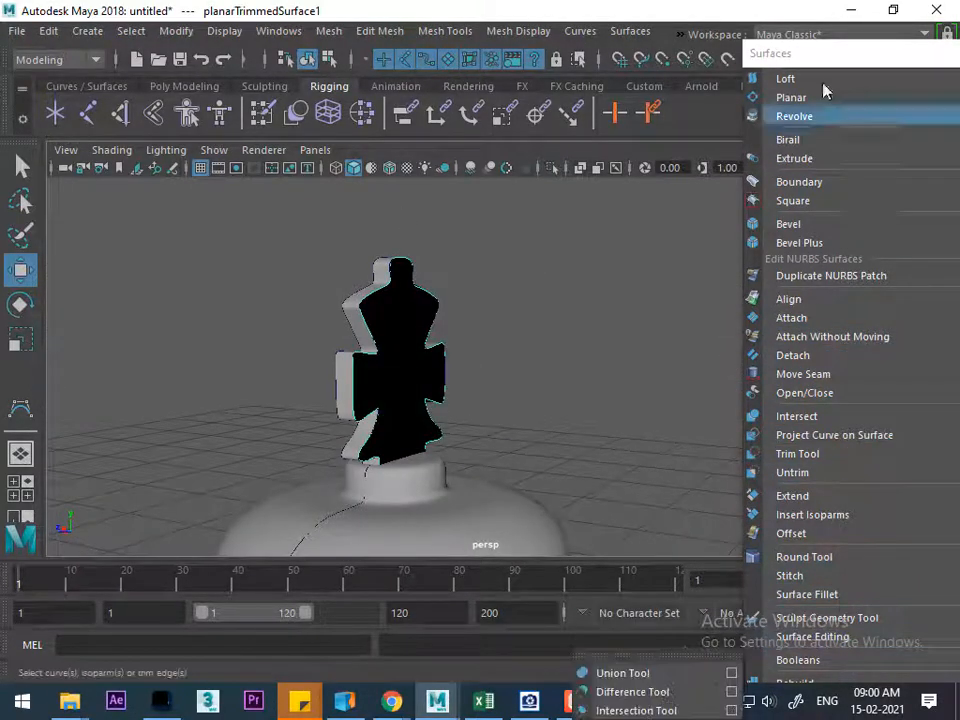
{"action": "left_click", "coordinate": [800, 53]}
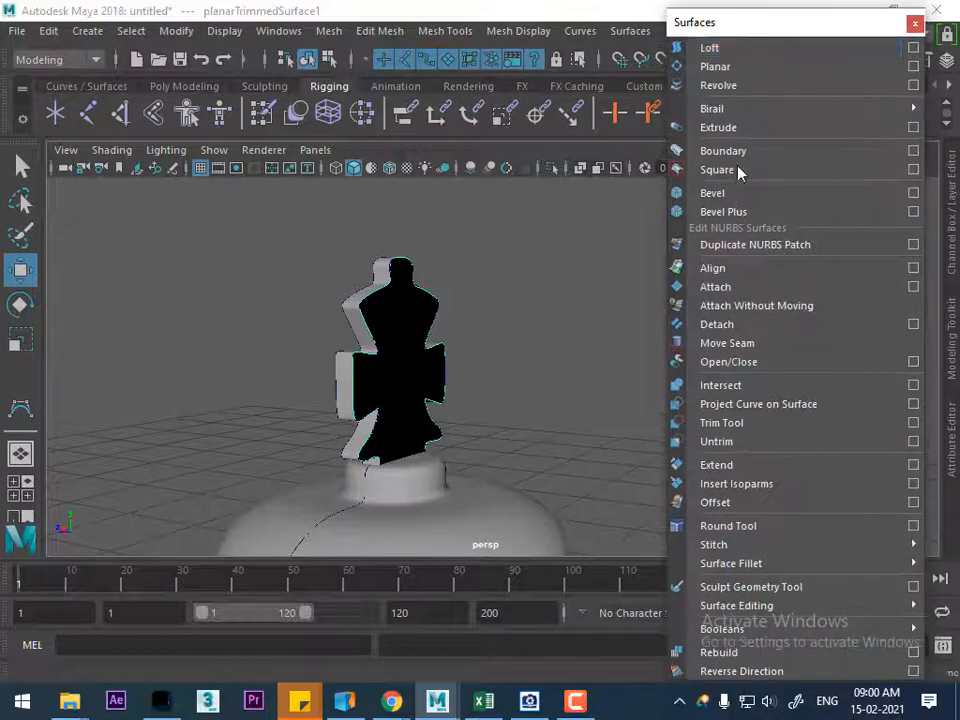
{"action": "left_click", "coordinate": [752, 671]}
{"action": "key", "text": "ctrl+z"}
{"action": "left_click", "coordinate": [486, 387]}
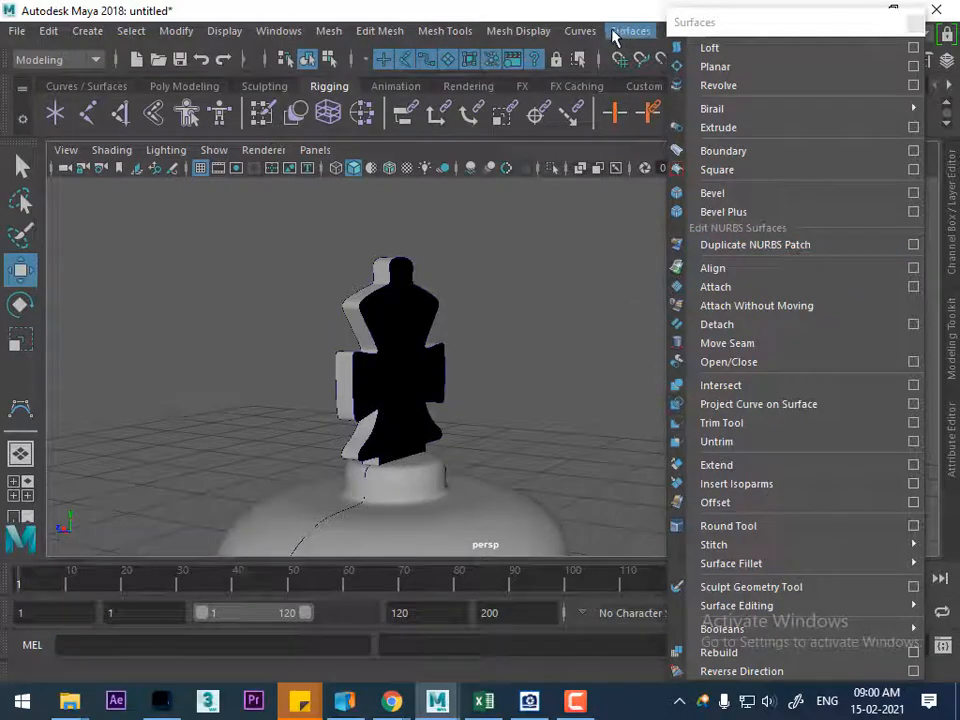
Try the curve Reverse Direction command on the black rear cap of the cross and undo it
{"action": "left_click", "coordinate": [580, 31]}
{"action": "left_click", "coordinate": [415, 281]}
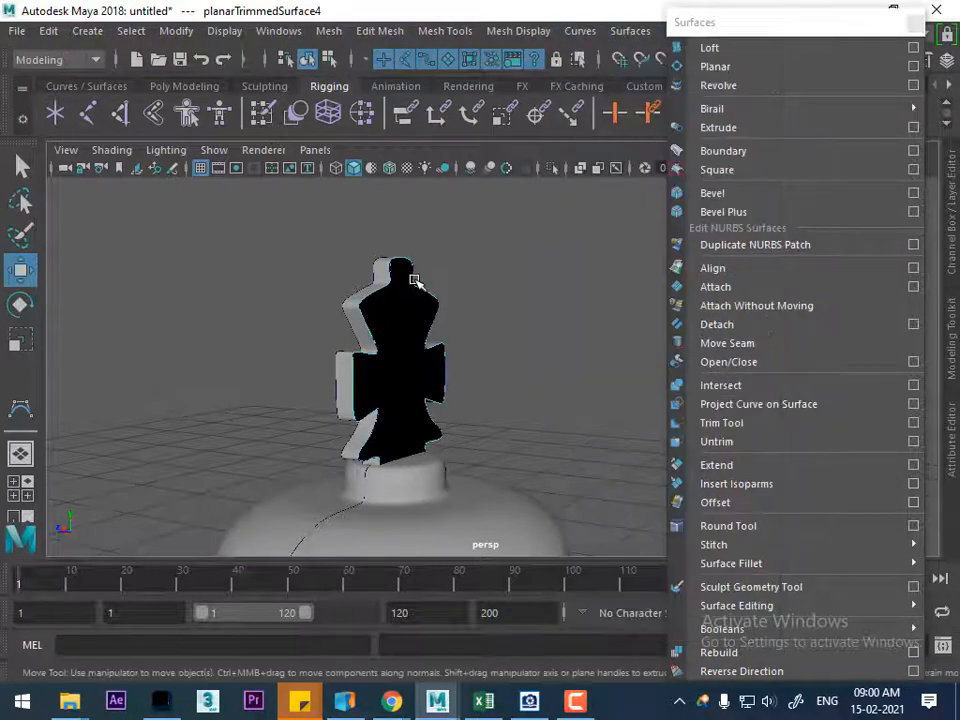
{"action": "left_click", "coordinate": [580, 31]}
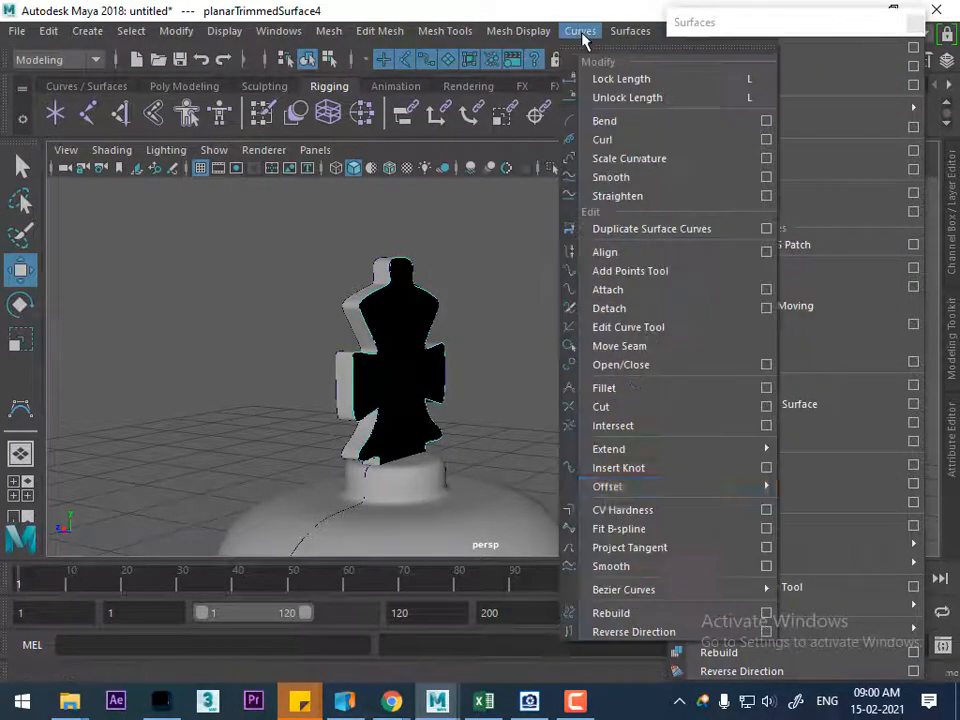
{"action": "left_click", "coordinate": [672, 632]}
{"action": "left_click_drag", "start_coordinate": [412, 328], "coordinate": [534, 430], "text": "alt"}
{"action": "left_click", "coordinate": [534, 430]}
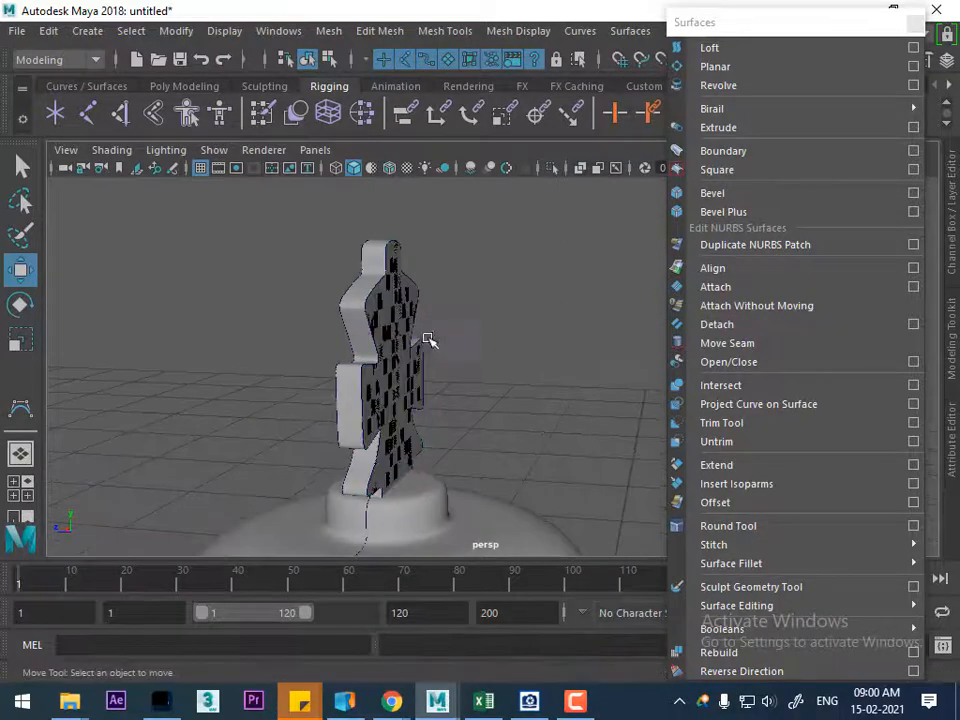
{"action": "left_click", "coordinate": [420, 385]}
{"action": "left_click_drag", "start_coordinate": [420, 385], "coordinate": [530, 355], "text": "alt"}
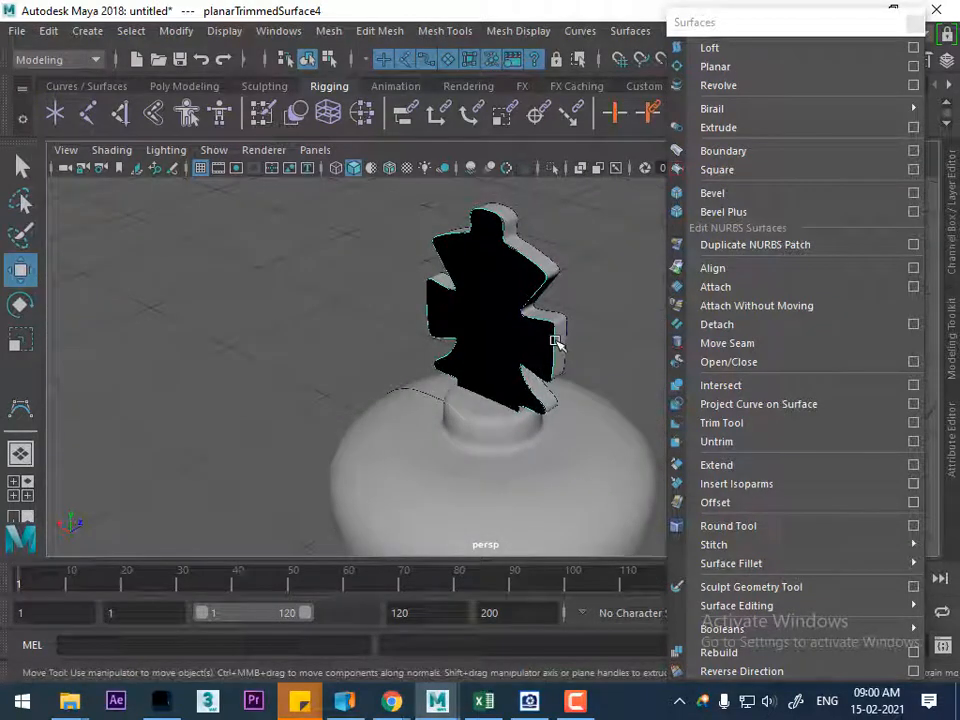
{"action": "left_click", "coordinate": [491, 333]}
{"action": "key", "text": "ctrl+z"}
{"action": "key", "text": "ctrl+z"}
Select the lofted cross together with its planar caps and center their pivots
{"action": "left_click", "coordinate": [583, 309]}
{"action": "left_click", "coordinate": [511, 298]}
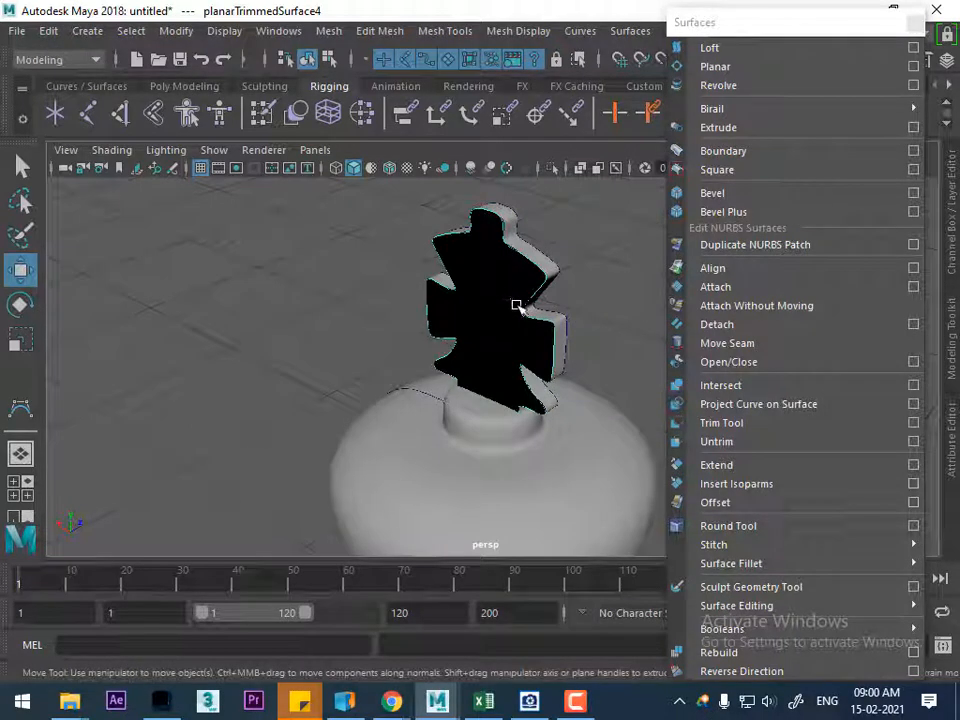
{"action": "left_click_drag", "start_coordinate": [548, 327], "coordinate": [444, 326], "text": "alt"}
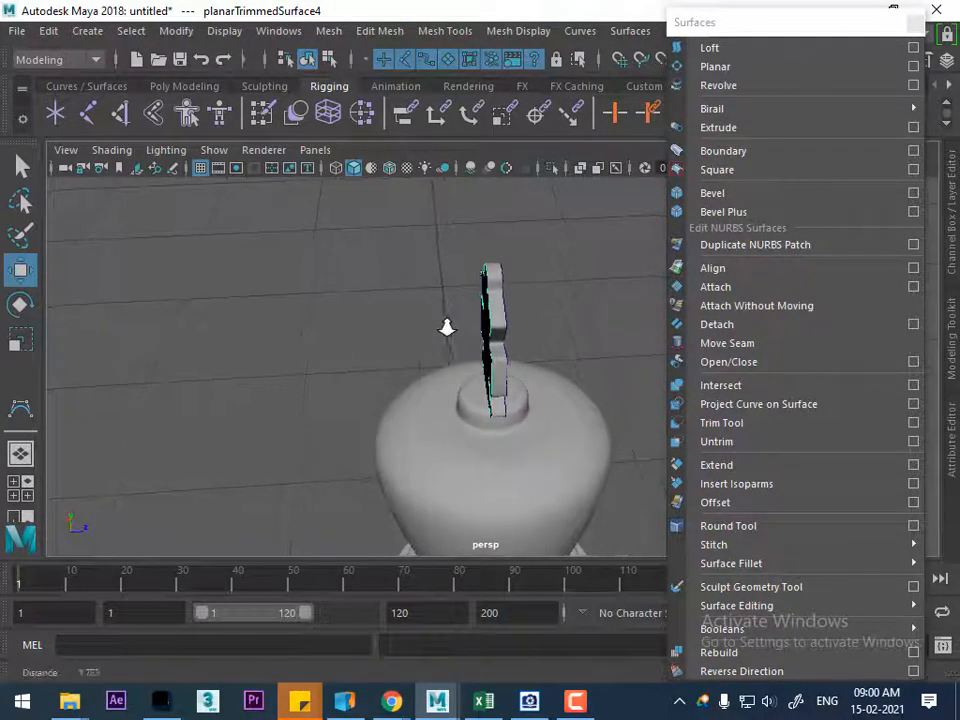
{"action": "left_click_drag", "start_coordinate": [592, 397], "coordinate": [428, 354], "text": "alt"}
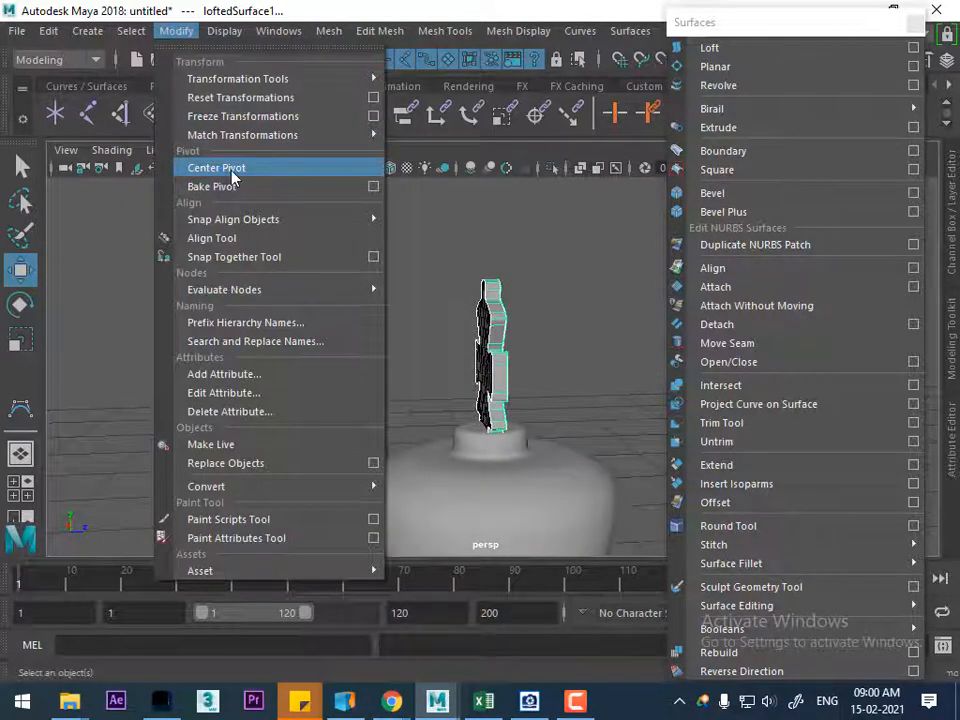
{"action": "left_click", "coordinate": [232, 174]}
Try moving the black rear planar cap away from the cross along Z, and undo the move
{"action": "left_click", "coordinate": [390, 368]}
{"action": "left_click_drag", "start_coordinate": [390, 368], "coordinate": [462, 430], "text": "alt"}
{"action": "right_click_drag", "start_coordinate": [462, 430], "coordinate": [498, 495], "text": "alt"}
{"action": "left_click", "coordinate": [429, 364]}
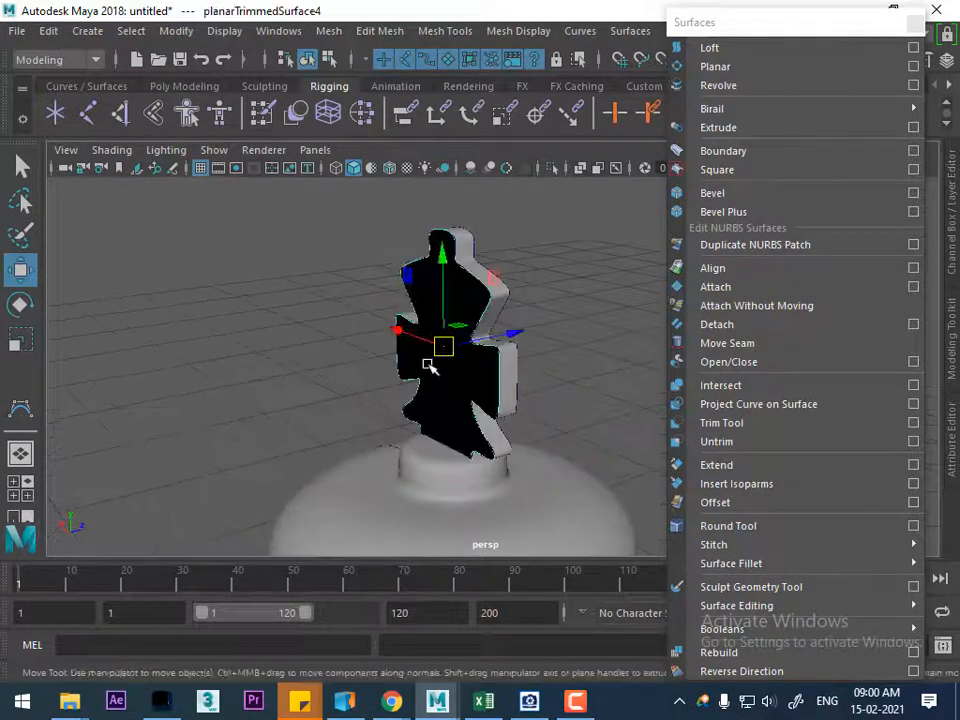
{"action": "left_click_drag", "start_coordinate": [523, 332], "coordinate": [462, 360]}
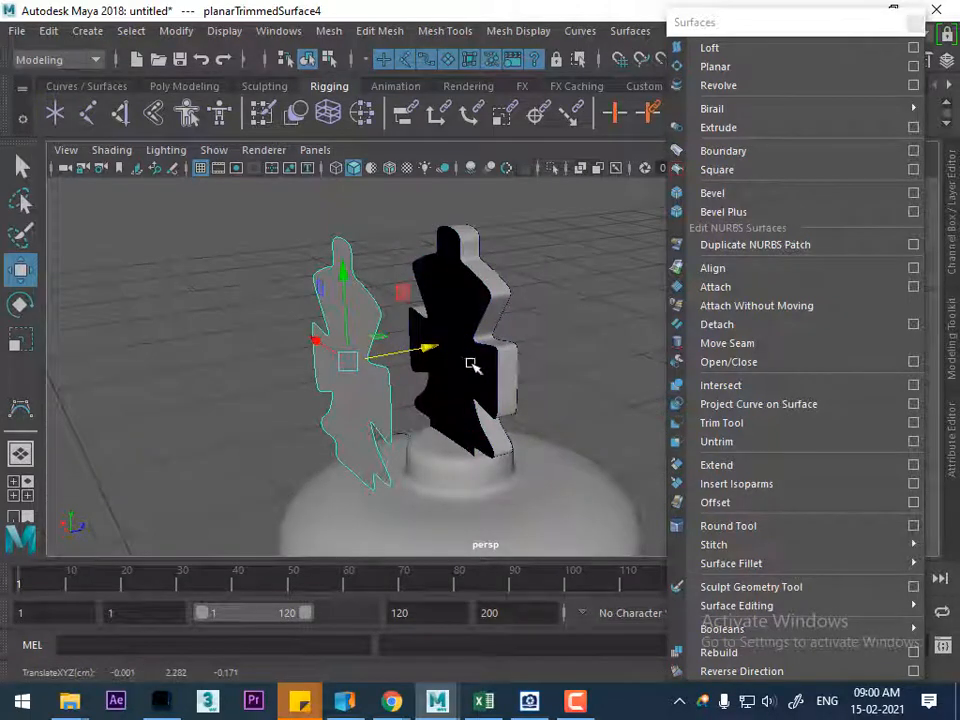
{"action": "key", "text": "ctrl+z"}
Hide the black planar cap on the rear of the cross
{"action": "left_click", "coordinate": [482, 371]}
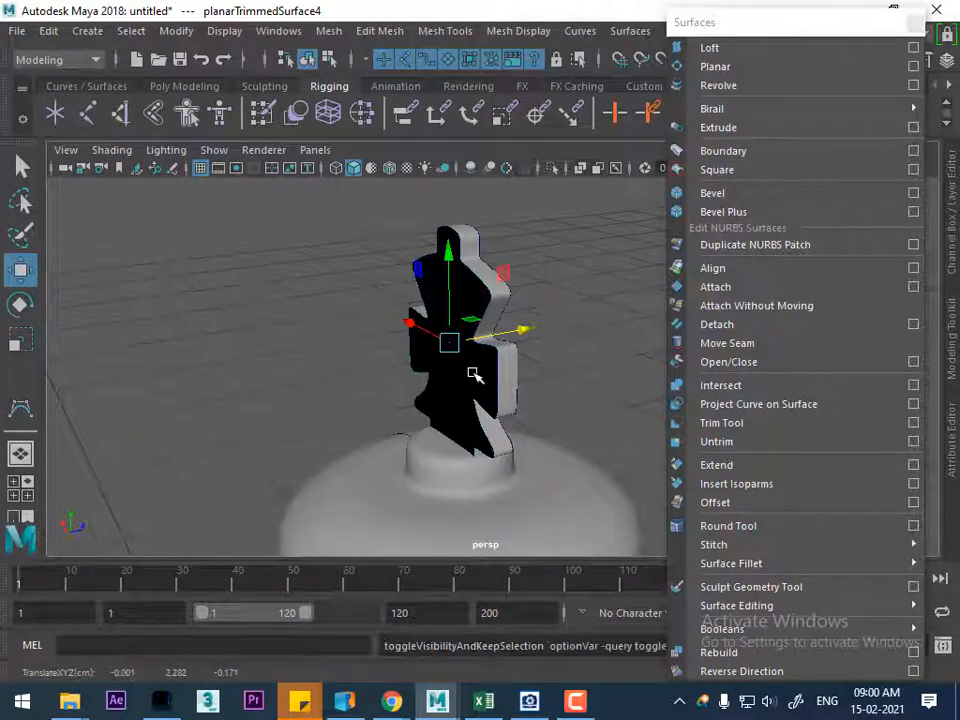
{"action": "left_click", "coordinate": [516, 362]}
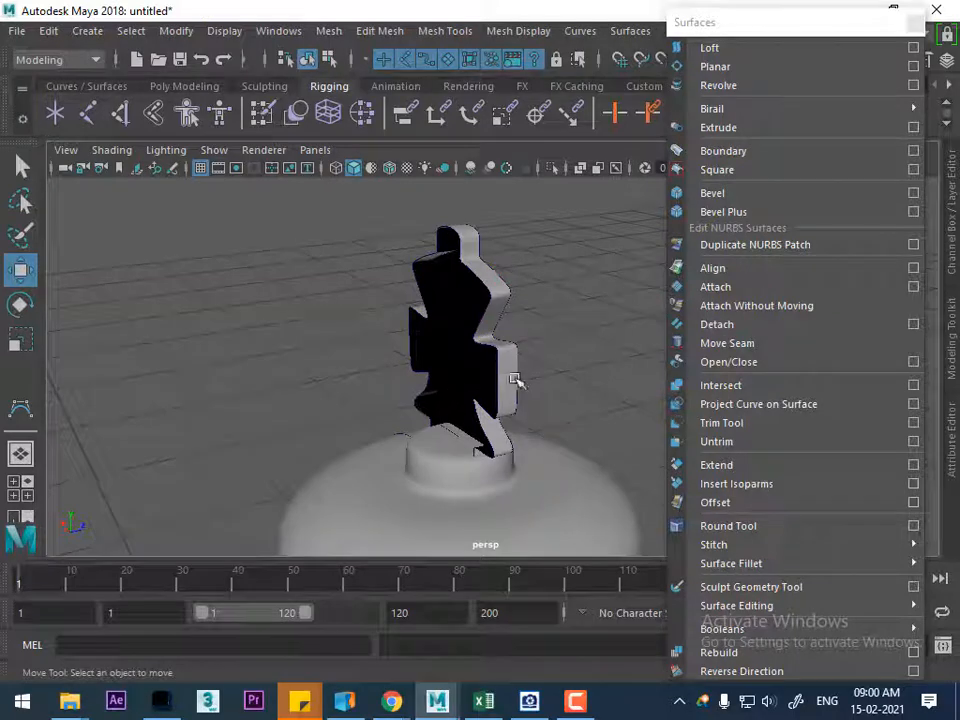
{"action": "key", "text": "ctrl+h"}
Pull the extra planar surface off the cross along Z and delete it
{"action": "left_click_drag", "start_coordinate": [446, 364], "coordinate": [322, 453], "text": "alt"}
{"action": "left_click", "coordinate": [584, 410]}
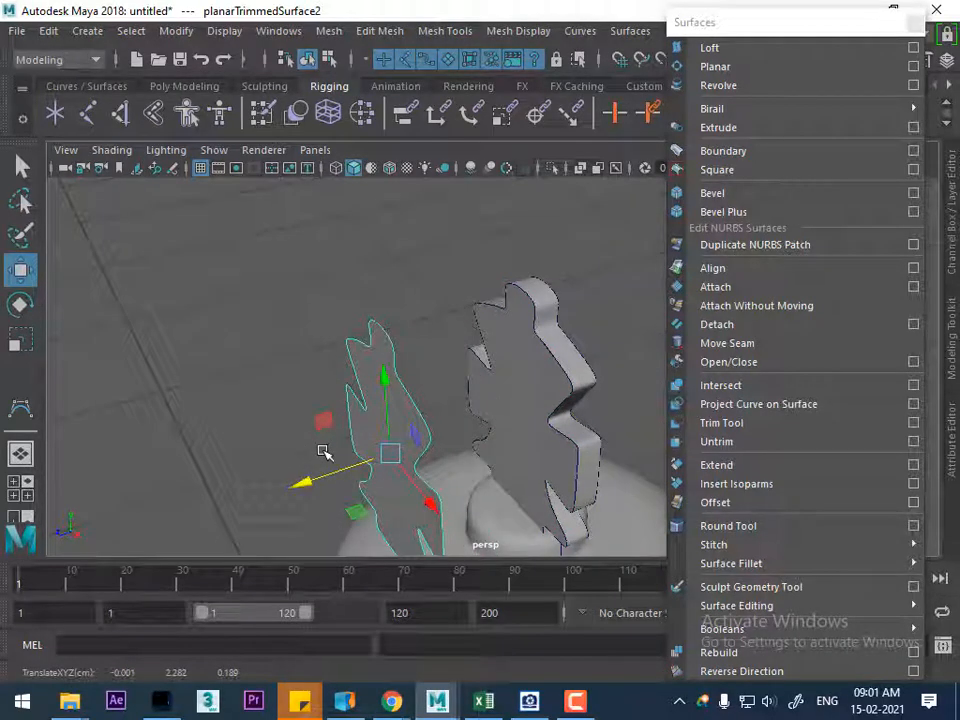
{"action": "key", "text": "Delete"}
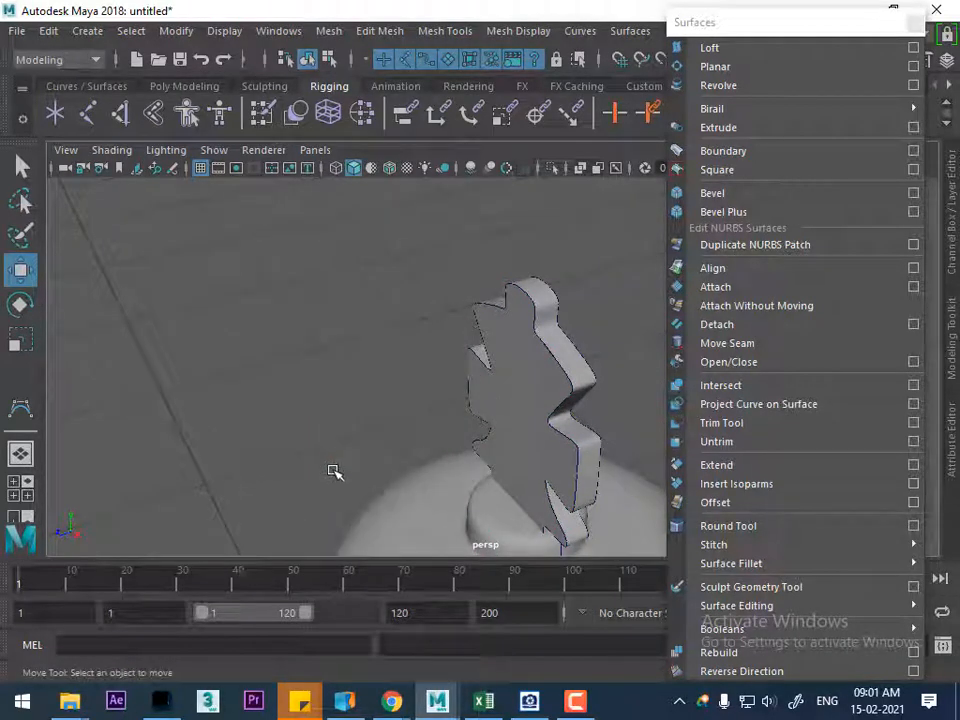
Inspect the whole king piece and its cross, closing the floating Surfaces command list
{"action": "left_click_drag", "start_coordinate": [352, 335], "coordinate": [377, 446], "text": "alt"}
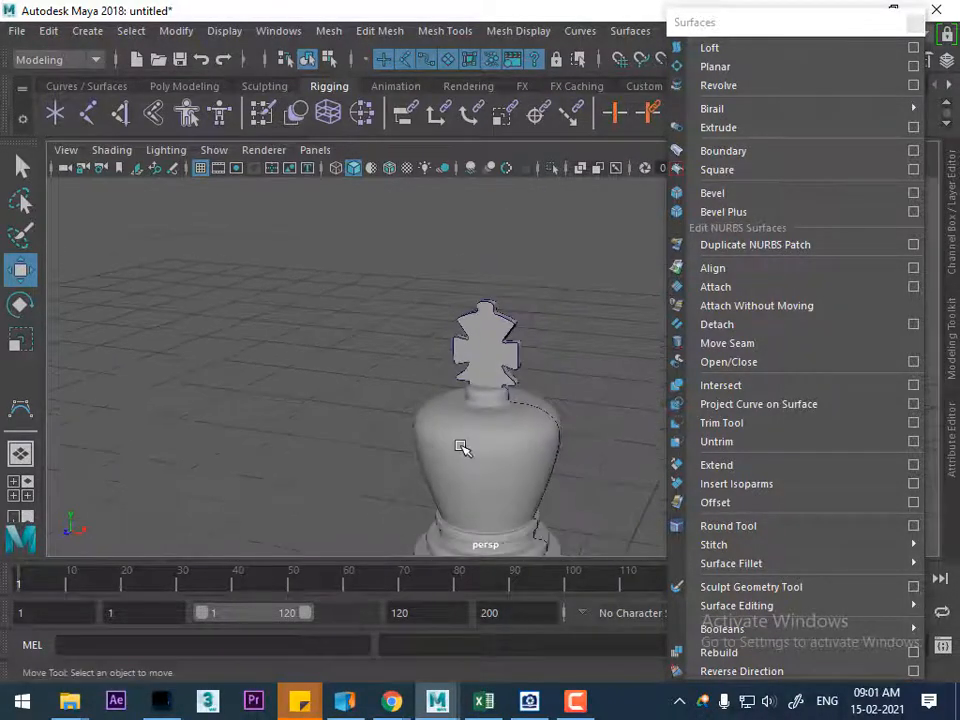
{"action": "middle_click_drag", "start_coordinate": [560, 488], "coordinate": [465, 319], "text": "alt"}
{"action": "scroll", "coordinate": [480, 385], "scroll_direction": "down", "scroll_amount": 5}
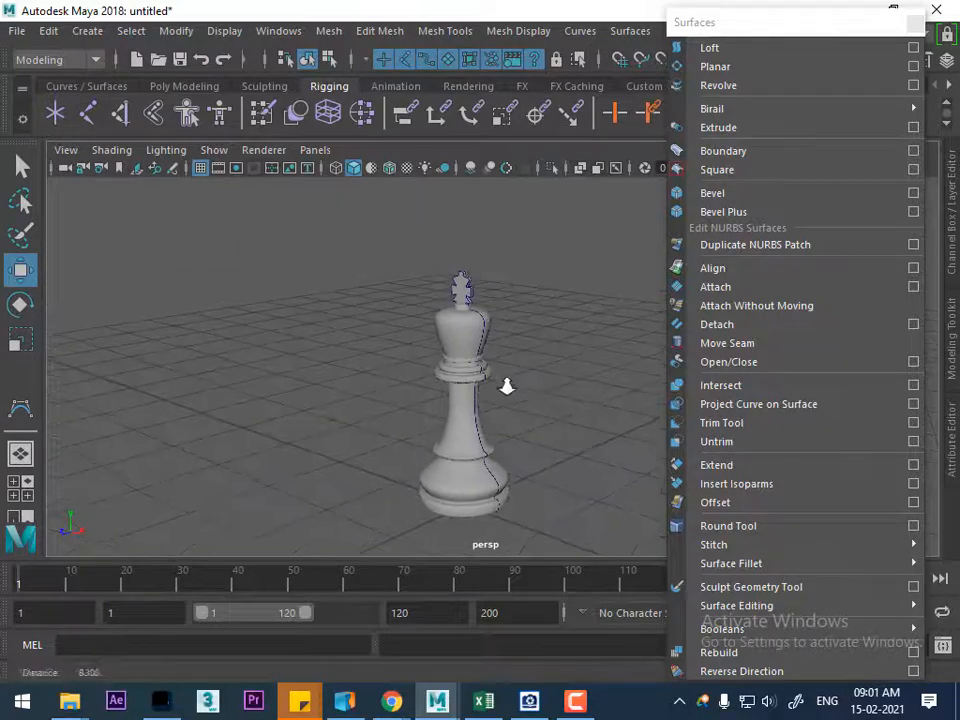
{"action": "left_click", "coordinate": [915, 20]}
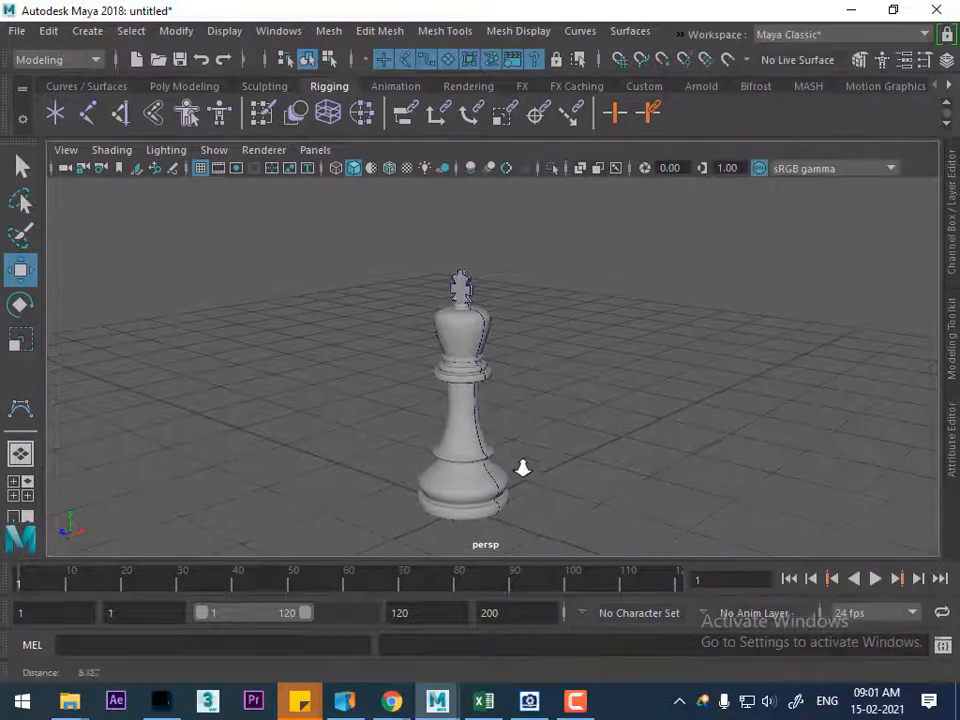
{"action": "scroll", "coordinate": [545, 410], "scroll_direction": "up", "scroll_amount": 5}
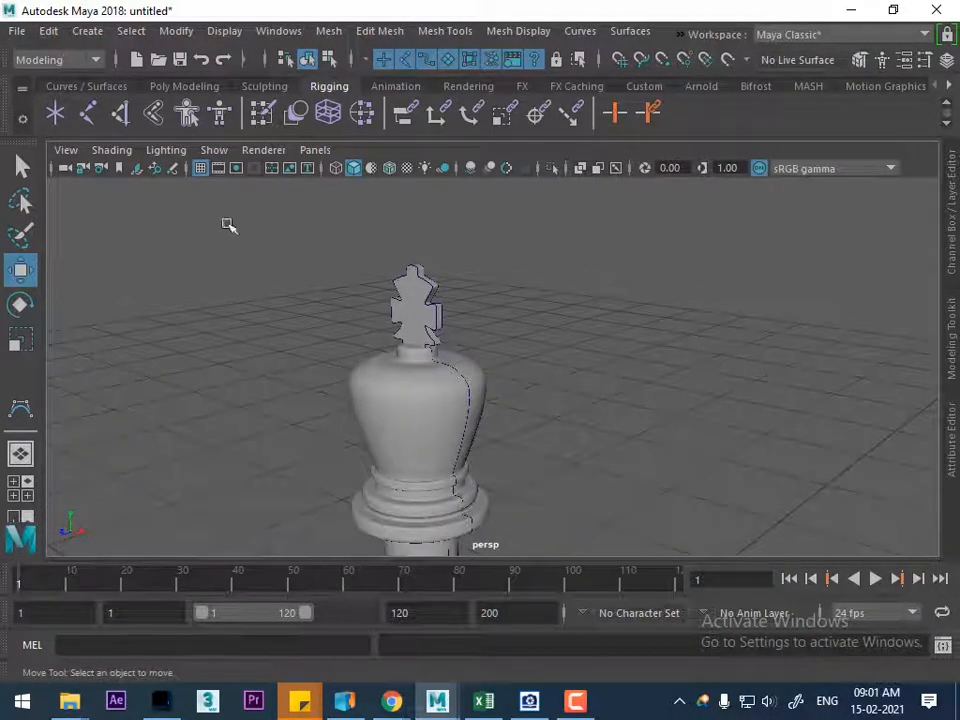
Turn off the viewport display of NURBS curves to check the clean king, and turn it back on
{"action": "left_click", "coordinate": [214, 155]}
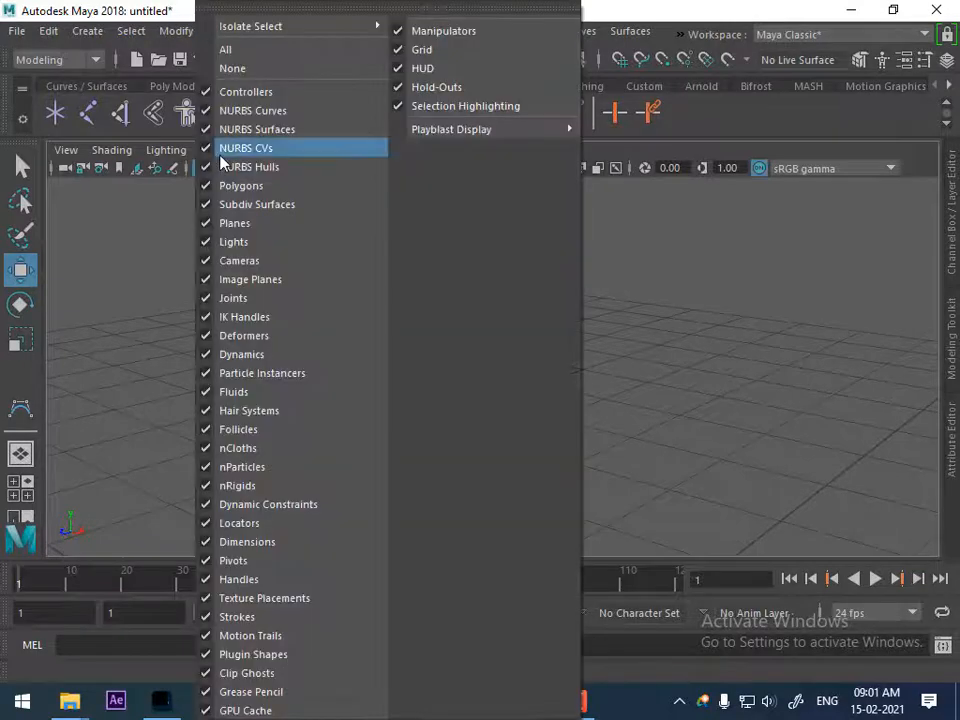
{"action": "left_click", "coordinate": [271, 111]}
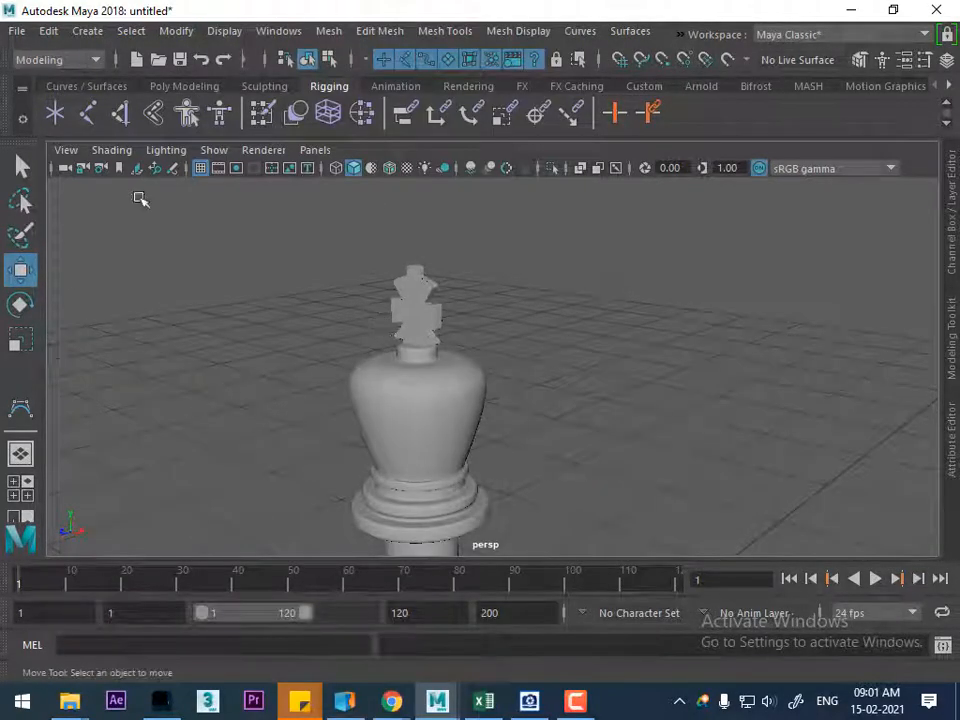
{"action": "left_click", "coordinate": [216, 150]}
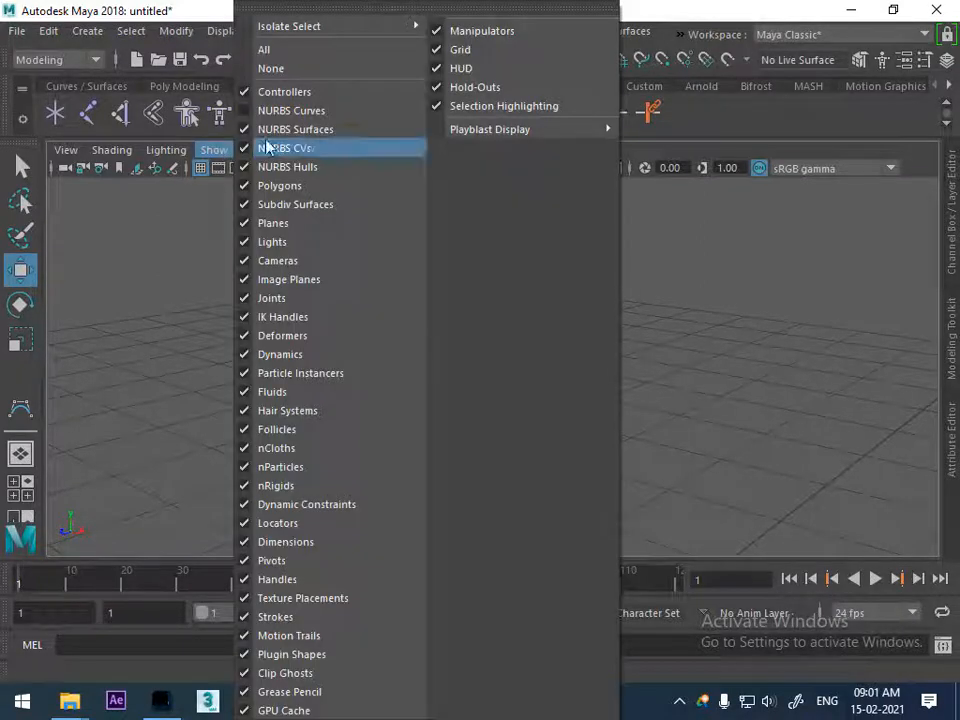
{"action": "left_click", "coordinate": [304, 116]}
Select the whole king, delete its construction history and move it aside in the negative X direction
{"action": "right_click_drag", "start_coordinate": [635, 395], "coordinate": [538, 379], "text": "alt"}
{"action": "left_click_drag", "start_coordinate": [538, 379], "coordinate": [600, 392], "text": "alt"}
{"action": "right_click_drag", "start_coordinate": [582, 478], "coordinate": [473, 388], "text": "alt"}
{"action": "left_click_drag", "start_coordinate": [536, 279], "coordinate": [446, 553]}
{"action": "left_click", "coordinate": [47, 30]}
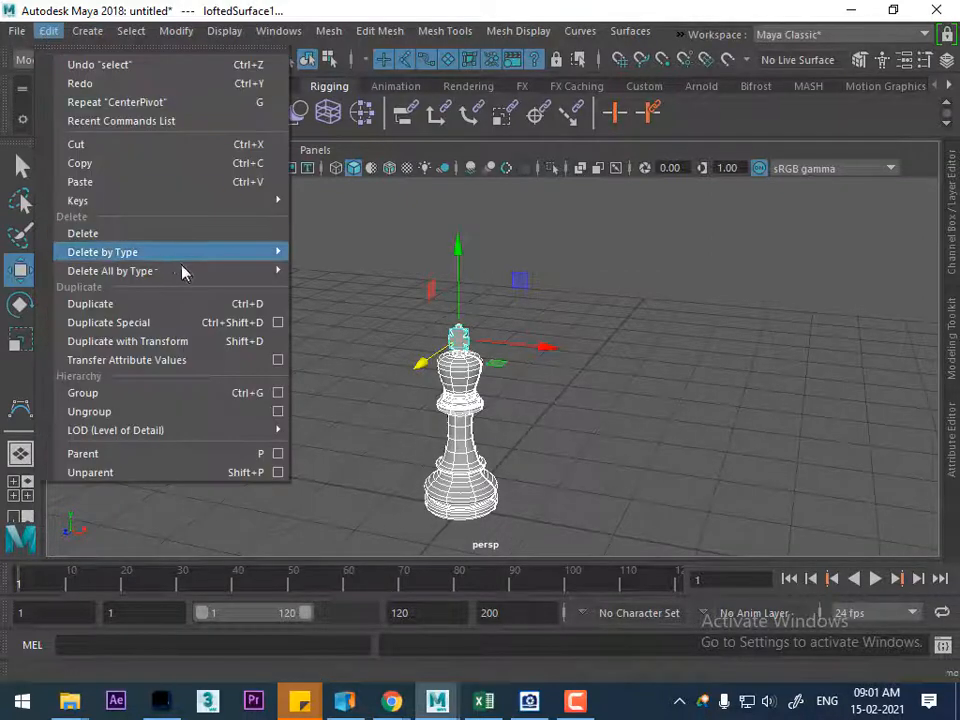
{"action": "mouse_move", "coordinate": [219, 254]}
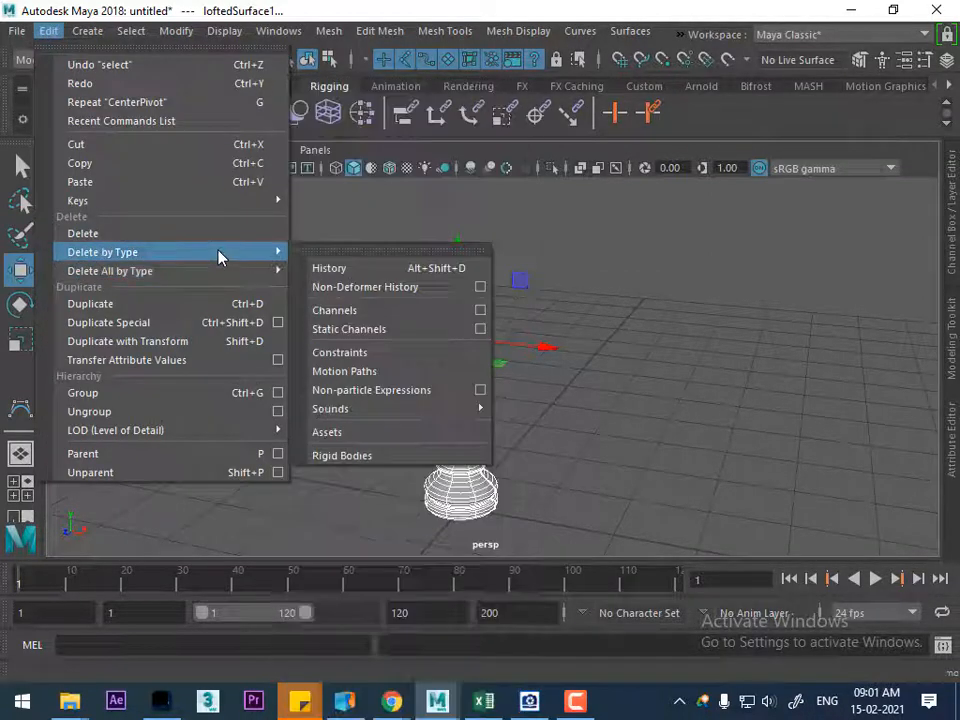
{"action": "left_click", "coordinate": [372, 270]}
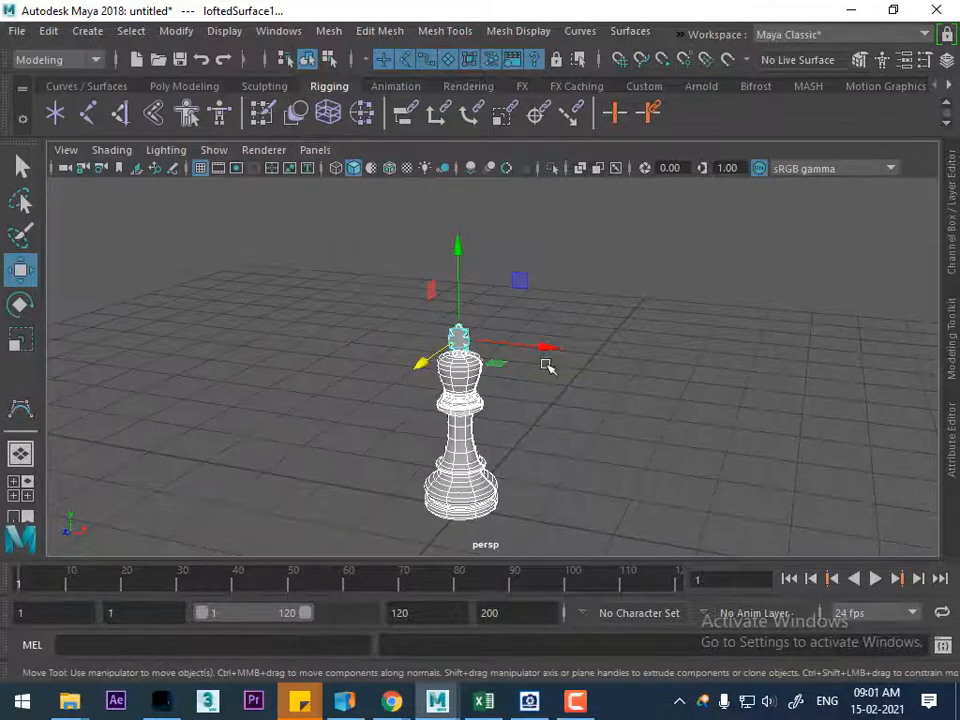
{"action": "left_click_drag", "start_coordinate": [544, 345], "coordinate": [411, 307]}
{"action": "scroll", "coordinate": [450, 464], "scroll_direction": "up", "scroll_amount": 5}
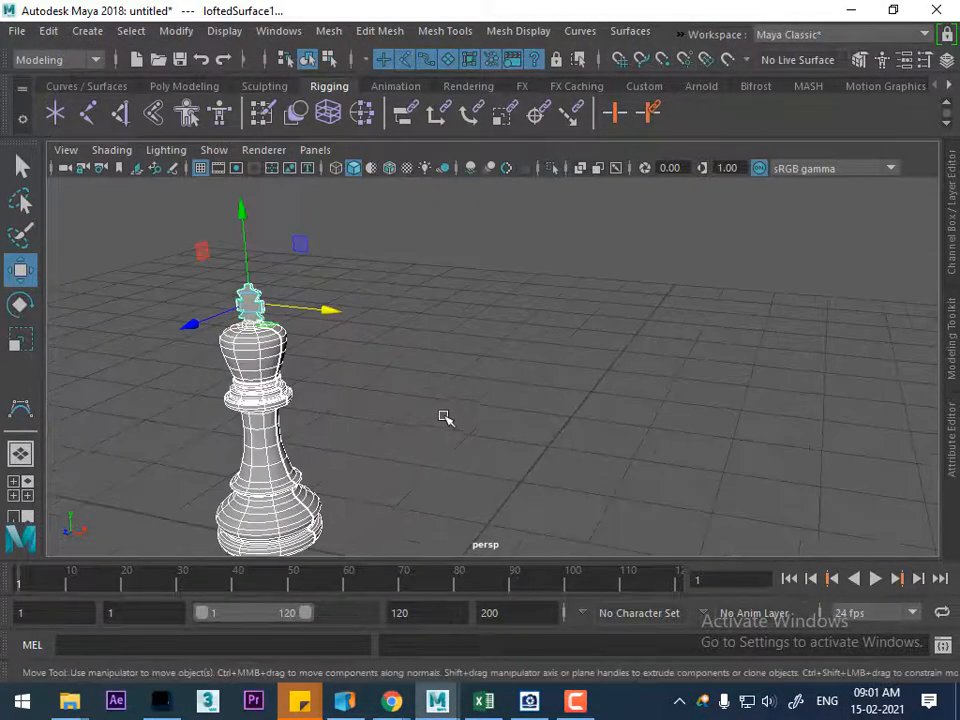
Show all hidden objects to bring back the chess reference image, and switch to the front view
{"action": "left_click", "coordinate": [224, 31]}
{"action": "mouse_move", "coordinate": [520, 149]}
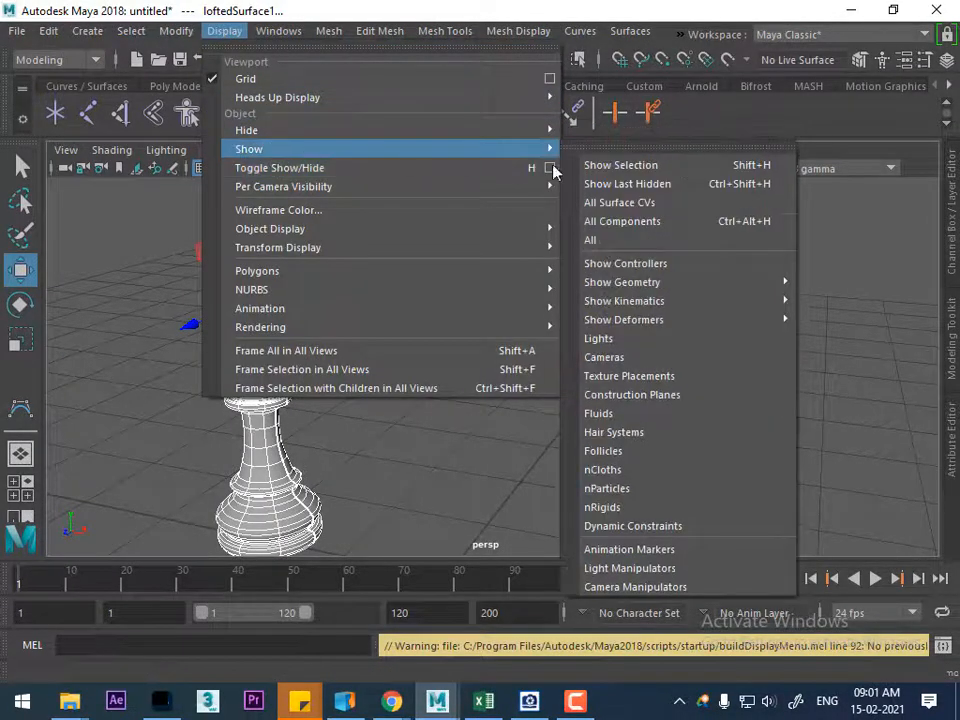
{"action": "left_click", "coordinate": [613, 240]}
{"action": "key", "text": "space"}
{"action": "left_click_drag", "start_coordinate": [638, 378], "coordinate": [641, 423]}
{"action": "right_click_drag", "start_coordinate": [620, 405], "coordinate": [664, 493], "text": "alt"}
{"action": "middle_click_drag", "start_coordinate": [664, 493], "coordinate": [636, 388], "text": "alt"}
{"action": "right_click_drag", "start_coordinate": [561, 281], "coordinate": [594, 350], "text": "alt"}
Move the reference image plane along X until the queen stands on the grid's vertical center line
{"action": "left_click", "coordinate": [585, 368]}
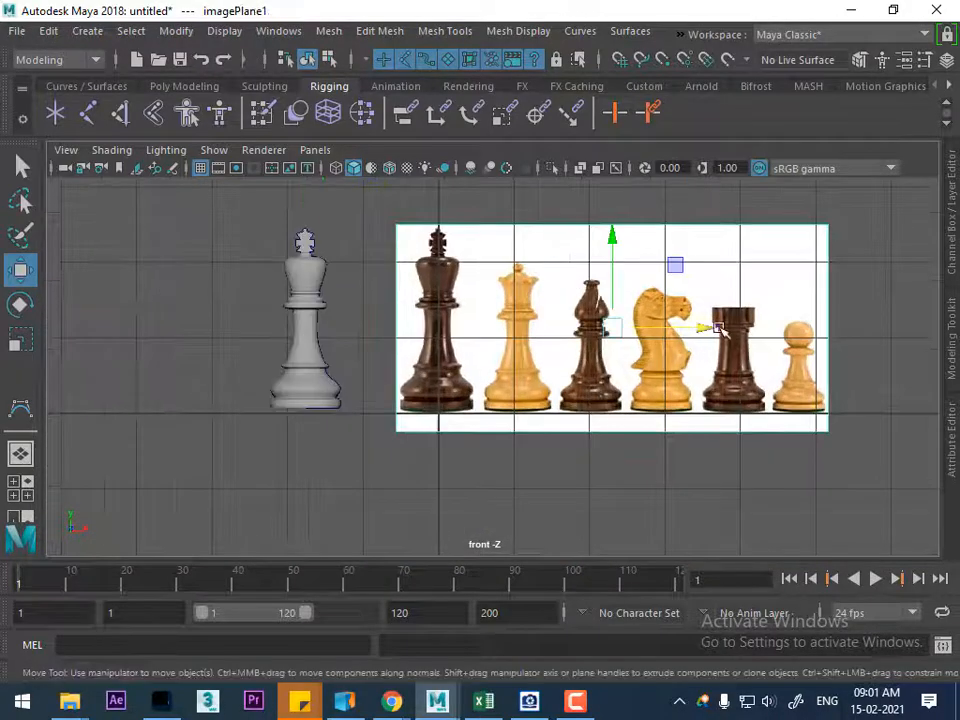
{"action": "left_click_drag", "start_coordinate": [707, 328], "coordinate": [632, 333]}
{"action": "right_click_drag", "start_coordinate": [610, 405], "coordinate": [634, 552], "text": "alt"}
{"action": "middle_click_drag", "start_coordinate": [518, 361], "coordinate": [564, 476], "text": "alt"}
{"action": "right_click_drag", "start_coordinate": [418, 298], "coordinate": [470, 405], "text": "alt"}
{"action": "middle_click_drag", "start_coordinate": [393, 350], "coordinate": [397, 382], "text": "alt"}
{"action": "right_click_drag", "start_coordinate": [443, 328], "coordinate": [471, 347], "text": "alt"}
{"action": "middle_click_drag", "start_coordinate": [471, 347], "coordinate": [498, 375], "text": "alt"}
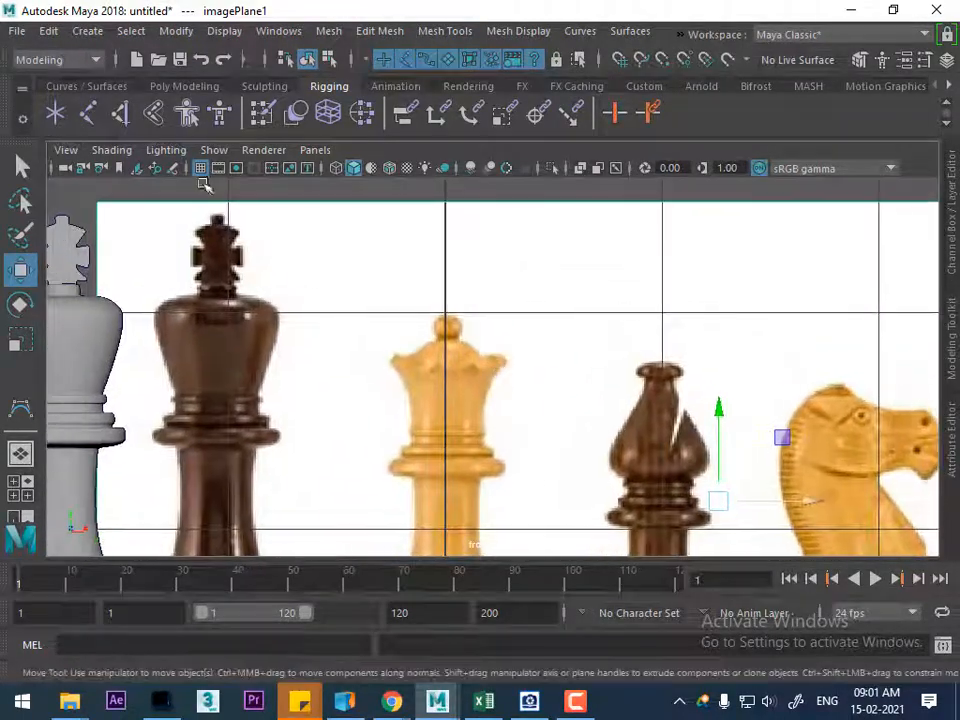
{"action": "left_click", "coordinate": [22, 410]}
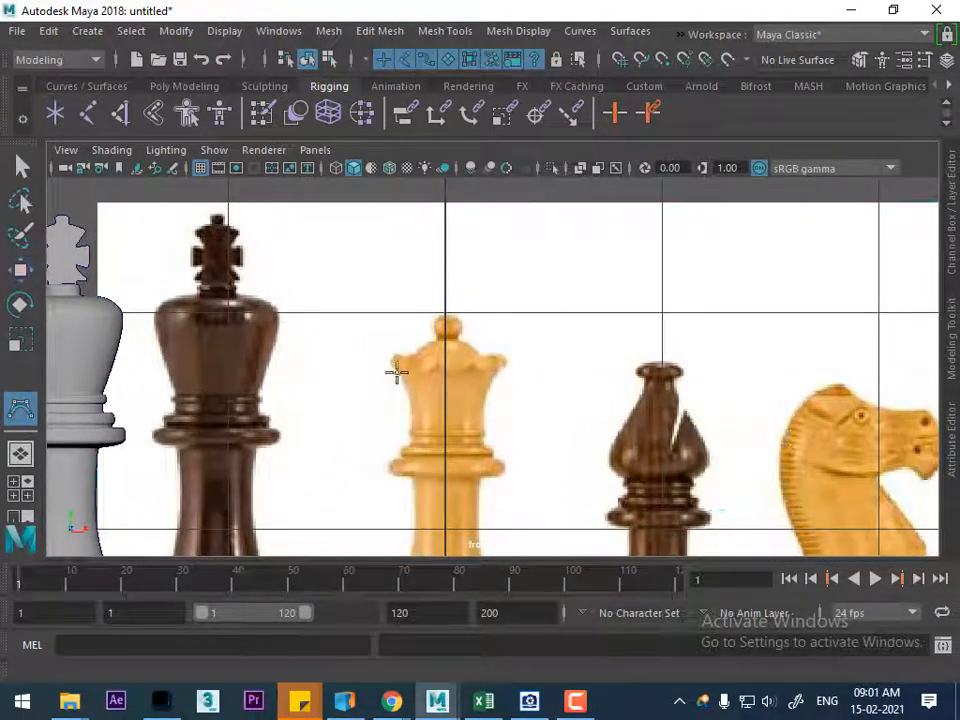
{"action": "scroll", "coordinate": [386, 386], "scroll_direction": "up", "scroll_amount": 5}
{"action": "middle_click_drag", "start_coordinate": [416, 376], "coordinate": [377, 331], "text": "alt"}
{"action": "key", "text": "w"}
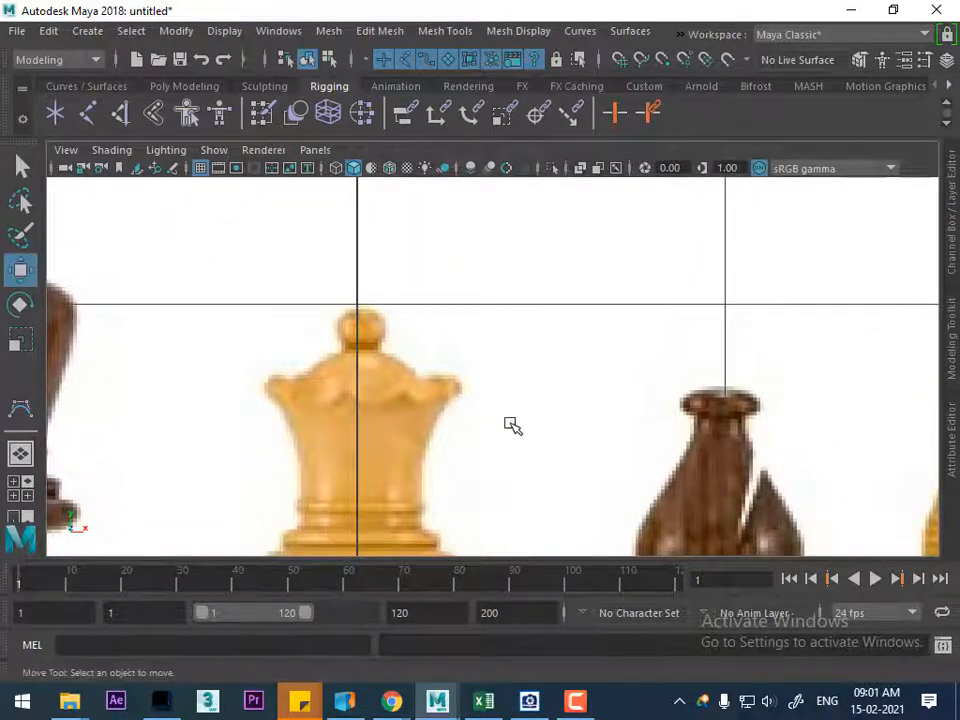
Nudge the reference image plane slightly along X to center the queen more precisely on the vertical axis
{"action": "scroll", "coordinate": [452, 268], "scroll_direction": "down", "scroll_amount": 5}
{"action": "scroll", "coordinate": [626, 386], "scroll_direction": "up", "scroll_amount": 5}
{"action": "scroll", "coordinate": [543, 372], "scroll_direction": "down", "scroll_amount": 3}
{"action": "left_click", "coordinate": [543, 372]}
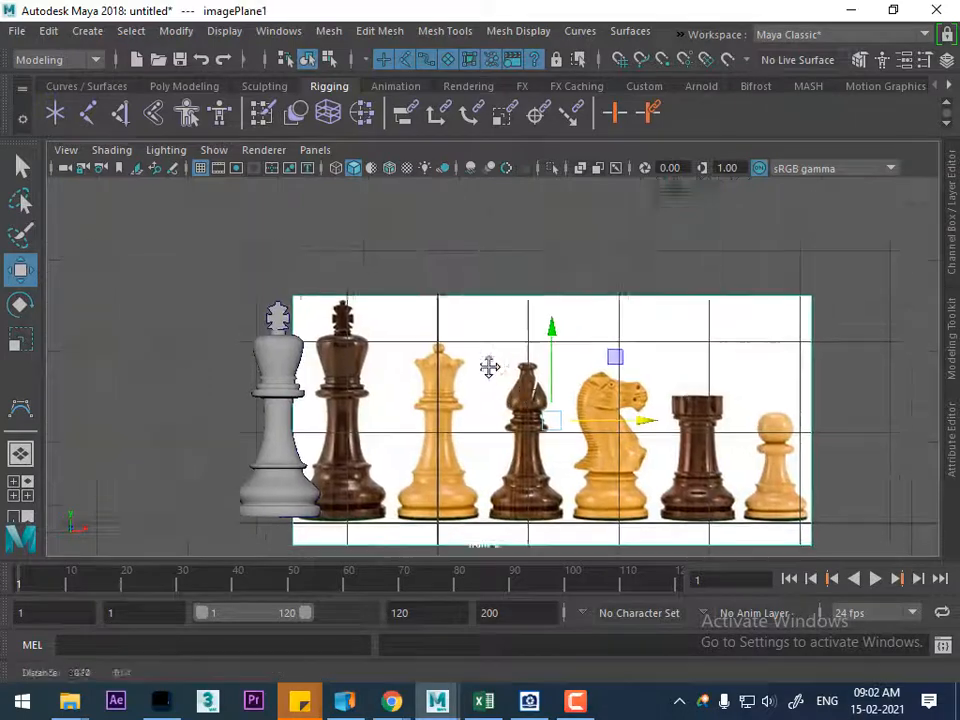
{"action": "scroll", "coordinate": [568, 422], "scroll_direction": "up", "scroll_amount": 4}
{"action": "left_click_drag", "start_coordinate": [615, 404], "coordinate": [608, 402]}
{"action": "scroll", "coordinate": [356, 402], "scroll_direction": "up", "scroll_amount": 4}
{"action": "middle_click_drag", "start_coordinate": [265, 336], "coordinate": [437, 431], "text": "alt"}
{"action": "scroll", "coordinate": [510, 471], "scroll_direction": "up", "scroll_amount": 5}
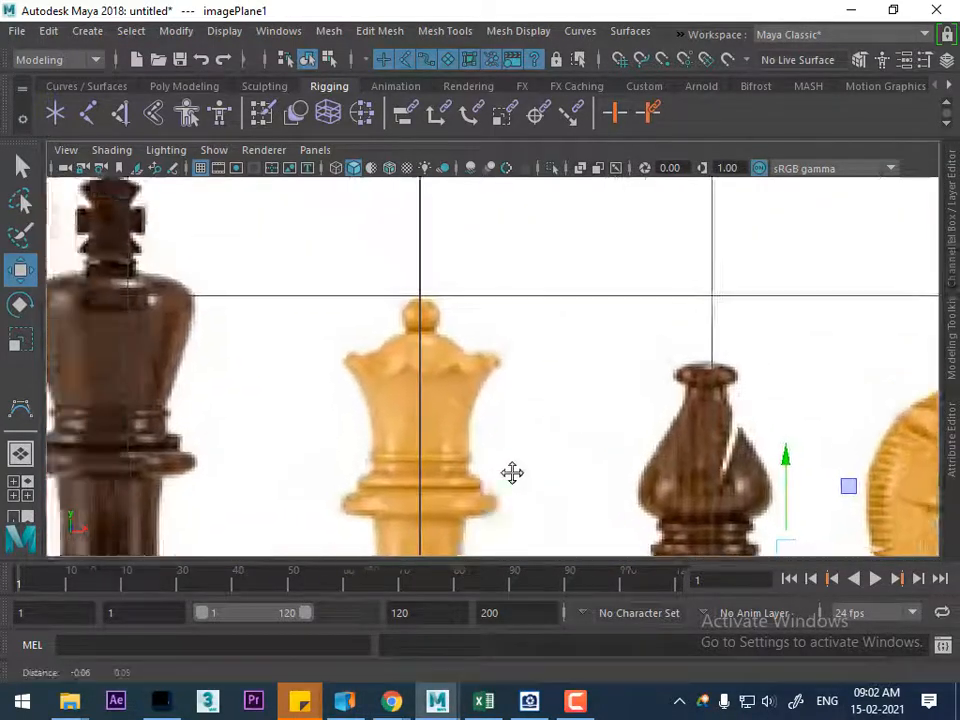
Start a CV curve at the top center of the queen's ball finial and trace its right side down to the neck
{"action": "left_click", "coordinate": [20, 408]}
{"action": "scroll", "coordinate": [410, 314], "scroll_direction": "up", "scroll_amount": 2}
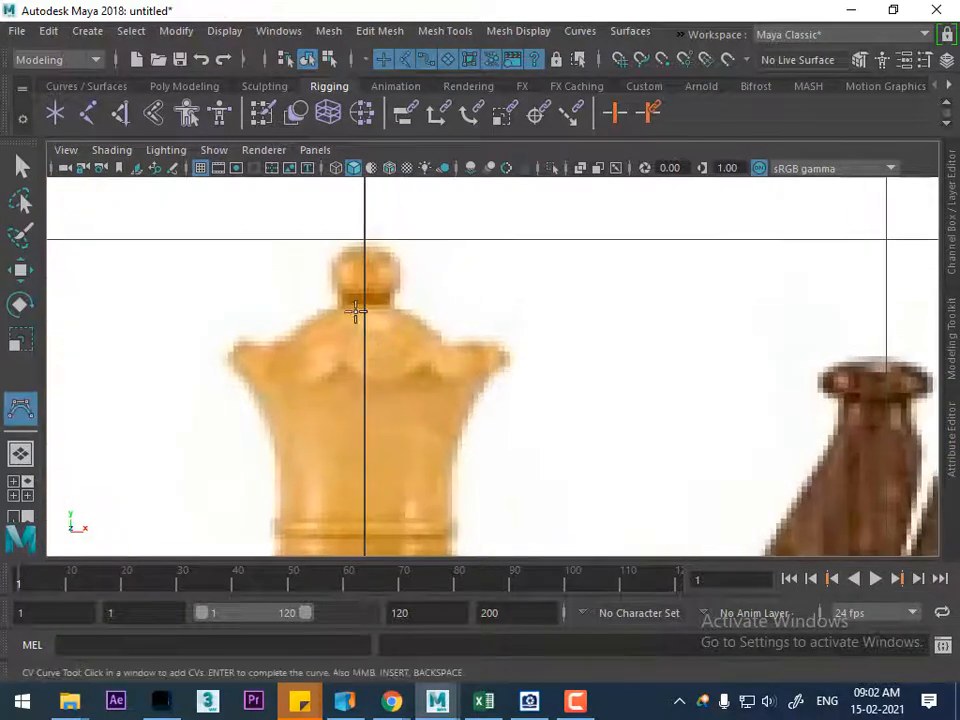
{"action": "left_click", "coordinate": [363, 243]}
{"action": "left_click", "coordinate": [382, 244]}
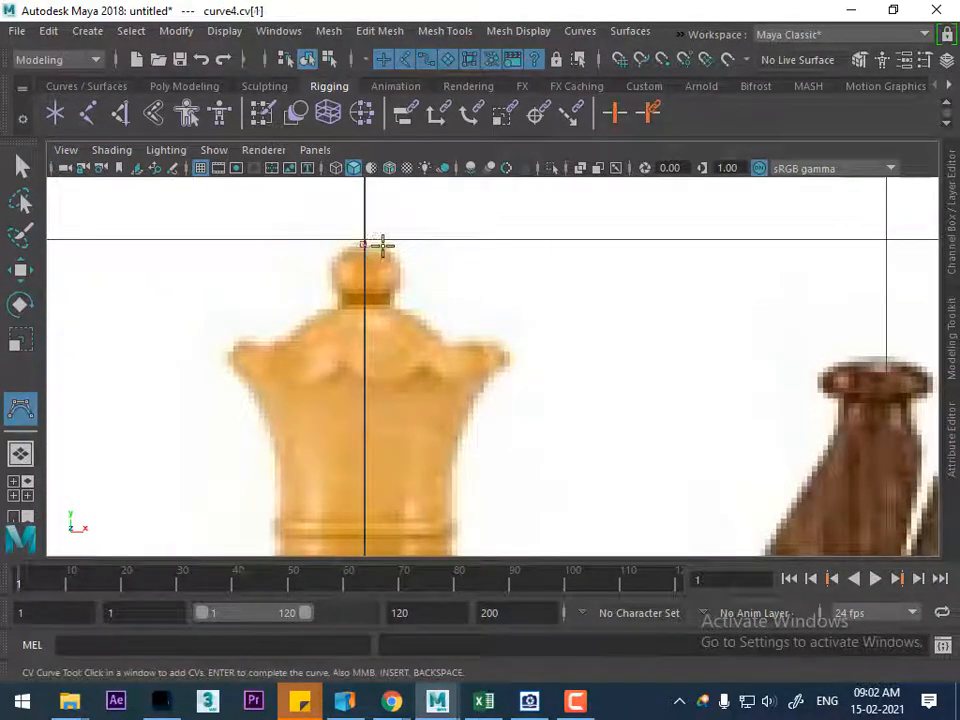
{"action": "left_click", "coordinate": [389, 246]}
{"action": "scroll", "coordinate": [519, 469], "scroll_direction": "down", "scroll_amount": 2}
{"action": "middle_click_drag", "start_coordinate": [519, 469], "coordinate": [504, 484], "text": "alt"}
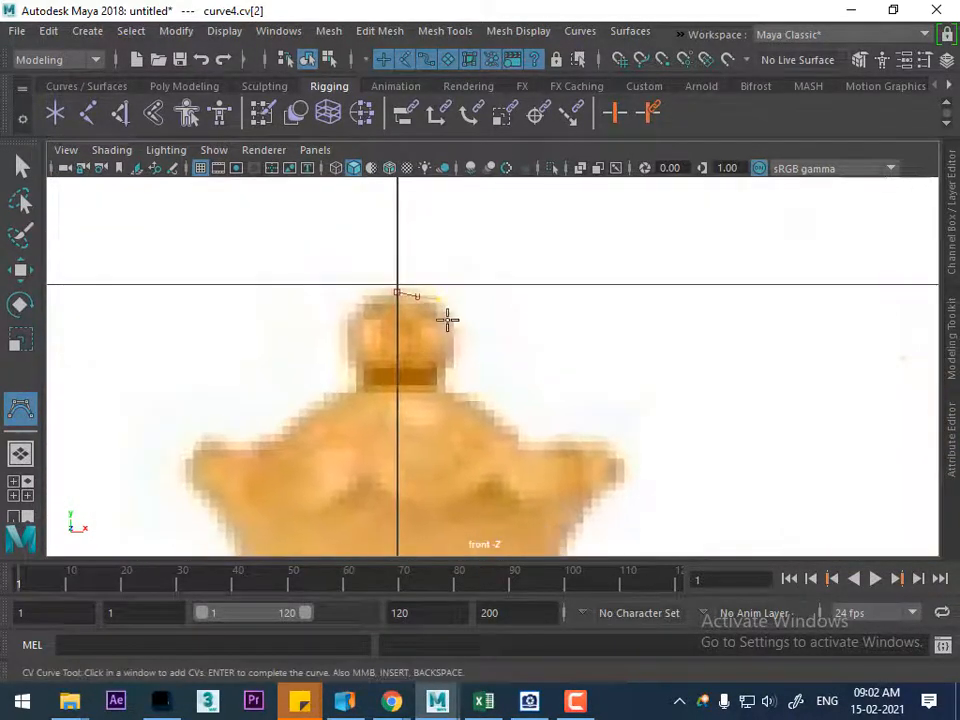
{"action": "left_click", "coordinate": [451, 317]}
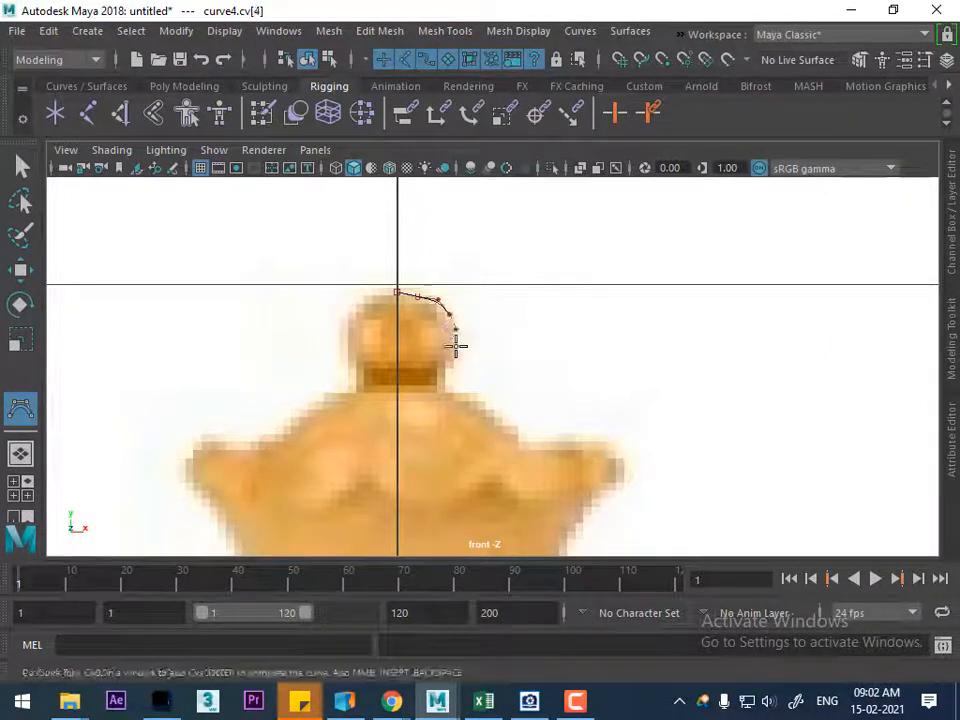
{"action": "left_click", "coordinate": [453, 357]}
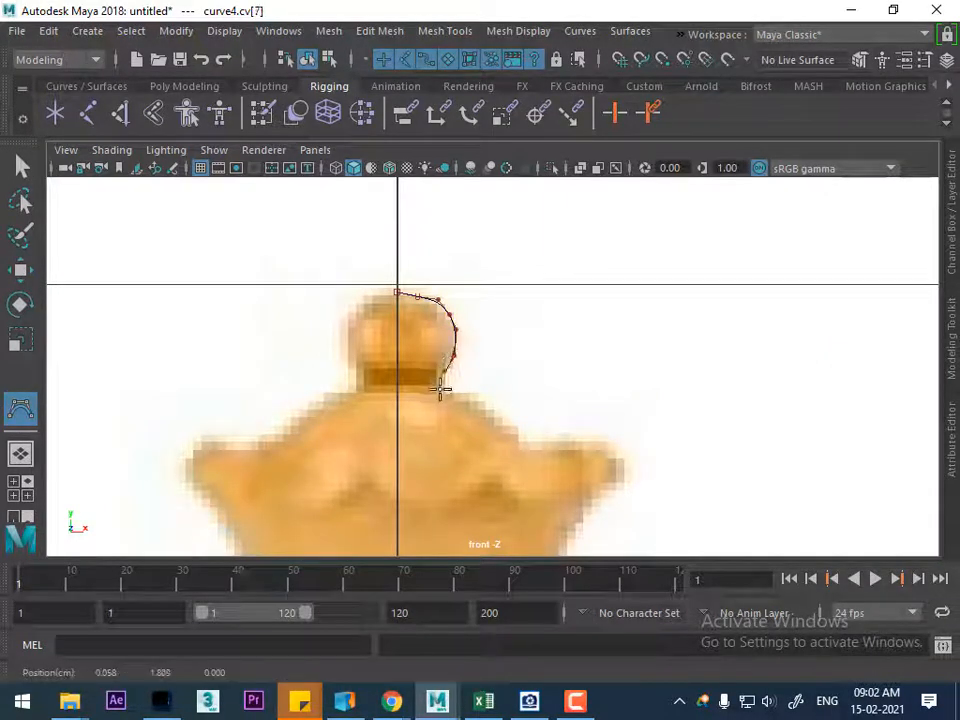
{"action": "left_click", "coordinate": [440, 390]}
Continue the CV curve from the queen's neck down the crown's sloping shoulder and through the dip before its pointed rim
{"action": "scroll", "coordinate": [464, 401], "scroll_direction": "up", "scroll_amount": 1}
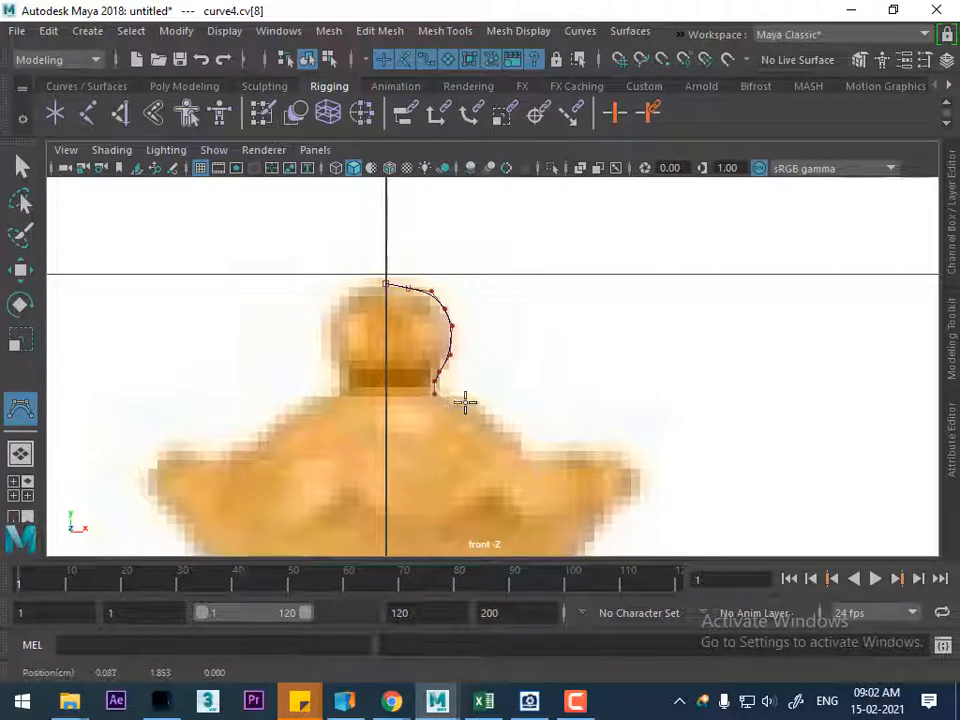
{"action": "left_click", "coordinate": [510, 436]}
{"action": "middle_click_drag", "start_coordinate": [536, 451], "coordinate": [504, 358], "text": "alt"}
{"action": "scroll", "coordinate": [500, 380], "scroll_direction": "up", "scroll_amount": 1}
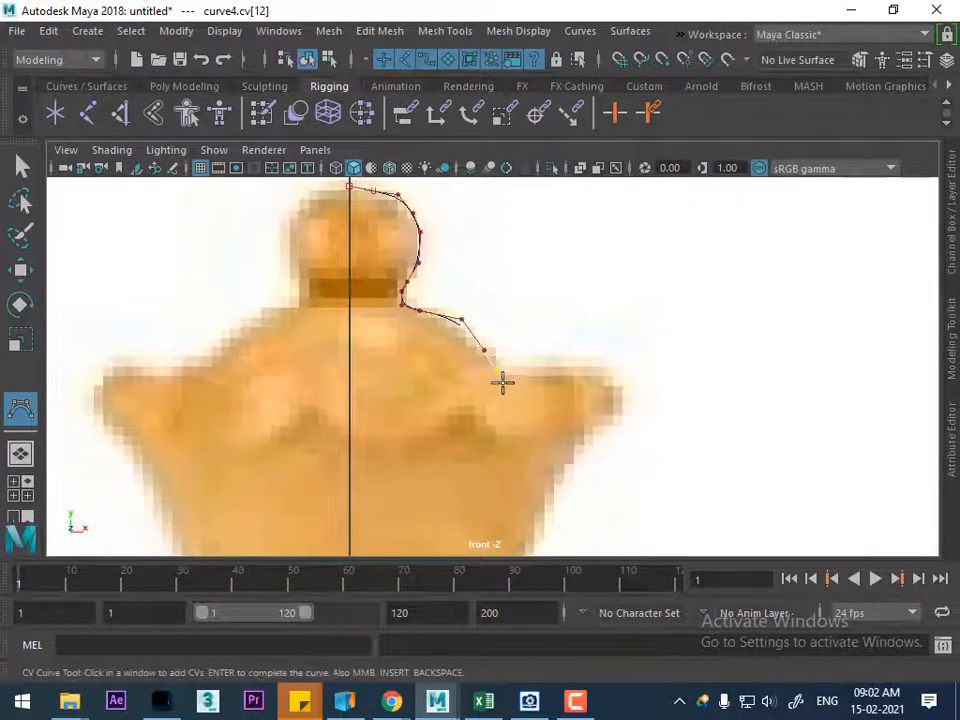
{"action": "left_click", "coordinate": [509, 375]}
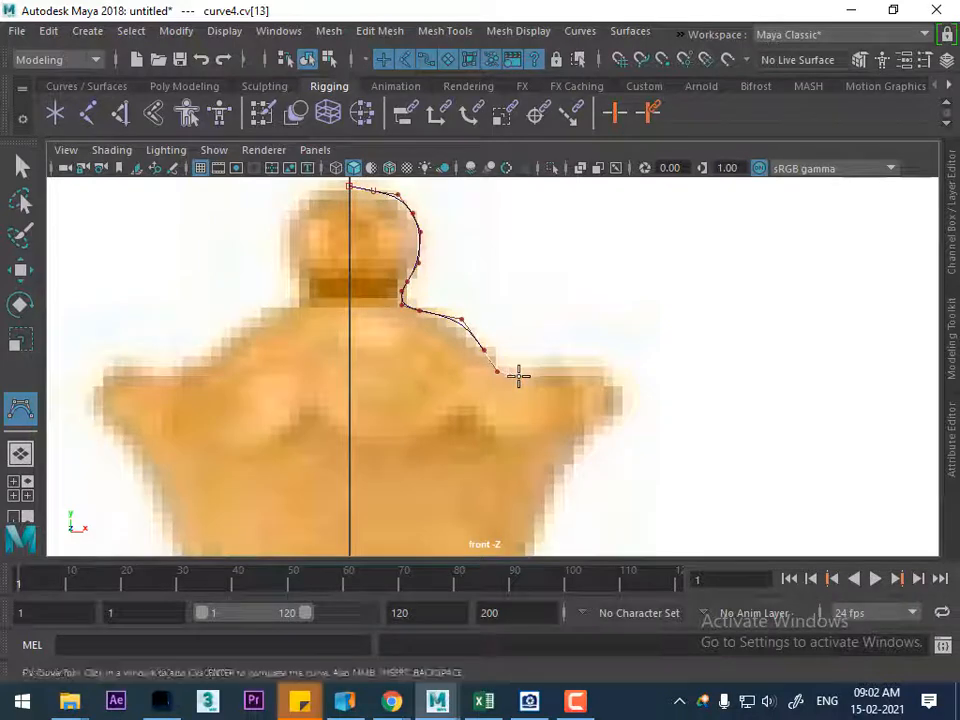
{"action": "left_click", "coordinate": [571, 376]}
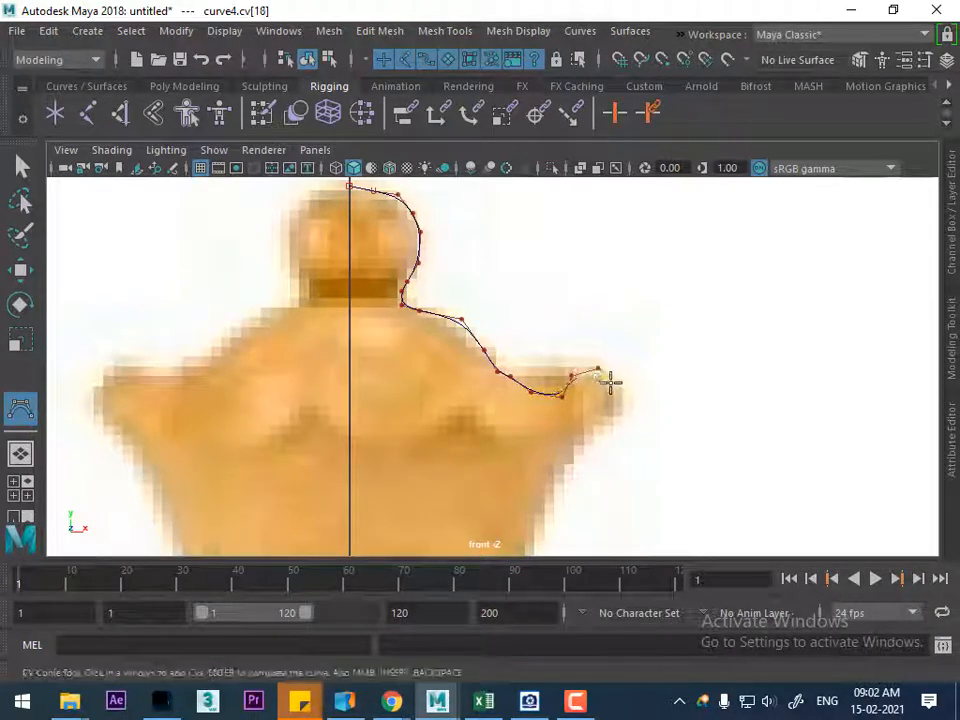
Trace around the tip of the crown's pointed rim and down the tapered right side of the crown
{"action": "left_click", "coordinate": [608, 377]}
{"action": "left_click", "coordinate": [592, 434]}
{"action": "scroll", "coordinate": [568, 445], "scroll_direction": "down", "scroll_amount": 7}
{"action": "middle_click_drag", "start_coordinate": [566, 439], "coordinate": [576, 360], "text": "alt"}
{"action": "scroll", "coordinate": [576, 360], "scroll_direction": "up", "scroll_amount": 2}
{"action": "left_click", "coordinate": [546, 309]}
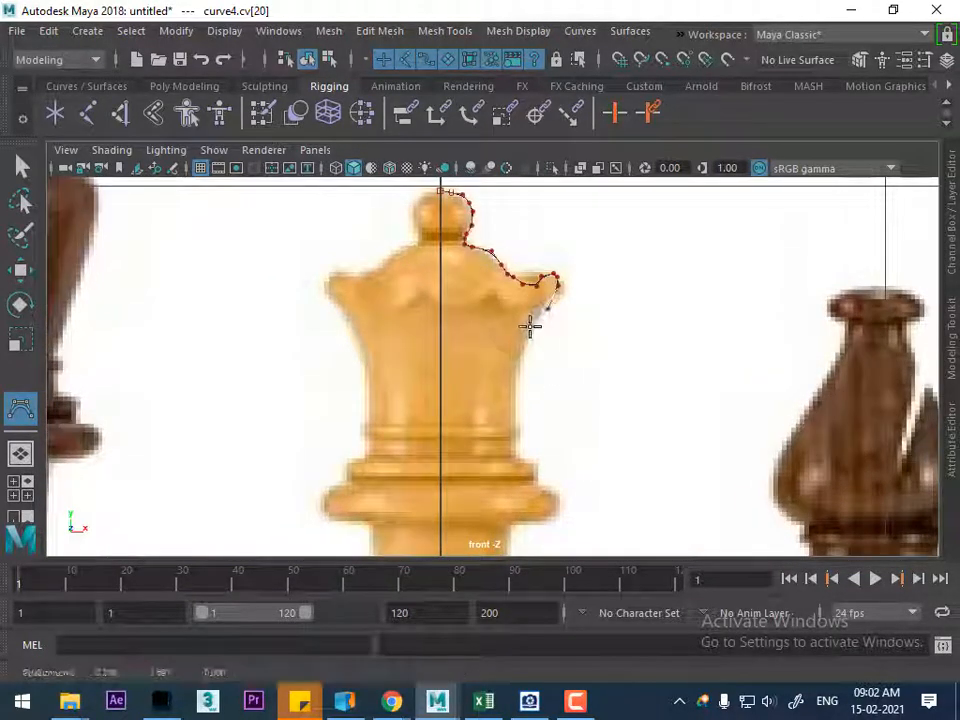
{"action": "left_click", "coordinate": [521, 392]}
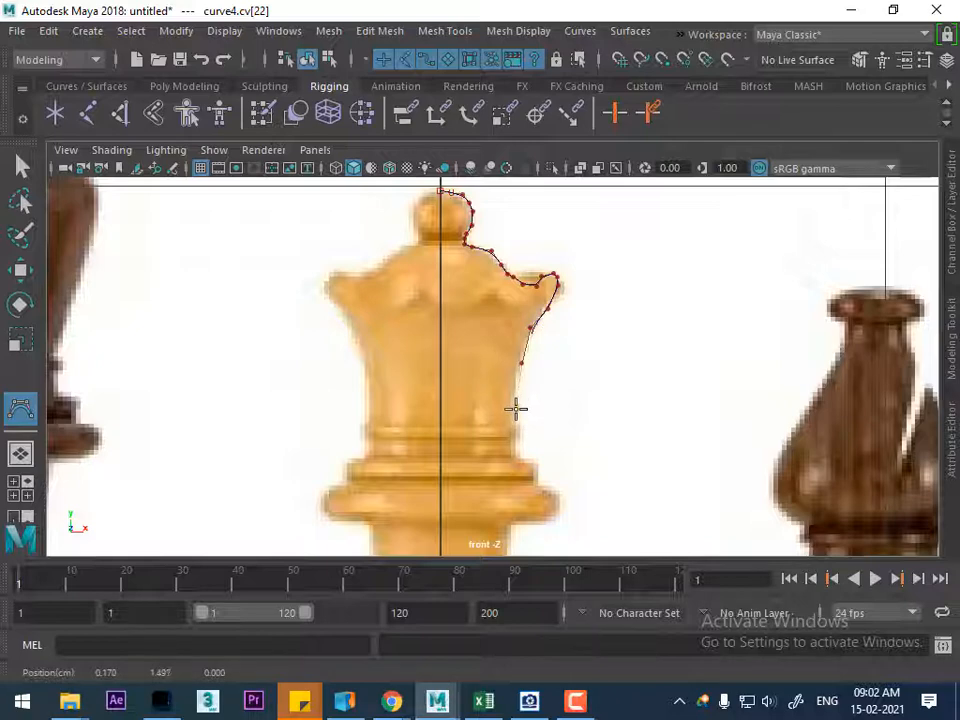
{"action": "left_click", "coordinate": [516, 408]}
Add CVs down to the crown's lower end and outline the small ring there with a squared step out and back
{"action": "scroll", "coordinate": [516, 410], "scroll_direction": "up", "scroll_amount": 3}
{"action": "scroll", "coordinate": [536, 471], "scroll_direction": "up", "scroll_amount": 4}
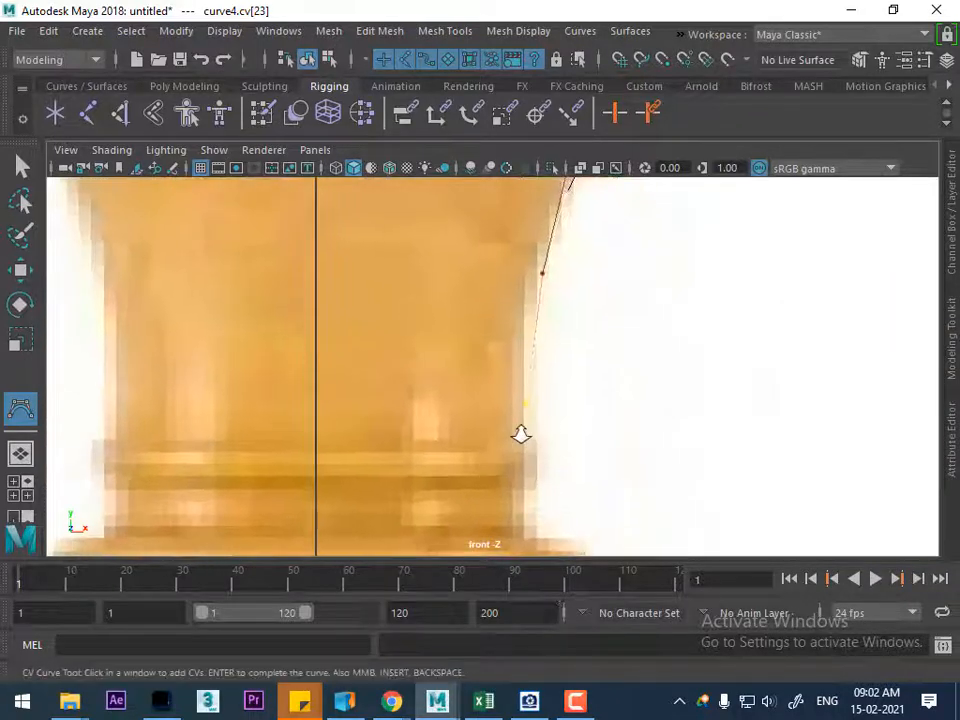
{"action": "scroll", "coordinate": [522, 428], "scroll_direction": "up", "scroll_amount": 2}
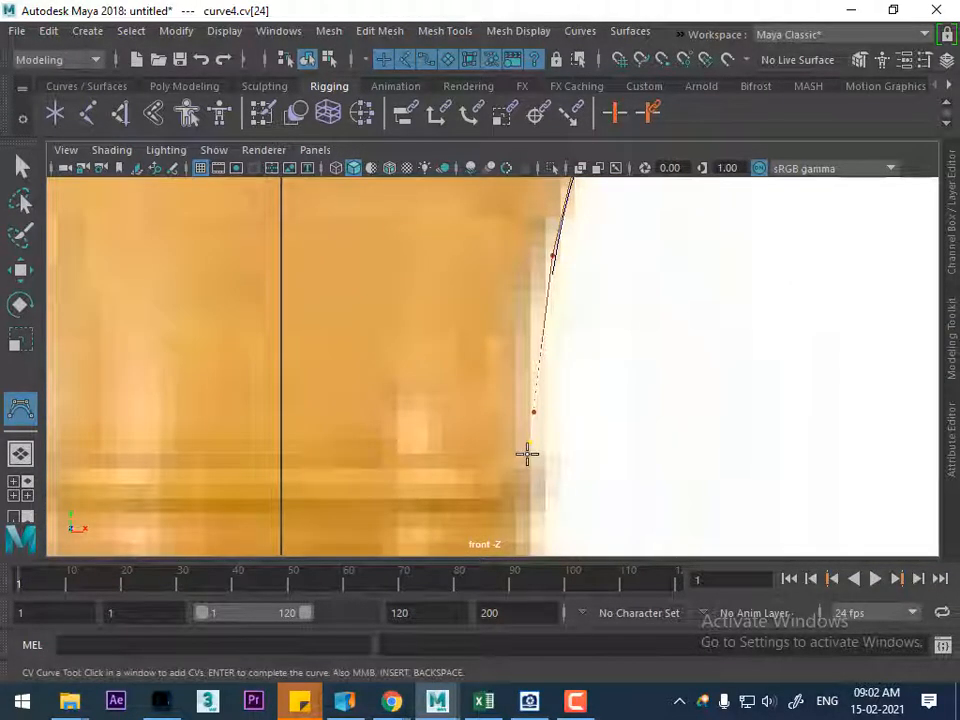
{"action": "left_click", "coordinate": [544, 452]}
{"action": "left_click", "coordinate": [558, 484]}
{"action": "left_click", "coordinate": [541, 512]}
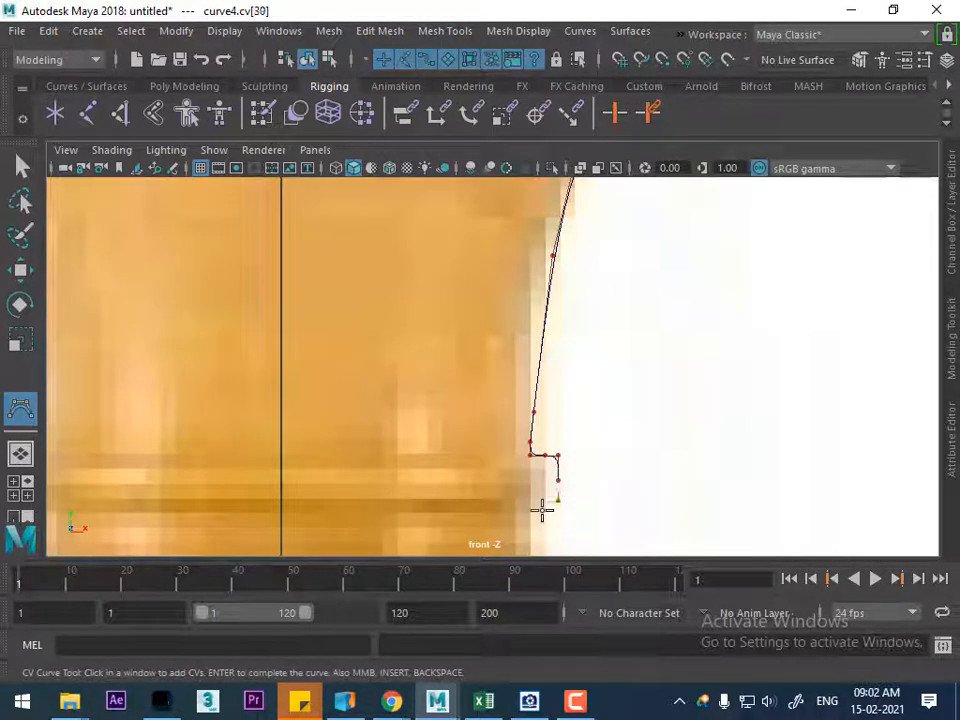
{"action": "left_click", "coordinate": [530, 511]}
Trace the recess below the small ring and the outer edge of the wider ring beneath it
{"action": "scroll", "coordinate": [544, 439], "scroll_direction": "down", "scroll_amount": 5}
{"action": "scroll", "coordinate": [544, 439], "scroll_direction": "up", "scroll_amount": 6}
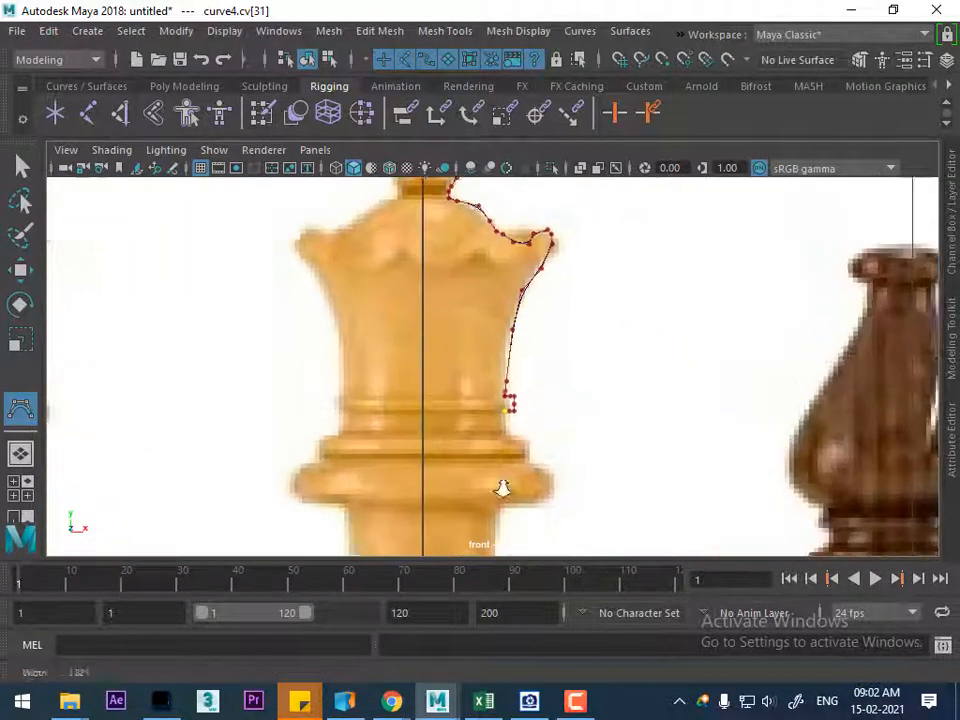
{"action": "middle_click_drag", "start_coordinate": [465, 433], "coordinate": [451, 333], "text": "alt"}
{"action": "left_click", "coordinate": [477, 293]}
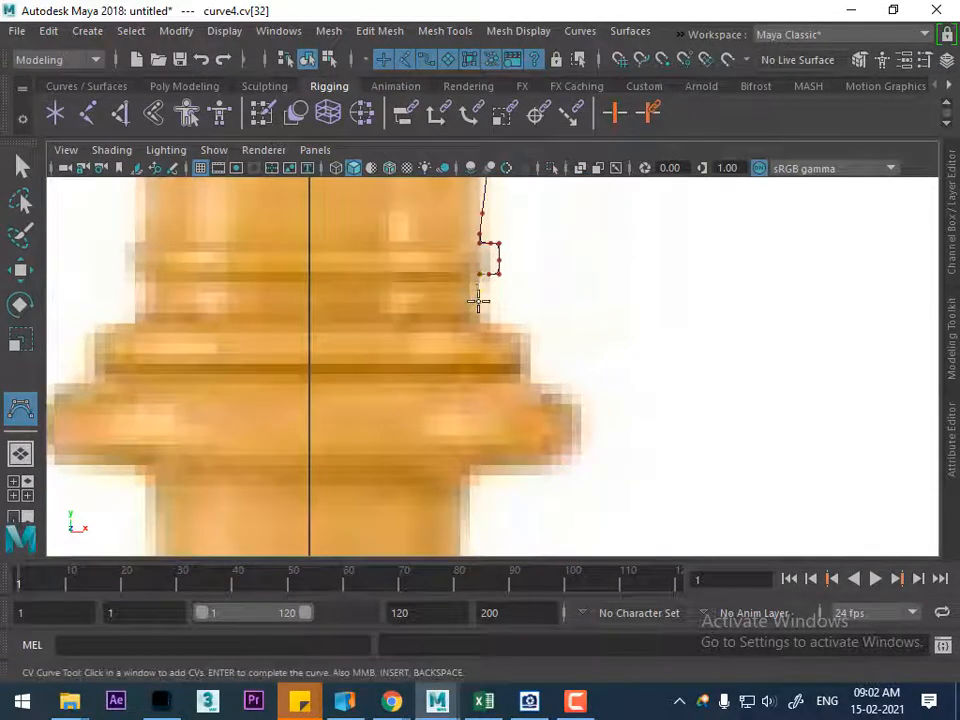
{"action": "left_click", "coordinate": [480, 316]}
{"action": "left_click", "coordinate": [529, 321]}
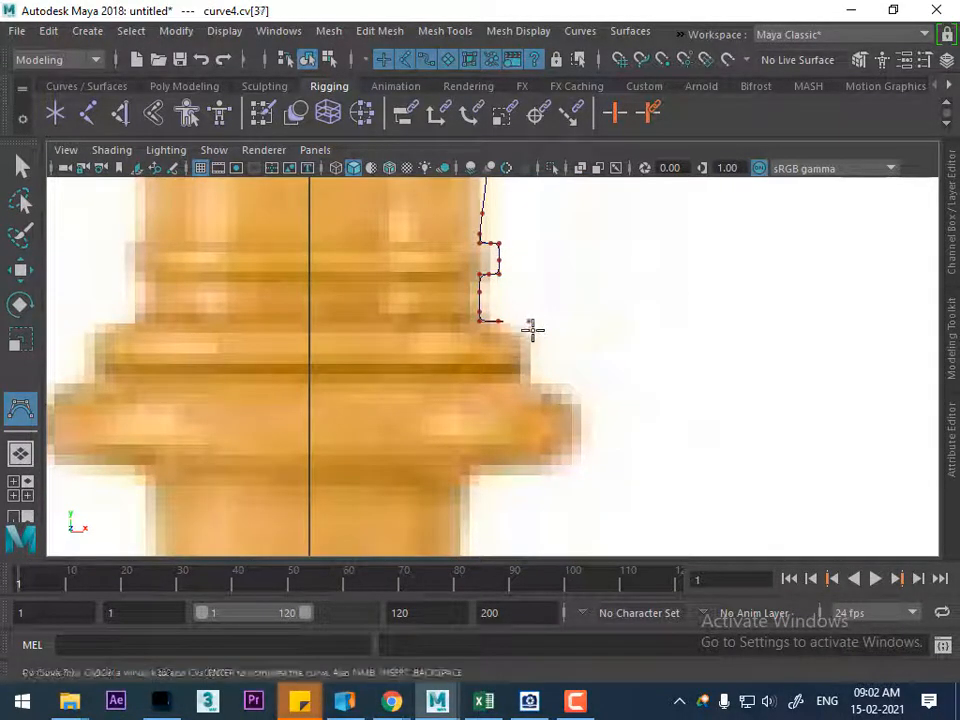
Outline the queen's widest collar with a squared step out, down and back in to the top of the stem
{"action": "left_click", "coordinate": [511, 385]}
{"action": "left_click", "coordinate": [578, 387]}
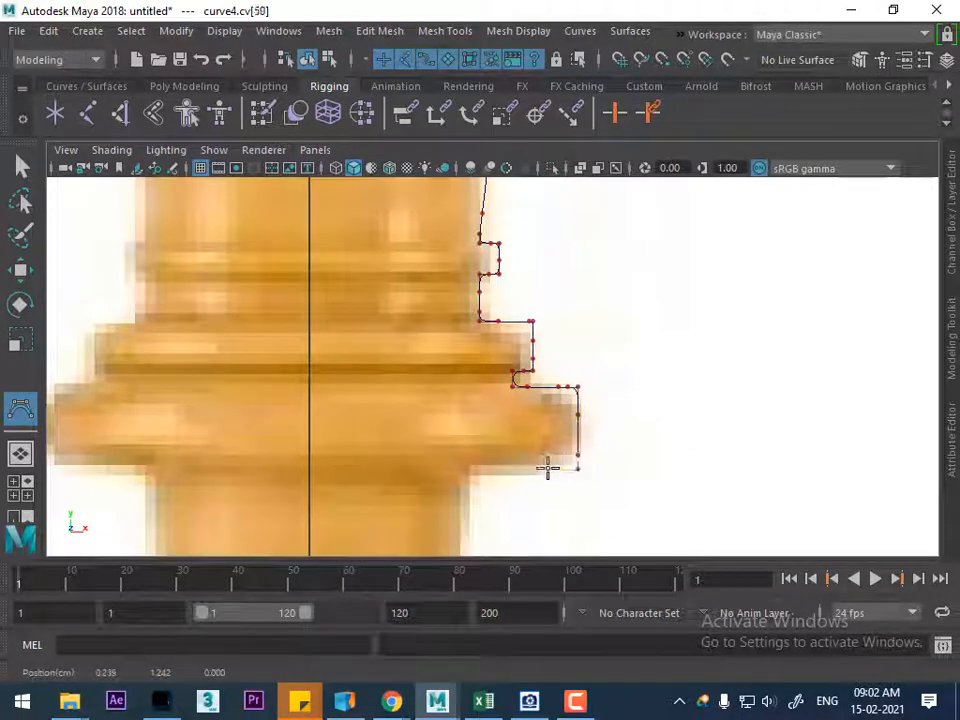
{"action": "left_click", "coordinate": [505, 469]}
{"action": "left_click", "coordinate": [483, 470]}
{"action": "left_click", "coordinate": [470, 471]}
Trace the right side of the queen's stem from below the collar to where it begins to flare
{"action": "scroll", "coordinate": [484, 401], "scroll_direction": "down", "scroll_amount": 7}
{"action": "middle_click_drag", "start_coordinate": [446, 373], "coordinate": [427, 275], "text": "alt"}
{"action": "scroll", "coordinate": [439, 300], "scroll_direction": "up", "scroll_amount": 2}
{"action": "middle_click_drag", "start_coordinate": [504, 394], "coordinate": [467, 349], "text": "alt"}
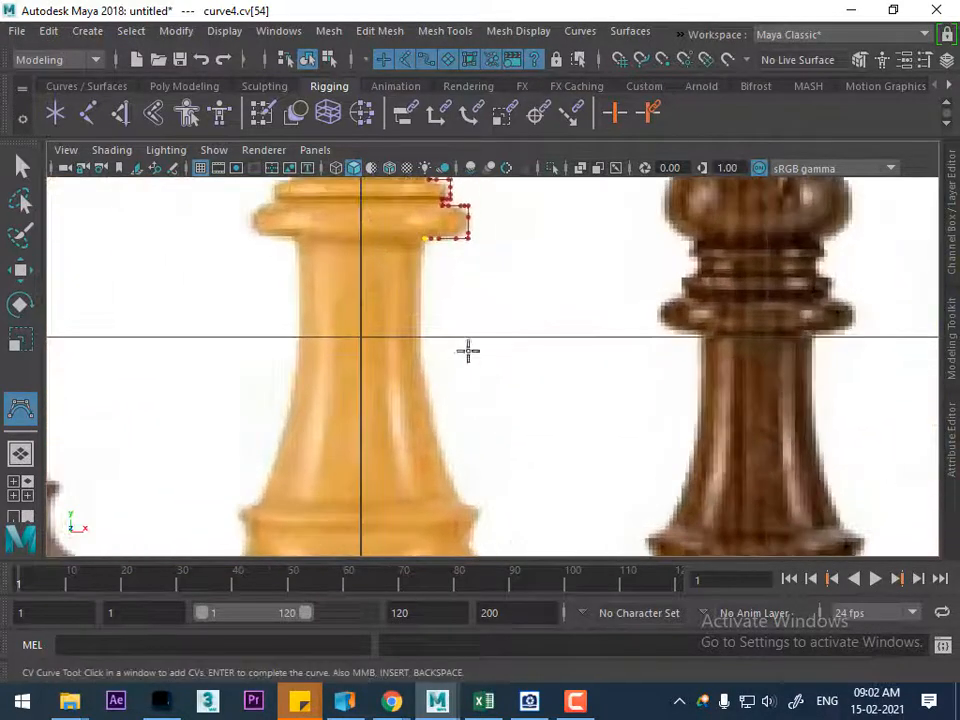
{"action": "left_click", "coordinate": [420, 268]}
{"action": "left_click", "coordinate": [419, 303]}
{"action": "left_click", "coordinate": [420, 364]}
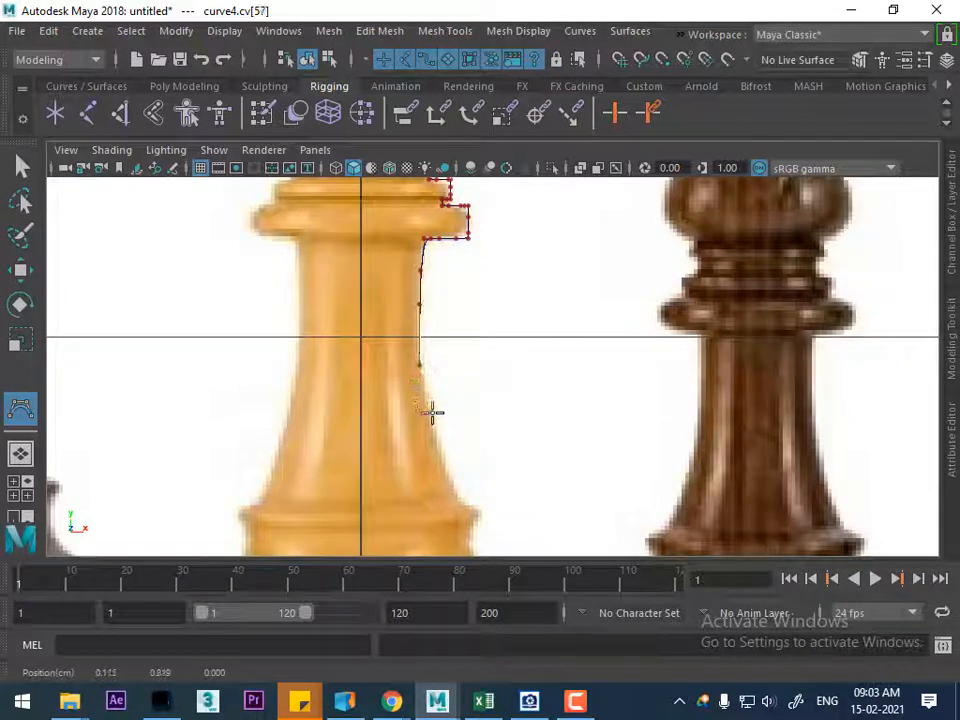
{"action": "left_click", "coordinate": [431, 416]}
Trace the flared lower stem and around the small projecting lip above the base
{"action": "middle_click_drag", "start_coordinate": [425, 411], "coordinate": [380, 279], "text": "alt"}
{"action": "scroll", "coordinate": [376, 290], "scroll_direction": "up", "scroll_amount": 2}
{"action": "left_click", "coordinate": [376, 324]}
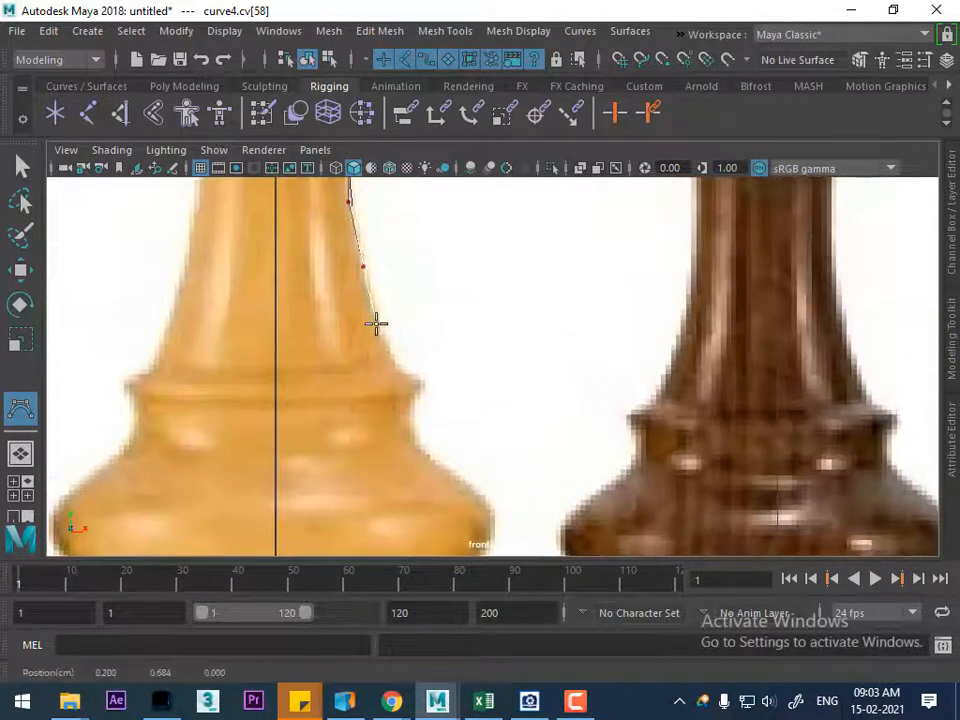
{"action": "scroll", "coordinate": [431, 395], "scroll_direction": "up", "scroll_amount": 2}
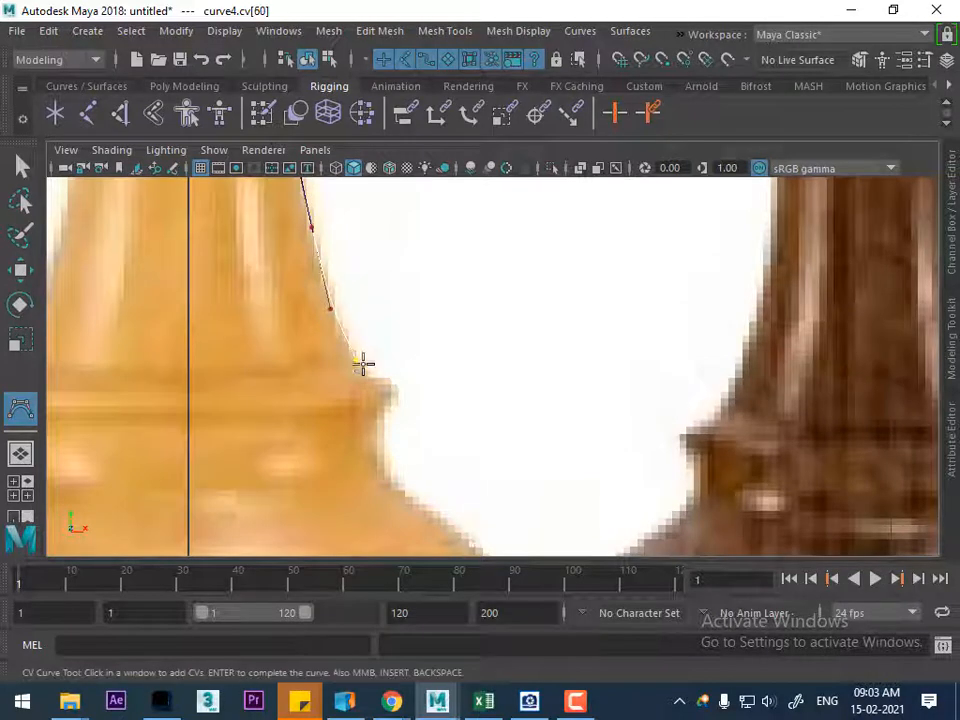
{"action": "scroll", "coordinate": [368, 357], "scroll_direction": "up", "scroll_amount": 1}
{"action": "left_click", "coordinate": [357, 377]}
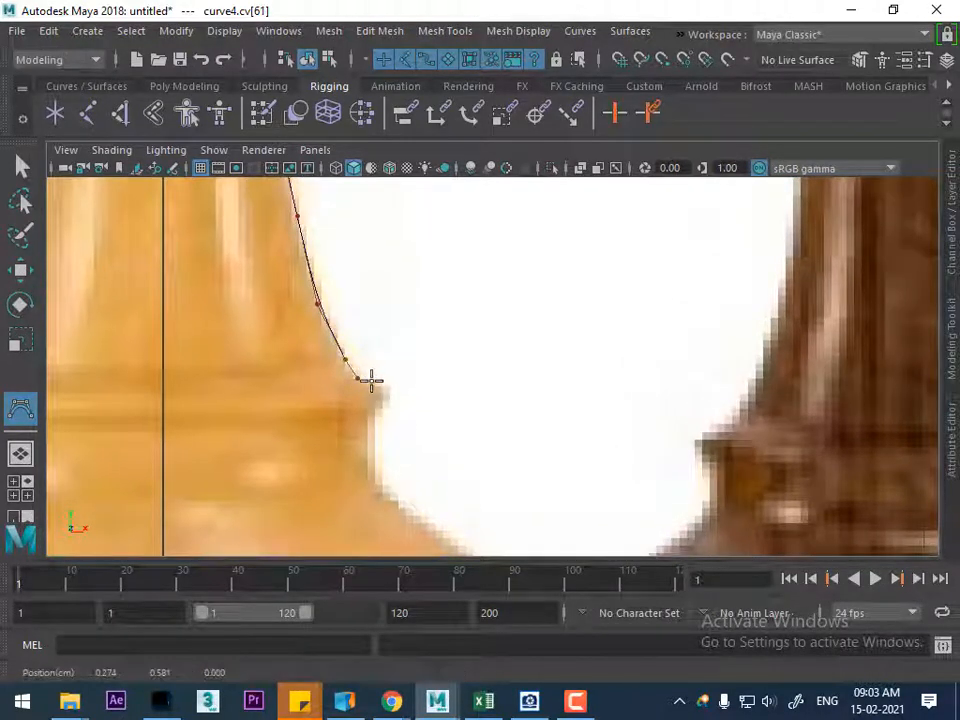
{"action": "left_click", "coordinate": [392, 399]}
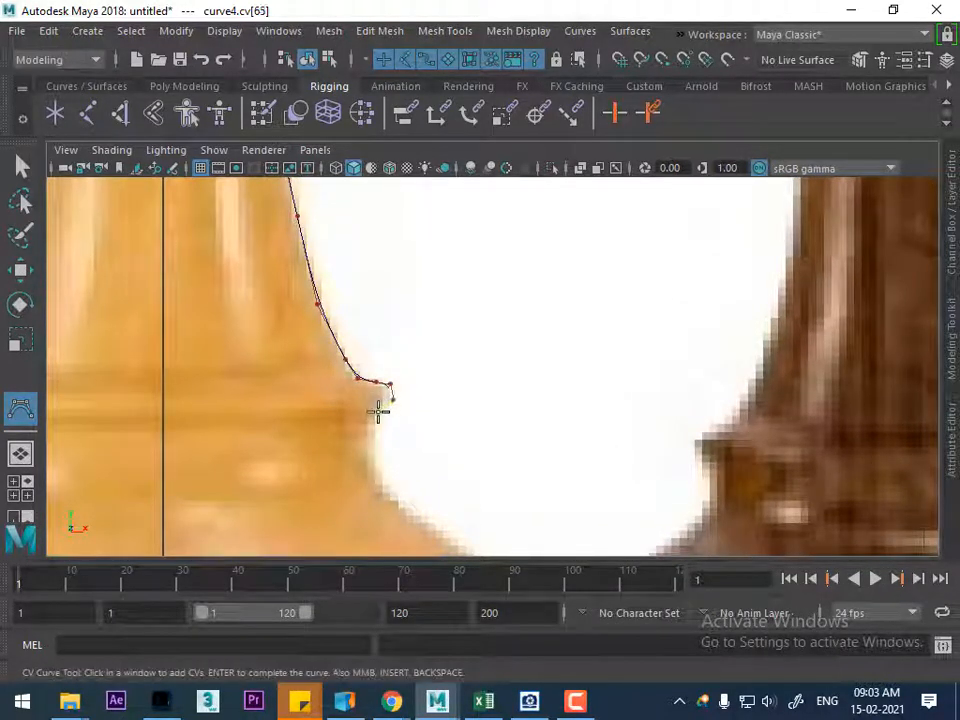
{"action": "left_click", "coordinate": [368, 416]}
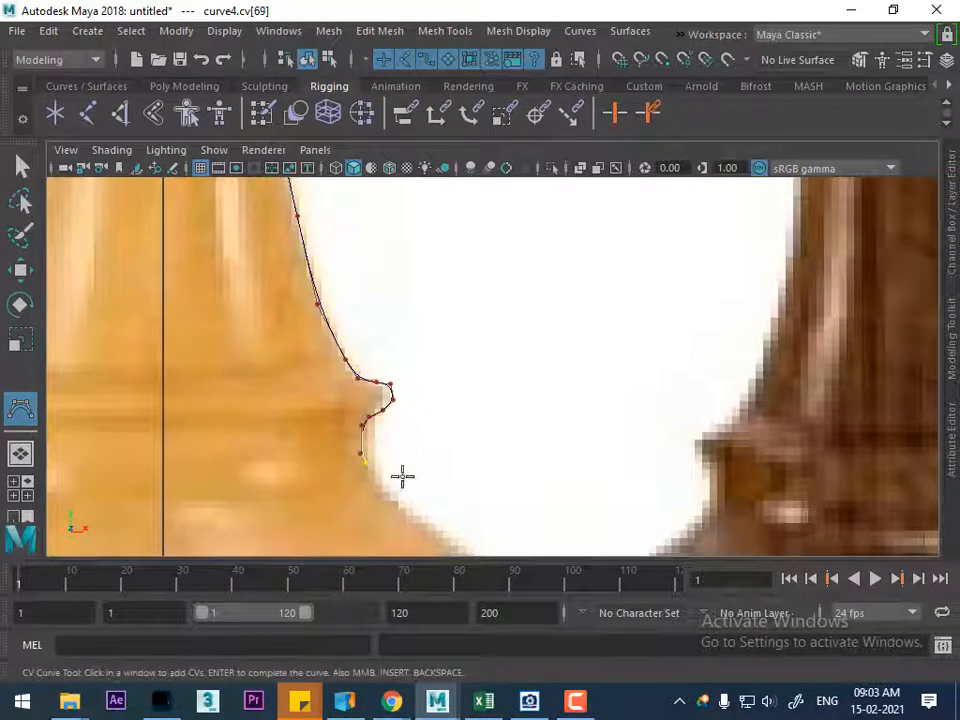
Trace the concave section below the lip and along the outward-sloping shoulder of the base
{"action": "scroll", "coordinate": [390, 465], "scroll_direction": "down", "scroll_amount": 9}
{"action": "scroll", "coordinate": [401, 416], "scroll_direction": "up", "scroll_amount": 2}
{"action": "middle_click_drag", "start_coordinate": [440, 548], "coordinate": [424, 493], "text": "alt"}
{"action": "scroll", "coordinate": [553, 390], "scroll_direction": "up", "scroll_amount": 5}
{"action": "middle_click_drag", "start_coordinate": [453, 346], "coordinate": [453, 412], "text": "alt"}
{"action": "scroll", "coordinate": [453, 412], "scroll_direction": "up", "scroll_amount": 1}
{"action": "left_click", "coordinate": [392, 328]}
{"action": "left_click", "coordinate": [401, 336]}
{"action": "left_click", "coordinate": [418, 352]}
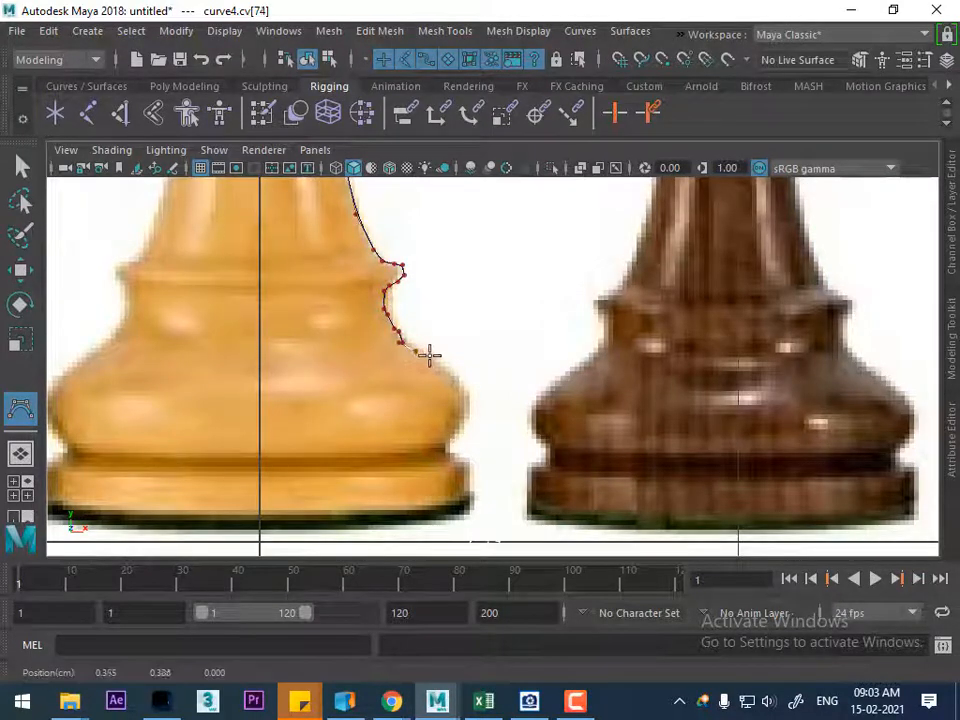
{"action": "left_click", "coordinate": [460, 379]}
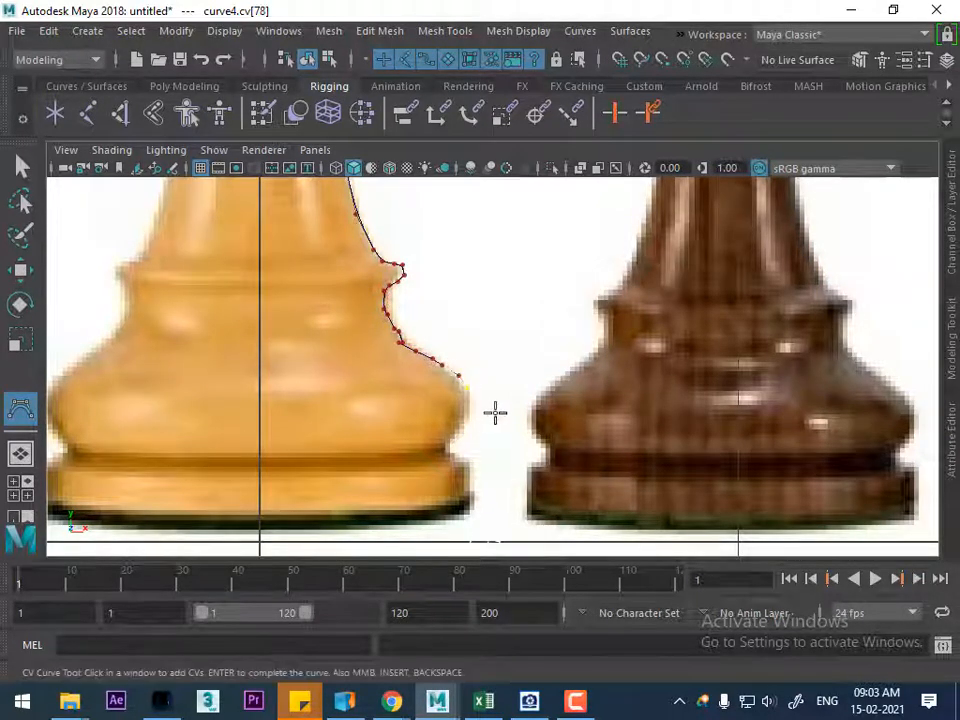
Trace around the rounded bulge of the base and into the groove above the foot
{"action": "scroll", "coordinate": [495, 412], "scroll_direction": "up", "scroll_amount": 5}
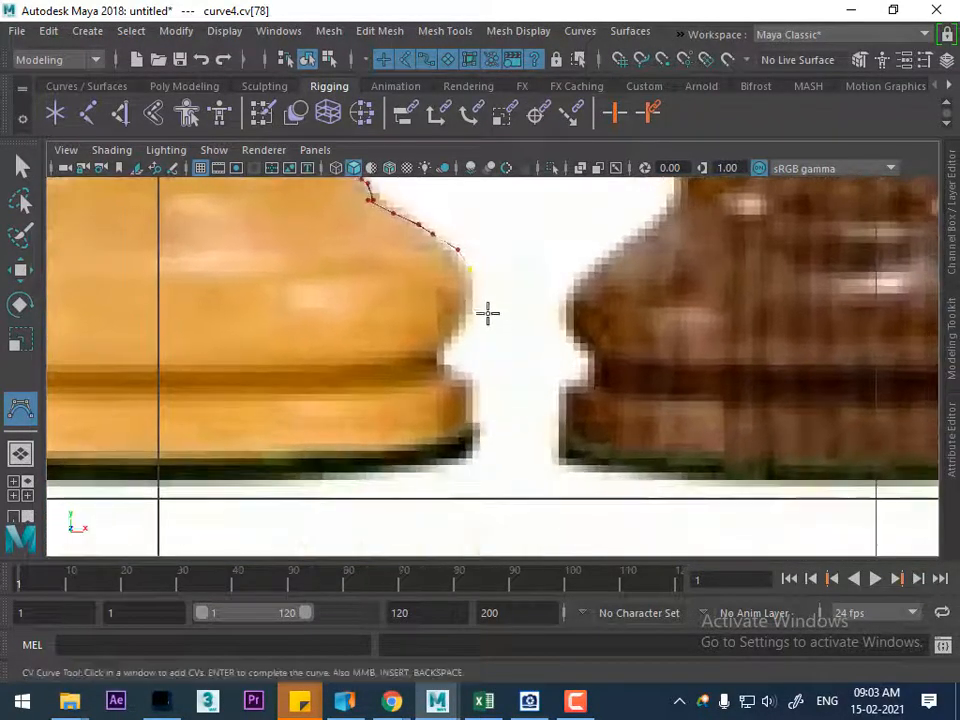
{"action": "left_click", "coordinate": [470, 268]}
{"action": "left_click", "coordinate": [473, 298]}
{"action": "left_click", "coordinate": [463, 324]}
{"action": "left_click", "coordinate": [443, 353]}
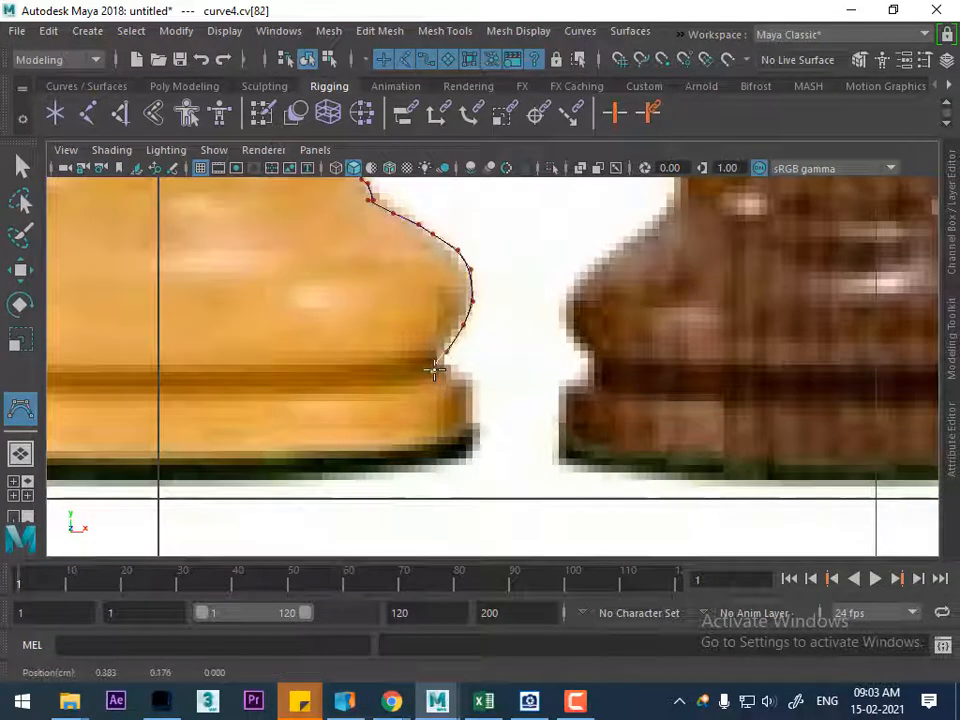
{"action": "left_click", "coordinate": [438, 365]}
{"action": "left_click", "coordinate": [451, 369]}
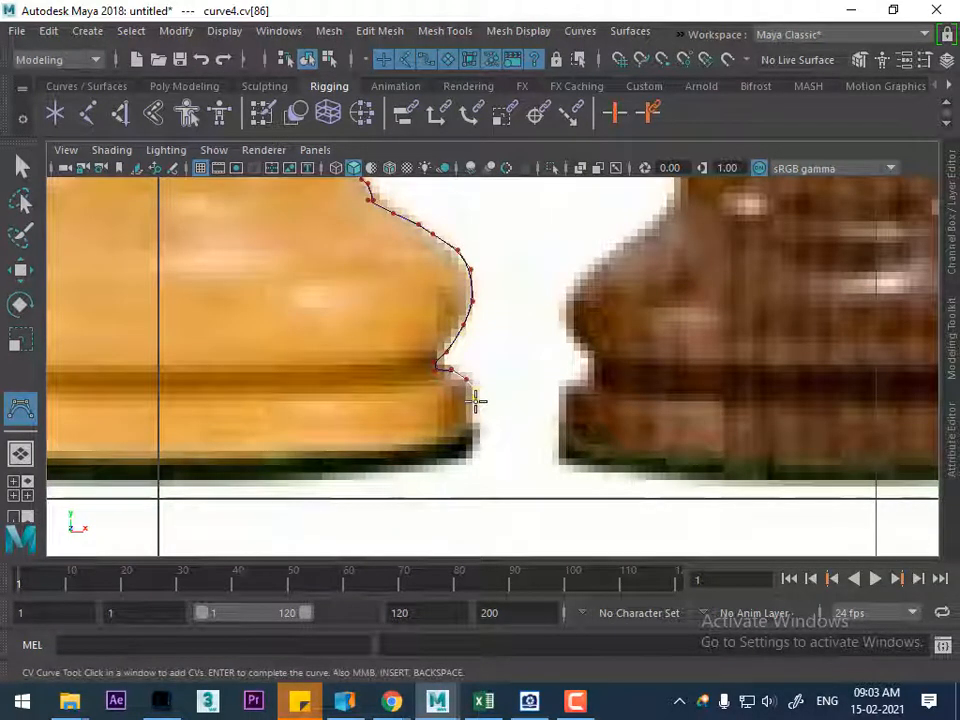
Remove the last misplaced CVs below the groove and retrace the outer edge of the foot
{"action": "key", "text": "BackSpace"}
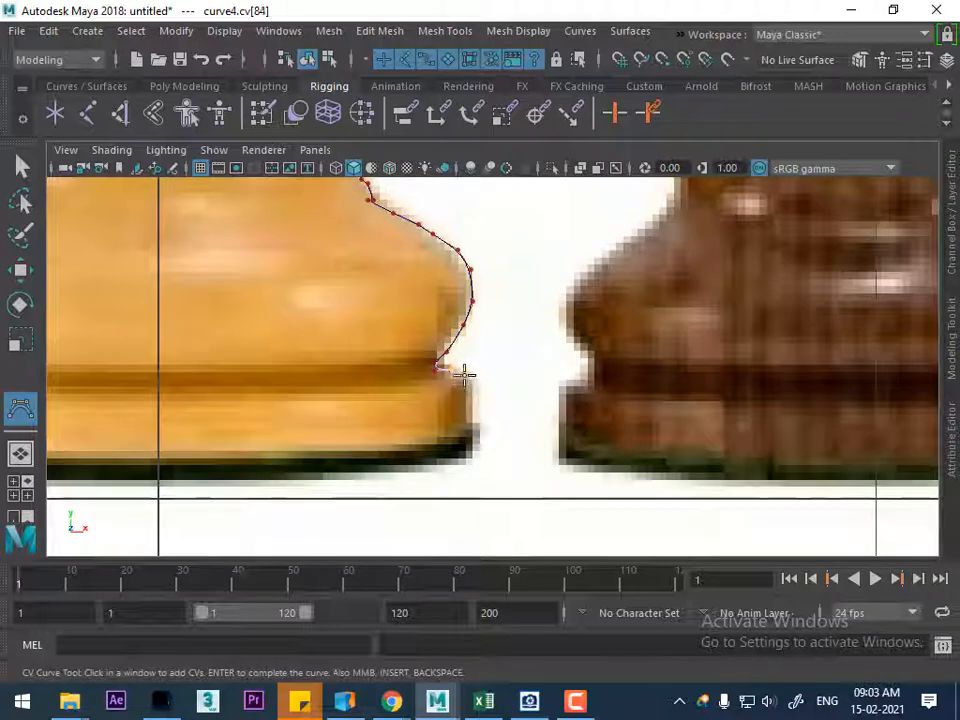
{"action": "left_click", "coordinate": [463, 373]}
{"action": "left_click", "coordinate": [473, 398]}
{"action": "left_click", "coordinate": [475, 414]}
{"action": "left_click", "coordinate": [473, 432]}
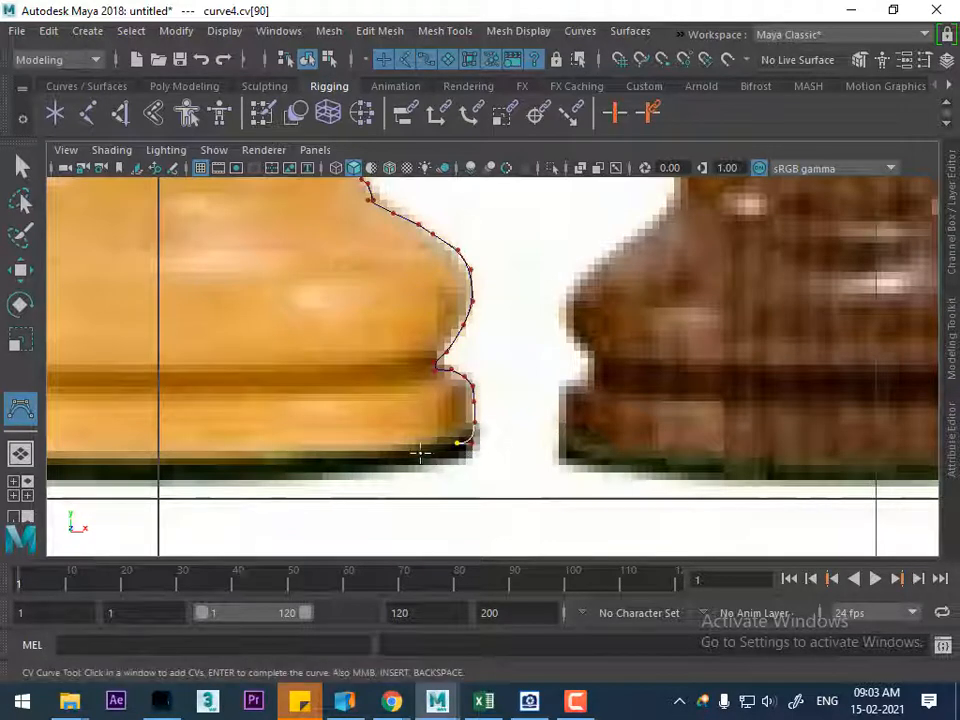
Run the curve straight along the queen's underside to the vertical center line and complete it
{"action": "left_click", "coordinate": [319, 444]}
{"action": "left_click", "coordinate": [185, 444]}
{"action": "left_click", "coordinate": [160, 445]}
{"action": "key", "text": "Return"}
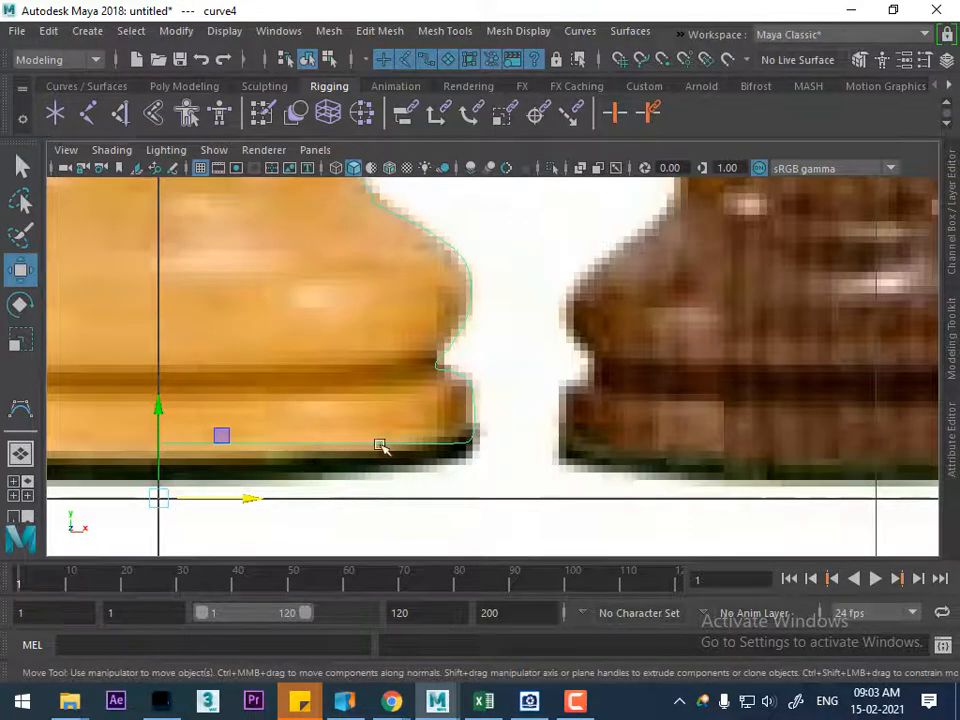
Switch to the perspective view and hide the chess reference image plane
{"action": "scroll", "coordinate": [383, 446], "scroll_direction": "down", "scroll_amount": 10}
{"action": "scroll", "coordinate": [439, 352], "scroll_direction": "up", "scroll_amount": 2}
{"action": "middle_click_drag", "start_coordinate": [439, 352], "coordinate": [436, 438], "text": "alt"}
{"action": "scroll", "coordinate": [506, 440], "scroll_direction": "up", "scroll_amount": 2}
{"action": "left_click_drag", "start_coordinate": [497, 494], "coordinate": [619, 455], "text": "alt"}
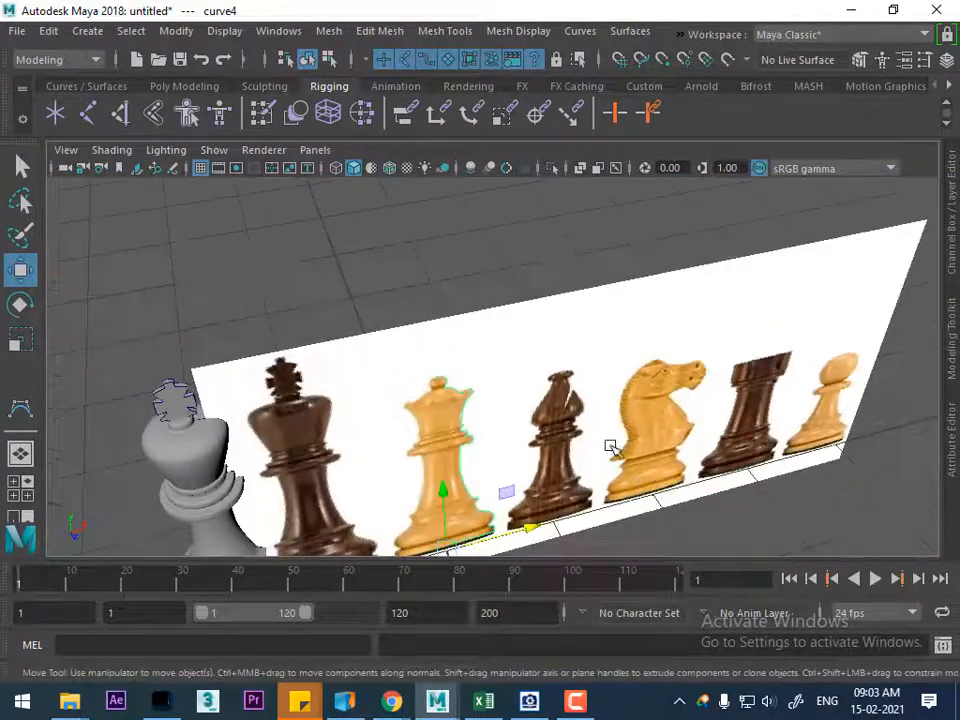
{"action": "left_click", "coordinate": [609, 272]}
{"action": "key", "text": "h"}
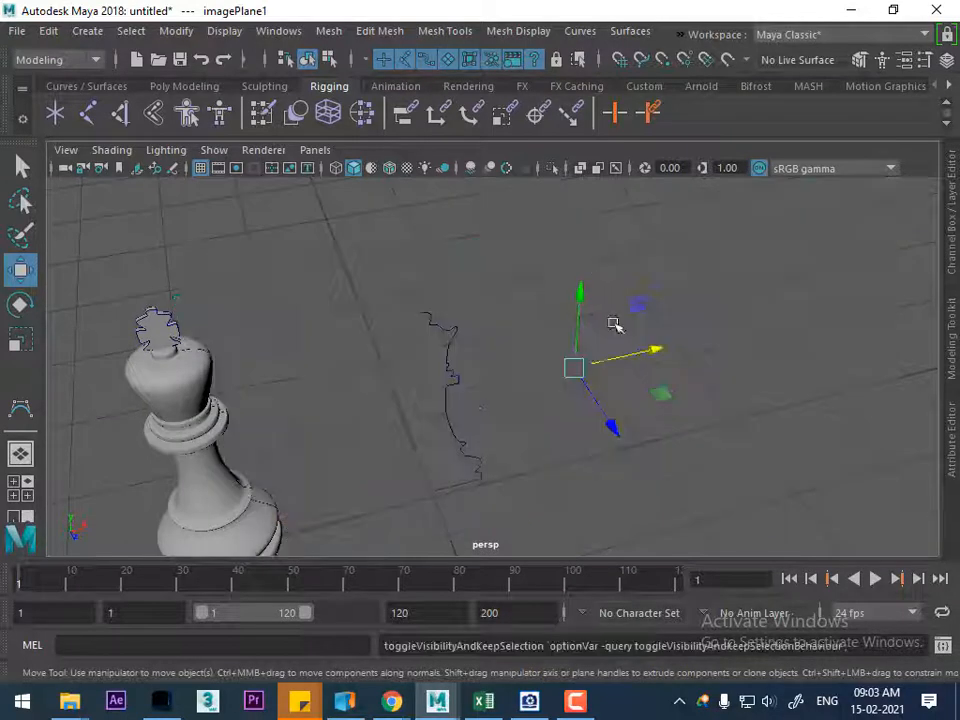
Revolve the queen's profile curve into a full surface with the Revolve command and deselect it
{"action": "left_click", "coordinate": [455, 335]}
{"action": "mouse_move", "coordinate": [489, 347]}
{"action": "left_mouse_down", "text": "alt"}
{"action": "mouse_move", "coordinate": [489, 369]}
{"action": "mouse_move", "coordinate": [455, 342]}
{"action": "mouse_move", "coordinate": [472, 332]}
{"action": "left_mouse_up", "text": "alt"}
{"action": "left_click", "coordinate": [632, 31]}
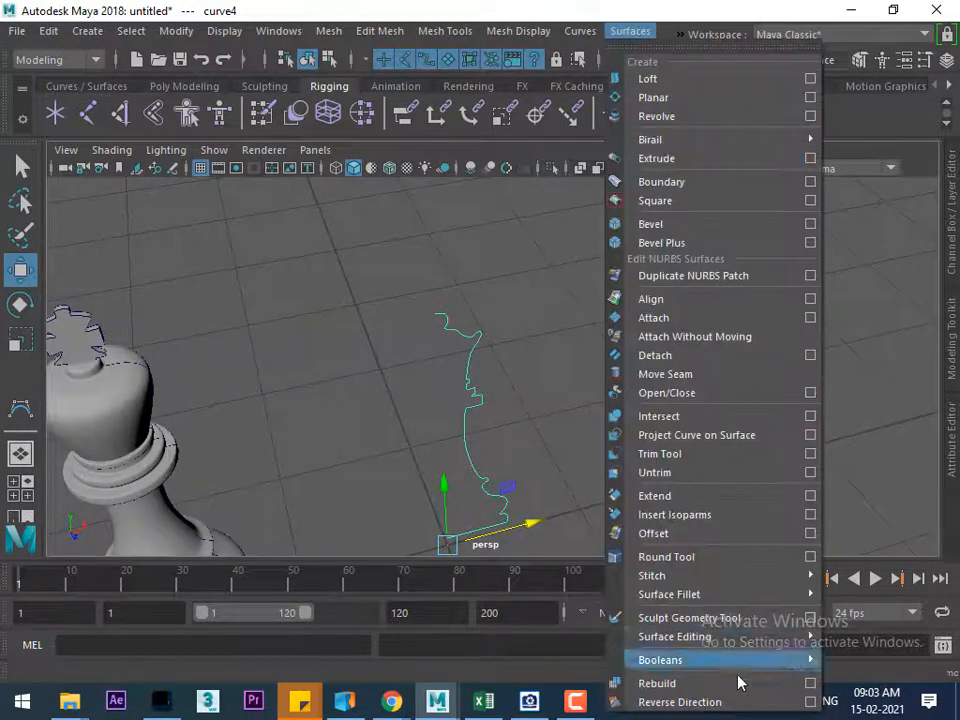
{"action": "left_click", "coordinate": [686, 706]}
{"action": "left_click", "coordinate": [502, 330]}
{"action": "left_click", "coordinate": [470, 371]}
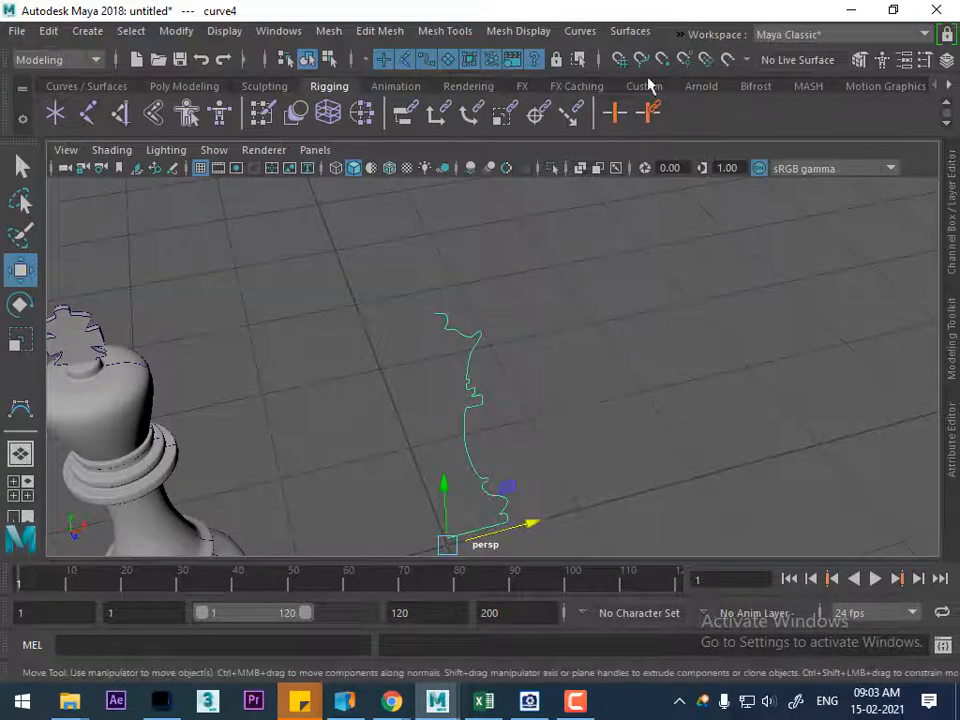
{"action": "left_click", "coordinate": [580, 31]}
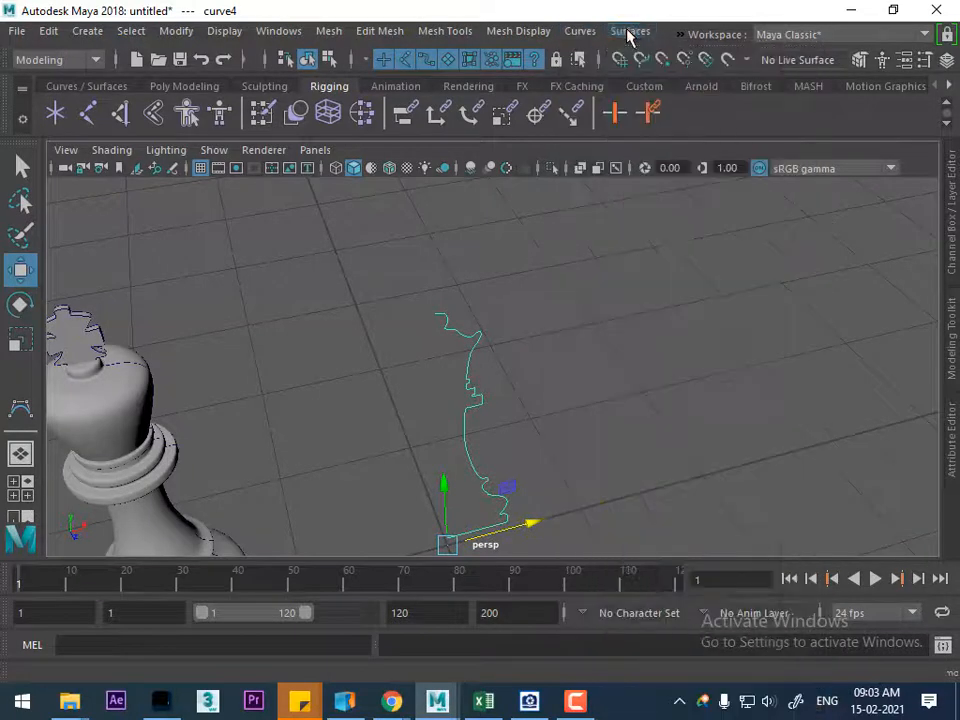
{"action": "left_click", "coordinate": [633, 36]}
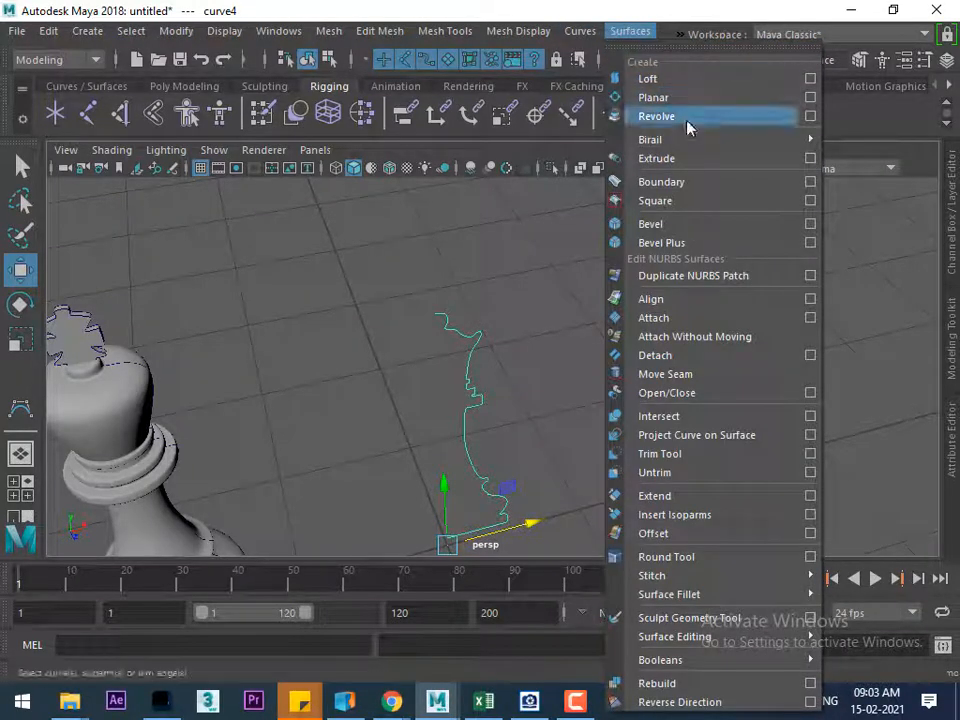
{"action": "left_click", "coordinate": [680, 117]}
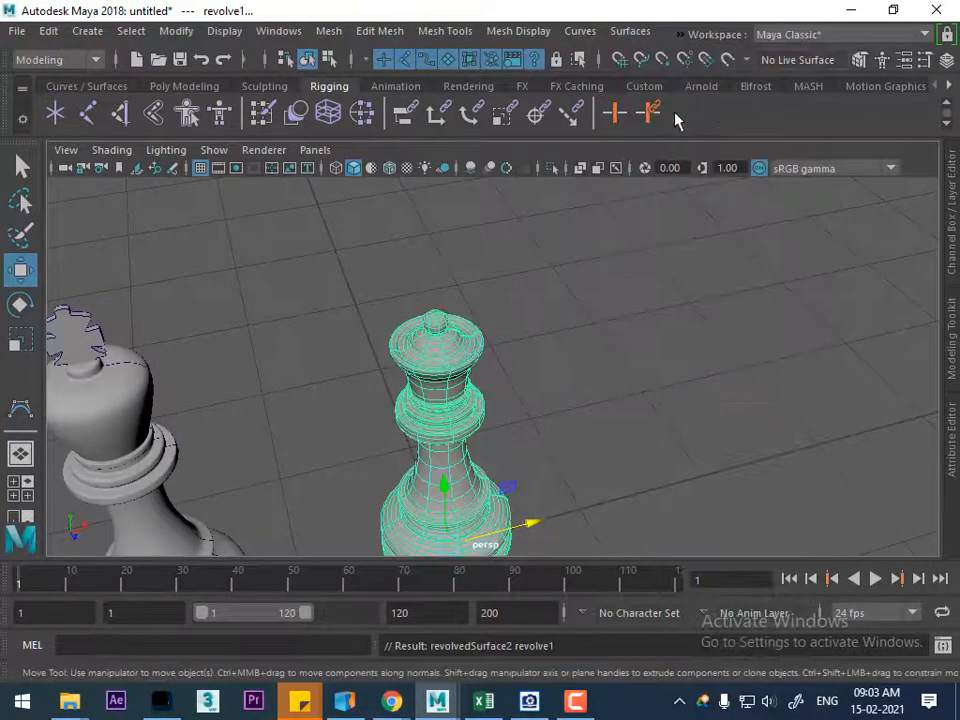
{"action": "left_click", "coordinate": [561, 450]}
{"action": "left_click_drag", "start_coordinate": [561, 450], "coordinate": [529, 450], "text": "alt"}
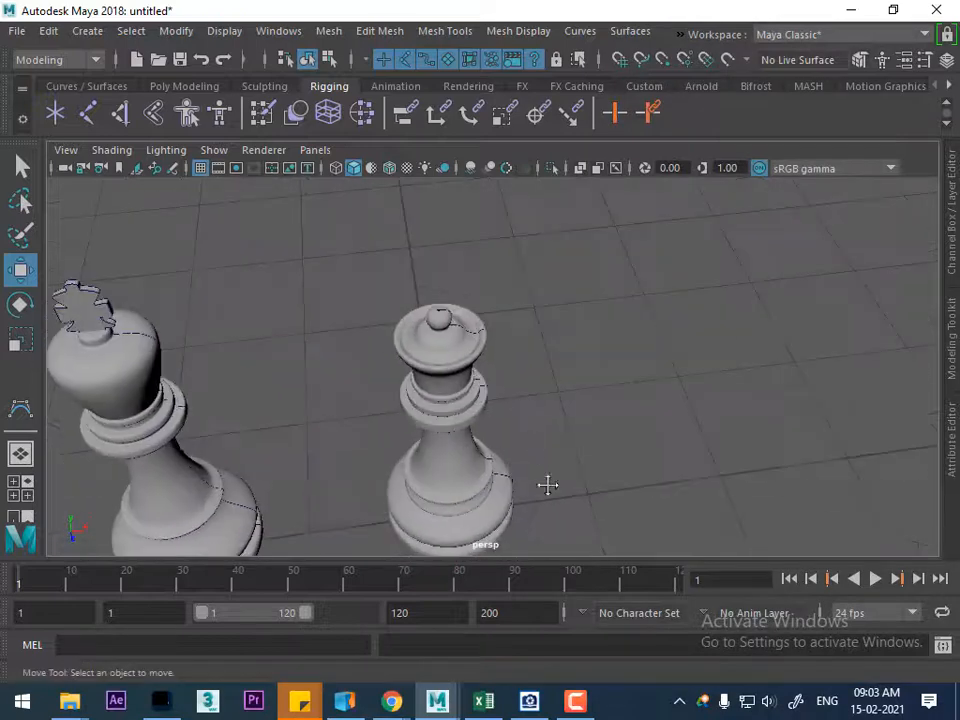
Close the small hole on top of the queen's finial by moving the profile curve's end CV onto the central axis
{"action": "scroll", "coordinate": [529, 450], "scroll_direction": "up", "scroll_amount": 6}
{"action": "middle_click_drag", "start_coordinate": [529, 450], "coordinate": [757, 707], "text": "alt"}
{"action": "middle_click_drag", "start_coordinate": [643, 473], "coordinate": [574, 452], "text": "alt"}
{"action": "scroll", "coordinate": [600, 445], "scroll_direction": "up", "scroll_amount": 3}
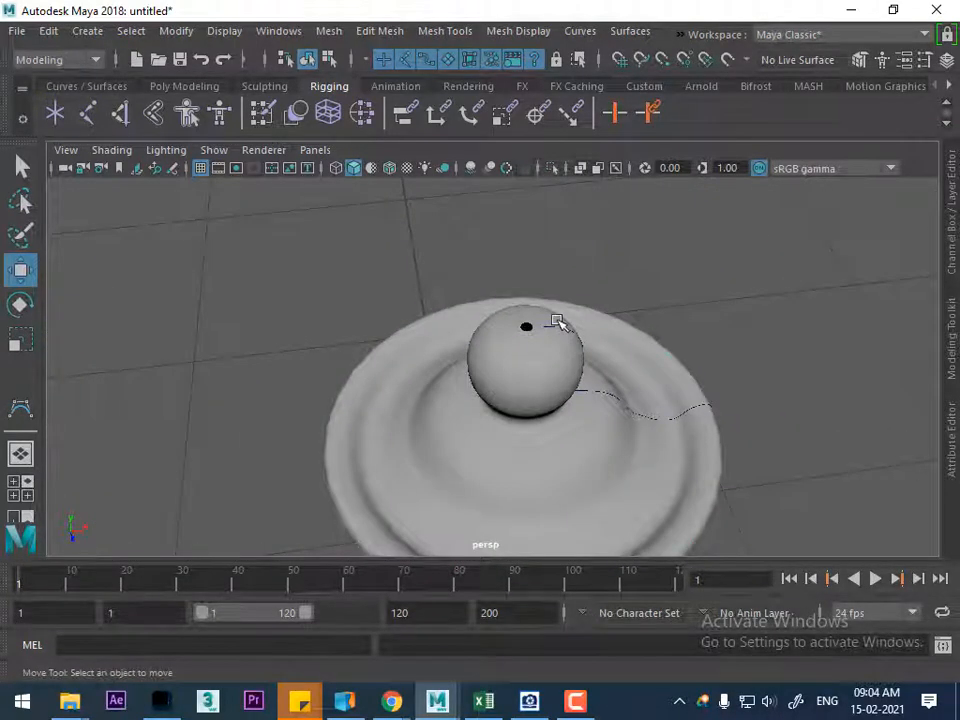
{"action": "left_click", "coordinate": [580, 329]}
{"action": "left_click", "coordinate": [690, 303]}
{"action": "left_click", "coordinate": [567, 328]}
{"action": "right_click_drag", "start_coordinate": [742, 293], "coordinate": [672, 285]}
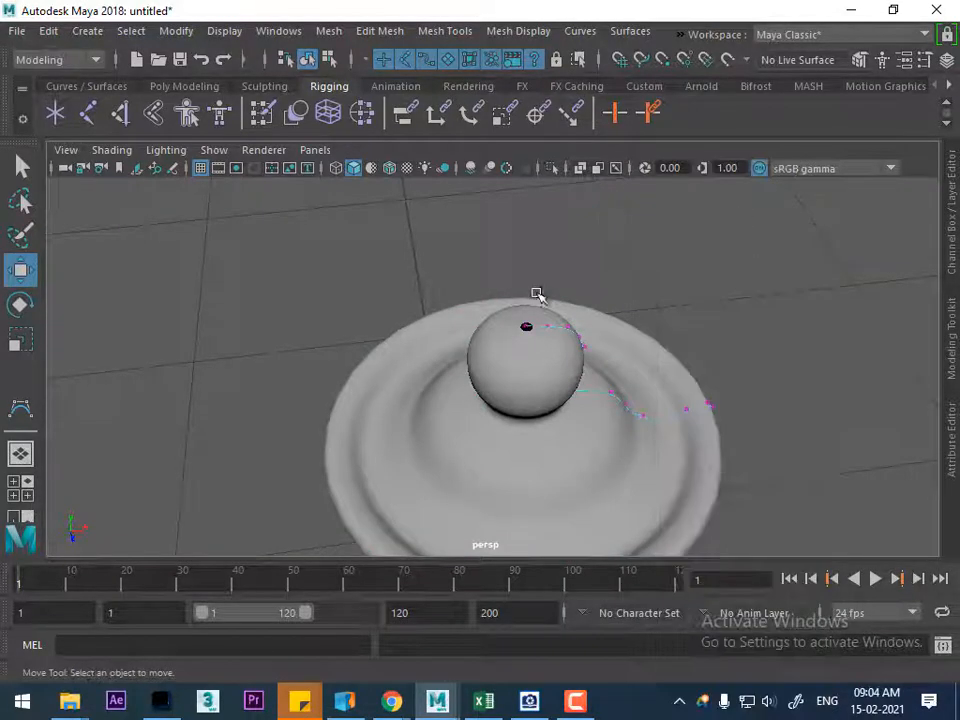
{"action": "left_click", "coordinate": [525, 328]}
{"action": "left_click_drag", "start_coordinate": [615, 316], "coordinate": [618, 316]}
{"action": "right_click_drag", "start_coordinate": [681, 197], "coordinate": [773, 170]}
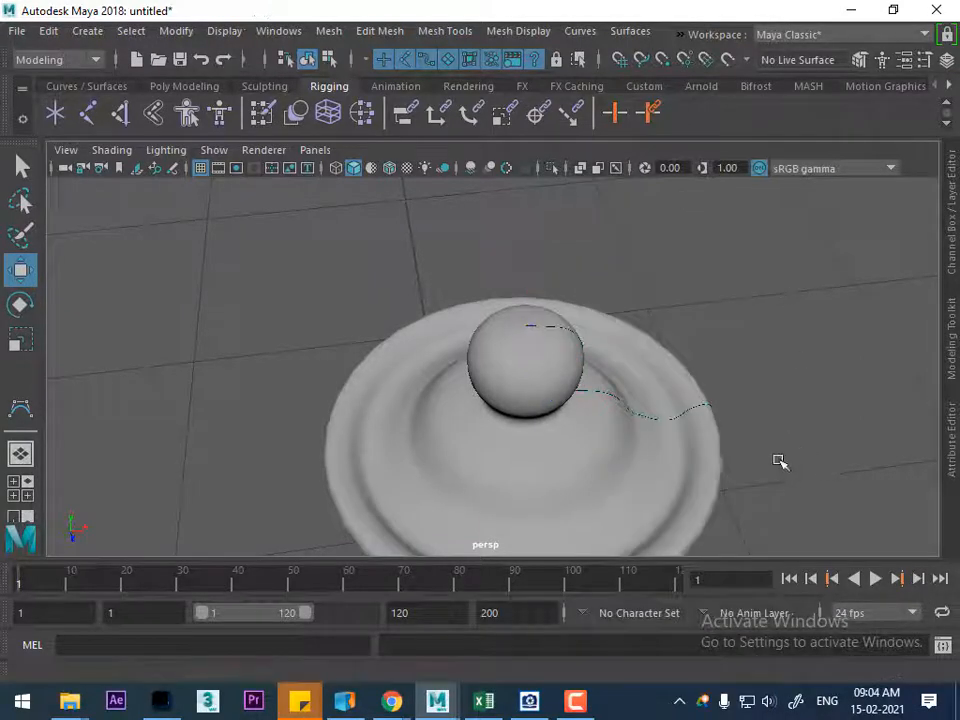
Select the queen's revolved surface and display its control vertices
{"action": "scroll", "coordinate": [750, 461], "scroll_direction": "down", "scroll_amount": 3}
{"action": "left_click_drag", "start_coordinate": [718, 461], "coordinate": [673, 478], "text": "alt"}
{"action": "middle_click_drag", "start_coordinate": [660, 430], "coordinate": [605, 206], "text": "alt"}
{"action": "scroll", "coordinate": [605, 206], "scroll_direction": "down", "scroll_amount": 3}
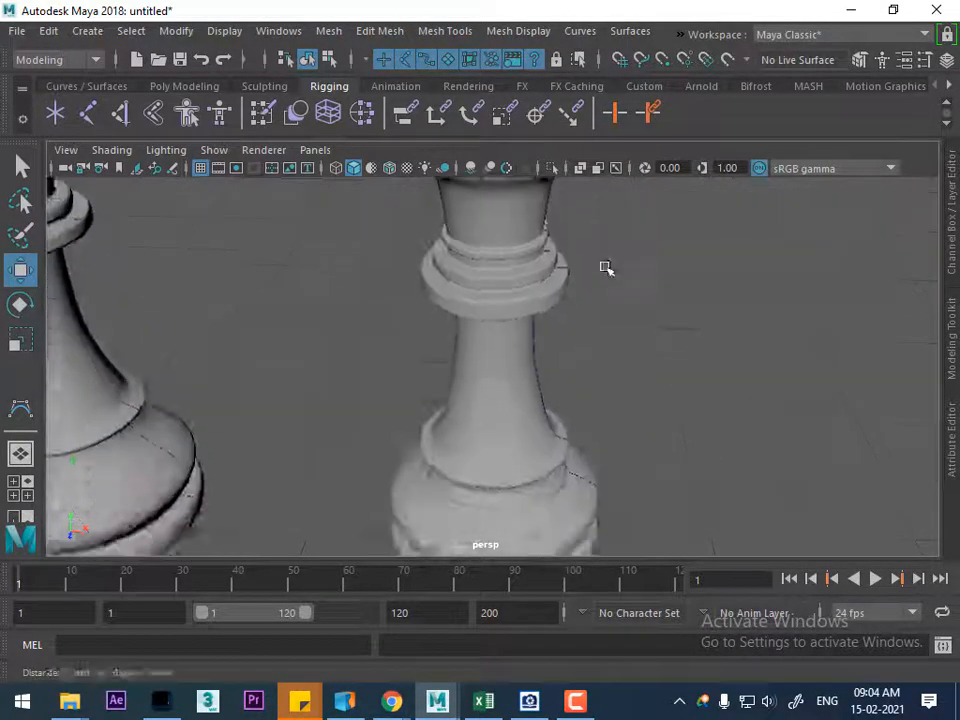
{"action": "scroll", "coordinate": [617, 429], "scroll_direction": "down", "scroll_amount": 3}
{"action": "left_click_drag", "start_coordinate": [617, 429], "coordinate": [564, 360], "text": "alt"}
{"action": "scroll", "coordinate": [628, 538], "scroll_direction": "up", "scroll_amount": 4}
{"action": "scroll", "coordinate": [482, 358], "scroll_direction": "down", "scroll_amount": 2}
{"action": "left_click", "coordinate": [455, 358]}
{"action": "left_click_drag", "start_coordinate": [455, 358], "coordinate": [533, 393], "text": "alt"}
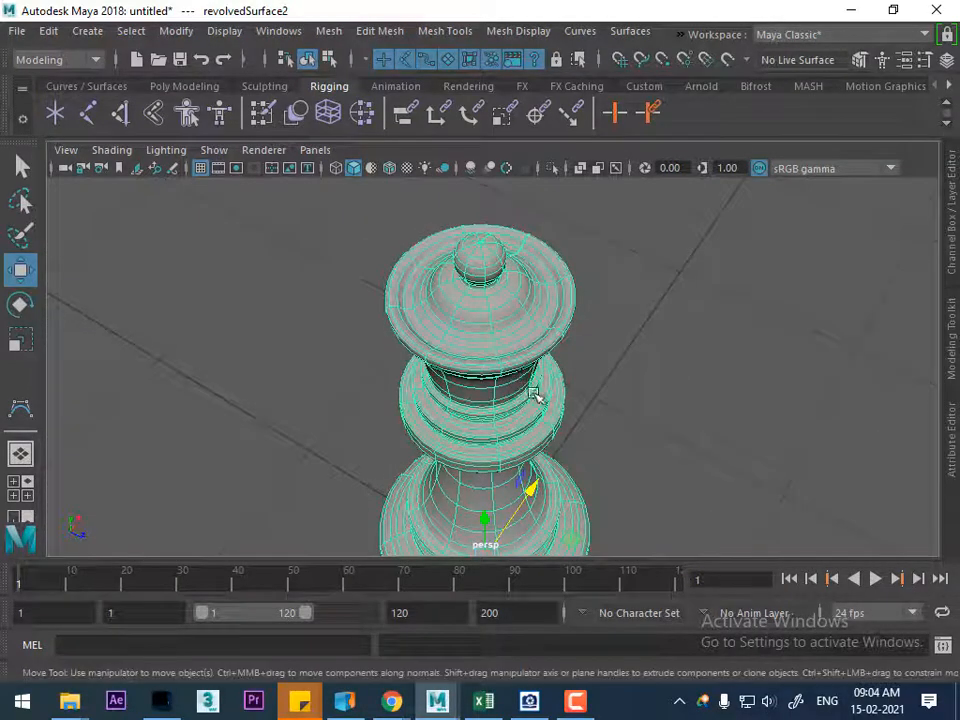
{"action": "left_click_drag", "start_coordinate": [725, 395], "coordinate": [664, 388], "text": "alt"}
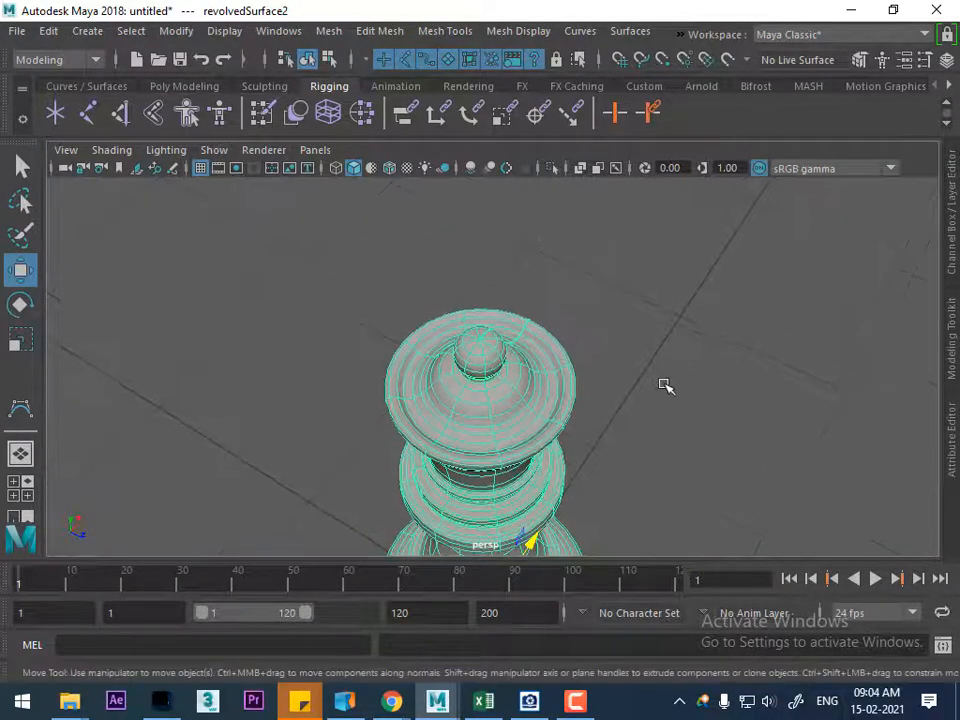
{"action": "right_click_drag", "start_coordinate": [770, 198], "coordinate": [621, 192]}
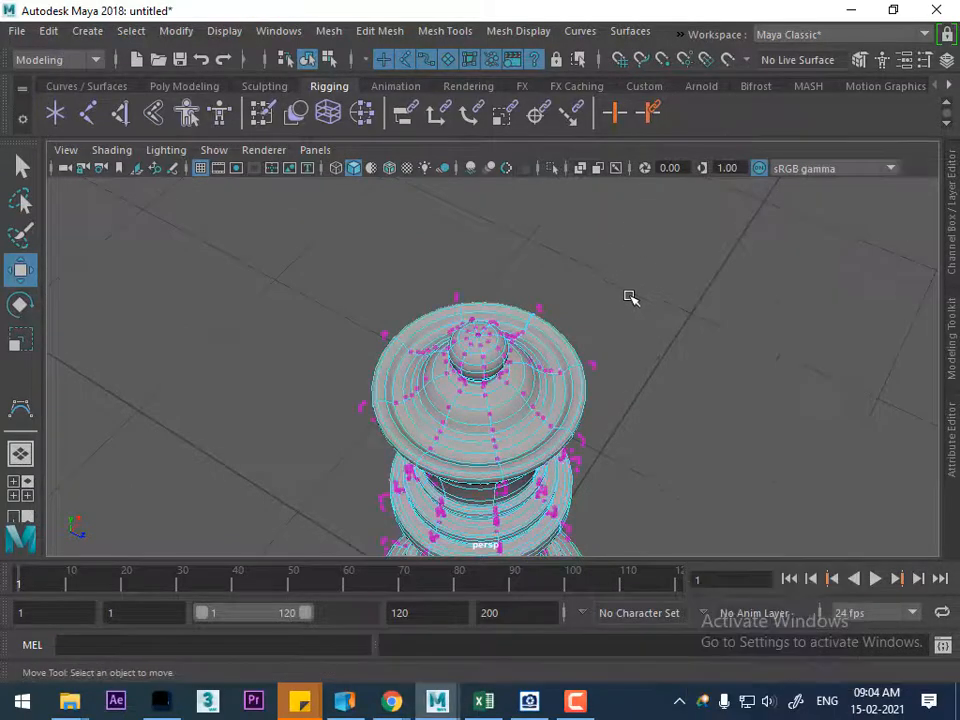
Try to scallop the crown rim by lowering alternate groups of surface CVs, and undo the attempt
{"action": "scroll", "coordinate": [615, 345], "scroll_direction": "up", "scroll_amount": 3}
{"action": "left_click_drag", "start_coordinate": [615, 345], "coordinate": [660, 343], "text": "alt"}
{"action": "left_click_drag", "start_coordinate": [536, 268], "coordinate": [763, 316]}
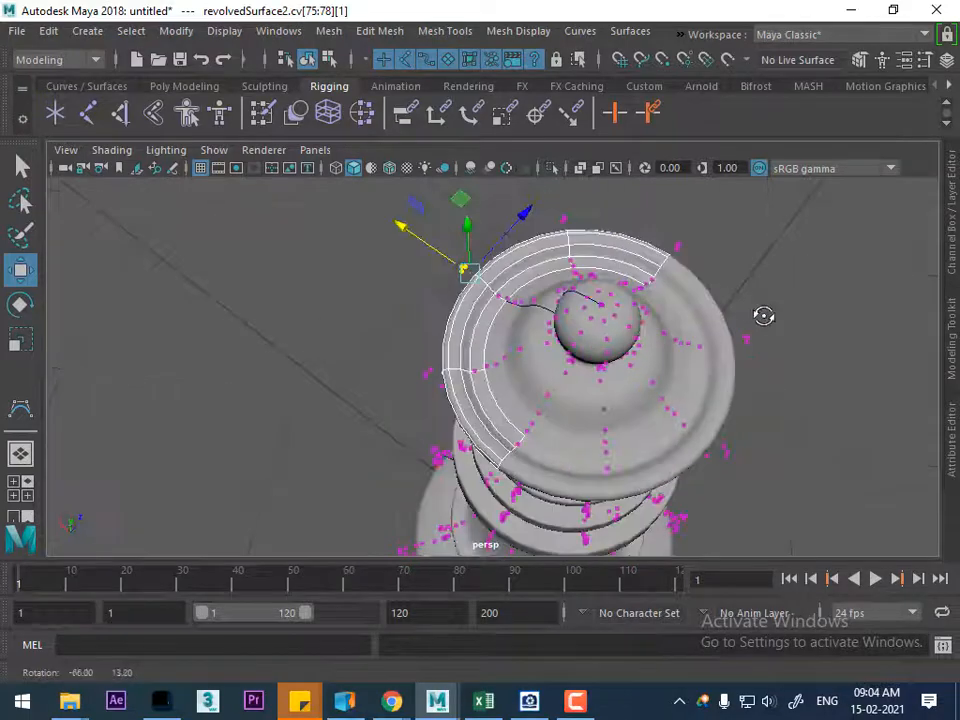
{"action": "left_click_drag", "start_coordinate": [704, 222], "coordinate": [658, 260], "text": "shift"}
{"action": "left_click_drag", "start_coordinate": [775, 290], "coordinate": [810, 313], "text": "alt"}
{"action": "left_click_drag", "start_coordinate": [697, 308], "coordinate": [773, 274], "text": "alt"}
{"action": "left_click", "coordinate": [475, 248]}
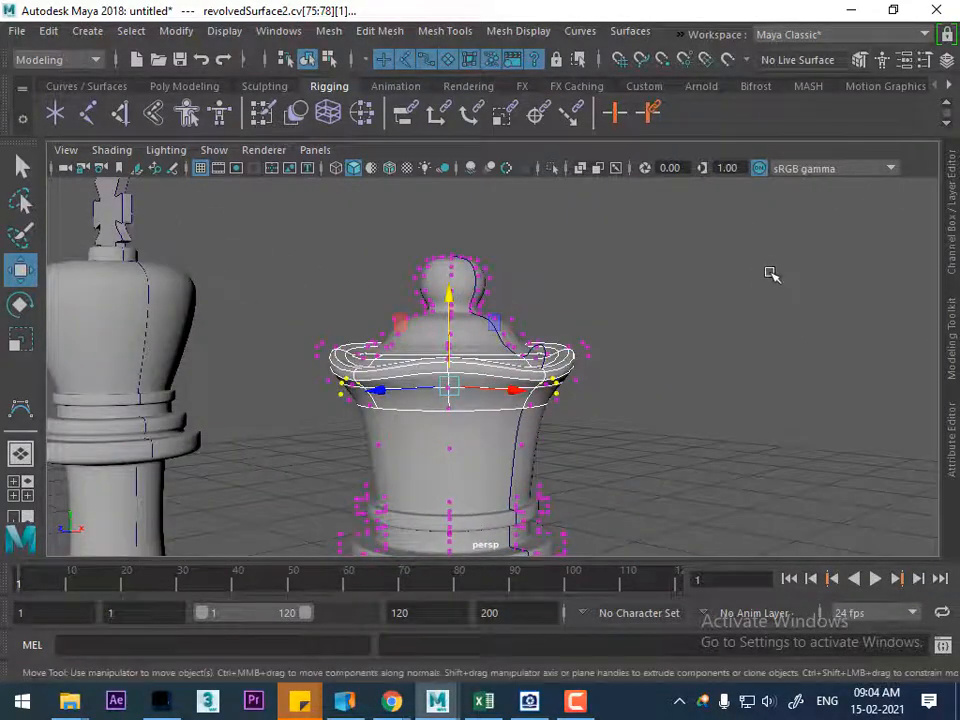
{"action": "key", "text": "ctrl+z"}
{"action": "key", "text": "ctrl+z"}
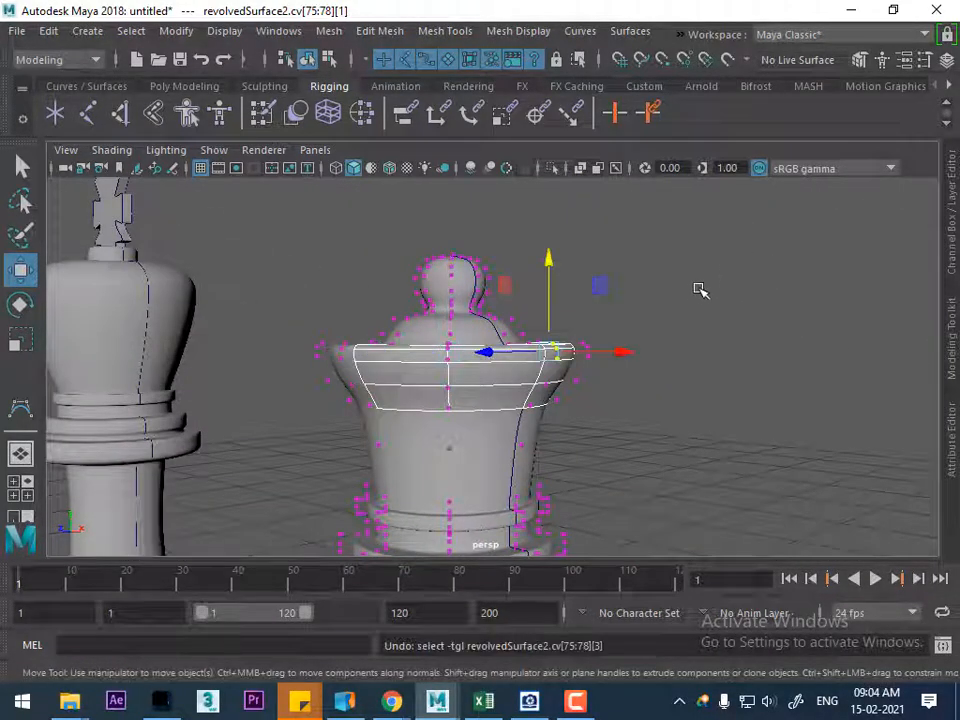
{"action": "key", "text": "ctrl+z"}
Delete the queen's revolved surface and revolve its profile curve again with 16 segments
{"action": "right_click_drag", "start_coordinate": [469, 350], "coordinate": [566, 167]}
{"action": "left_click", "coordinate": [480, 383]}
{"action": "key", "text": "Delete"}
{"action": "left_click", "coordinate": [527, 378]}
{"action": "left_click", "coordinate": [580, 31]}
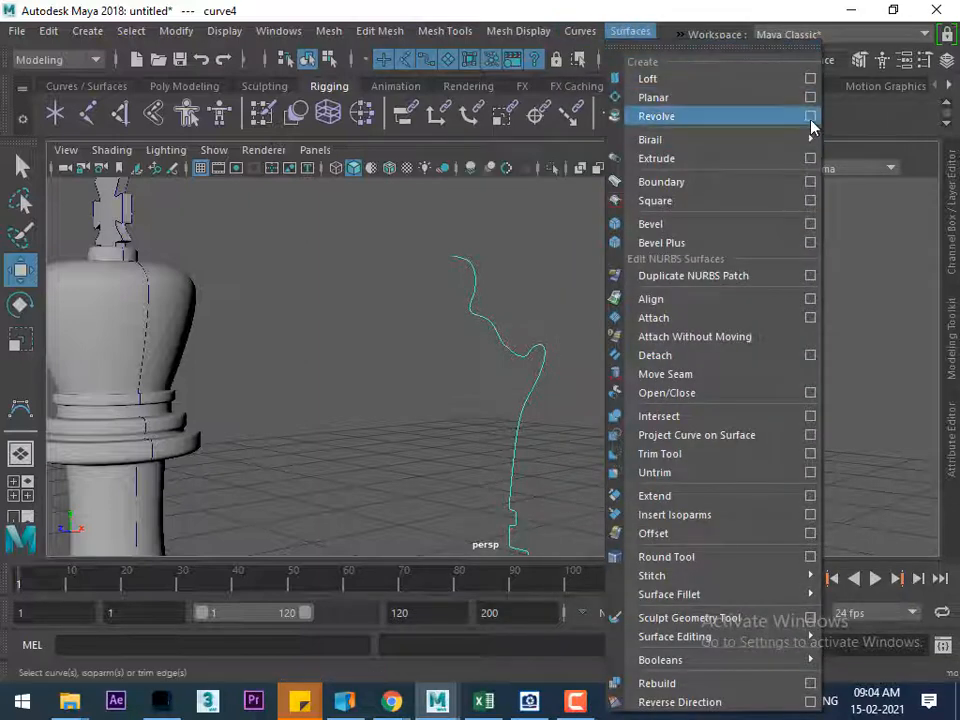
{"action": "left_click", "coordinate": [811, 118]}
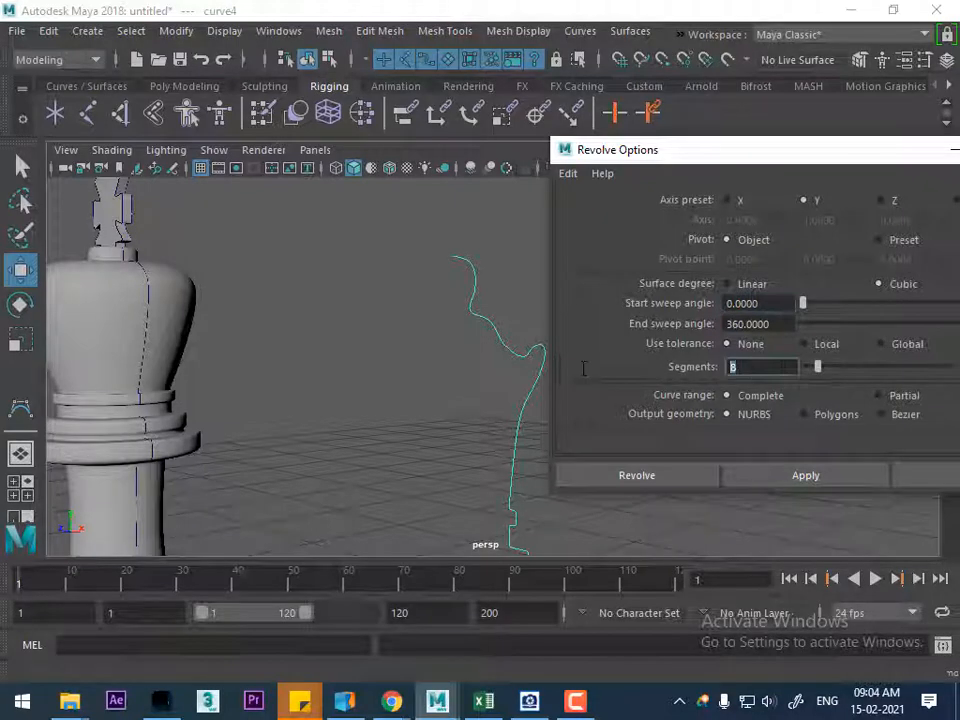
{"action": "type", "text": "16"}
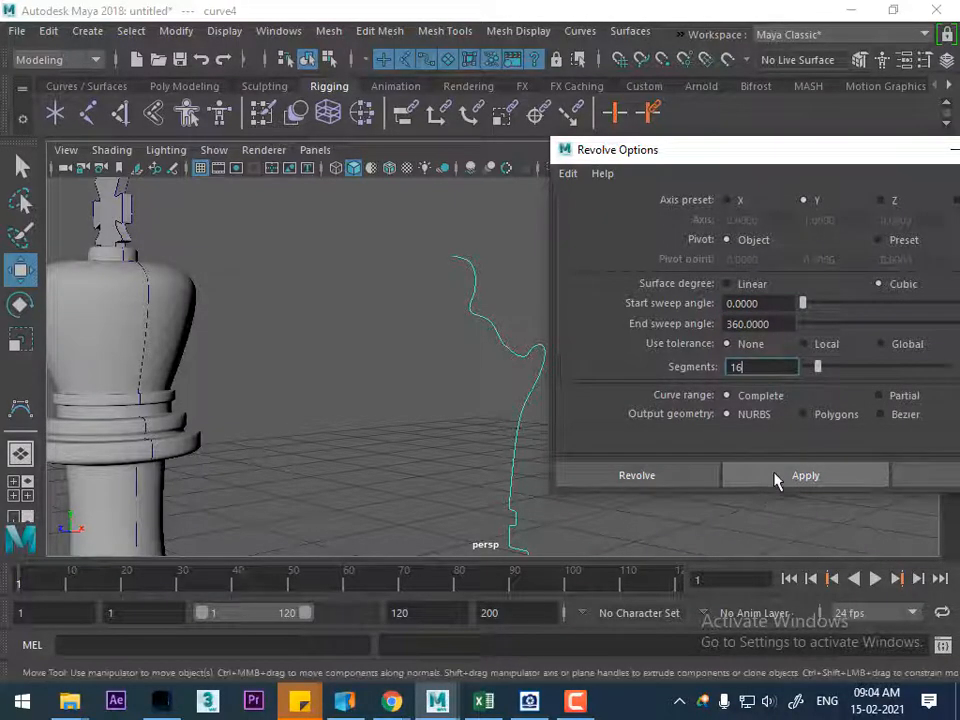
{"action": "left_click", "coordinate": [776, 480]}
{"action": "left_click_drag", "start_coordinate": [500, 500], "coordinate": [537, 509], "text": "alt"}
{"action": "left_click", "coordinate": [926, 482]}
Display the control vertices of the new queen surface around the crown
{"action": "scroll", "coordinate": [576, 392], "scroll_direction": "up", "scroll_amount": 5}
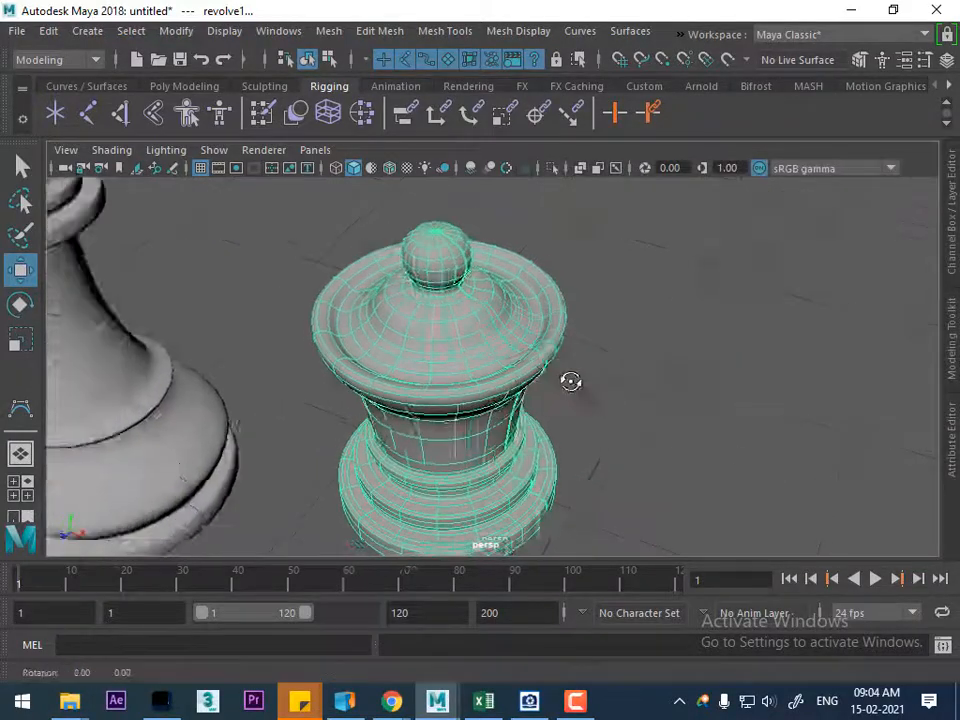
{"action": "left_click_drag", "start_coordinate": [580, 405], "coordinate": [587, 422], "text": "alt"}
{"action": "right_click_drag", "start_coordinate": [678, 319], "coordinate": [570, 200]}
{"action": "scroll", "coordinate": [609, 401], "scroll_direction": "up", "scroll_amount": 4}
{"action": "left_click_drag", "start_coordinate": [609, 401], "coordinate": [684, 408], "text": "alt"}
Select every second group of CVs all the way around the queen's crown rim
{"action": "left_click_drag", "start_coordinate": [513, 247], "coordinate": [462, 302]}
{"action": "left_click_drag", "start_coordinate": [658, 332], "coordinate": [625, 323], "text": "alt"}
{"action": "left_click_drag", "start_coordinate": [535, 352], "coordinate": [535, 352]}
{"action": "left_click_drag", "start_coordinate": [606, 386], "coordinate": [575, 390], "text": "alt"}
{"action": "left_click_drag", "start_coordinate": [695, 399], "coordinate": [701, 285], "text": "alt"}
{"action": "left_click_drag", "start_coordinate": [654, 246], "coordinate": [630, 295], "text": "shift"}
{"action": "left_click_drag", "start_coordinate": [720, 342], "coordinate": [686, 284], "text": "alt"}
{"action": "left_click_drag", "start_coordinate": [647, 328], "coordinate": [647, 328], "text": "shift"}
{"action": "left_click_drag", "start_coordinate": [647, 328], "coordinate": [598, 203], "text": "alt"}
{"action": "left_click_drag", "start_coordinate": [531, 256], "coordinate": [531, 256], "text": "shift"}
{"action": "left_click_drag", "start_coordinate": [609, 326], "coordinate": [655, 288], "text": "alt"}
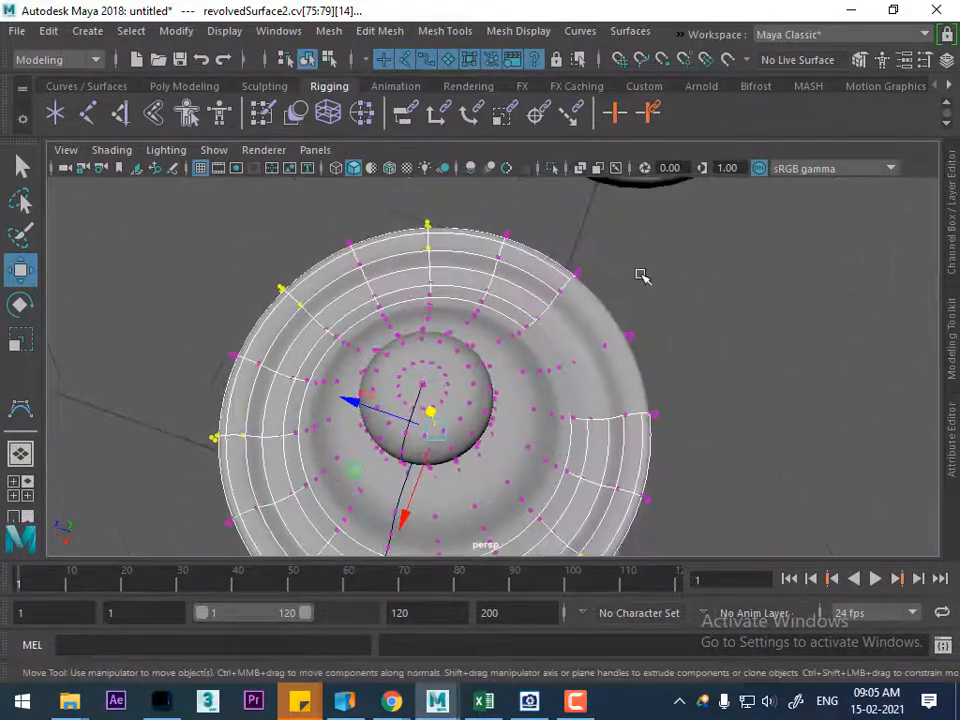
{"action": "left_click_drag", "start_coordinate": [549, 308], "coordinate": [549, 308], "text": "shift"}
{"action": "left_click_drag", "start_coordinate": [549, 308], "coordinate": [680, 268], "text": "alt"}
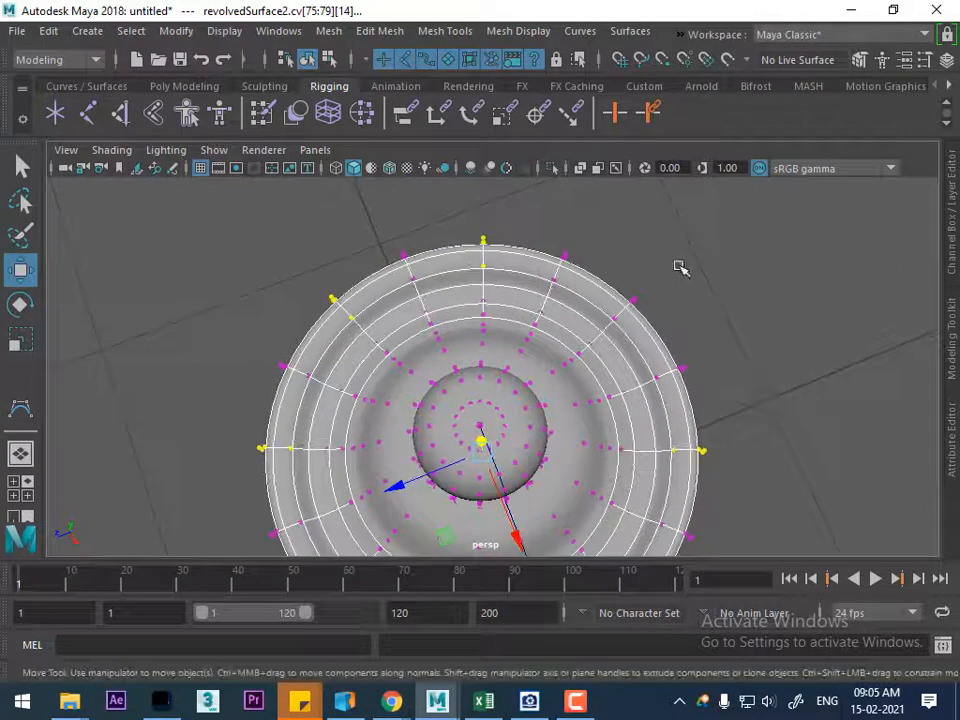
{"action": "left_click_drag", "start_coordinate": [603, 333], "coordinate": [603, 333], "text": "shift"}
{"action": "left_click_drag", "start_coordinate": [677, 369], "coordinate": [637, 244], "text": "alt"}
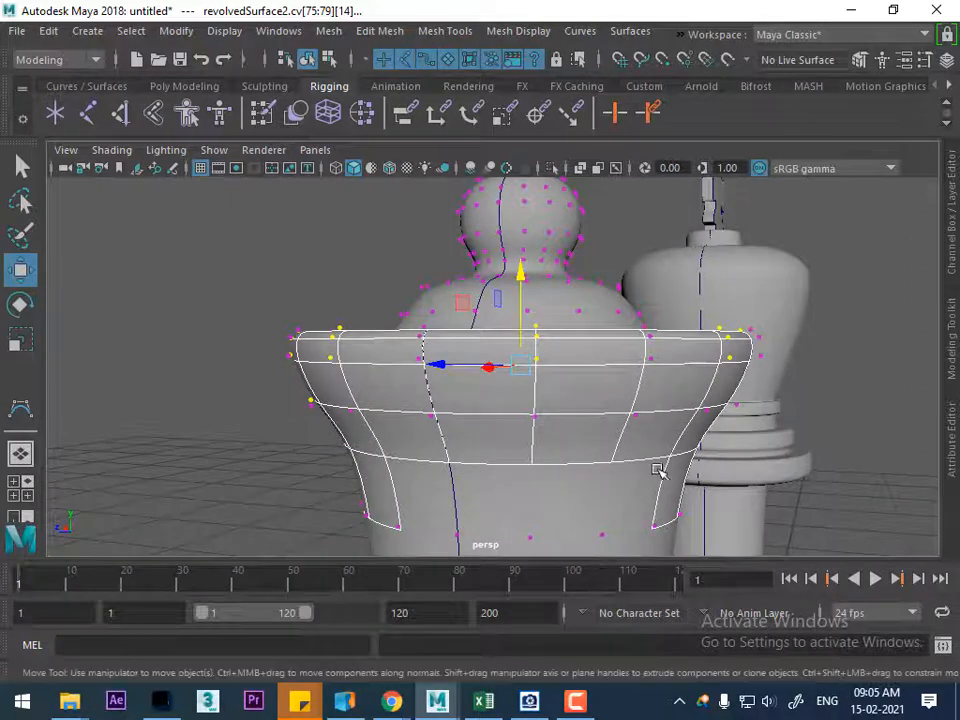
Compare the queen's crown with the reference picture, try lowering the selected rim CVs, and undo the move
{"action": "left_click", "coordinate": [529, 701]}
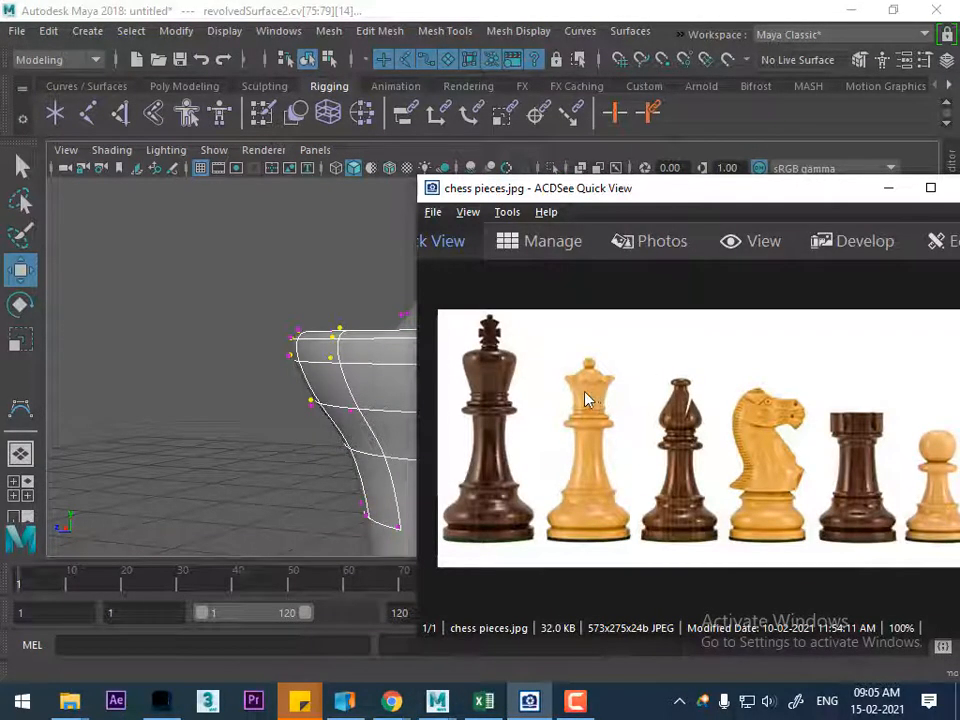
{"action": "left_click", "coordinate": [888, 196]}
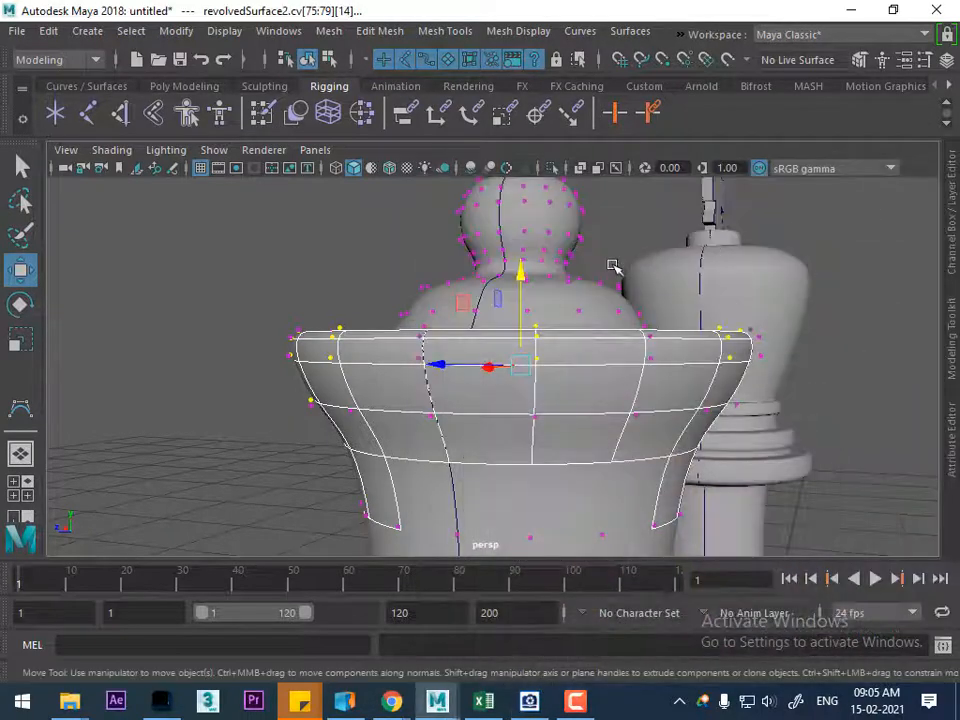
{"action": "left_click_drag", "start_coordinate": [521, 276], "coordinate": [519, 319]}
{"action": "left_click_drag", "start_coordinate": [587, 405], "coordinate": [662, 442], "text": "alt"}
{"action": "right_click_drag", "start_coordinate": [615, 197], "coordinate": [701, 184]}
{"action": "left_click_drag", "start_coordinate": [754, 407], "coordinate": [472, 404], "text": "alt"}
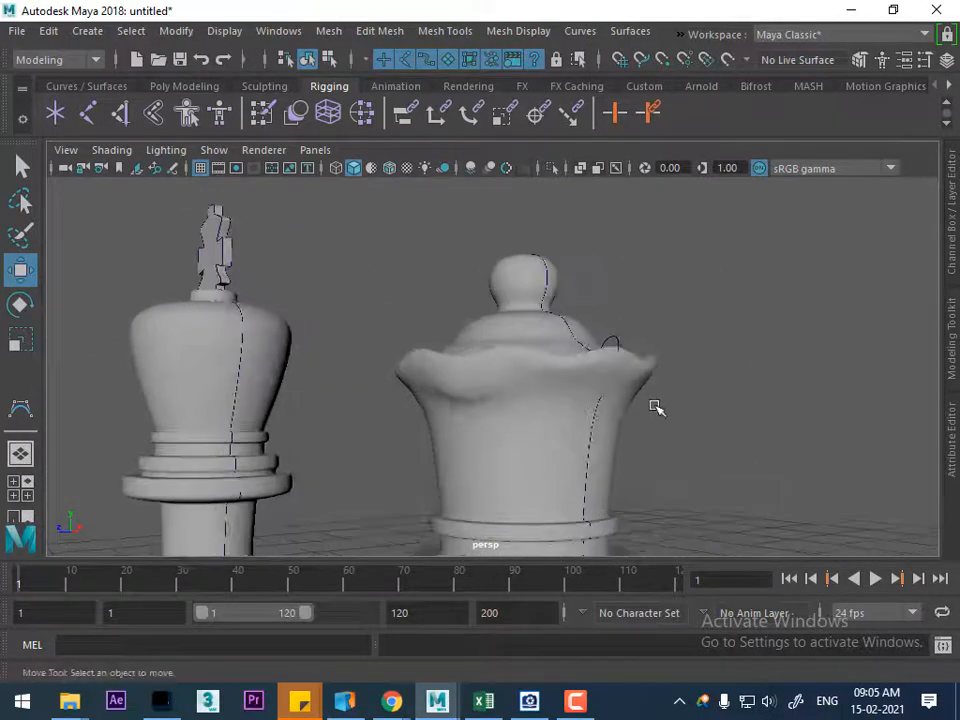
{"action": "key", "text": "ctrl+z"}
{"action": "key", "text": "ctrl+z"}
{"action": "key", "text": "ctrl+z"}
Deselect the lowest row of CVs, lower the remaining selected rim CVs to scallop the crown, and return to object mode
{"action": "left_click_drag", "start_coordinate": [496, 414], "coordinate": [625, 451], "text": "alt"}
{"action": "left_click_drag", "start_coordinate": [552, 396], "coordinate": [527, 455], "text": "alt"}
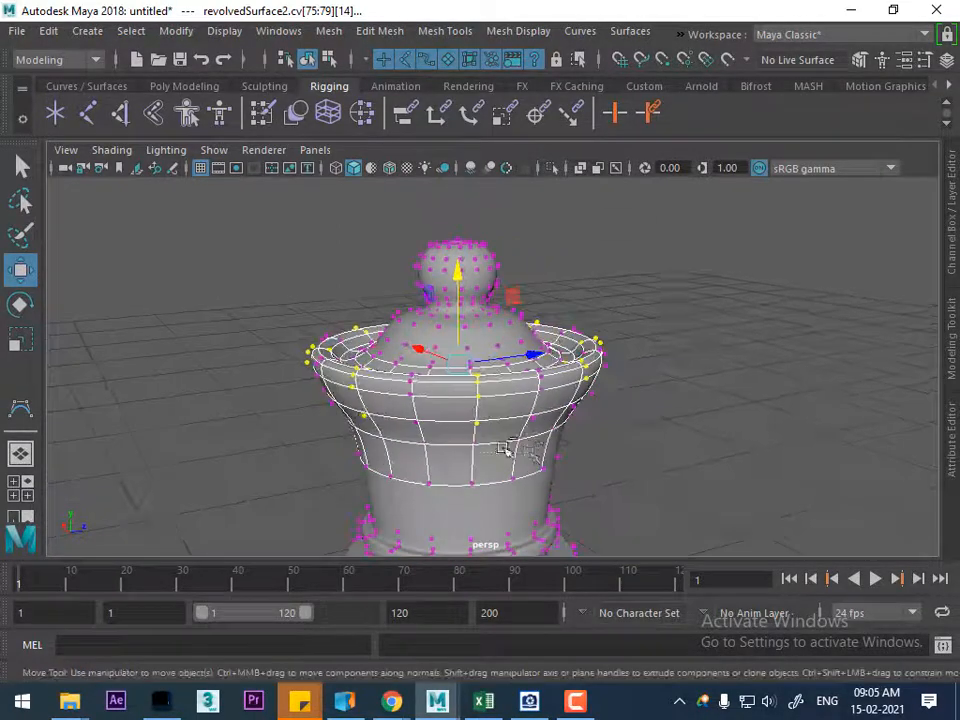
{"action": "left_click_drag", "start_coordinate": [422, 433], "coordinate": [851, 430], "text": "alt"}
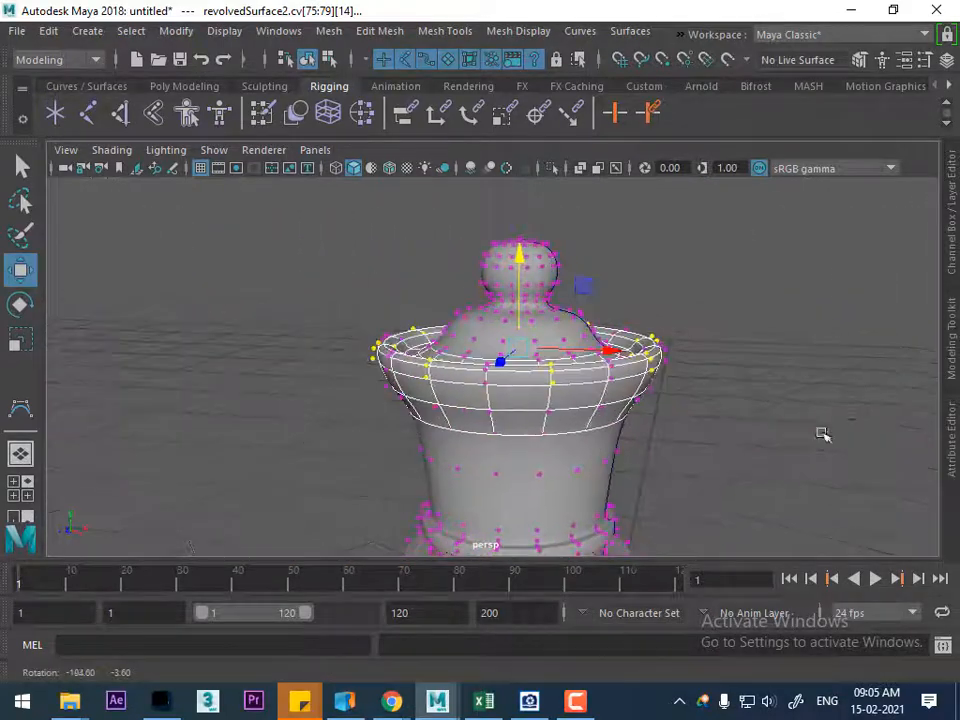
{"action": "left_click_drag", "start_coordinate": [519, 262], "coordinate": [516, 288]}
{"action": "left_click_drag", "start_coordinate": [559, 317], "coordinate": [501, 290], "text": "alt"}
{"action": "right_click_drag", "start_coordinate": [559, 392], "coordinate": [678, 170]}
{"action": "left_click_drag", "start_coordinate": [729, 240], "coordinate": [630, 431], "text": "alt"}
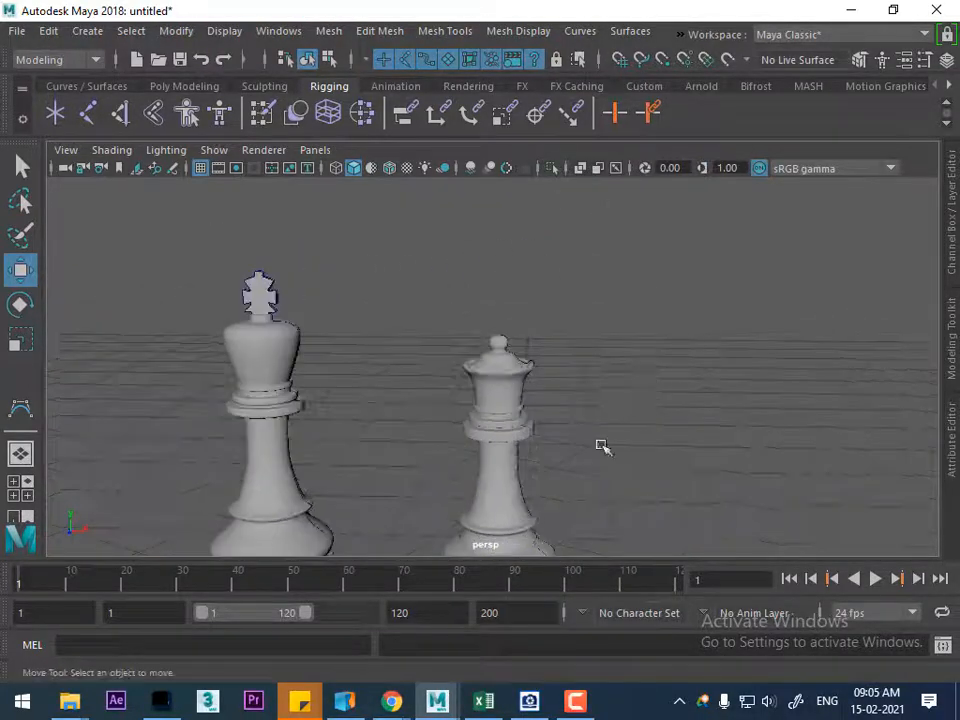
{"action": "scroll", "coordinate": [574, 349], "scroll_direction": "up", "scroll_amount": 6}
{"action": "scroll", "coordinate": [530, 360], "scroll_direction": "up", "scroll_amount": 2}
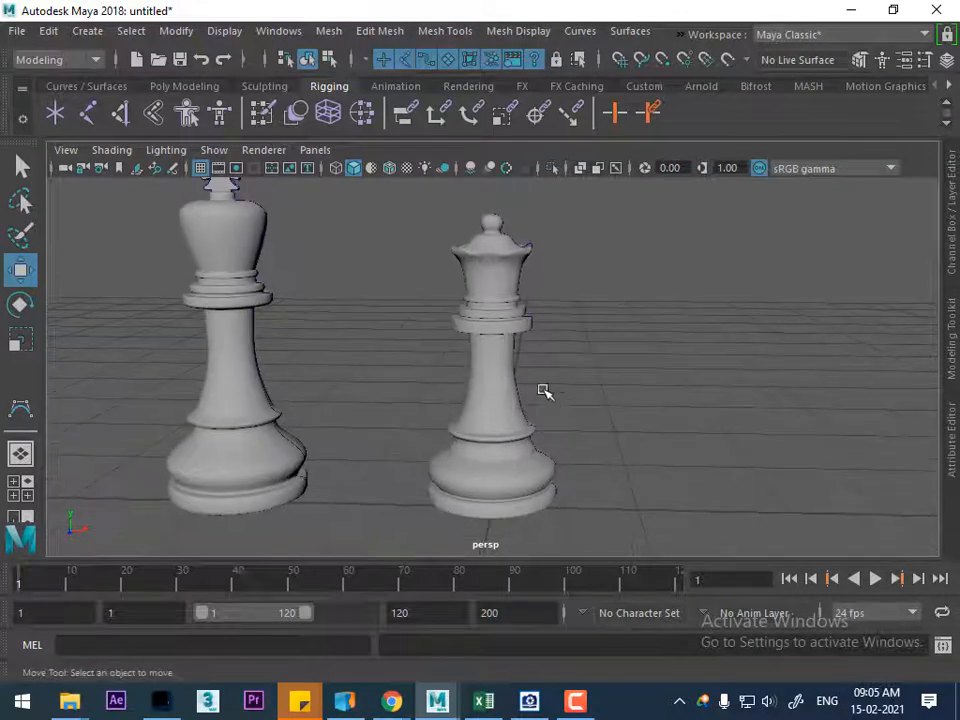
Select the finished queen together with its profile curve and delete the construction history
{"action": "left_click", "coordinate": [531, 708]}
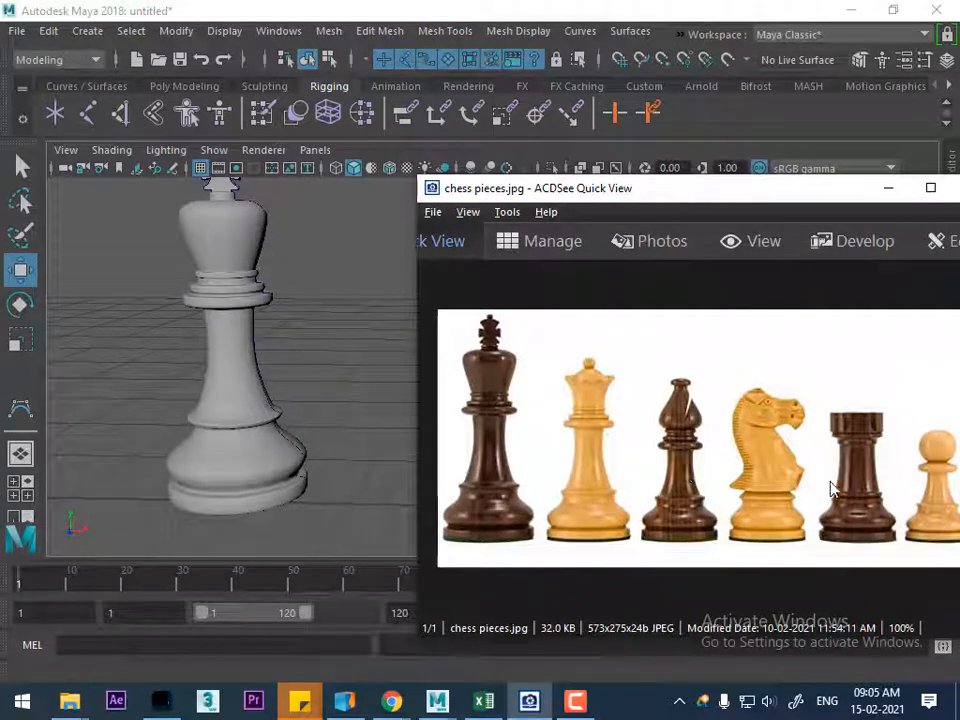
{"action": "left_click", "coordinate": [888, 188]}
{"action": "scroll", "coordinate": [569, 401], "scroll_direction": "up", "scroll_amount": 3}
{"action": "scroll", "coordinate": [569, 401], "scroll_direction": "down", "scroll_amount": 5}
{"action": "left_click_drag", "start_coordinate": [592, 226], "coordinate": [430, 530]}
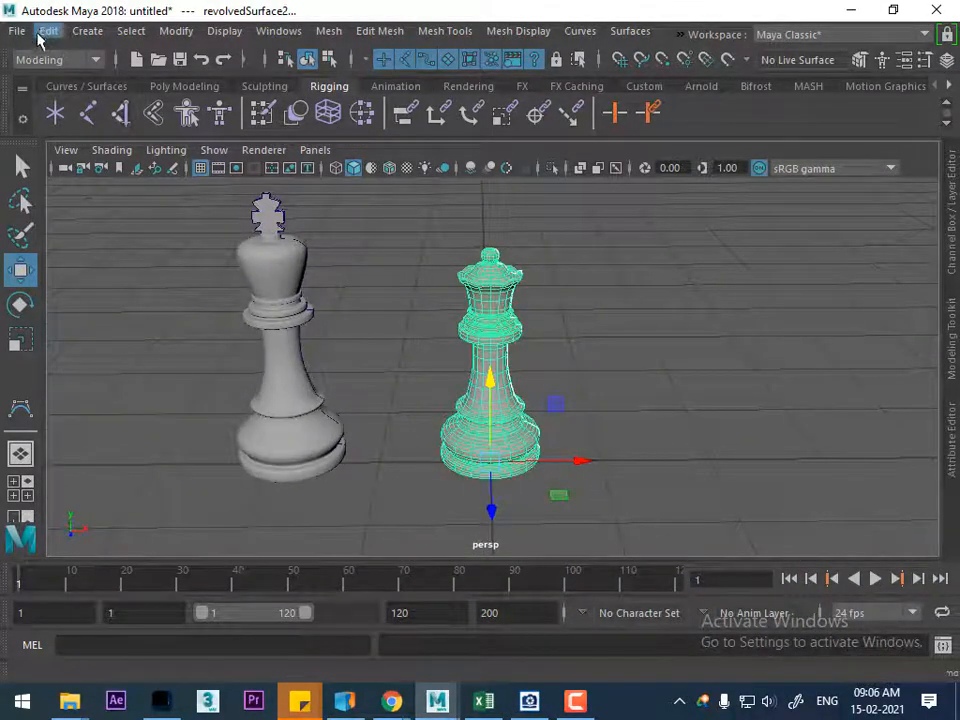
{"action": "left_click", "coordinate": [48, 30]}
{"action": "mouse_move", "coordinate": [180, 253]}
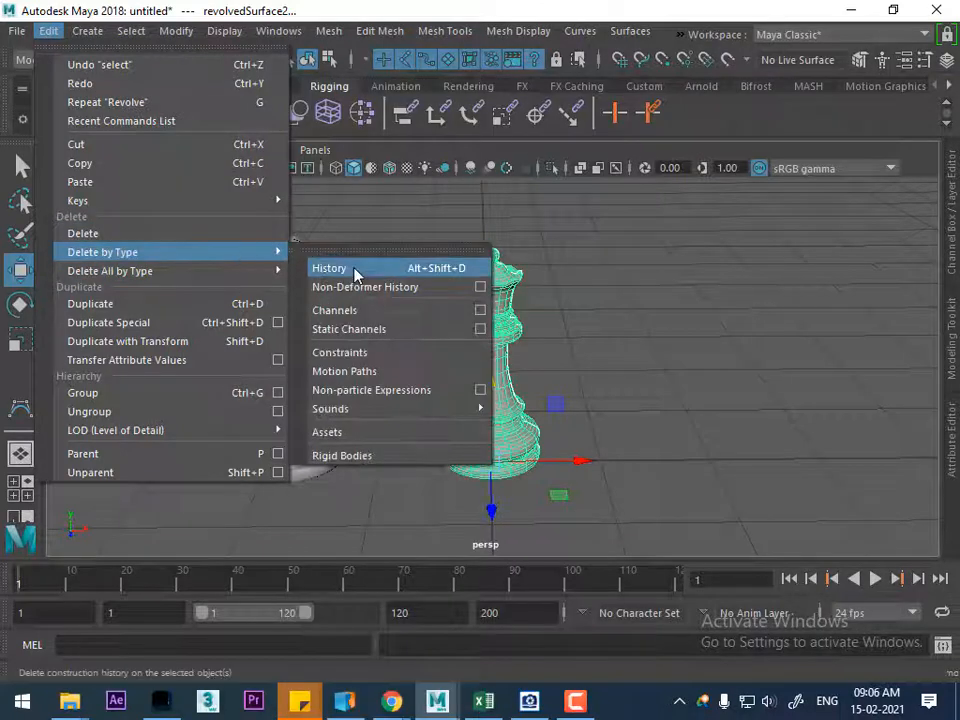
{"action": "left_click", "coordinate": [358, 272]}
{"action": "left_click", "coordinate": [590, 300]}
Move the king and queen together along the negative X axis, clear of the grid's center line
{"action": "scroll", "coordinate": [418, 197], "scroll_direction": "down", "scroll_amount": 3}
{"action": "left_click_drag", "start_coordinate": [283, 223], "coordinate": [586, 443]}
{"action": "left_click_drag", "start_coordinate": [430, 264], "coordinate": [243, 252]}
{"action": "left_click", "coordinate": [424, 332]}
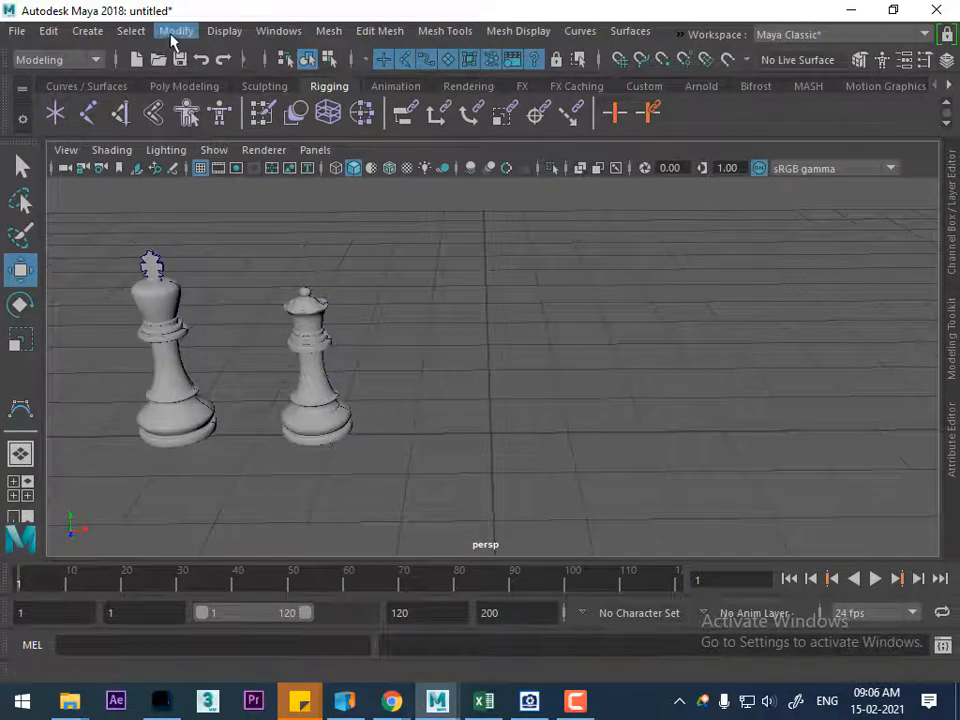
Show all hidden objects again and switch to the front view
{"action": "left_click", "coordinate": [207, 33]}
{"action": "mouse_move", "coordinate": [326, 148]}
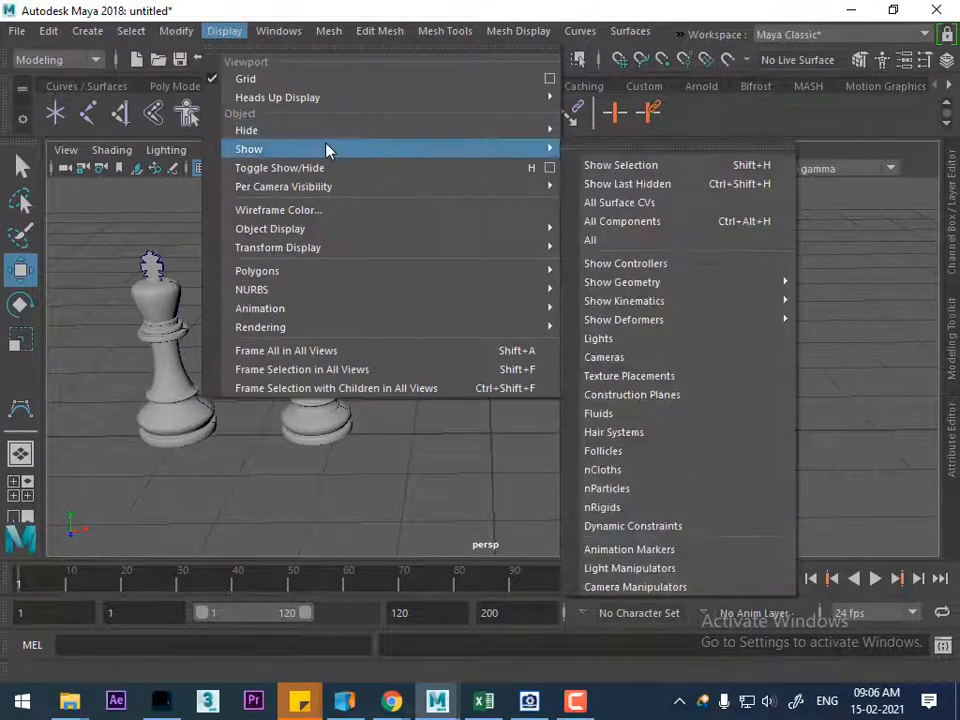
{"action": "left_click", "coordinate": [646, 244]}
{"action": "left_click", "coordinate": [600, 396]}
{"action": "scroll", "coordinate": [600, 400], "scroll_direction": "up", "scroll_amount": 1}
{"action": "key", "text": "space"}
Shift the reference image plane along X until the bishop is centered on the vertical center line
{"action": "left_click_drag", "start_coordinate": [647, 349], "coordinate": [647, 405]}
{"action": "left_click_drag", "start_coordinate": [697, 328], "coordinate": [575, 328]}
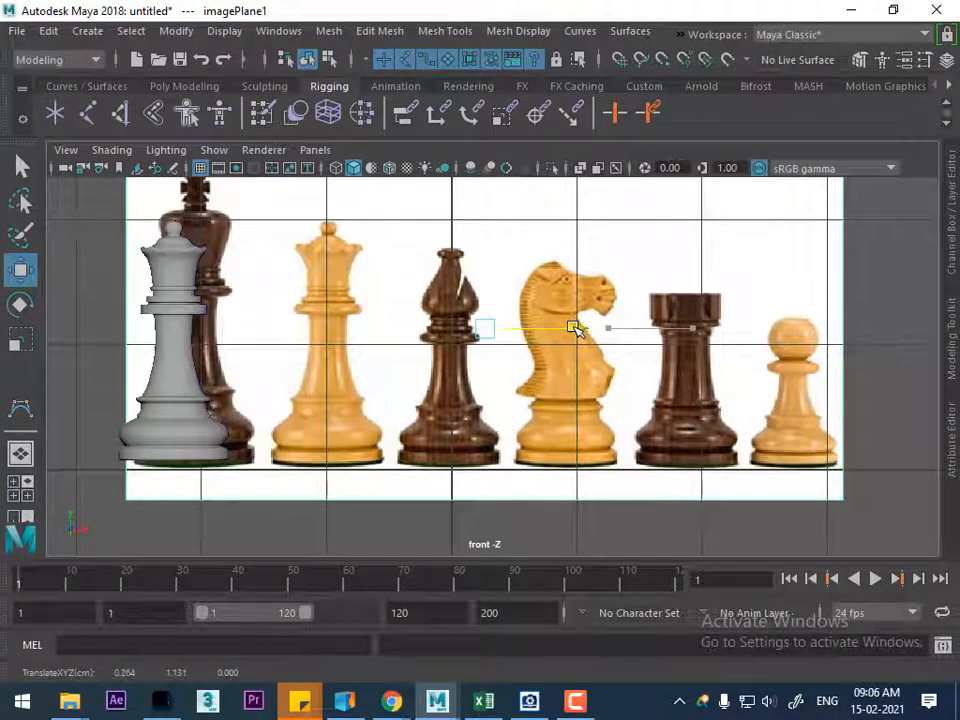
{"action": "left_click_drag", "start_coordinate": [575, 328], "coordinate": [575, 328]}
Frame the bishop's head and activate the CV Curve Tool with the curve degree set to 3 Cubic
{"action": "right_click_drag", "start_coordinate": [496, 297], "coordinate": [519, 337], "text": "alt"}
{"action": "middle_click_drag", "start_coordinate": [519, 337], "coordinate": [545, 377], "text": "alt"}
{"action": "right_click_drag", "start_coordinate": [545, 377], "coordinate": [532, 425], "text": "alt"}
{"action": "middle_click_drag", "start_coordinate": [532, 425], "coordinate": [542, 524], "text": "alt"}
{"action": "scroll", "coordinate": [476, 349], "scroll_direction": "up", "scroll_amount": 5}
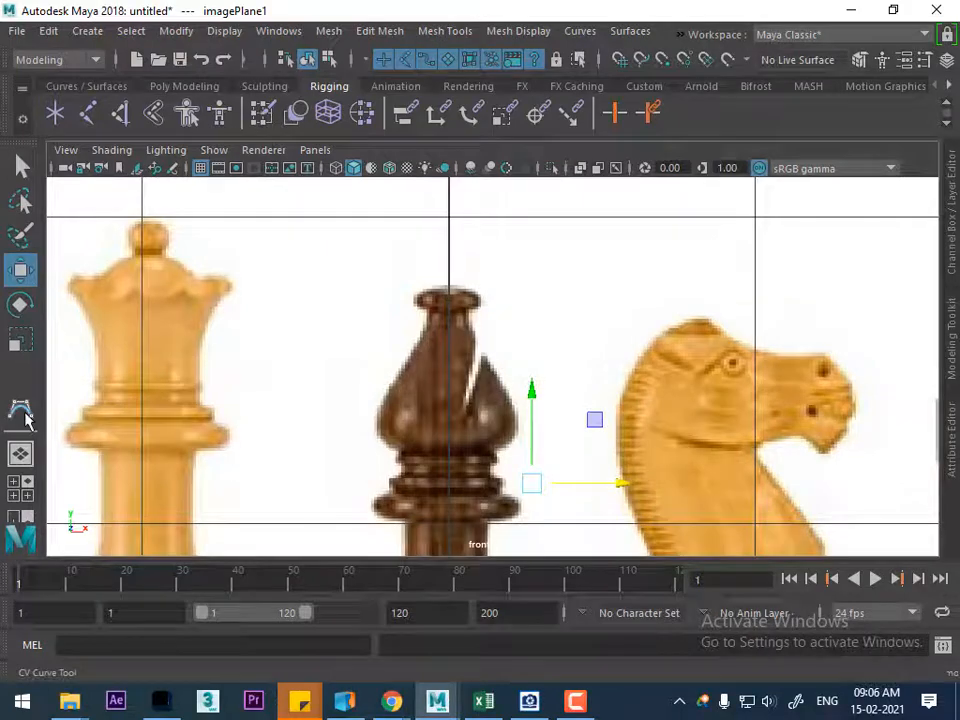
{"action": "left_click", "coordinate": [87, 31]}
{"action": "mouse_move", "coordinate": [245, 176]}
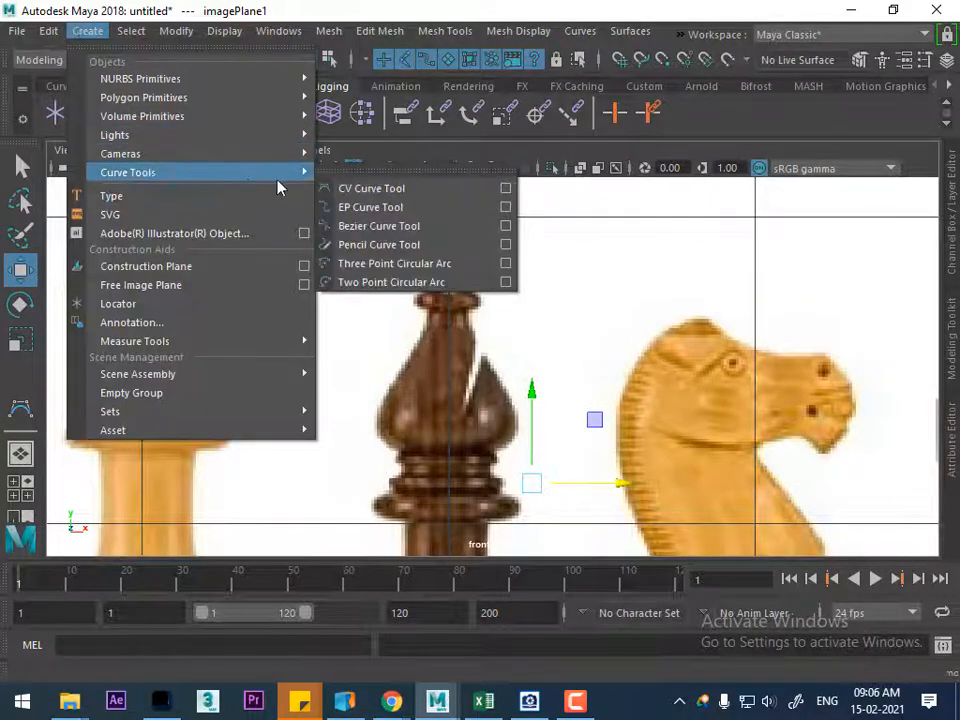
{"action": "left_click", "coordinate": [507, 189]}
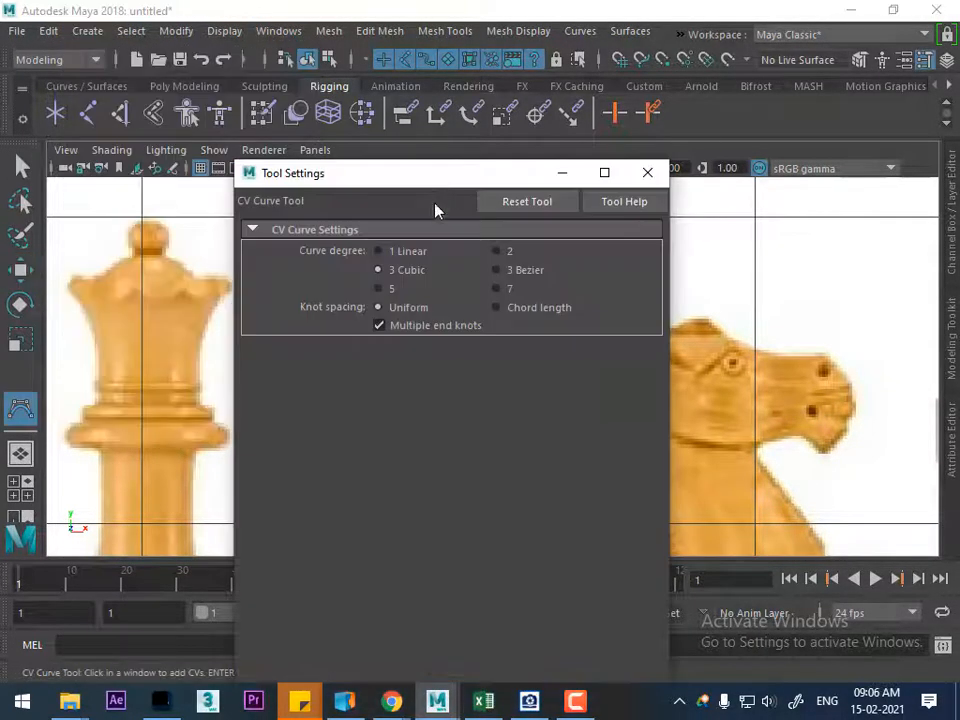
{"action": "left_click", "coordinate": [420, 270]}
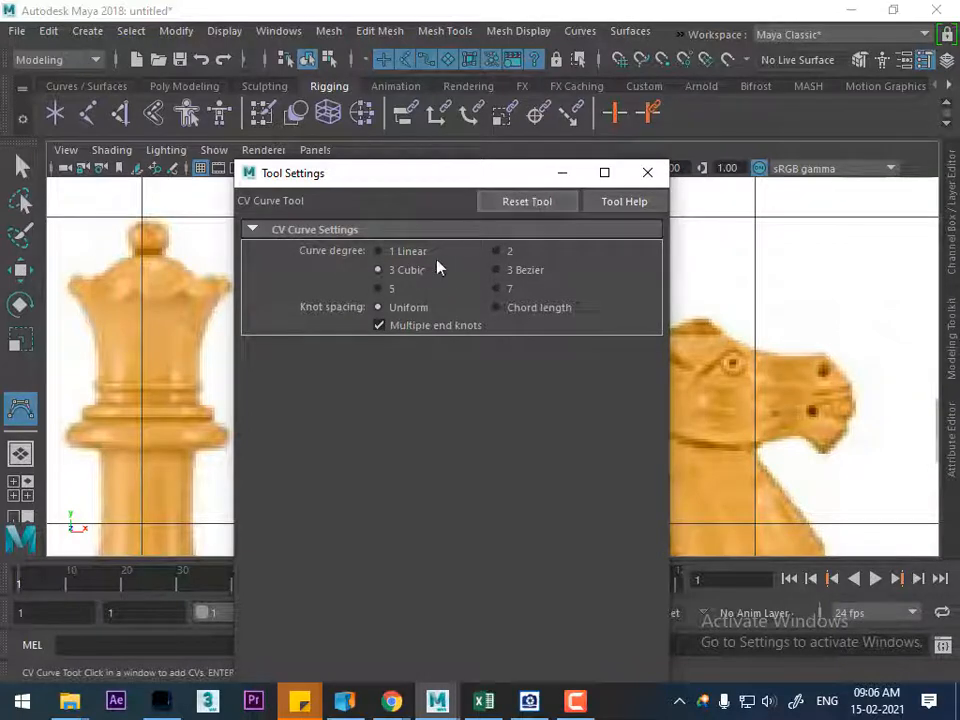
{"action": "left_click", "coordinate": [647, 173]}
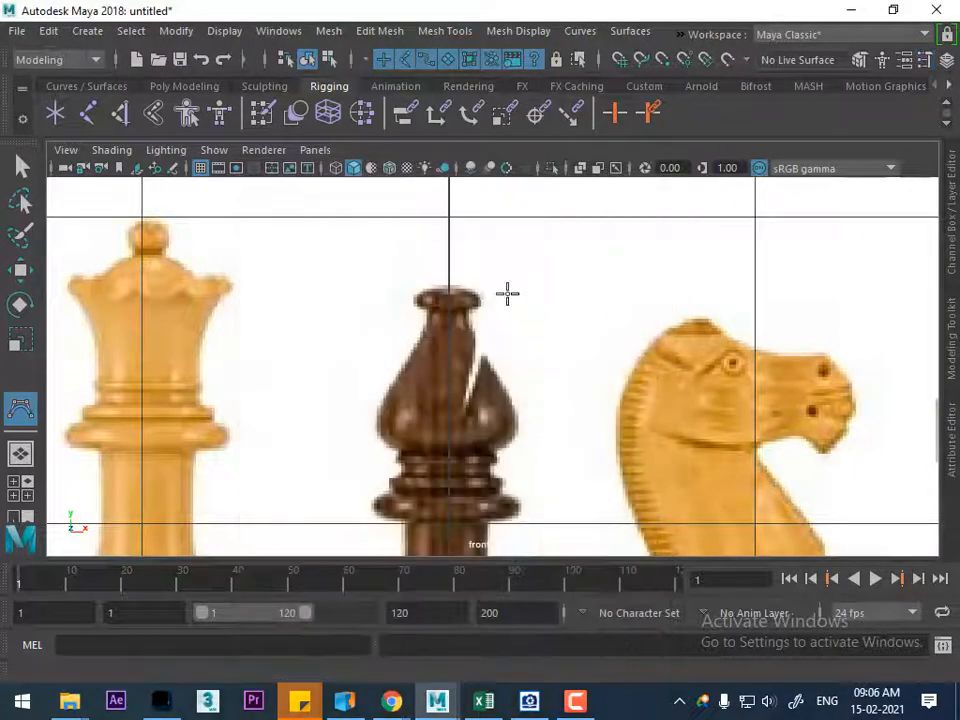
Trace the bishop's top knob with curve points from the center line around its rim to the narrow neck beneath it
{"action": "scroll", "coordinate": [515, 300], "scroll_direction": "up", "scroll_amount": 6}
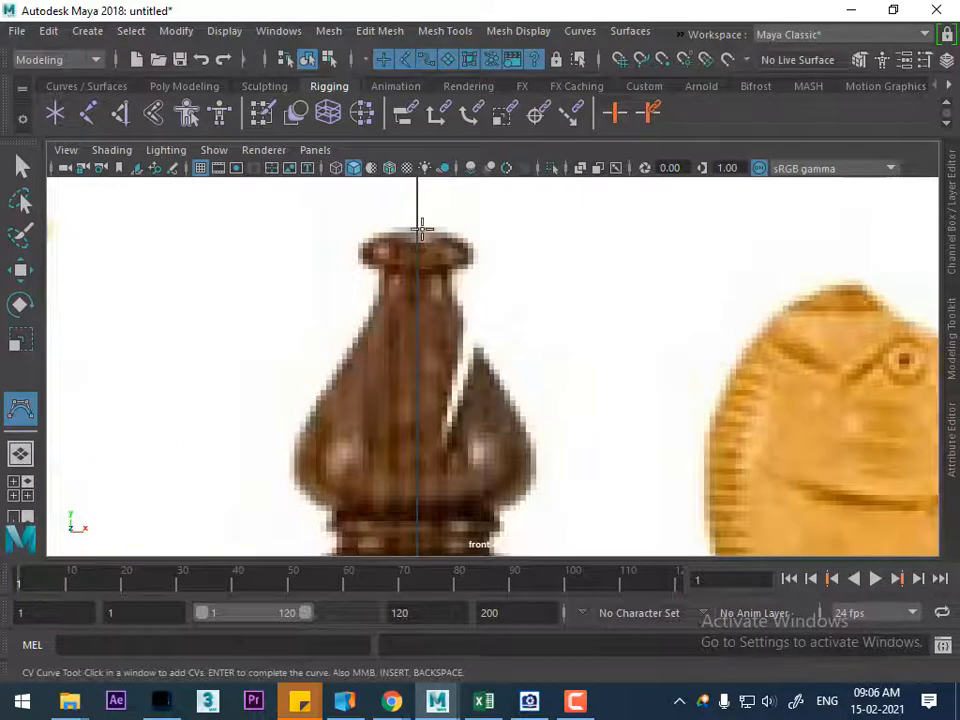
{"action": "left_click", "coordinate": [447, 234]}
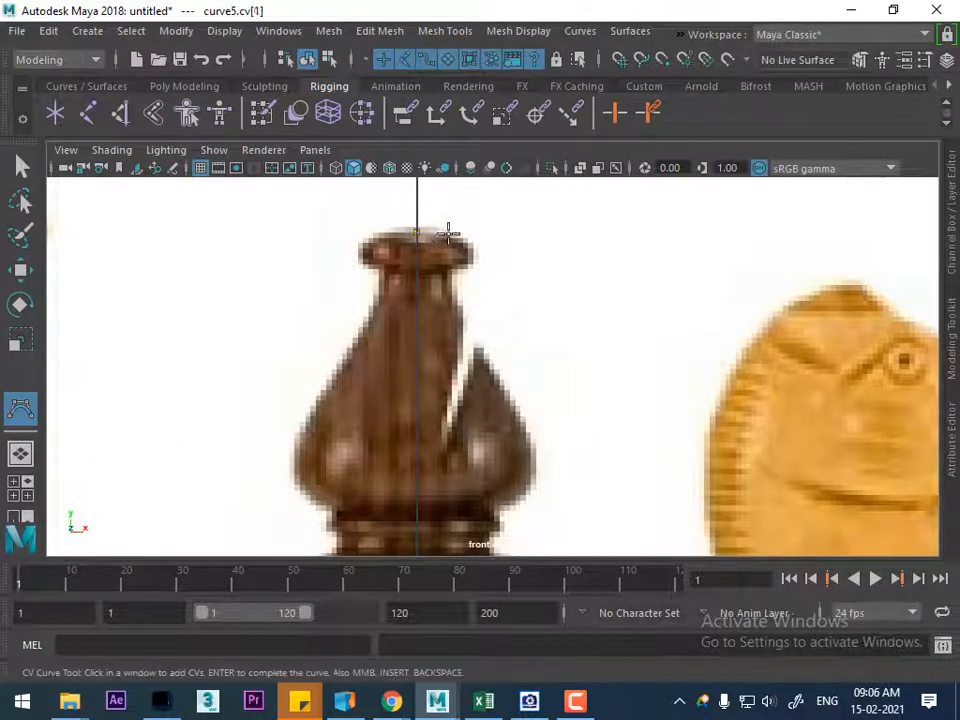
{"action": "left_click", "coordinate": [469, 233]}
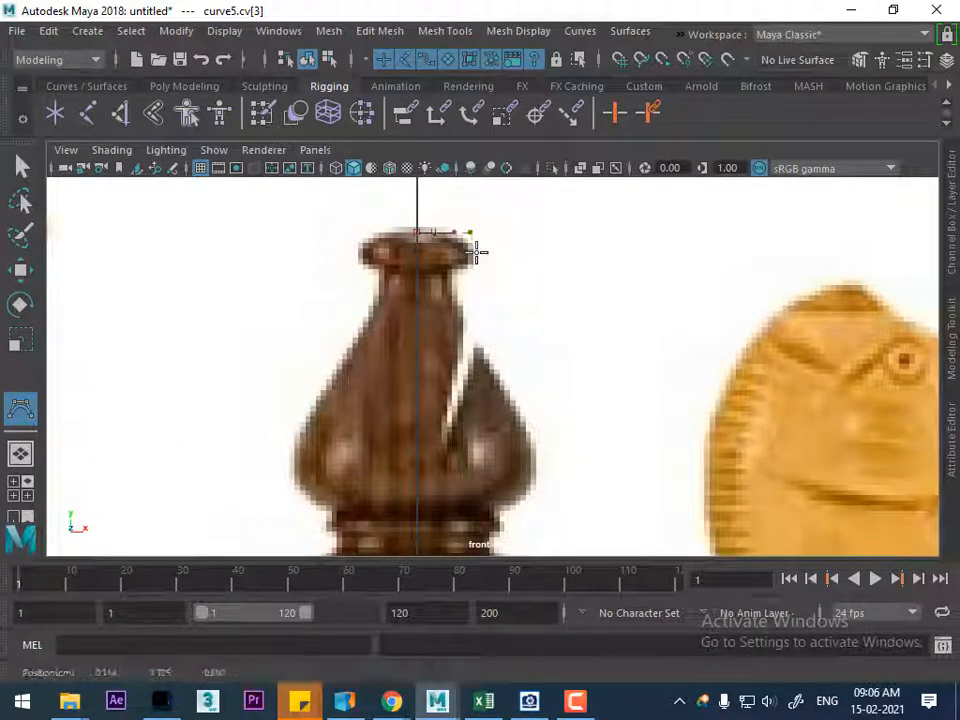
{"action": "left_click", "coordinate": [477, 252]}
{"action": "left_click", "coordinate": [471, 262]}
{"action": "left_click", "coordinate": [458, 269]}
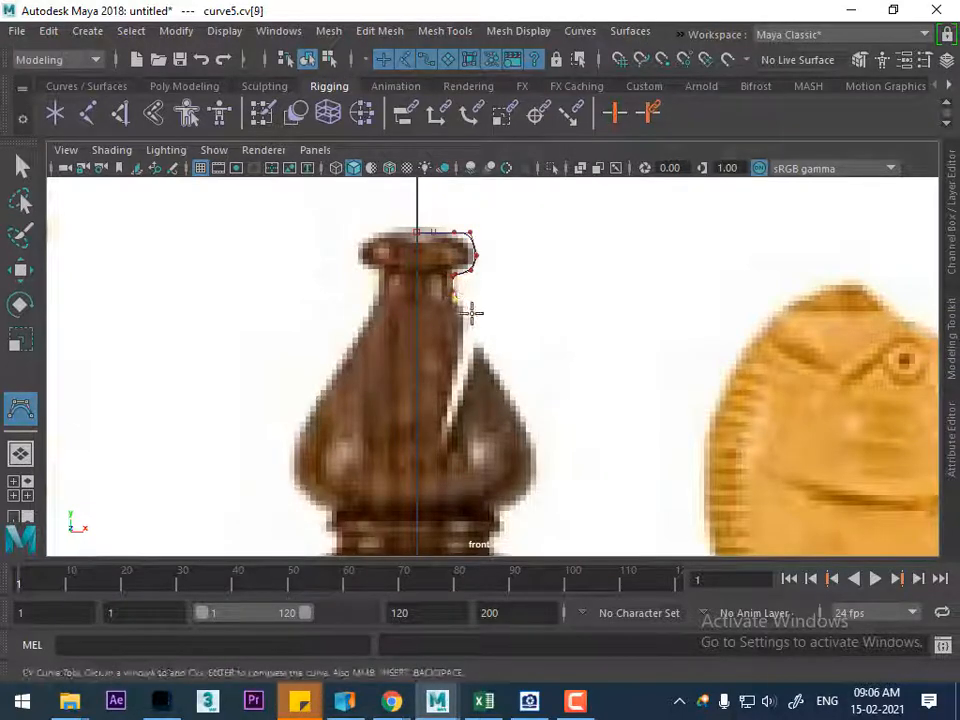
Continue the profile curve down the outer edge of the bishop's head, bridging the notch, and around to its underside
{"action": "left_click", "coordinate": [482, 346]}
{"action": "middle_click_drag", "start_coordinate": [543, 421], "coordinate": [536, 298], "text": "alt"}
{"action": "left_click", "coordinate": [545, 302]}
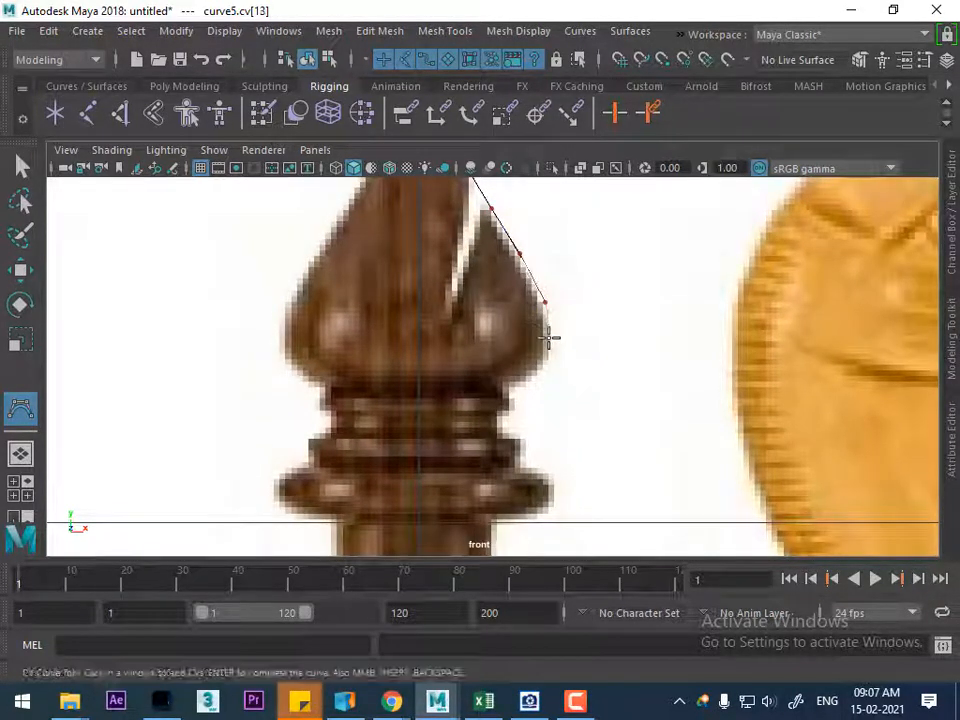
{"action": "left_click", "coordinate": [500, 395]}
Trace the small ring directly under the bishop's head and the recessed groove below it
{"action": "scroll", "coordinate": [514, 420], "scroll_direction": "up", "scroll_amount": 6}
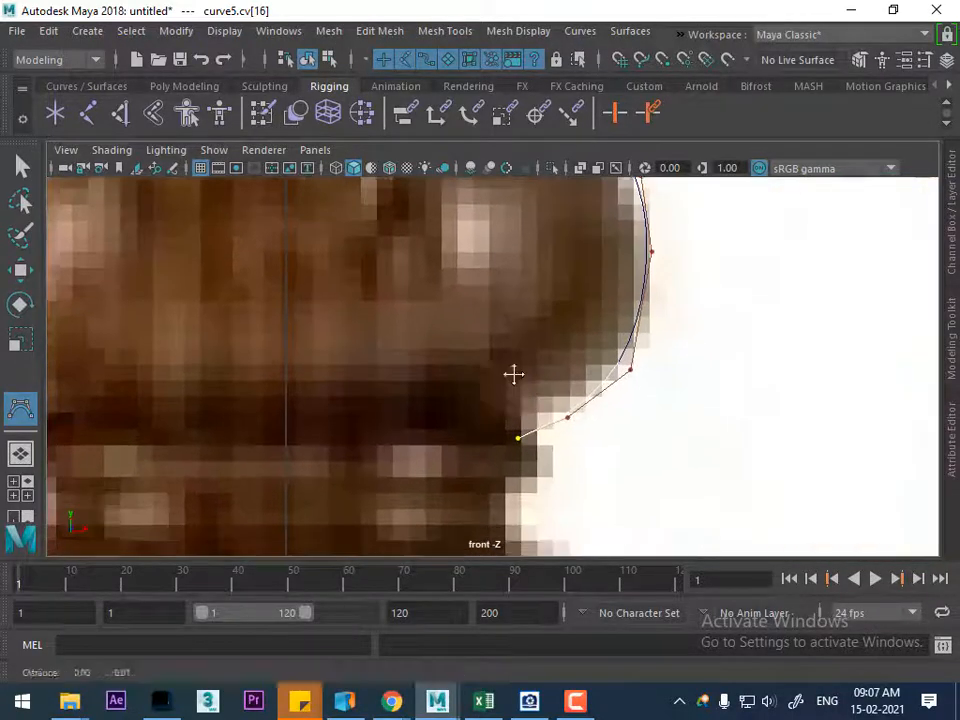
{"action": "left_click", "coordinate": [535, 325]}
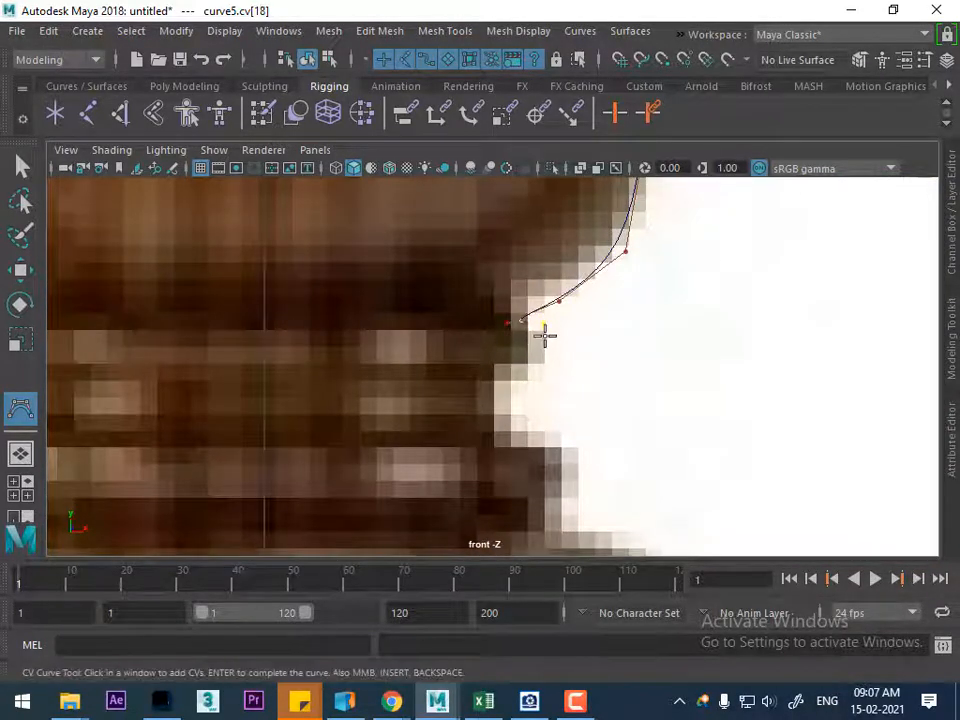
{"action": "left_click", "coordinate": [508, 372]}
{"action": "left_click", "coordinate": [497, 373]}
{"action": "left_click", "coordinate": [493, 384]}
{"action": "left_click", "coordinate": [492, 421]}
{"action": "left_click", "coordinate": [492, 425]}
{"action": "right_click_drag", "start_coordinate": [593, 428], "coordinate": [540, 323], "text": "alt"}
{"action": "right_click_drag", "start_coordinate": [516, 455], "coordinate": [672, 540], "text": "alt"}
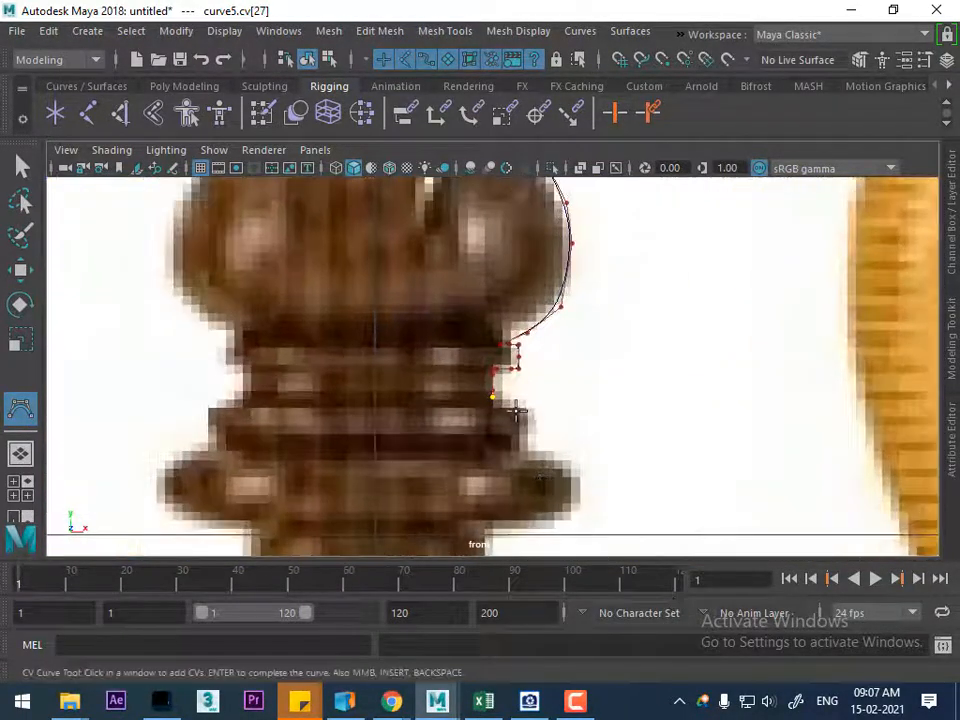
Trace the second, slightly wider ring below the groove and curve the profile back inward beneath it
{"action": "left_click", "coordinate": [529, 407]}
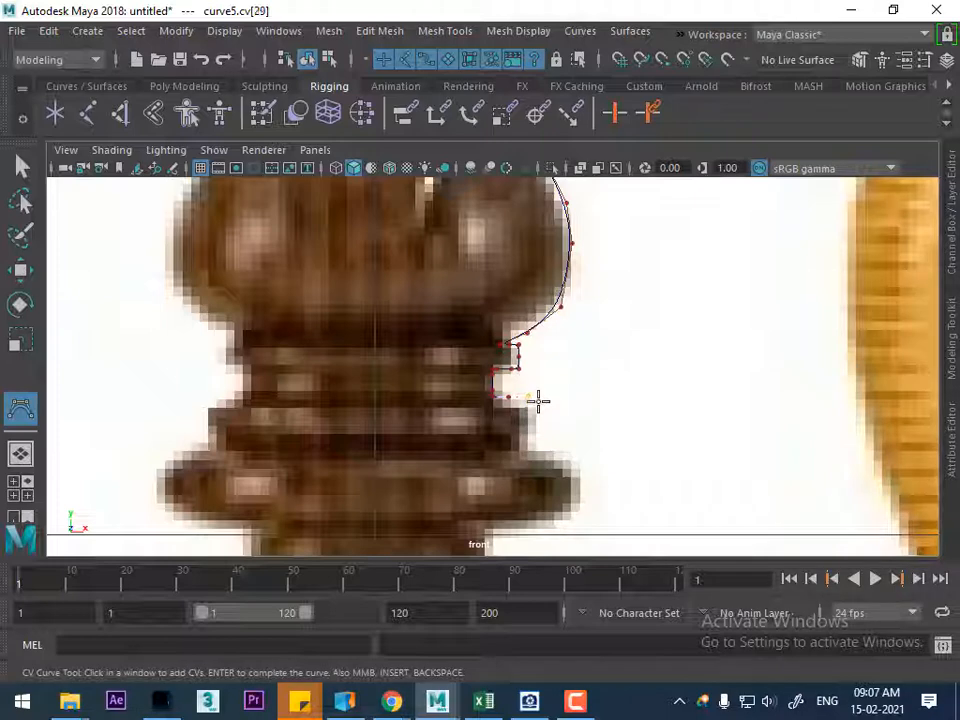
{"action": "left_click", "coordinate": [534, 397]}
{"action": "left_click", "coordinate": [532, 428]}
{"action": "left_click", "coordinate": [528, 440]}
{"action": "left_click", "coordinate": [520, 452]}
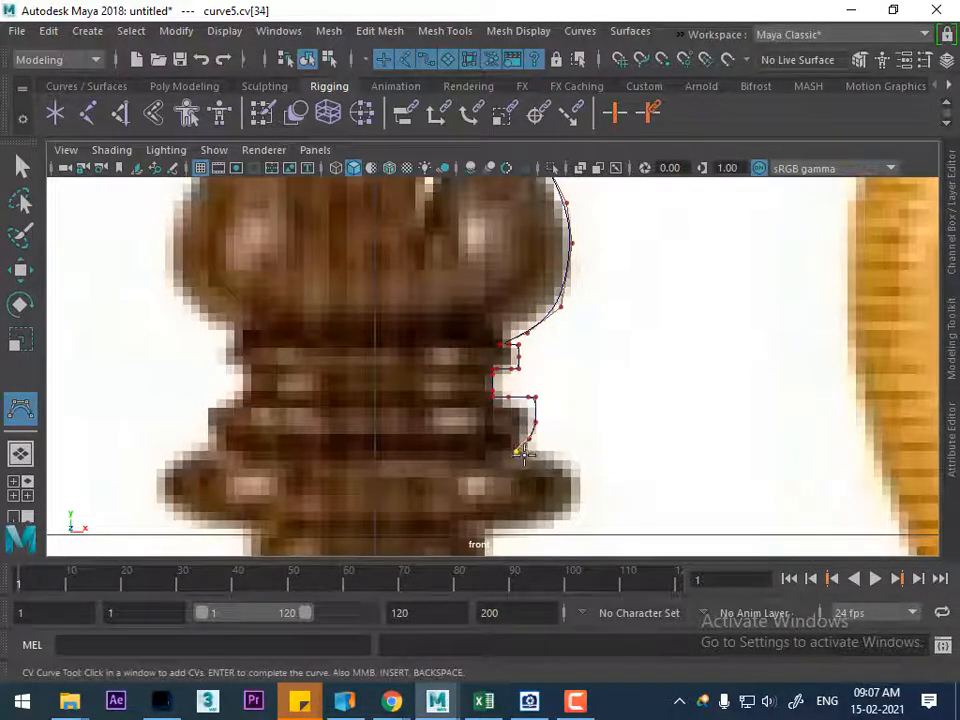
Trace the bishop's wide rounded collar and return inward along its underside to the stem, removing the misplaced last point
{"action": "left_click", "coordinate": [567, 459]}
{"action": "middle_click_drag", "start_coordinate": [567, 459], "coordinate": [568, 356], "text": "alt"}
{"action": "left_click", "coordinate": [578, 370]}
{"action": "left_click", "coordinate": [581, 393]}
{"action": "left_click", "coordinate": [570, 412]}
{"action": "left_click", "coordinate": [545, 414]}
{"action": "left_click", "coordinate": [525, 417]}
{"action": "left_click", "coordinate": [503, 424]}
{"action": "key", "text": "BackSpace"}
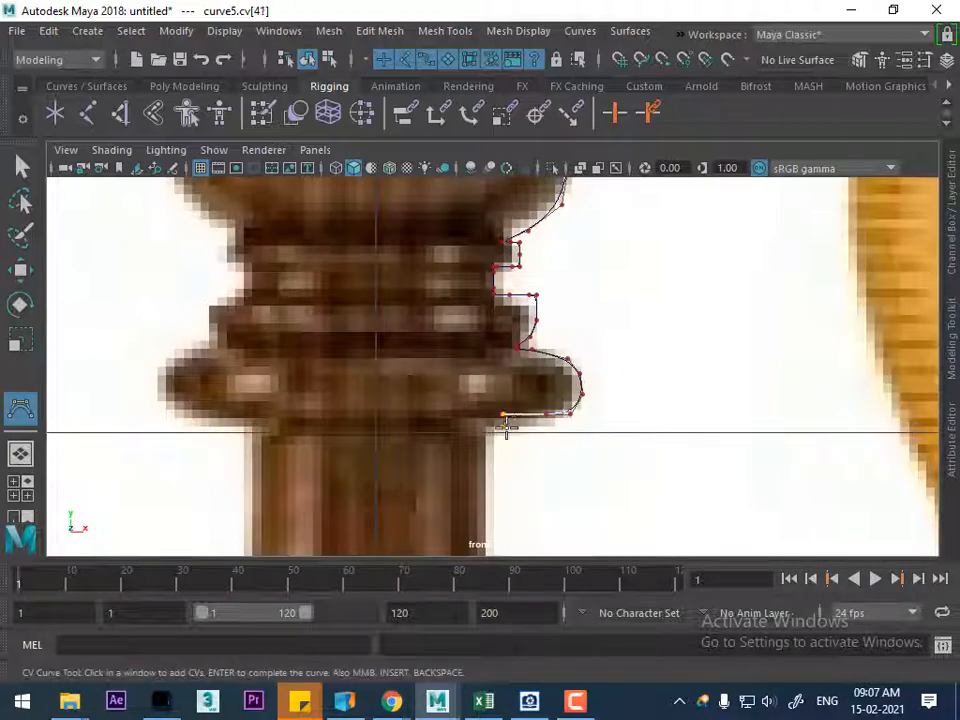
Continue the profile curve from the collar down the bishop's gradually widening stem
{"action": "left_click", "coordinate": [489, 420]}
{"action": "middle_click_drag", "start_coordinate": [508, 525], "coordinate": [484, 351], "text": "alt"}
{"action": "right_click_drag", "start_coordinate": [484, 351], "coordinate": [567, 572], "text": "alt"}
{"action": "middle_click_drag", "start_coordinate": [478, 422], "coordinate": [471, 317], "text": "alt"}
{"action": "left_click", "coordinate": [480, 336]}
{"action": "left_click", "coordinate": [498, 377]}
{"action": "middle_click_drag", "start_coordinate": [497, 360], "coordinate": [480, 254], "text": "alt"}
{"action": "right_click_drag", "start_coordinate": [480, 254], "coordinate": [516, 318], "text": "alt"}
Trace the foot of the stem and the flared ring where it meets the bishop's base
{"action": "left_click", "coordinate": [489, 259]}
{"action": "right_click_drag", "start_coordinate": [493, 262], "coordinate": [538, 340], "text": "alt"}
{"action": "middle_click_drag", "start_coordinate": [521, 229], "coordinate": [540, 351], "text": "alt"}
{"action": "right_click_drag", "start_coordinate": [540, 351], "coordinate": [562, 462], "text": "alt"}
{"action": "left_click", "coordinate": [529, 338]}
{"action": "left_click", "coordinate": [540, 357]}
{"action": "left_click", "coordinate": [521, 375]}
{"action": "middle_click_drag", "start_coordinate": [521, 375], "coordinate": [476, 323], "text": "alt"}
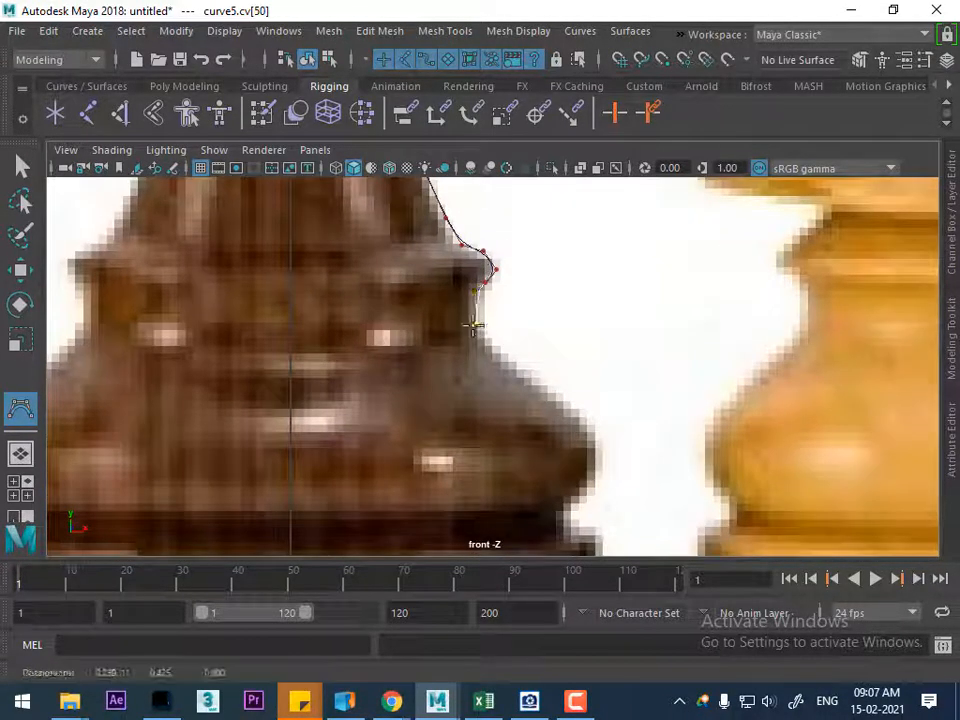
Trace the recess under the flared ring and the large rounded bulge of the bishop's base
{"action": "left_click", "coordinate": [472, 313]}
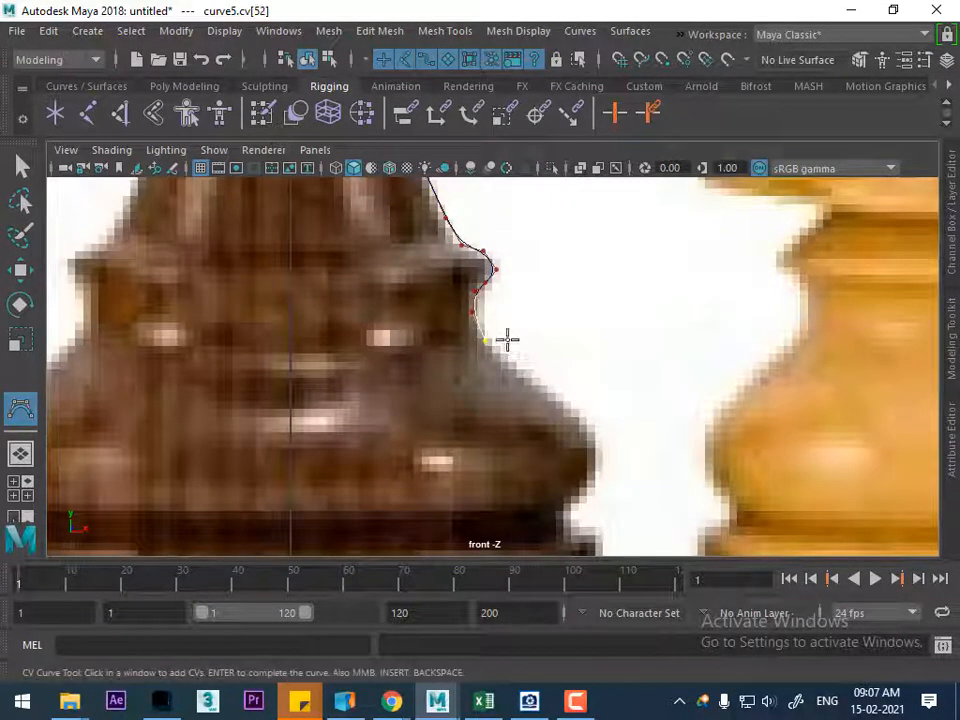
{"action": "scroll", "coordinate": [570, 418], "scroll_direction": "down", "scroll_amount": 3}
{"action": "scroll", "coordinate": [508, 353], "scroll_direction": "up", "scroll_amount": 3}
{"action": "left_click", "coordinate": [525, 374]}
{"action": "left_click", "coordinate": [570, 407]}
{"action": "left_click", "coordinate": [588, 436]}
{"action": "left_click", "coordinate": [579, 474]}
{"action": "left_click", "coordinate": [555, 492]}
Trace the groove below the base bulge and the vertical edge of the bishop's foot down to its bottom corner
{"action": "middle_click_drag", "start_coordinate": [545, 485], "coordinate": [520, 366], "text": "alt"}
{"action": "scroll", "coordinate": [520, 366], "scroll_direction": "up", "scroll_amount": 1}
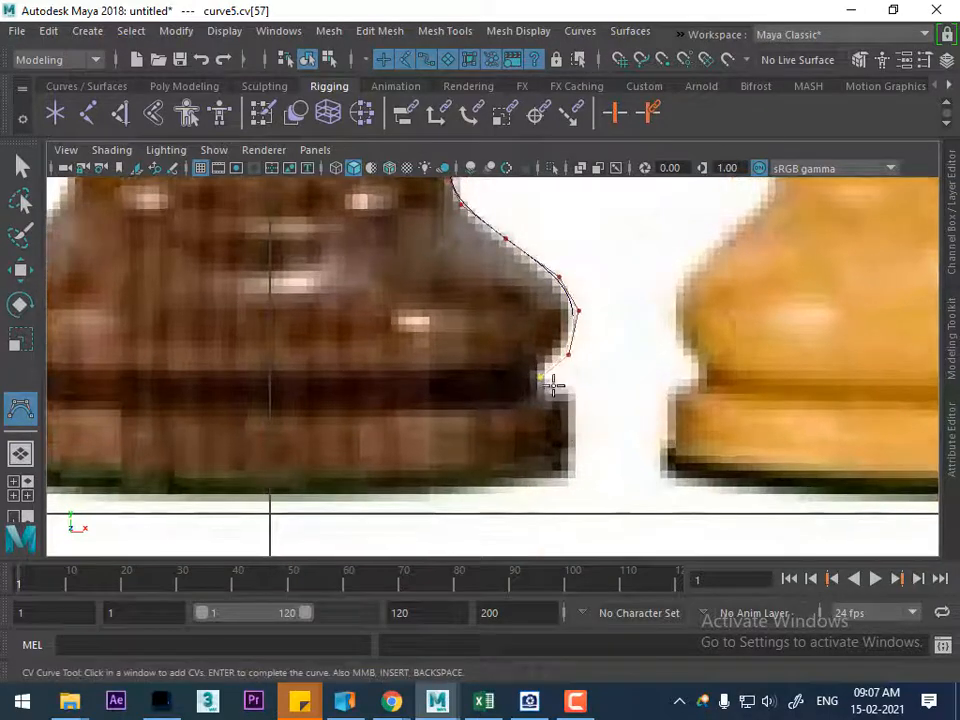
{"action": "left_click", "coordinate": [537, 385]}
{"action": "left_click", "coordinate": [542, 391]}
{"action": "left_click", "coordinate": [562, 394]}
{"action": "left_click", "coordinate": [575, 401]}
{"action": "left_click", "coordinate": [575, 426]}
{"action": "left_click", "coordinate": [573, 458]}
{"action": "left_click", "coordinate": [563, 475]}
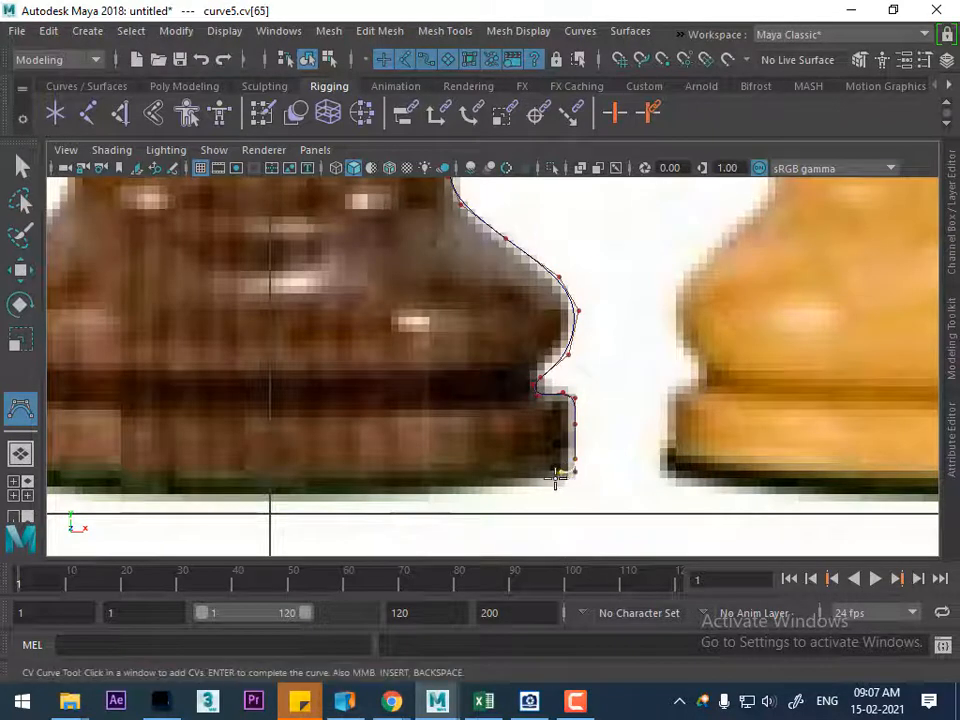
Run the profile curve straight along the foot's bottom edge to the center line and complete the curve
{"action": "left_click", "coordinate": [516, 472]}
{"action": "left_click", "coordinate": [459, 472]}
{"action": "left_click", "coordinate": [401, 472]}
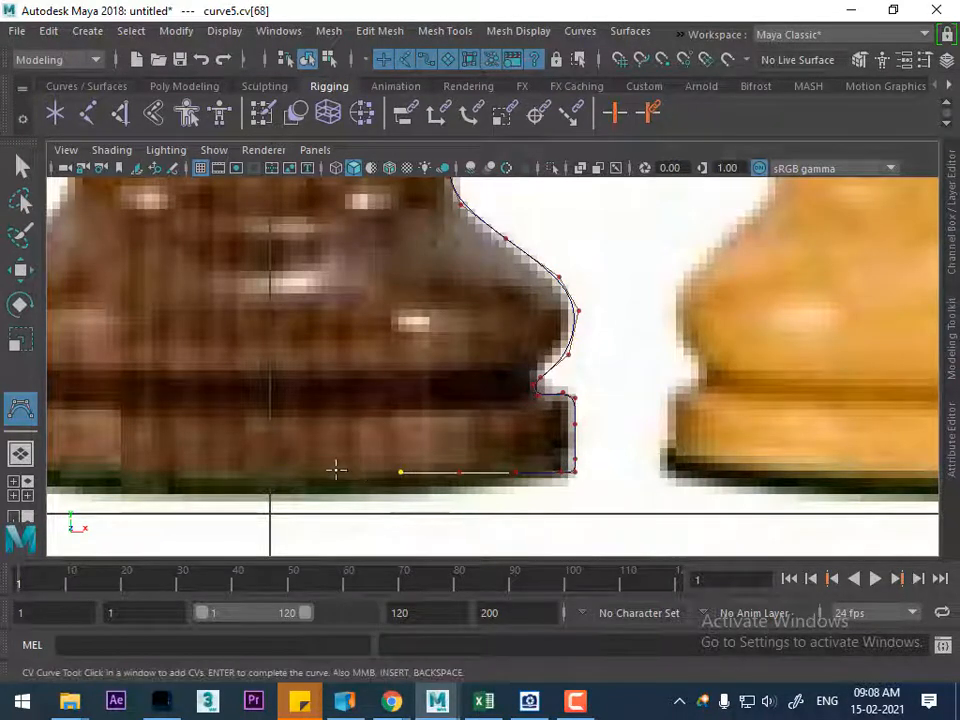
{"action": "left_click", "coordinate": [298, 472]}
{"action": "left_click", "coordinate": [267, 472]}
{"action": "key", "text": "Return"}
{"action": "key", "text": "w"}
Switch to the perspective view and hide the reference image plane
{"action": "scroll", "coordinate": [478, 497], "scroll_direction": "down", "scroll_amount": 5}
{"action": "scroll", "coordinate": [513, 372], "scroll_direction": "up", "scroll_amount": 8}
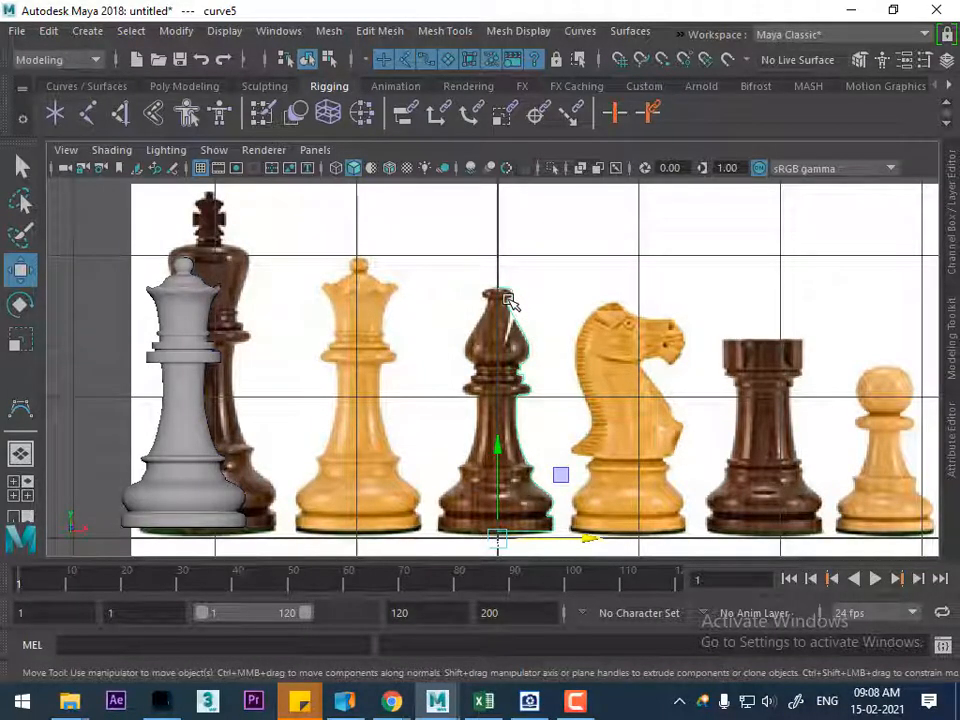
{"action": "scroll", "coordinate": [600, 418], "scroll_direction": "down", "scroll_amount": 2}
{"action": "key", "text": "space"}
{"action": "left_click_drag", "start_coordinate": [600, 416], "coordinate": [604, 212]}
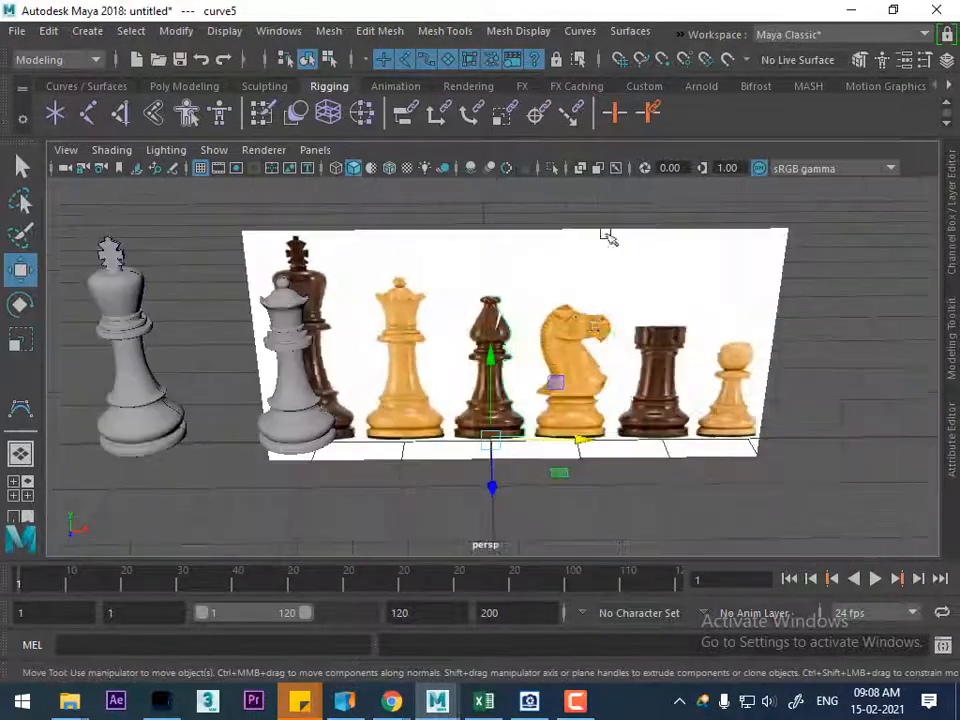
{"action": "left_click_drag", "start_coordinate": [601, 364], "coordinate": [622, 378], "text": "alt"}
{"action": "left_click", "coordinate": [570, 310]}
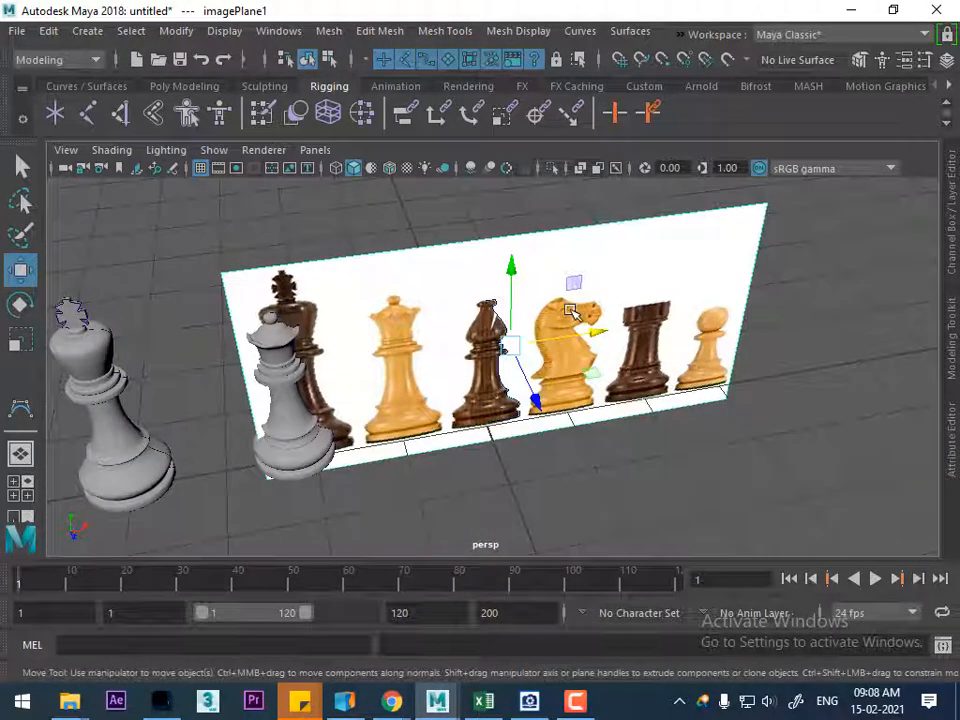
{"action": "key", "text": "h"}
Reverse the direction of the bishop's profile curve and revolve it into a surface
{"action": "left_click_drag", "start_coordinate": [484, 467], "coordinate": [503, 408]}
{"action": "scroll", "coordinate": [498, 426], "scroll_direction": "up", "scroll_amount": 4}
{"action": "left_click_drag", "start_coordinate": [511, 456], "coordinate": [583, 444], "text": "alt"}
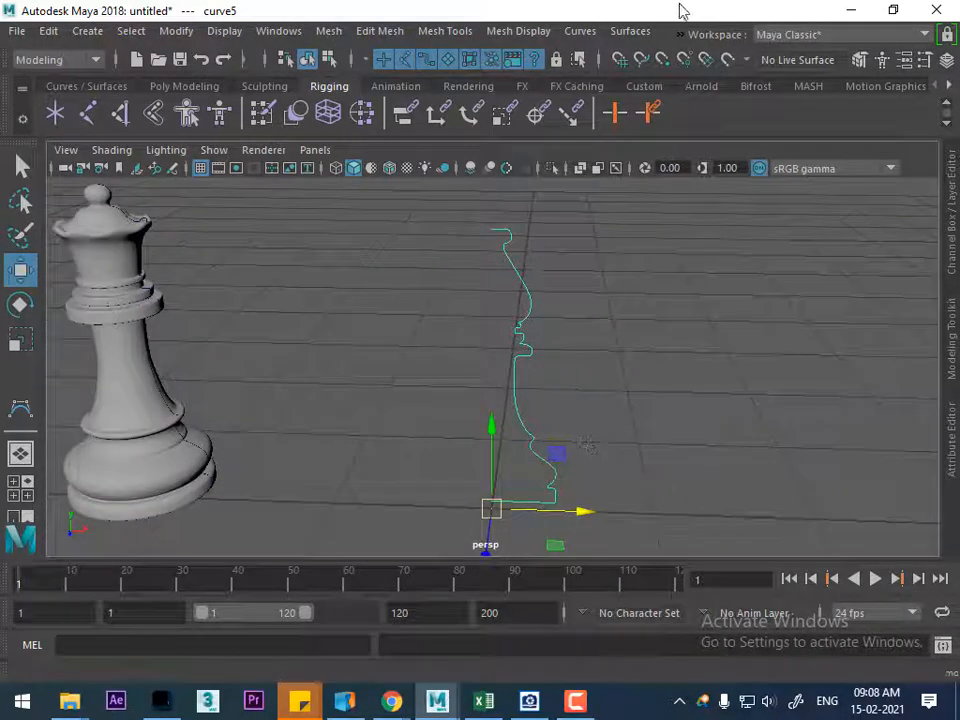
{"action": "left_click", "coordinate": [580, 31]}
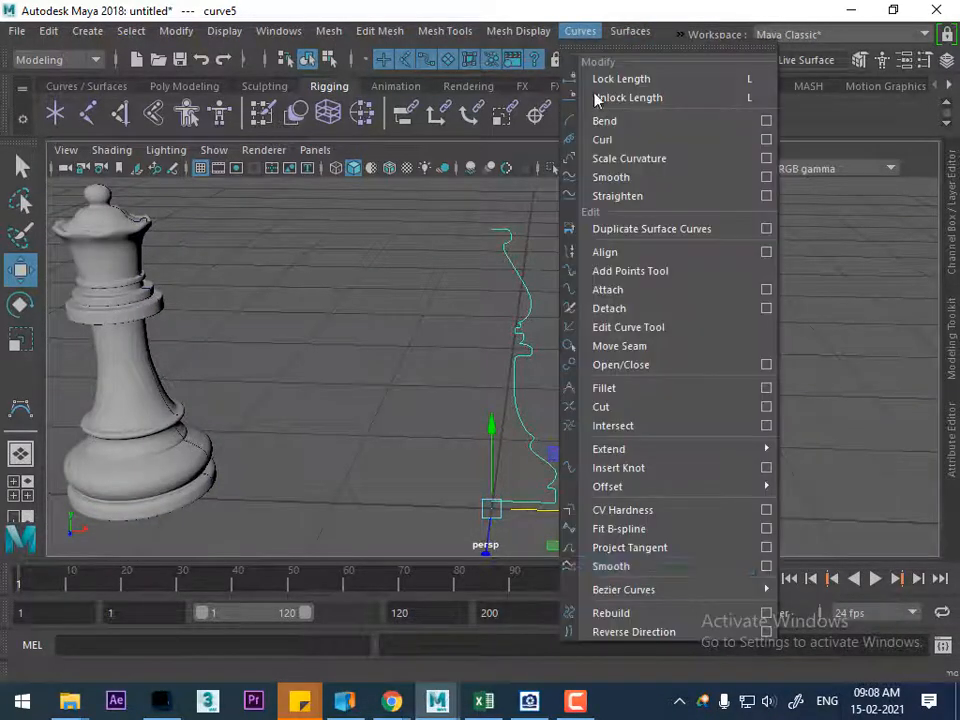
{"action": "left_click", "coordinate": [622, 634]}
{"action": "left_click", "coordinate": [630, 31]}
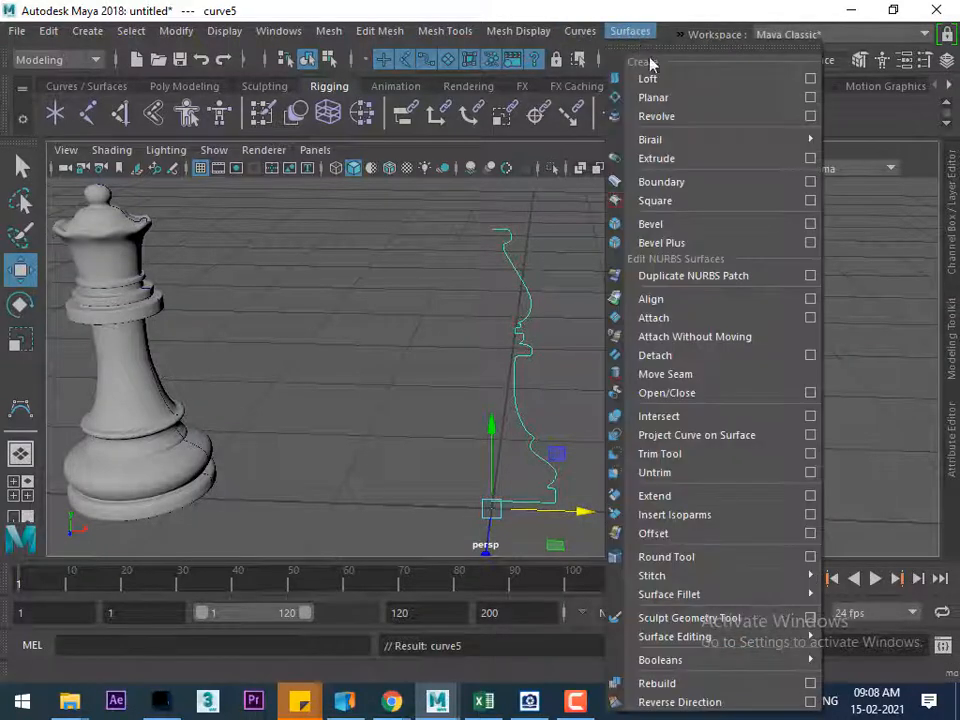
{"action": "mouse_move", "coordinate": [693, 140]}
{"action": "left_click", "coordinate": [690, 117]}
{"action": "left_click", "coordinate": [690, 407]}
Try to select the profile curve lying on the top of the revolved bishop surface
{"action": "left_click_drag", "start_coordinate": [690, 407], "coordinate": [612, 455], "text": "alt"}
{"action": "scroll", "coordinate": [557, 326], "scroll_direction": "up", "scroll_amount": 4}
{"action": "middle_click_drag", "start_coordinate": [557, 326], "coordinate": [654, 546], "text": "alt"}
{"action": "scroll", "coordinate": [654, 546], "scroll_direction": "up", "scroll_amount": 3}
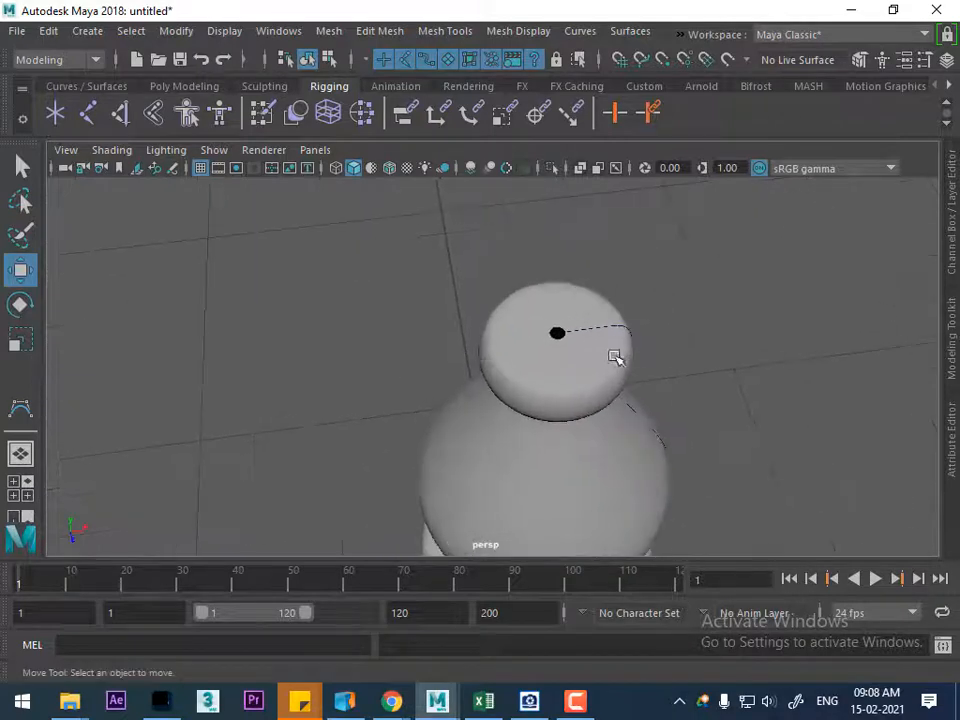
{"action": "left_click", "coordinate": [604, 329]}
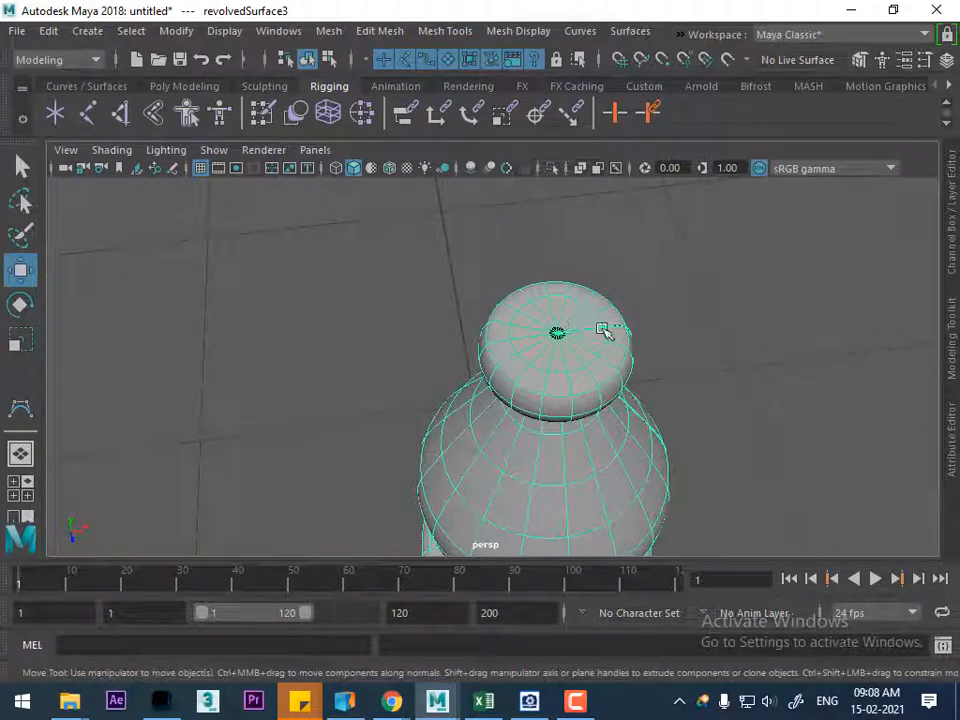
{"action": "left_click", "coordinate": [653, 334]}
{"action": "left_click", "coordinate": [621, 327]}
{"action": "right_click", "coordinate": [730, 295]}
{"action": "left_click", "coordinate": [604, 331]}
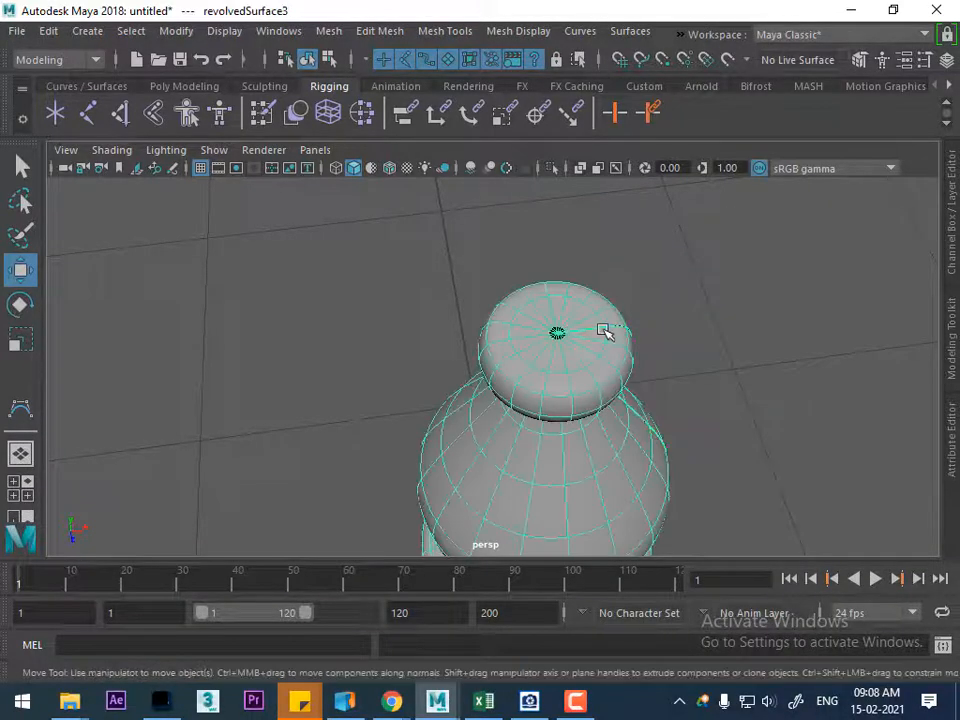
{"action": "left_click", "coordinate": [645, 362]}
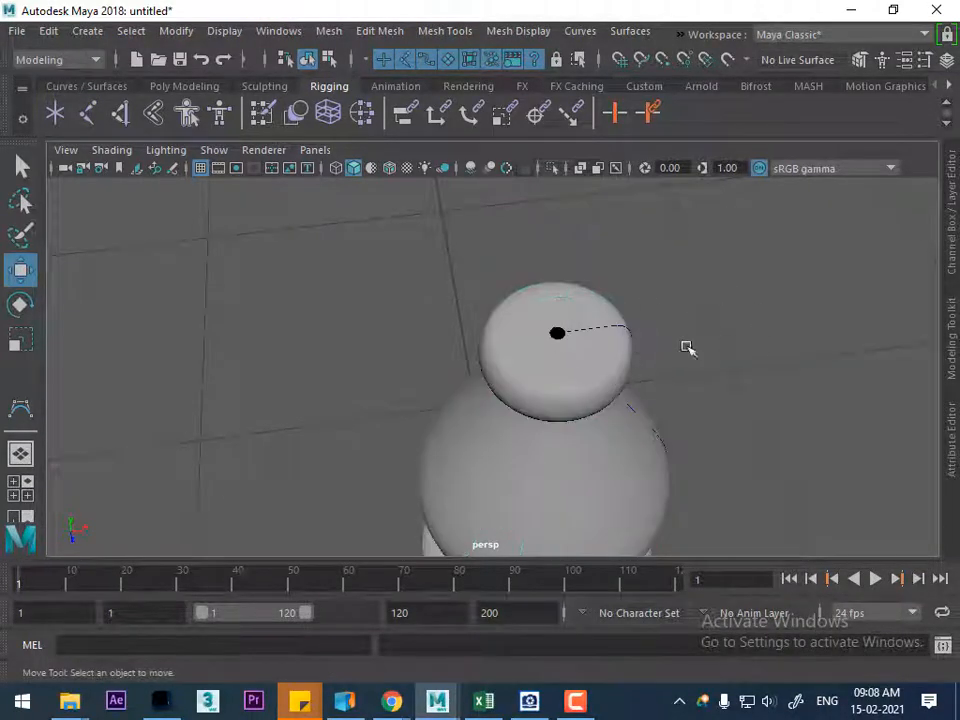
Make surfaces unselectable and move the profile curve's top end point onto the center axis to close the hole in the knob
{"action": "left_click", "coordinate": [448, 60]}
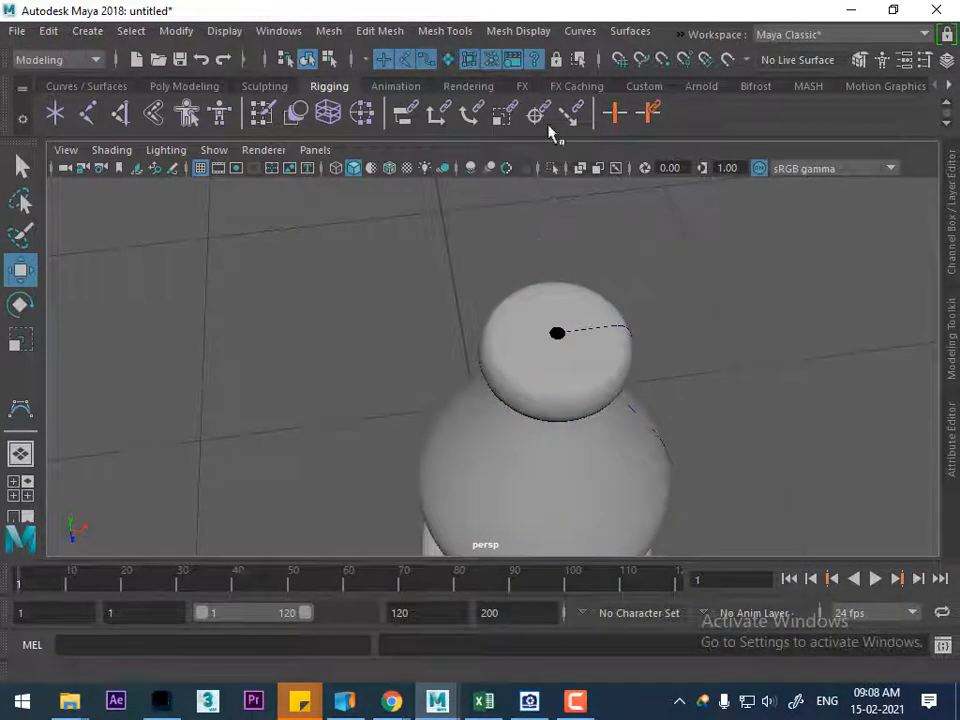
{"action": "left_click", "coordinate": [622, 326]}
{"action": "right_click_drag", "start_coordinate": [797, 216], "coordinate": [680, 216]}
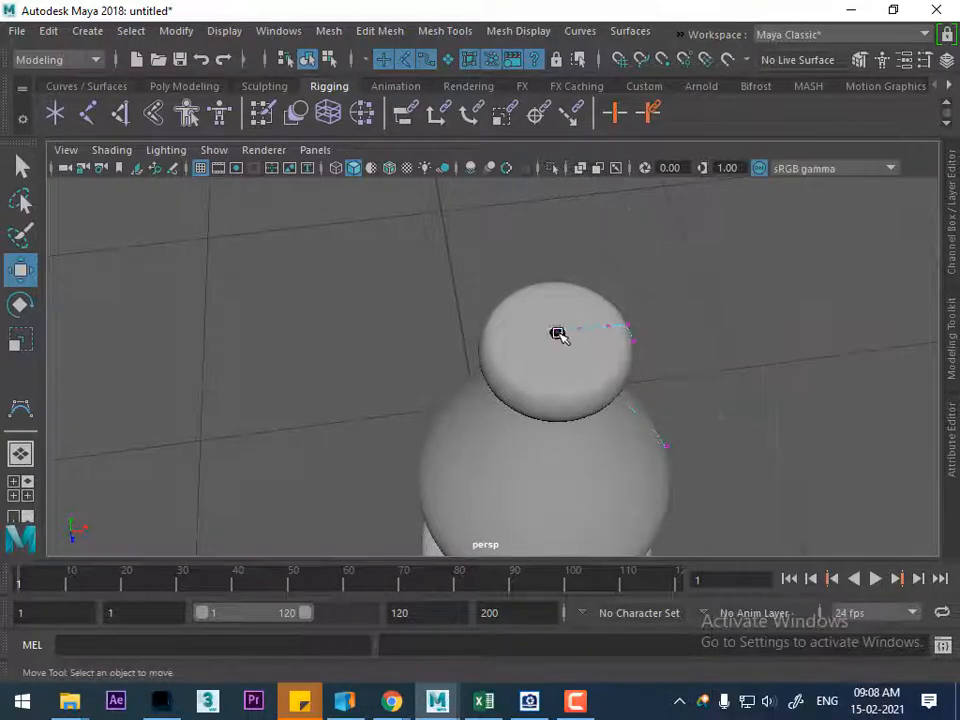
{"action": "left_click", "coordinate": [557, 334]}
{"action": "left_click_drag", "start_coordinate": [648, 320], "coordinate": [644, 321]}
{"action": "right_click_drag", "start_coordinate": [585, 298], "coordinate": [691, 162]}
{"action": "left_click", "coordinate": [763, 320]}
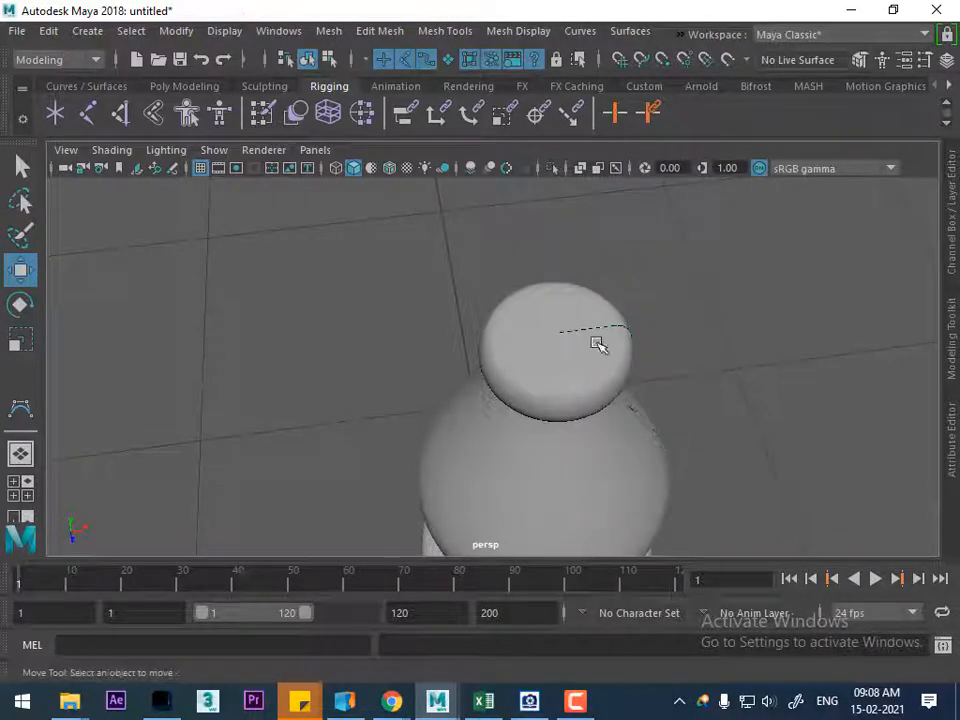
Make surfaces selectable again, then select the revolved bishop and inspect its shape from several angles
{"action": "left_click", "coordinate": [448, 60]}
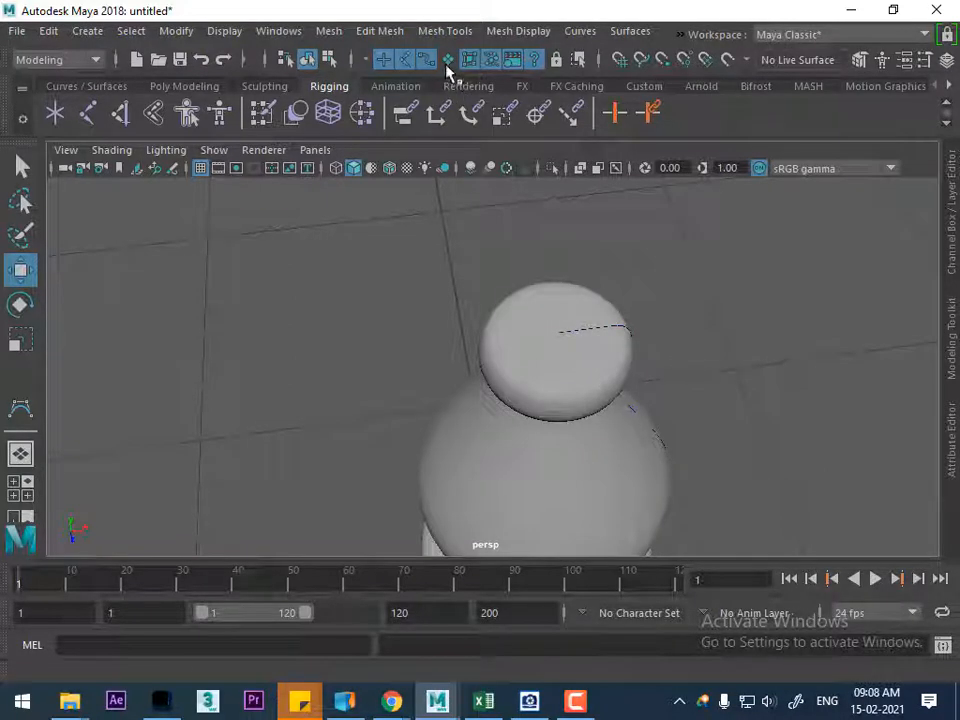
{"action": "left_click", "coordinate": [580, 365]}
{"action": "left_click_drag", "start_coordinate": [657, 428], "coordinate": [617, 381], "text": "alt"}
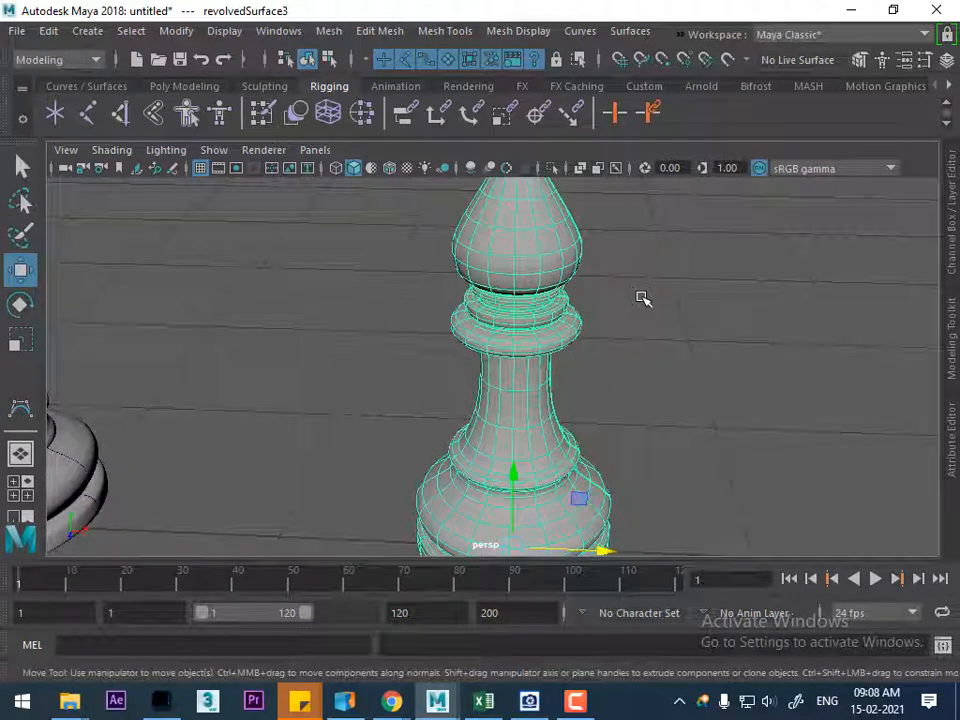
{"action": "left_click_drag", "start_coordinate": [593, 426], "coordinate": [621, 309], "text": "alt"}
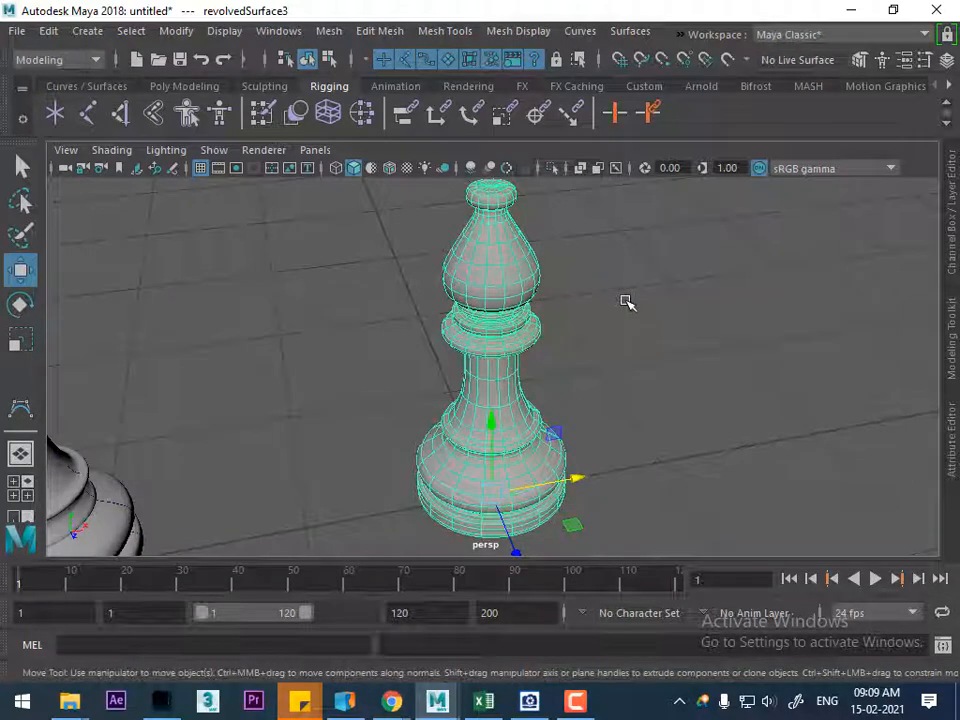
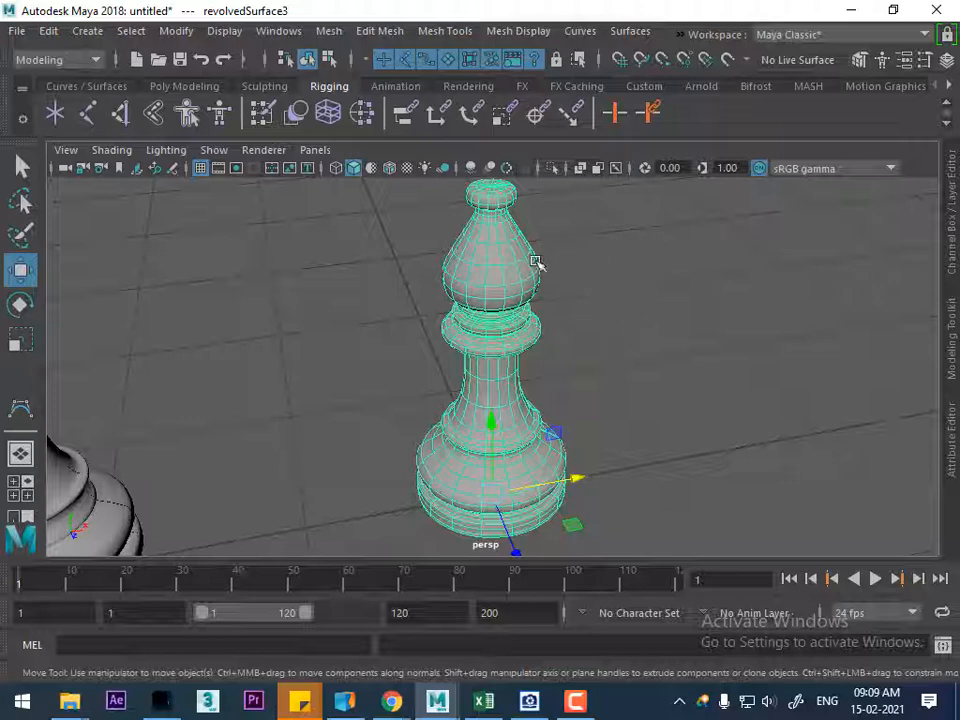
Check the bishop's notch in the reference photo, then display the hidden reference image in the front view in wireframe mode
{"action": "left_click", "coordinate": [529, 700]}
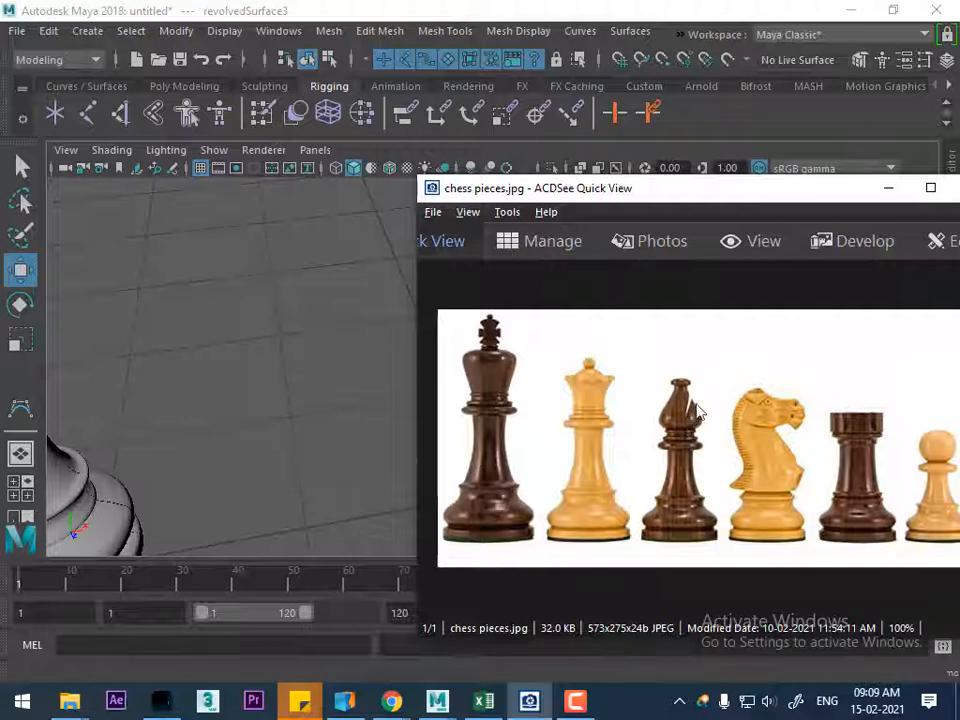
{"action": "left_click", "coordinate": [888, 187]}
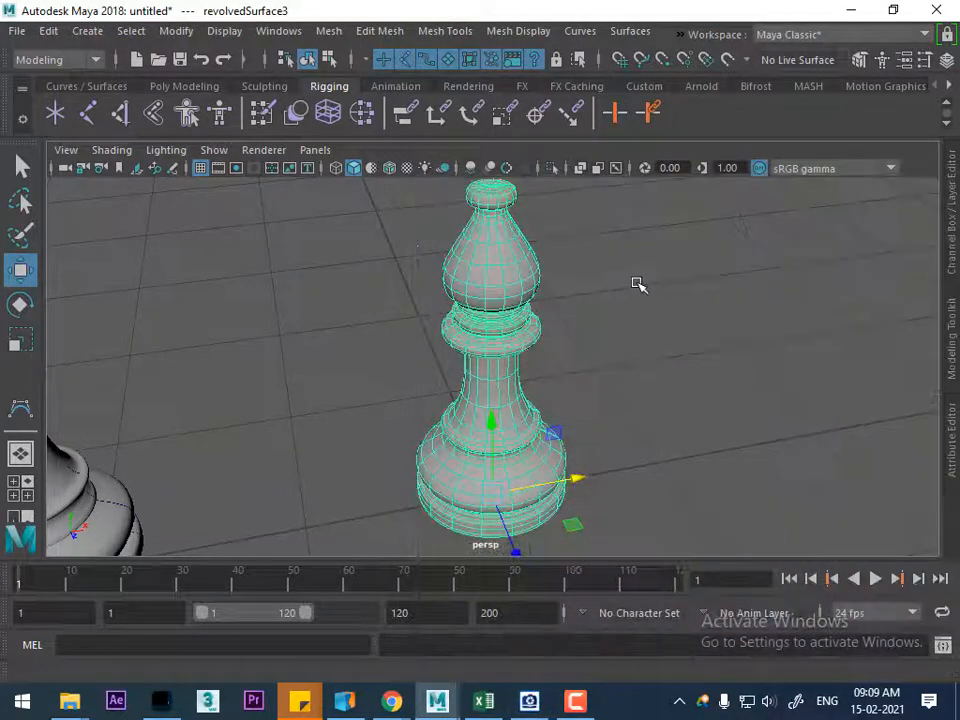
{"action": "key", "text": "space"}
{"action": "left_click_drag", "start_coordinate": [638, 300], "coordinate": [638, 342]}
{"action": "scroll", "coordinate": [613, 366], "scroll_direction": "up", "scroll_amount": 1}
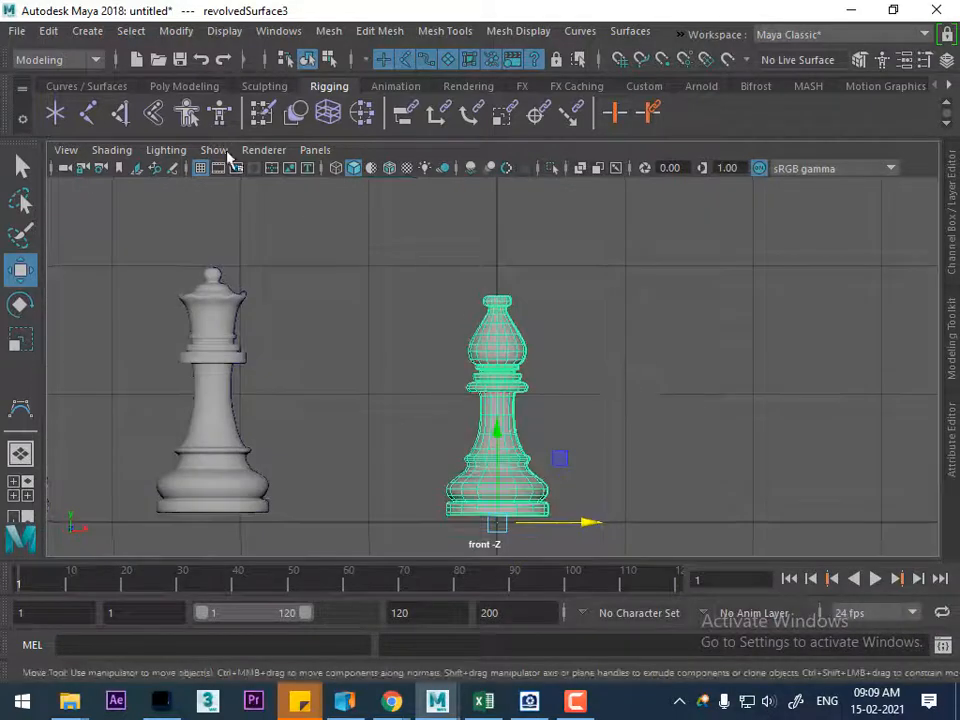
{"action": "left_click", "coordinate": [224, 33]}
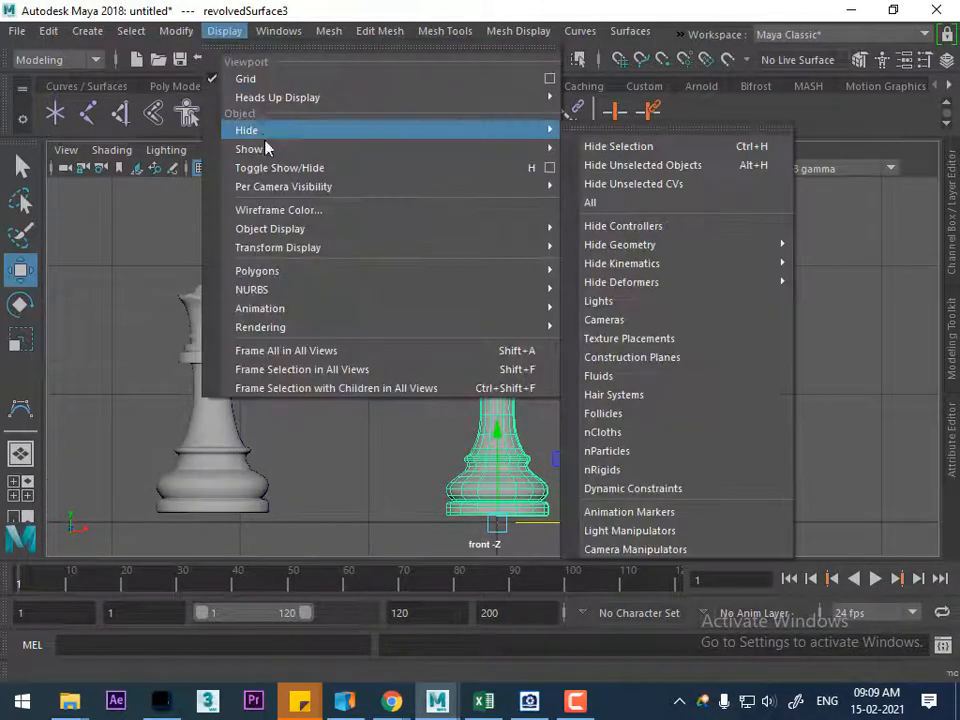
{"action": "mouse_move", "coordinate": [553, 157]}
{"action": "left_click", "coordinate": [590, 240]}
{"action": "scroll", "coordinate": [716, 429], "scroll_direction": "up", "scroll_amount": 3}
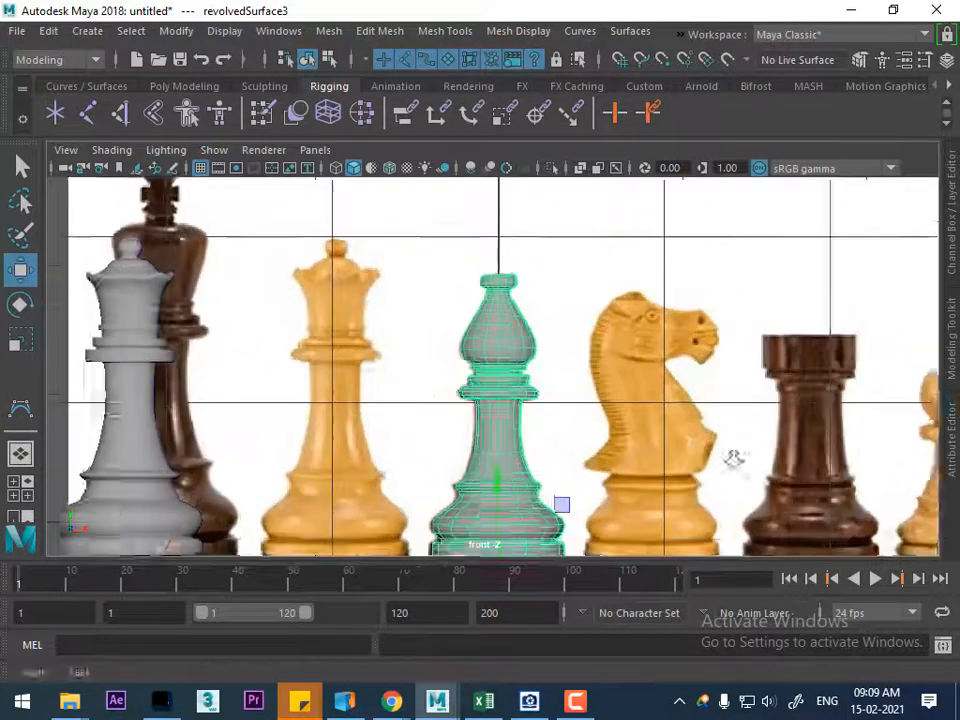
{"action": "scroll", "coordinate": [590, 365], "scroll_direction": "up", "scroll_amount": 1}
{"action": "key", "text": "4"}
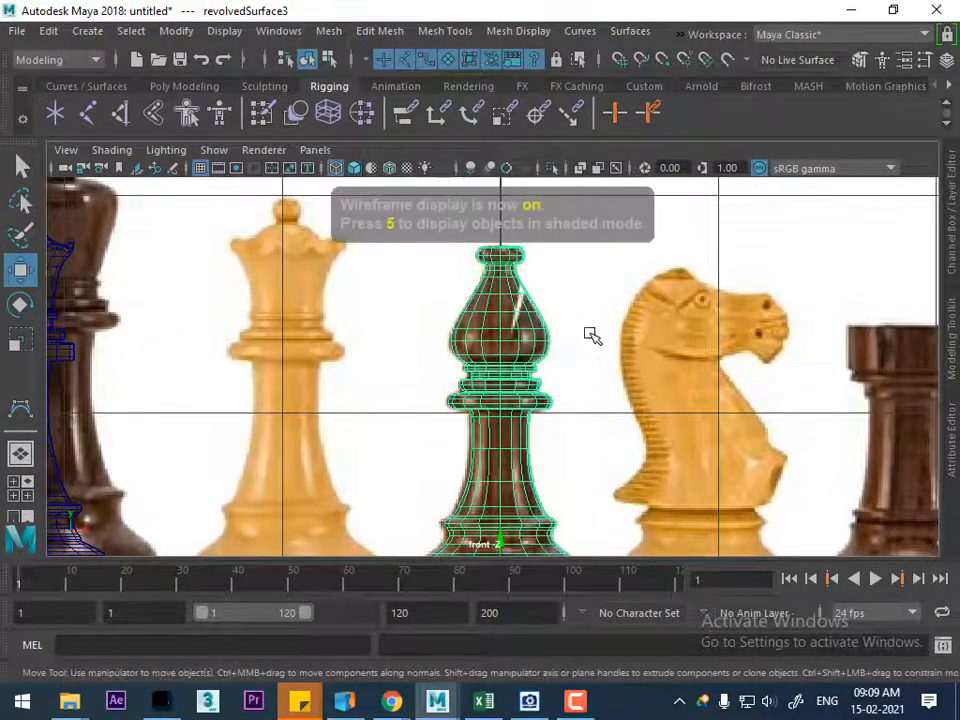
{"action": "middle_click_drag", "start_coordinate": [532, 307], "coordinate": [532, 332], "text": "alt"}
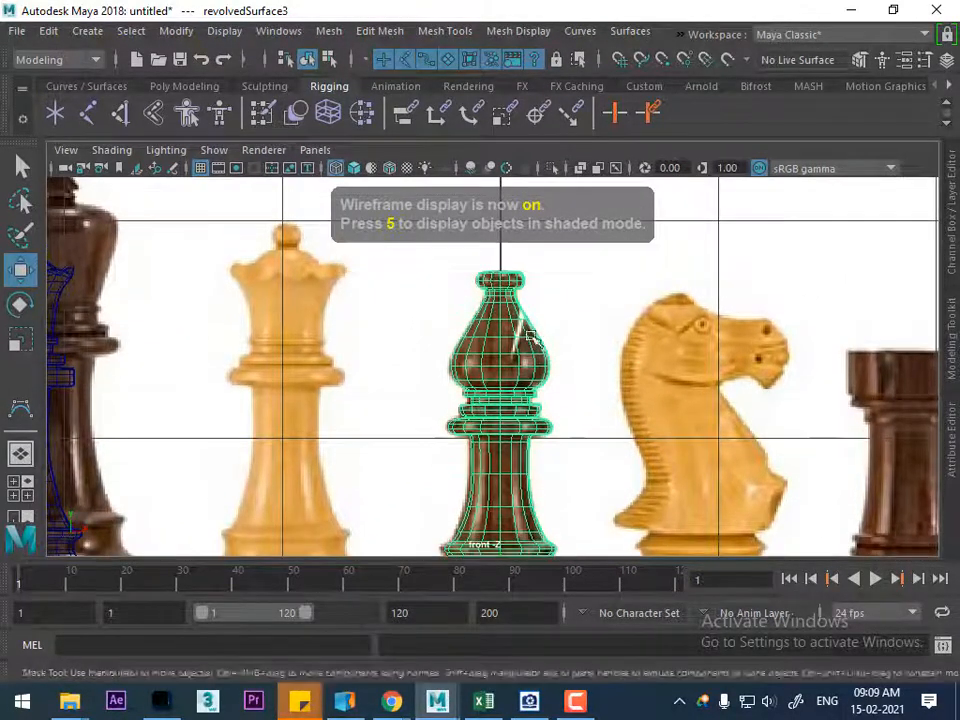
Create a polygon cube and move it straight up over the bishop's head
{"action": "left_click", "coordinate": [90, 31]}
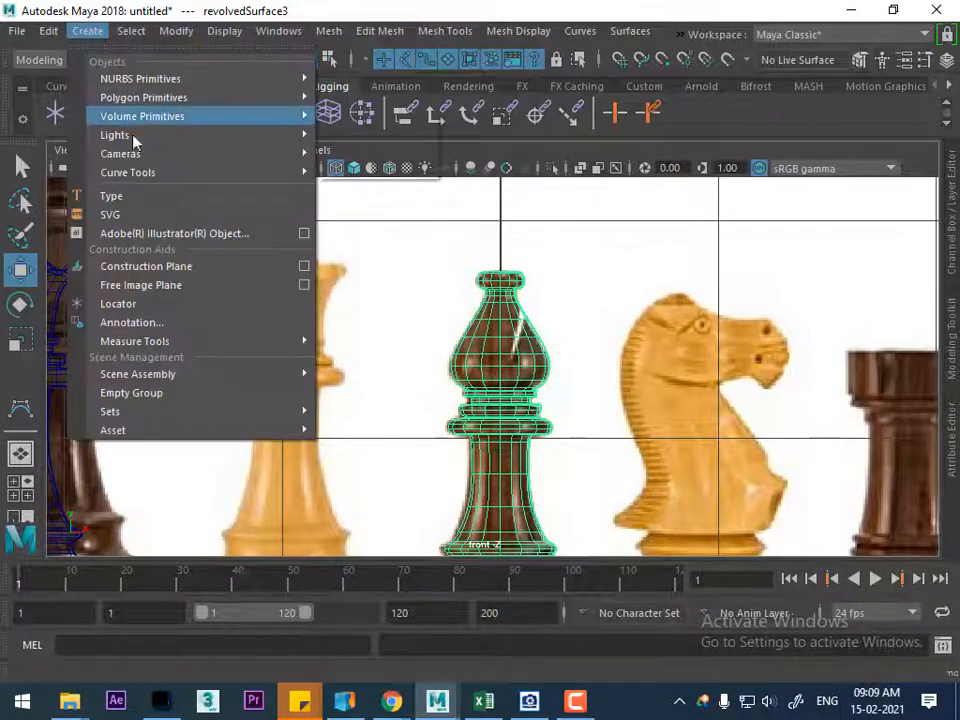
{"action": "mouse_move", "coordinate": [184, 95]}
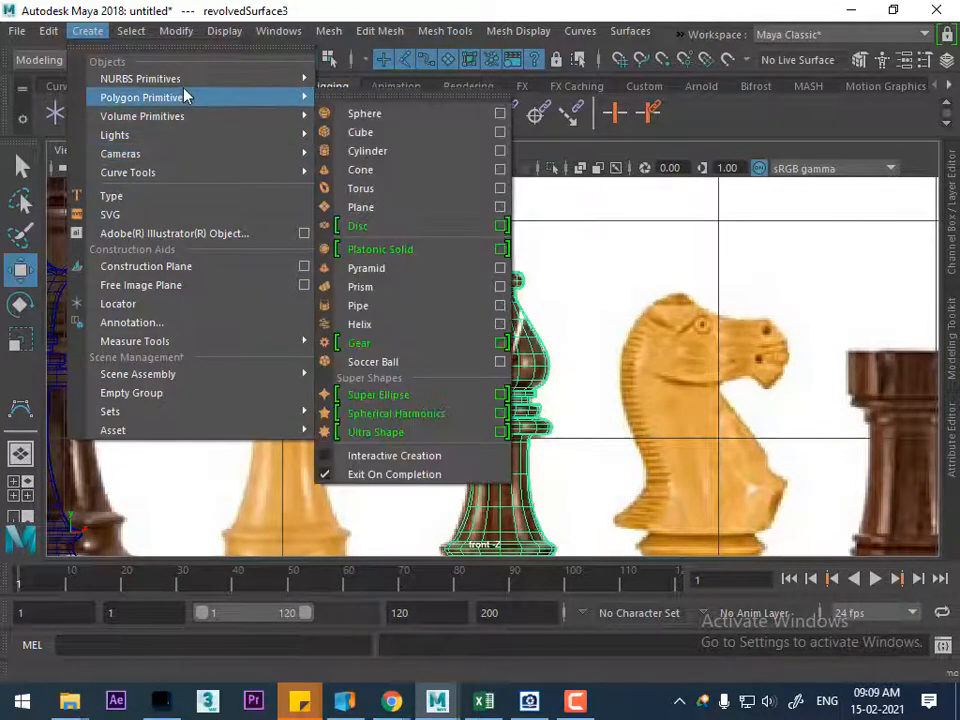
{"action": "left_click", "coordinate": [372, 135]}
{"action": "scroll", "coordinate": [612, 440], "scroll_direction": "down", "scroll_amount": 4}
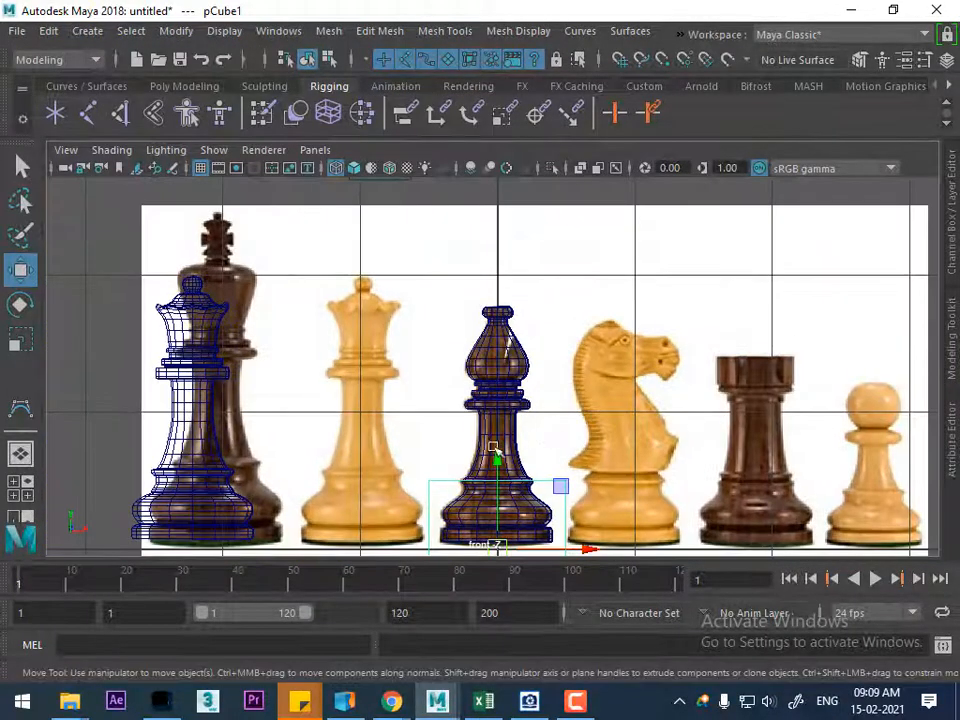
{"action": "left_click_drag", "start_coordinate": [497, 460], "coordinate": [535, 235]}
Scale the cube along X to about 0.1 so it forms a narrow upright slab
{"action": "key", "text": "r"}
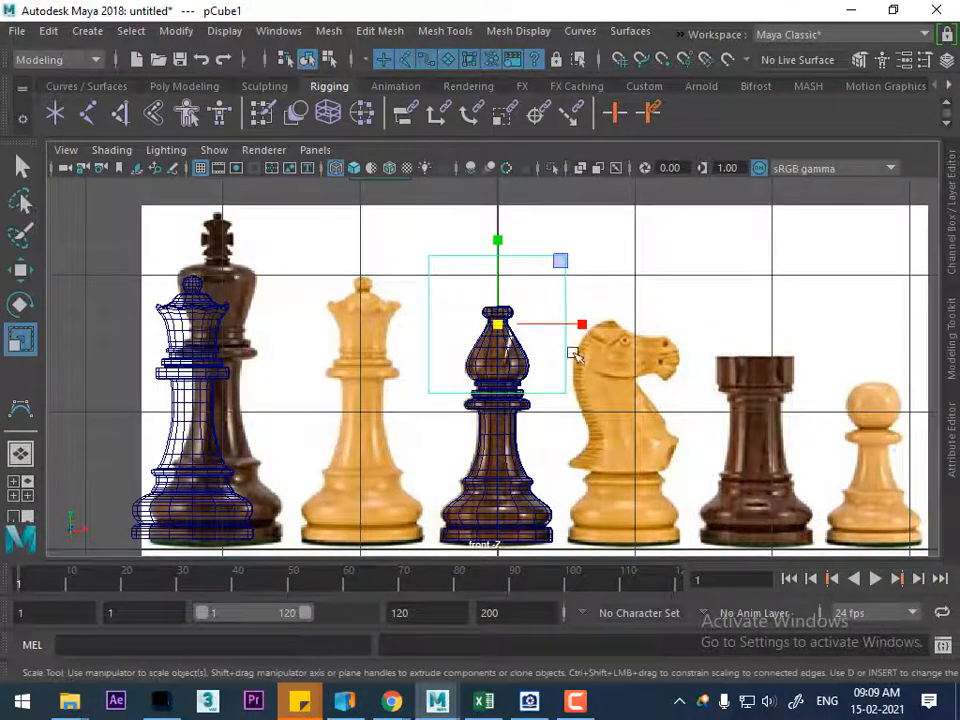
{"action": "left_click_drag", "start_coordinate": [581, 325], "coordinate": [508, 328]}
{"action": "scroll", "coordinate": [574, 369], "scroll_direction": "up", "scroll_amount": 5}
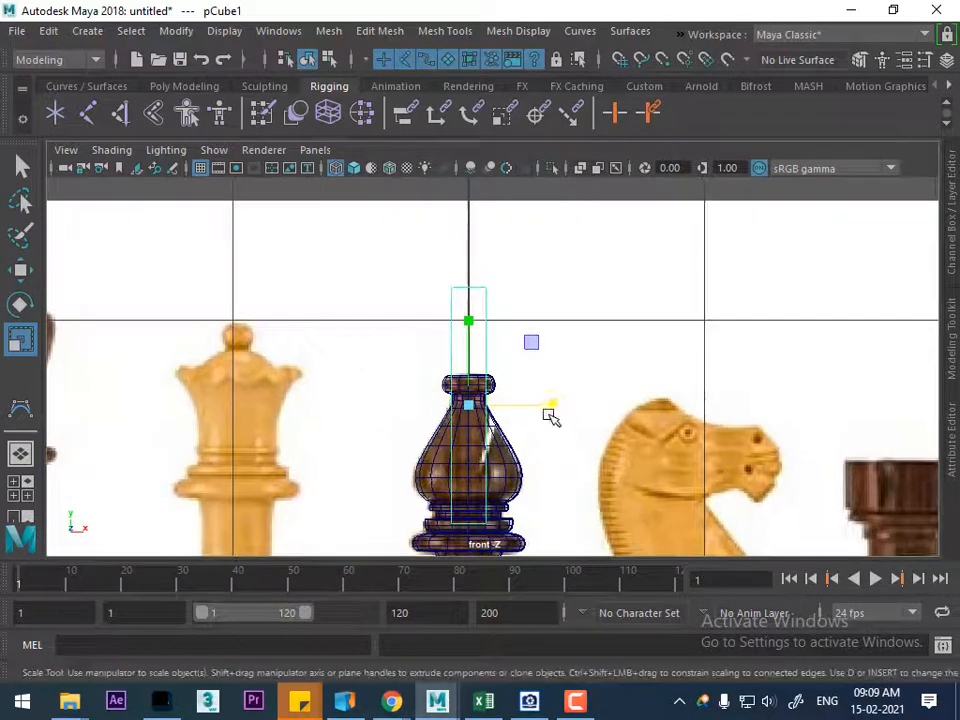
{"action": "left_click_drag", "start_coordinate": [551, 405], "coordinate": [531, 405]}
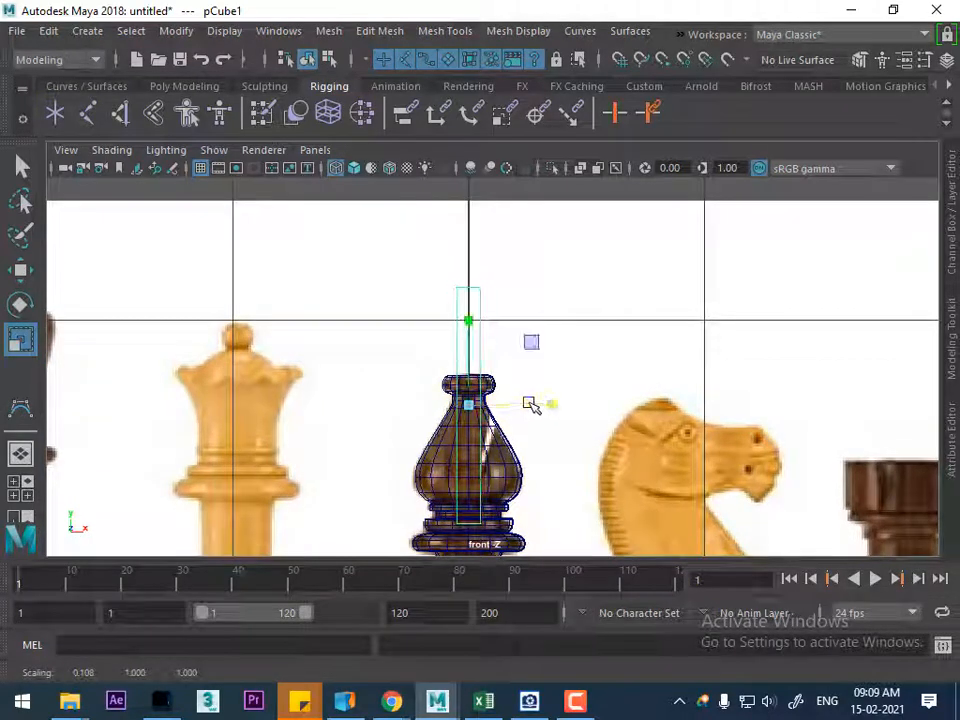
Move the slab over the bishop's notch, rotate it about -15 degrees around Z and thin it further to match the slit
{"action": "key", "text": "w"}
{"action": "left_click_drag", "start_coordinate": [470, 404], "coordinate": [505, 384]}
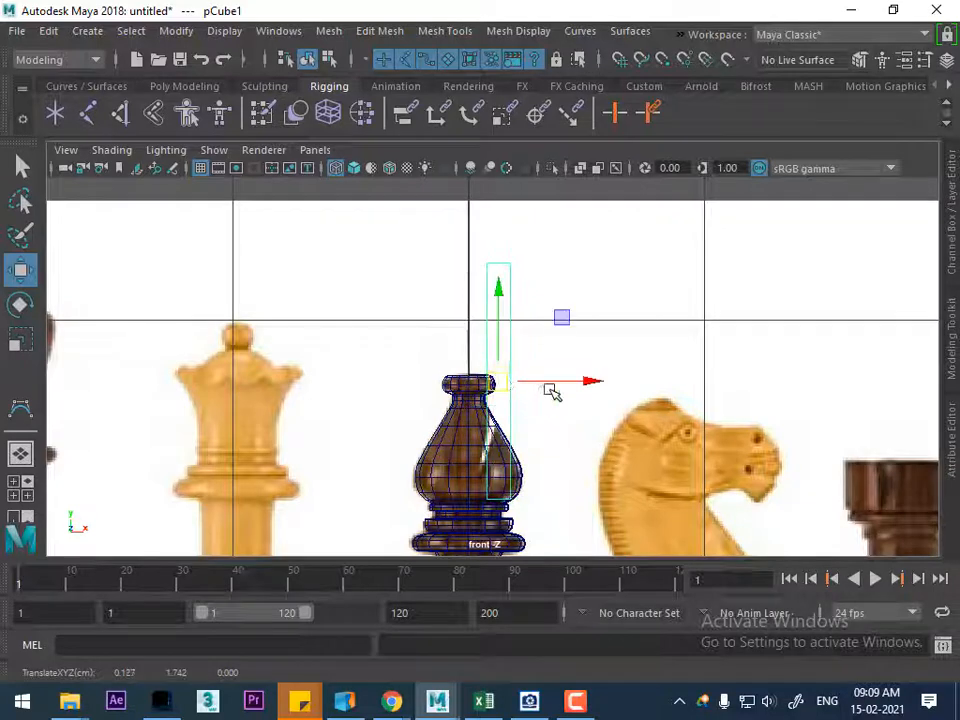
{"action": "key", "text": "e"}
{"action": "left_click_drag", "start_coordinate": [572, 340], "coordinate": [574, 360]}
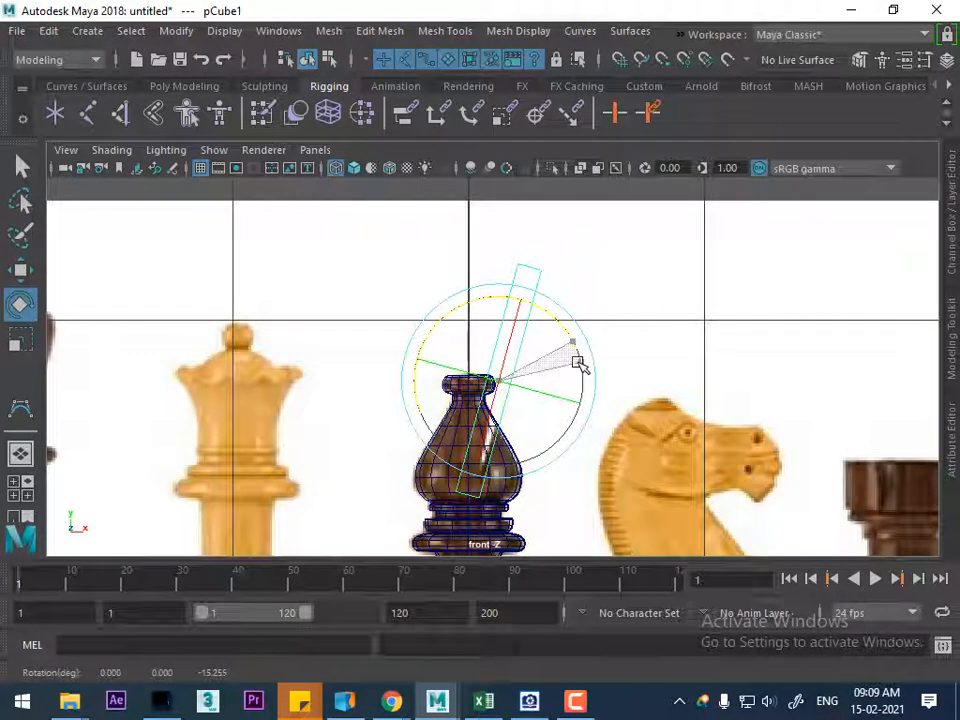
{"action": "key", "text": "r"}
{"action": "left_click_drag", "start_coordinate": [583, 410], "coordinate": [548, 392]}
Alternate the Move tool's axis orientation between World and Object, ending with Object so the axes follow the tilted slab
{"action": "key", "text": "w"}
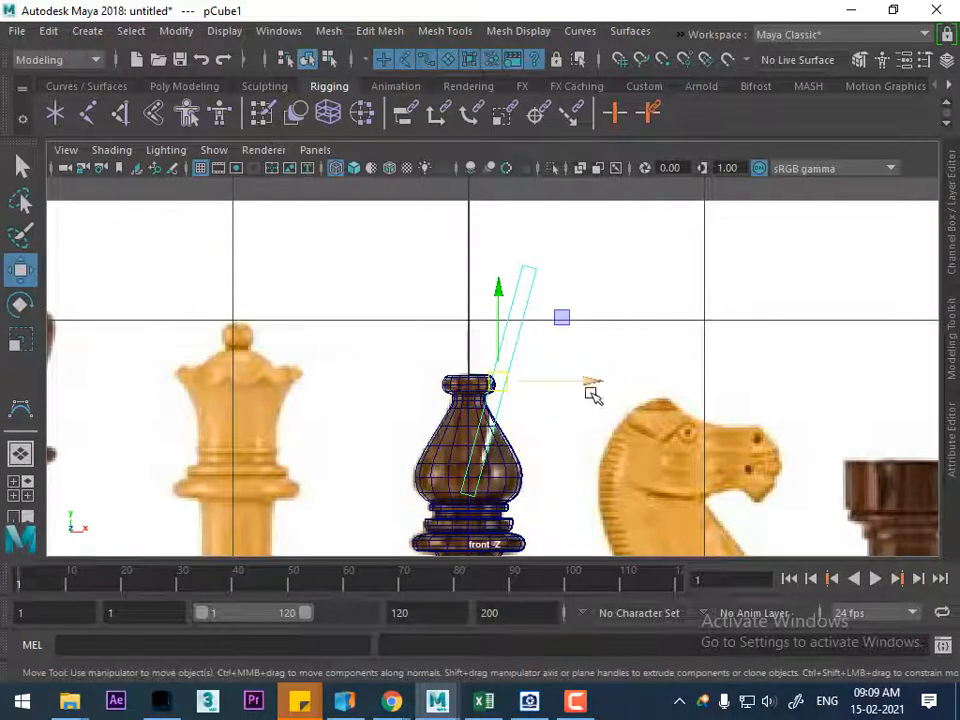
{"action": "middle_click_drag", "start_coordinate": [546, 399], "coordinate": [499, 416], "text": "alt"}
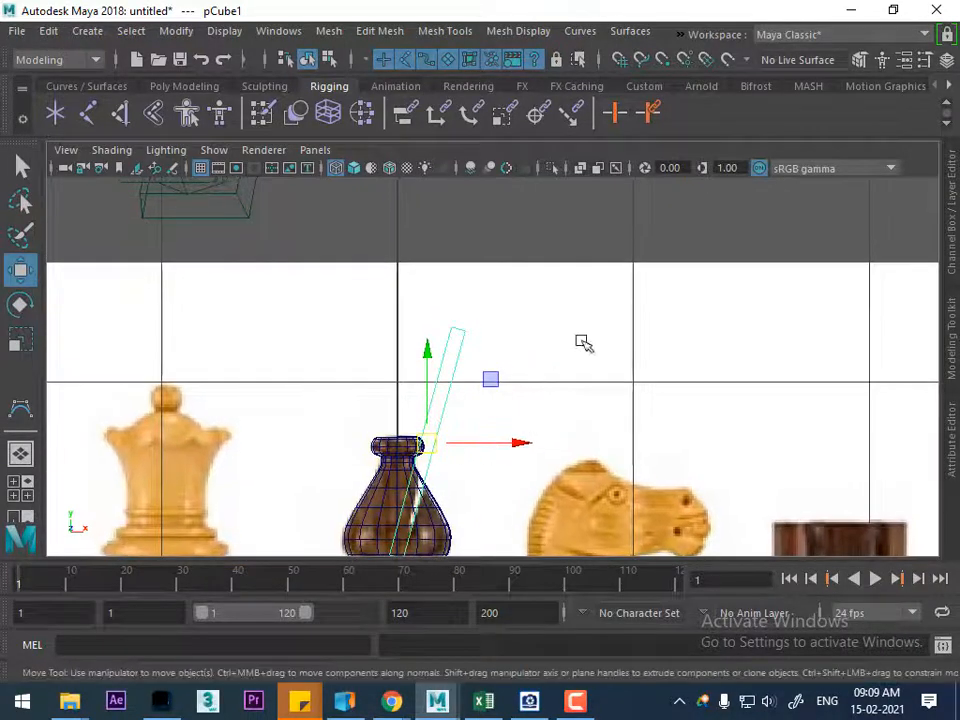
{"action": "right_click_drag", "start_coordinate": [606, 285], "coordinate": [574, 278], "text": "alt"}
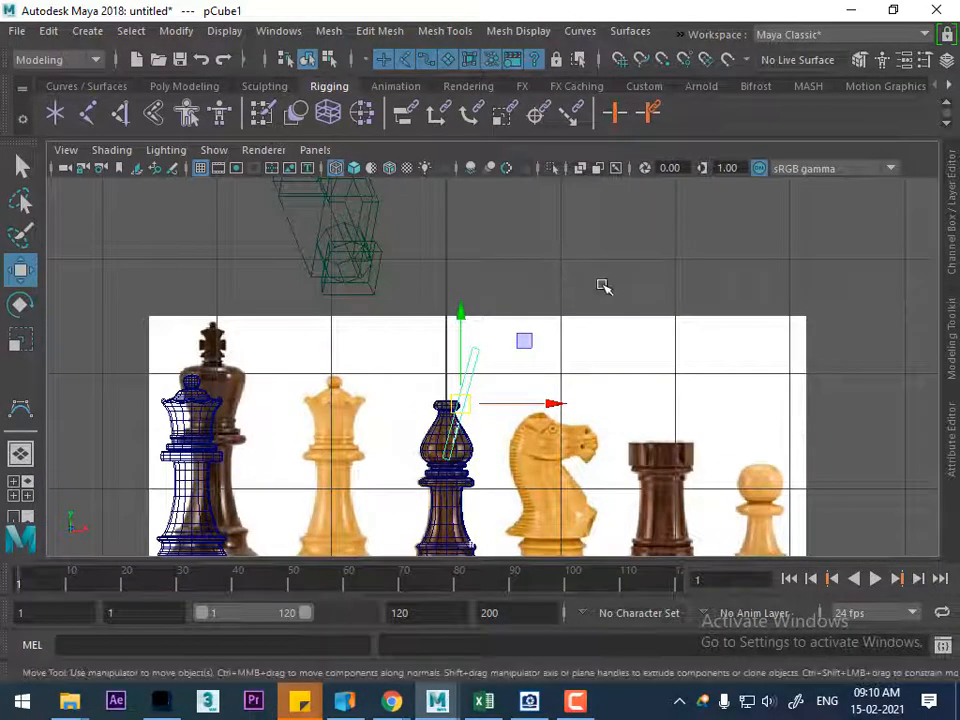
{"action": "key", "text": "w"}
{"action": "left_click", "coordinate": [650, 265]}
{"action": "left_click", "coordinate": [573, 237]}
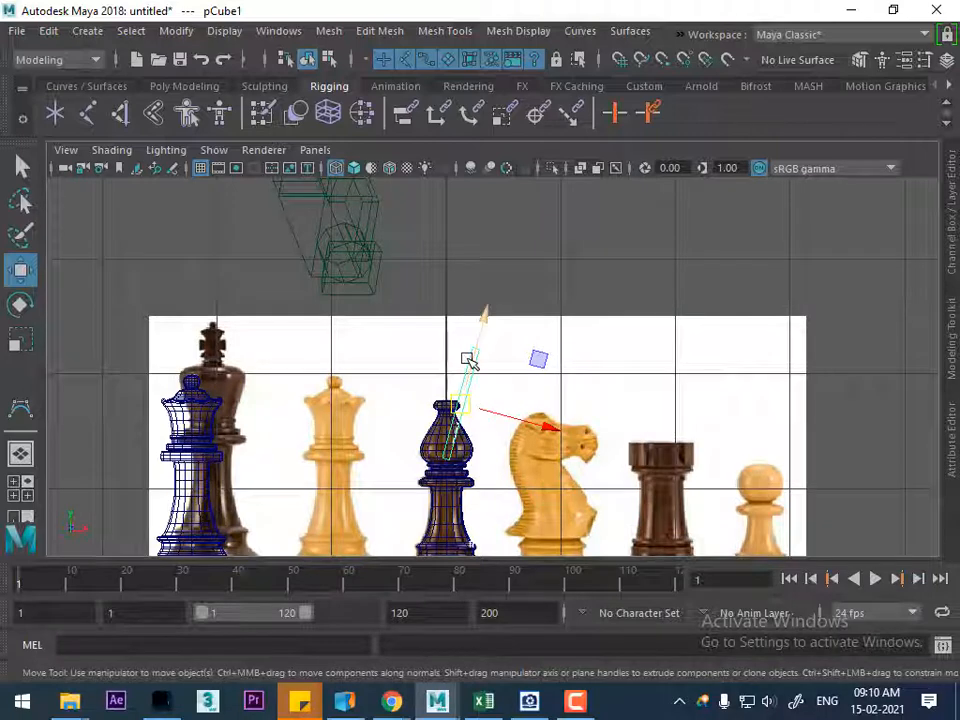
{"action": "key", "text": "w"}
{"action": "left_click", "coordinate": [671, 251]}
{"action": "left_click", "coordinate": [583, 251]}
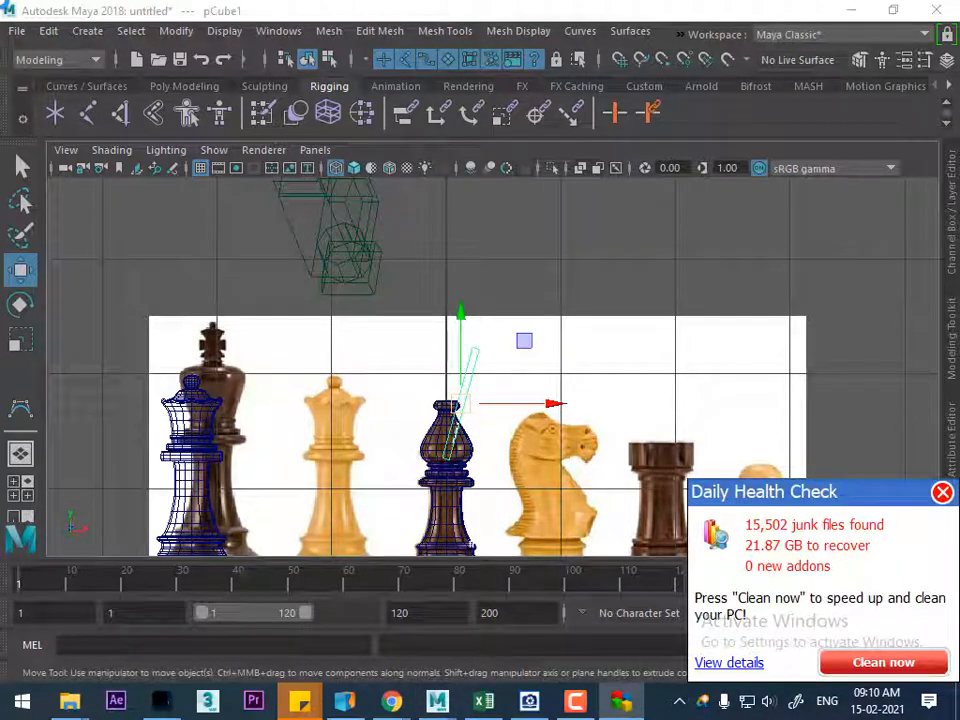
{"action": "left_click_drag", "start_coordinate": [610, 267], "coordinate": [534, 240]}
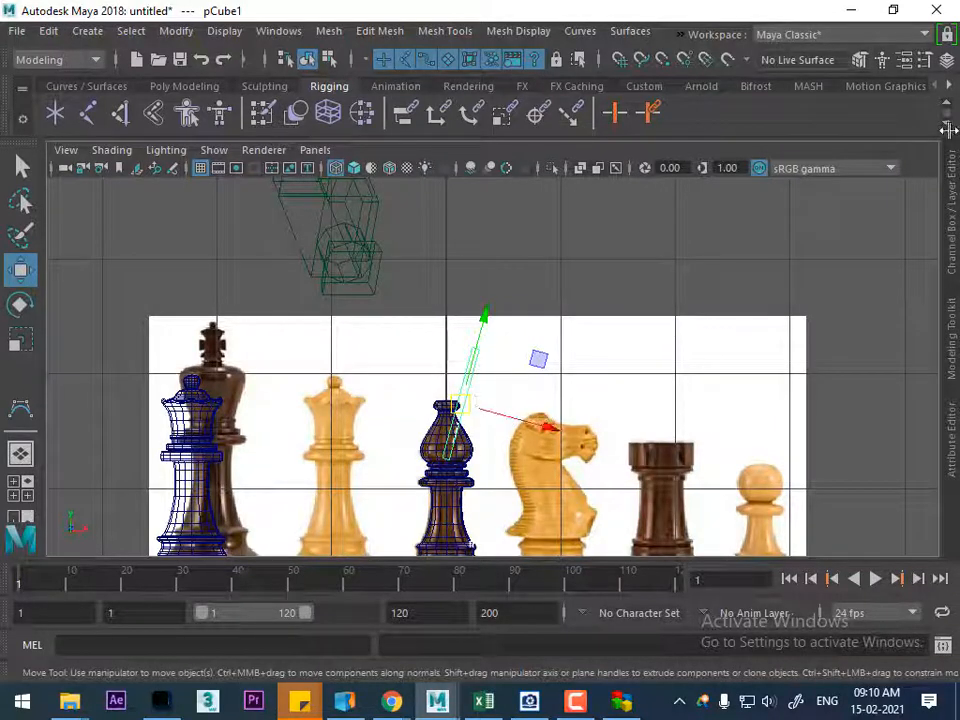
Compare the World and Object axis orientations in the Move tool's settings, leaving it on Object, and close the settings
{"action": "left_click", "coordinate": [943, 60]}
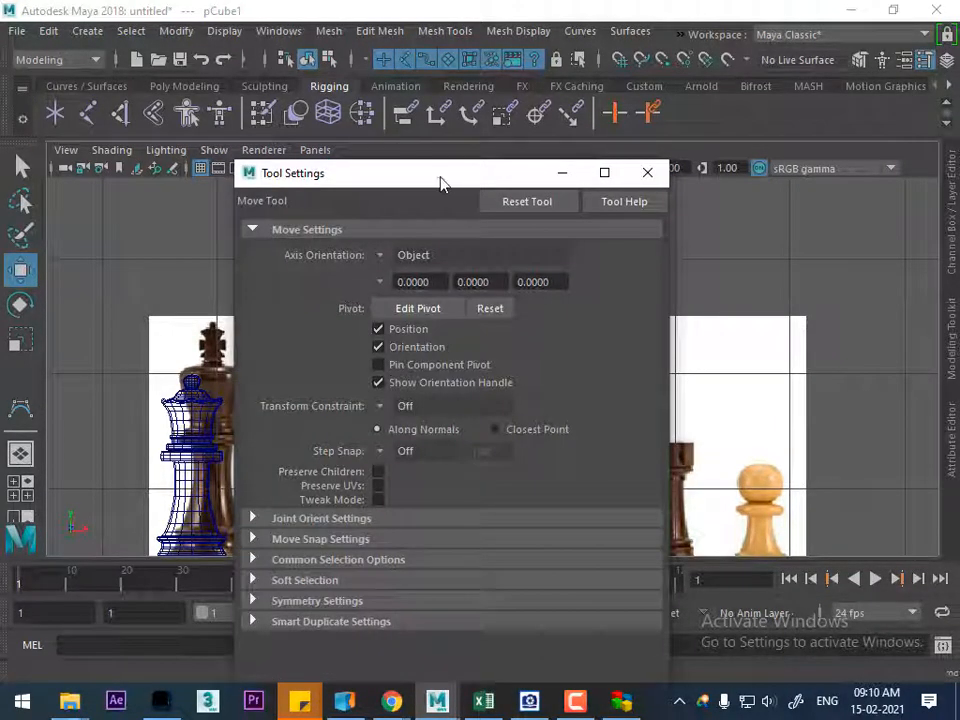
{"action": "left_click_drag", "start_coordinate": [437, 181], "coordinate": [758, 197]}
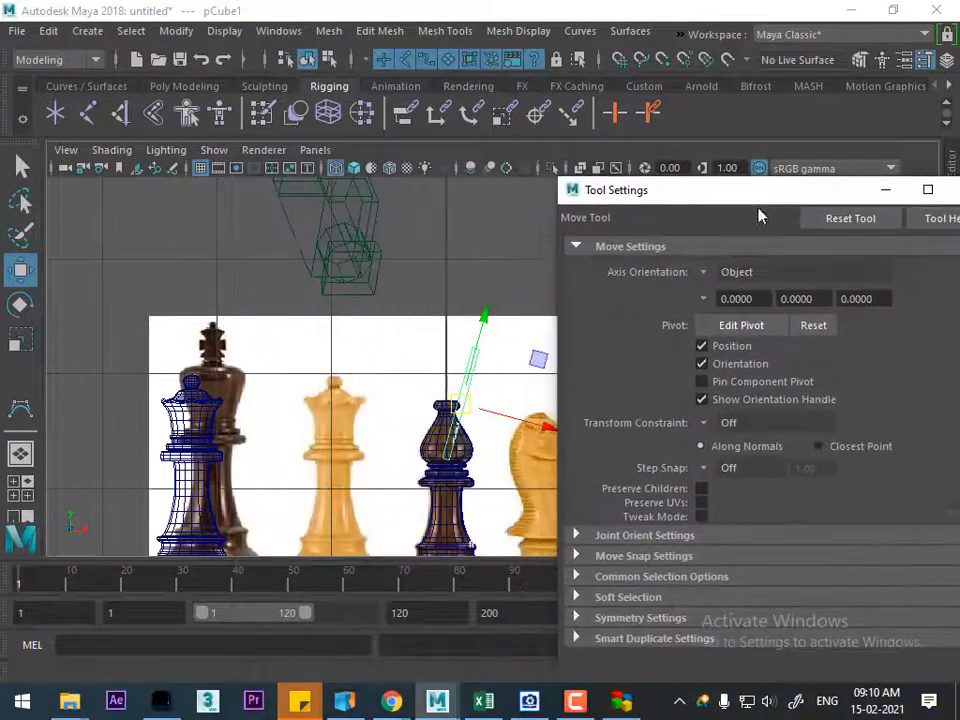
{"action": "left_click", "coordinate": [707, 274]}
{"action": "left_click", "coordinate": [735, 297]}
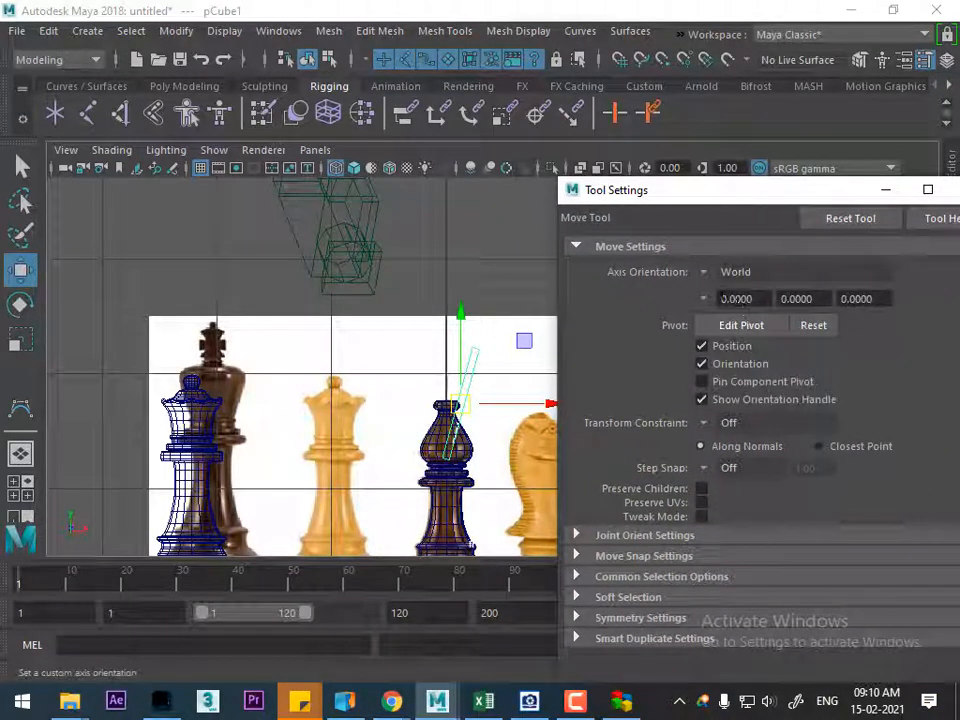
{"action": "left_click", "coordinate": [705, 275]}
{"action": "left_click", "coordinate": [736, 290]}
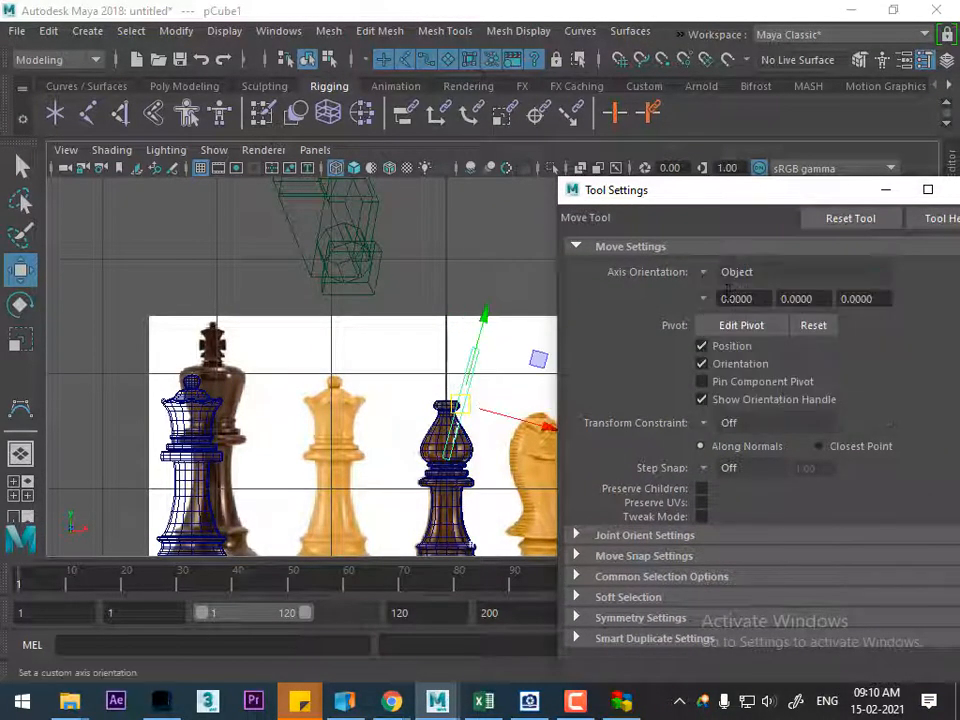
{"action": "left_click", "coordinate": [706, 273]}
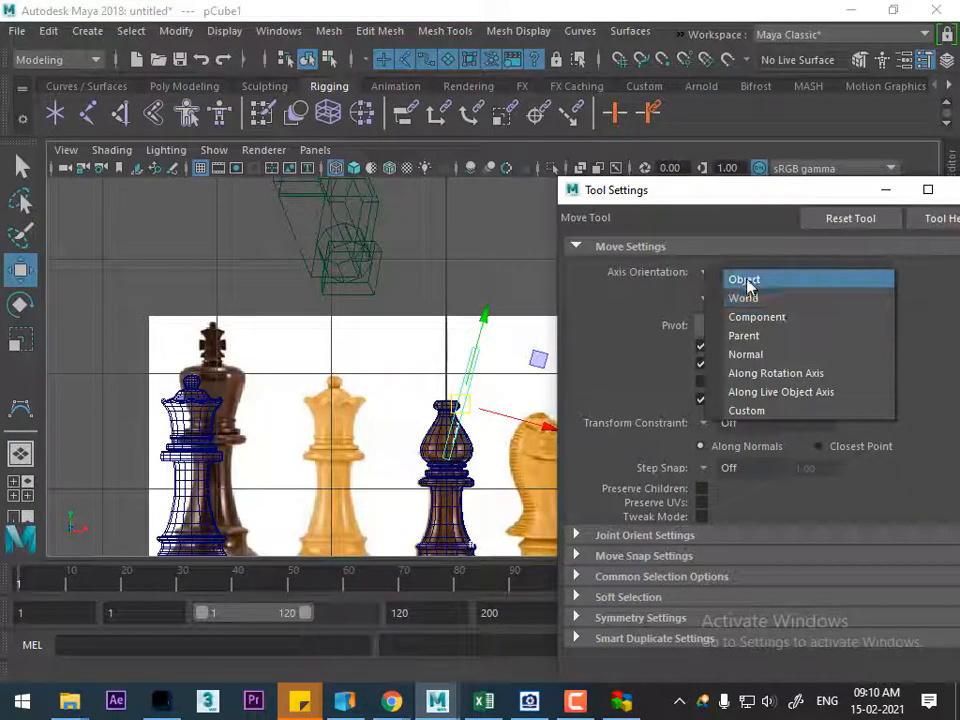
{"action": "left_click", "coordinate": [801, 190]}
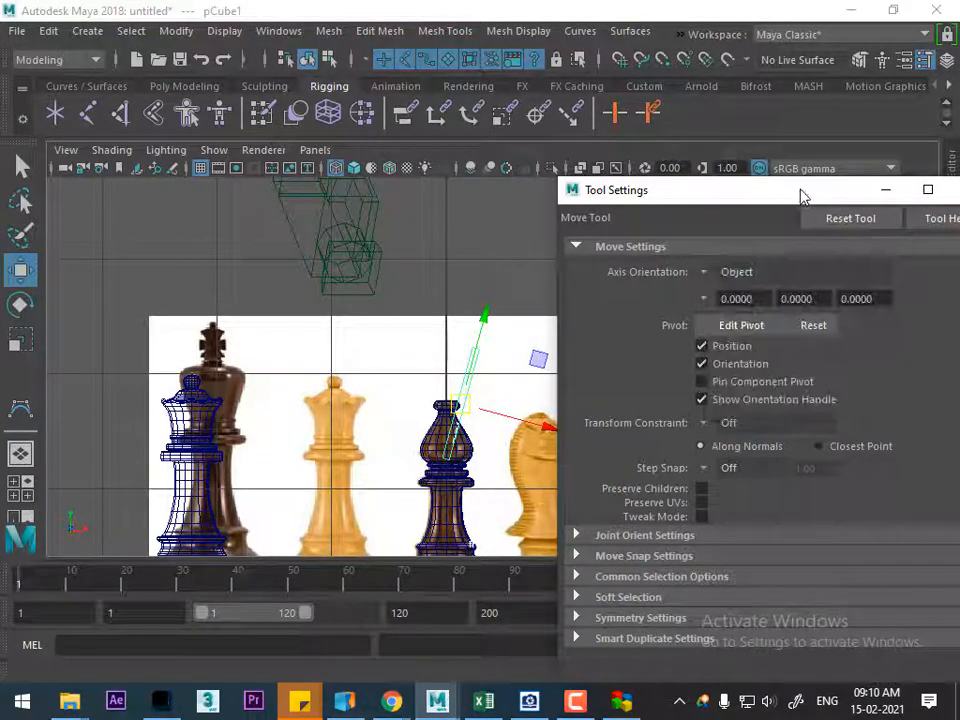
{"action": "left_click_drag", "start_coordinate": [801, 190], "coordinate": [639, 216]}
{"action": "left_click", "coordinate": [814, 221]}
Move the tilted slab slightly along its own axes to line it up with the notch in the reference image
{"action": "scroll", "coordinate": [531, 484], "scroll_direction": "up", "scroll_amount": 2}
{"action": "scroll", "coordinate": [530, 452], "scroll_direction": "up", "scroll_amount": 3}
{"action": "left_click_drag", "start_coordinate": [508, 406], "coordinate": [513, 410]}
{"action": "left_click_drag", "start_coordinate": [429, 377], "coordinate": [428, 379]}
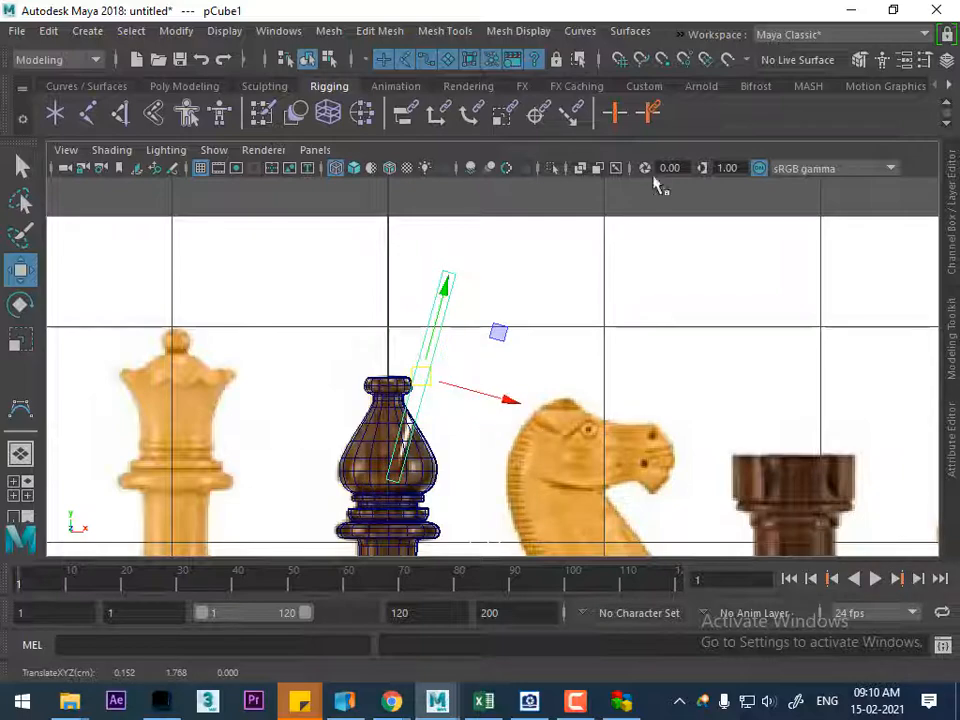
Select the slab's bottom vertices in vertex mode and scale them closer together so the lower end tapers to a point
{"action": "scroll", "coordinate": [634, 341], "scroll_direction": "down", "scroll_amount": 5}
{"action": "right_click_drag", "start_coordinate": [614, 162], "coordinate": [520, 160]}
{"action": "right_click_drag", "start_coordinate": [657, 161], "coordinate": [557, 167]}
{"action": "scroll", "coordinate": [512, 330], "scroll_direction": "up", "scroll_amount": 4}
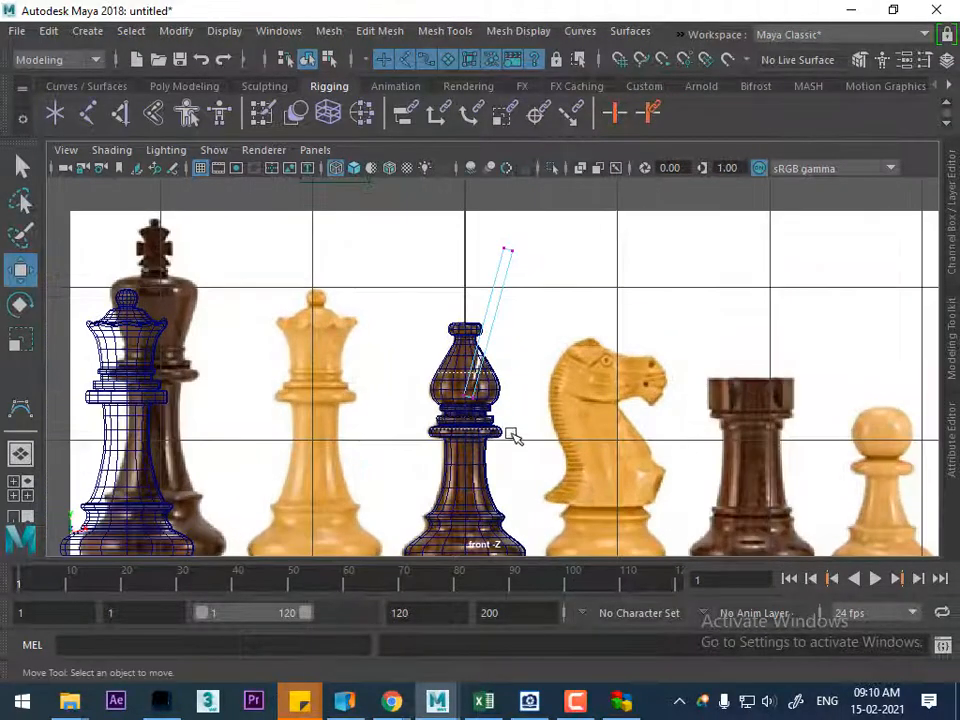
{"action": "left_click_drag", "start_coordinate": [505, 430], "coordinate": [511, 438]}
{"action": "scroll", "coordinate": [580, 550], "scroll_direction": "up", "scroll_amount": 4}
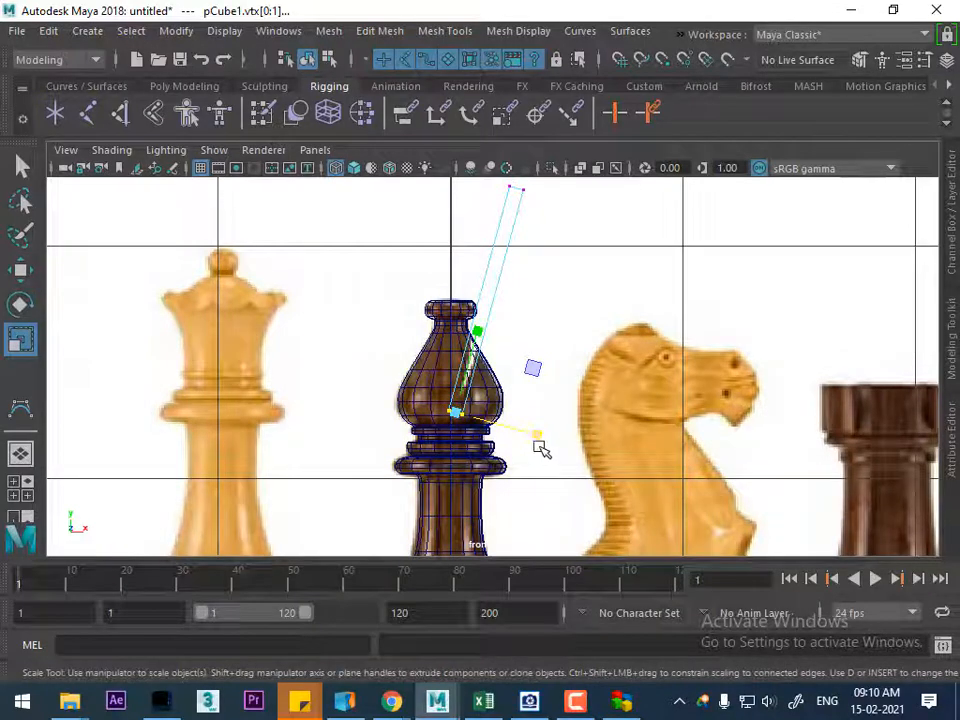
{"action": "left_click_drag", "start_coordinate": [537, 435], "coordinate": [532, 437]}
{"action": "left_click_drag", "start_coordinate": [472, 420], "coordinate": [470, 418]}
Move the bottom vertices up along the slab to the lower end of the bishop's notch, then leave vertex mode
{"action": "key", "text": "w"}
{"action": "scroll", "coordinate": [514, 493], "scroll_direction": "up", "scroll_amount": 3}
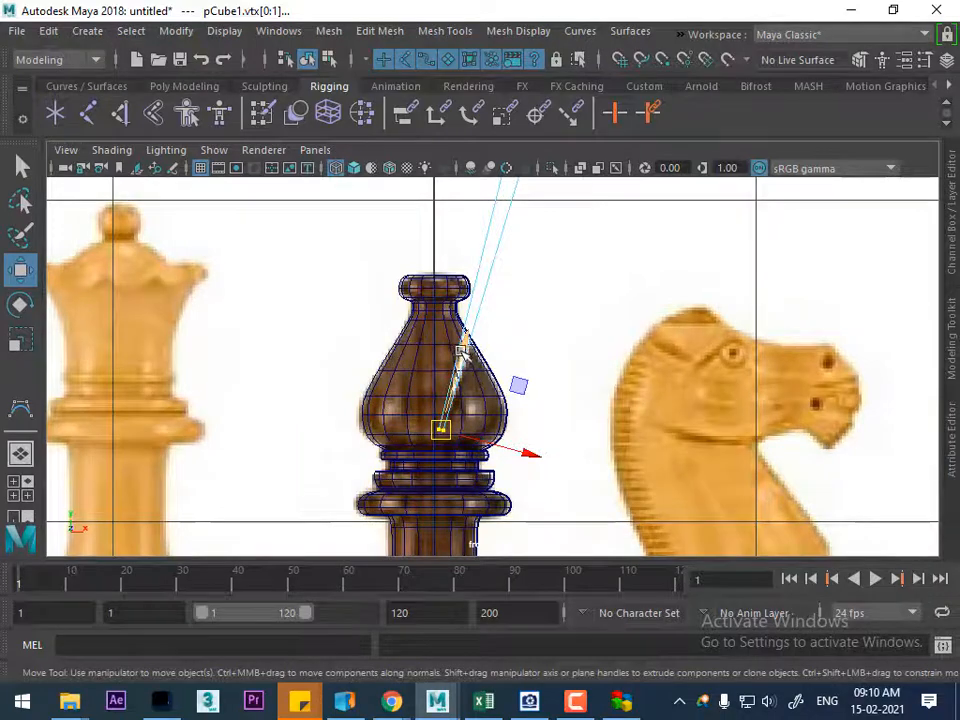
{"action": "left_click_drag", "start_coordinate": [463, 348], "coordinate": [470, 342]}
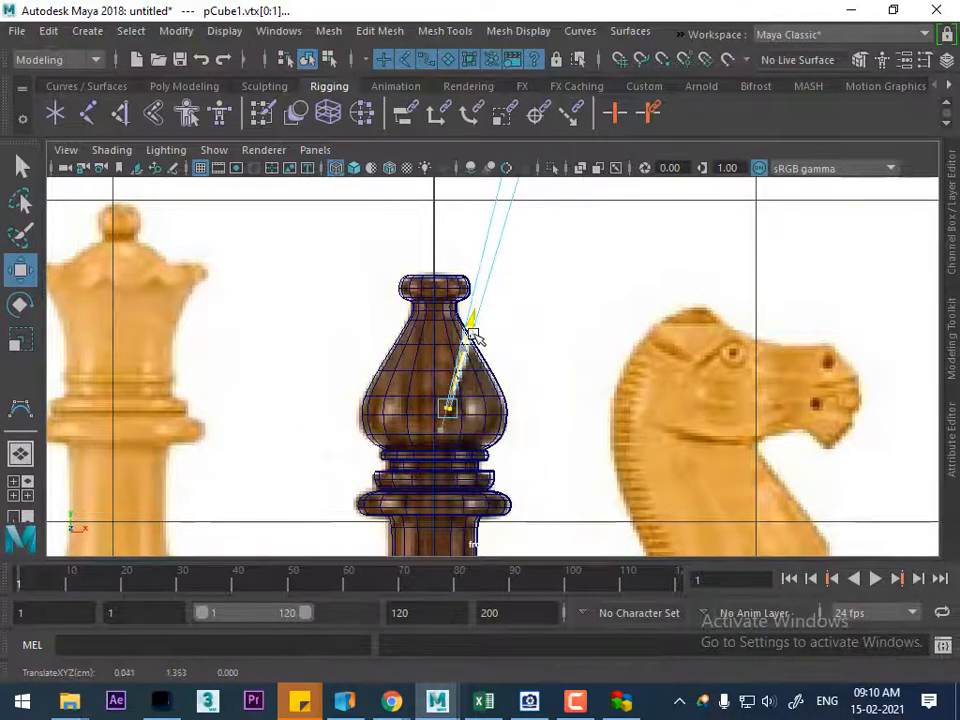
{"action": "scroll", "coordinate": [488, 368], "scroll_direction": "down", "scroll_amount": 5}
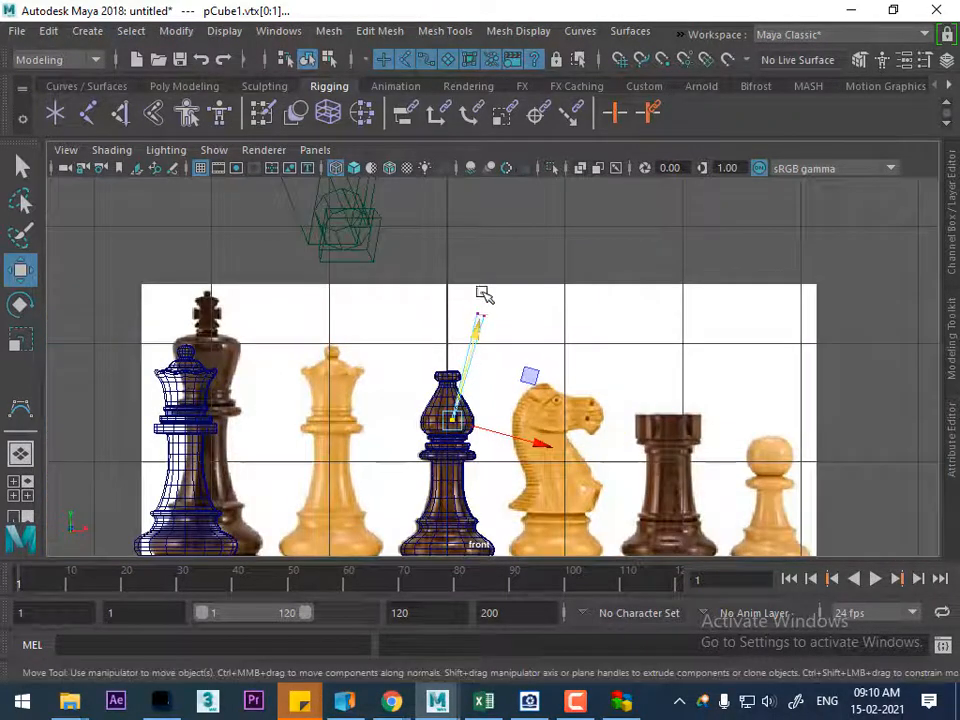
{"action": "right_click_drag", "start_coordinate": [484, 314], "coordinate": [583, 152]}
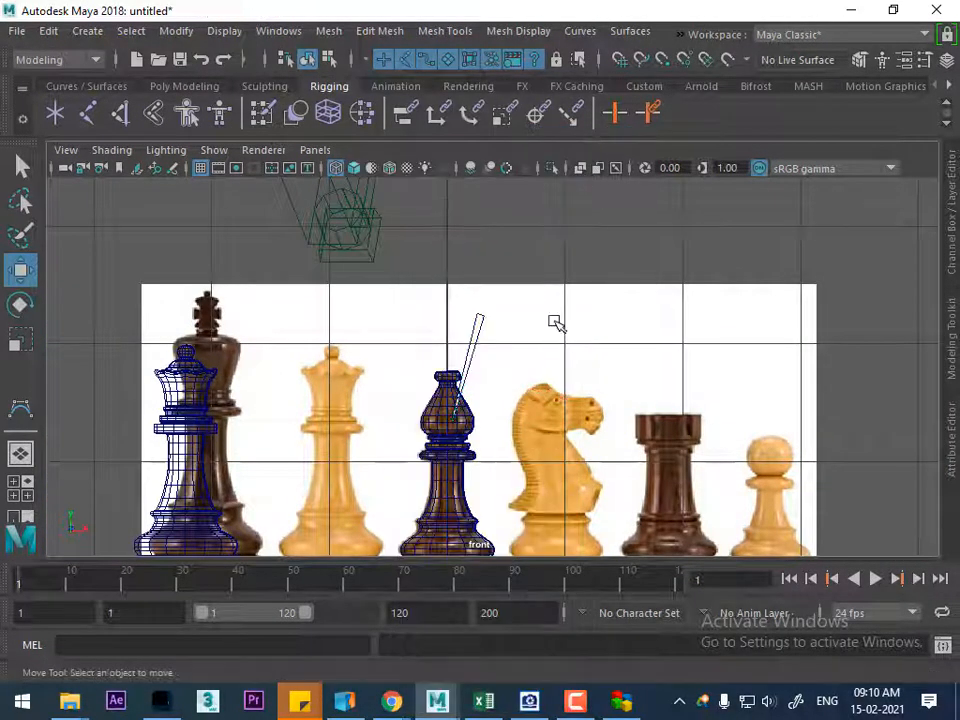
Show the bishop and the tapered slab in the perspective view with shaded display
{"action": "key", "text": "space"}
{"action": "key", "text": "space"}
{"action": "mouse_move", "coordinate": [551, 202]}
{"action": "left_mouse_down", "text": "alt"}
{"action": "mouse_move", "coordinate": [489, 461]}
{"action": "mouse_move", "coordinate": [658, 294]}
{"action": "mouse_move", "coordinate": [628, 444]}
{"action": "mouse_move", "coordinate": [557, 446]}
{"action": "mouse_move", "coordinate": [555, 407]}
{"action": "mouse_move", "coordinate": [516, 384]}
{"action": "mouse_move", "coordinate": [610, 330]}
{"action": "left_mouse_up", "text": "alt"}
{"action": "key", "text": "5"}
{"action": "key", "text": "5"}
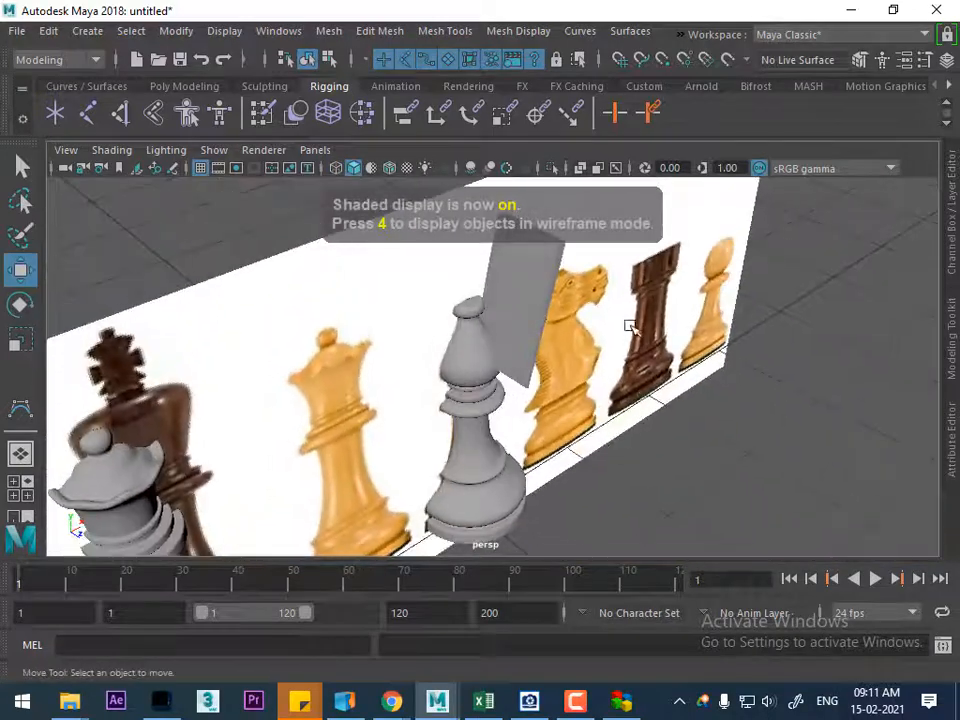
Hide the reference image plane in the perspective view and leave nothing selected
{"action": "left_click", "coordinate": [618, 322]}
{"action": "key", "text": "h"}
{"action": "left_click", "coordinate": [611, 465]}
{"action": "left_click", "coordinate": [476, 344]}
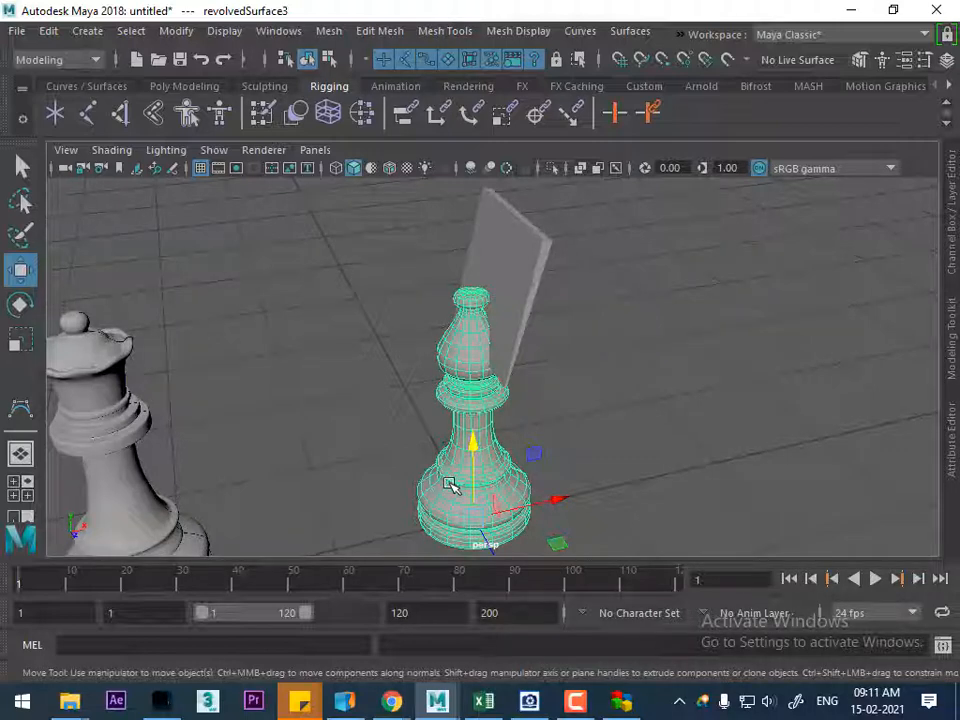
{"action": "left_click", "coordinate": [553, 508]}
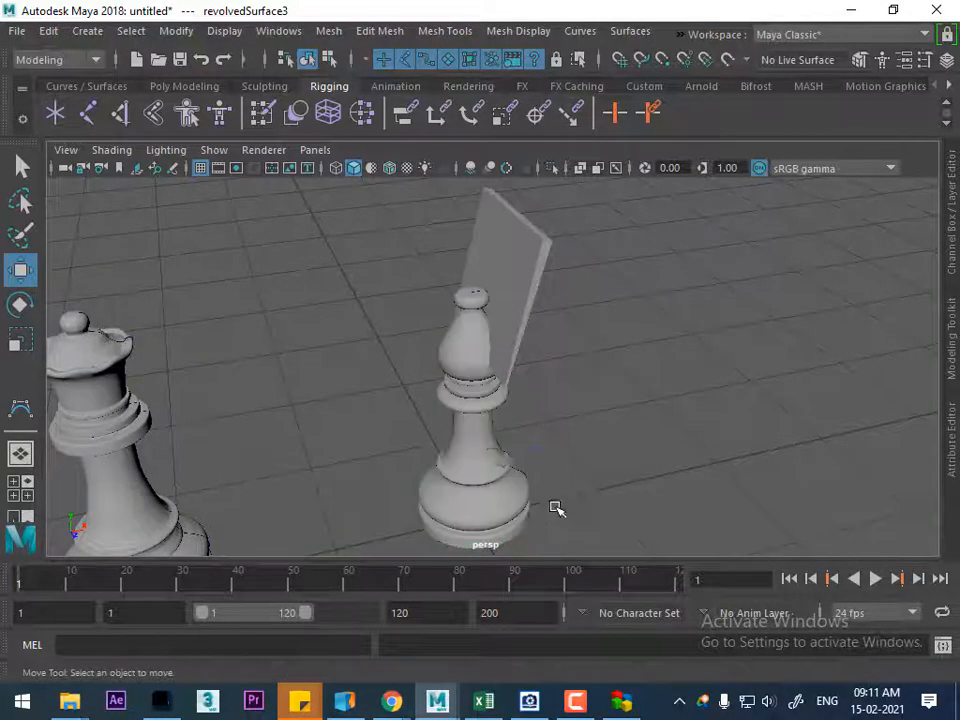
Show the control vertices of the bishop's NURBS surface to inspect its component type
{"action": "left_click", "coordinate": [458, 372]}
{"action": "right_click", "coordinate": [717, 346]}
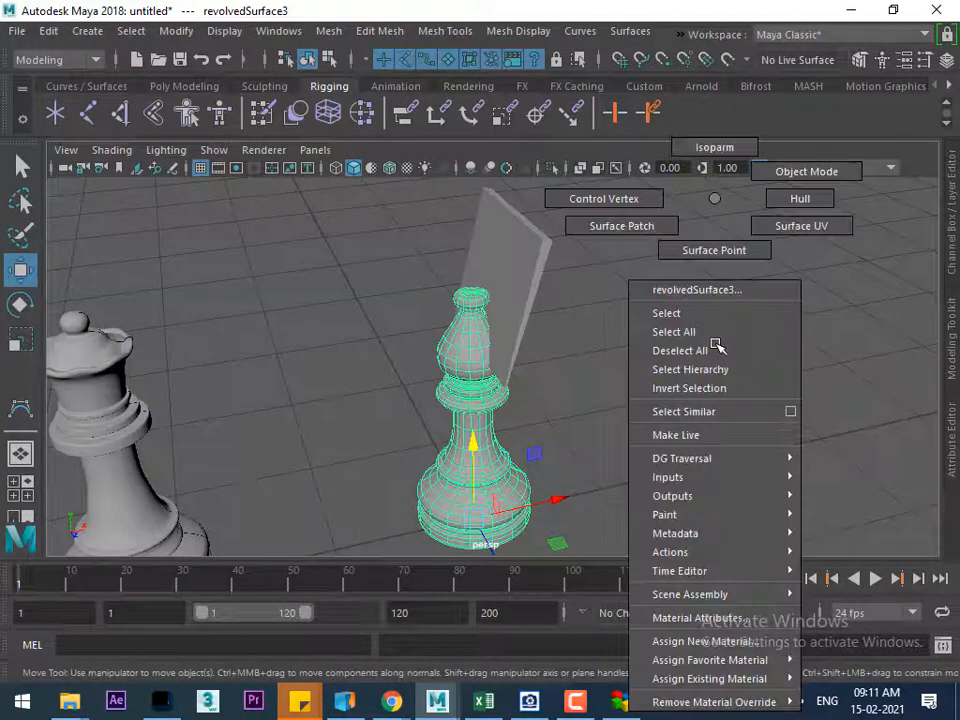
{"action": "left_click", "coordinate": [606, 199]}
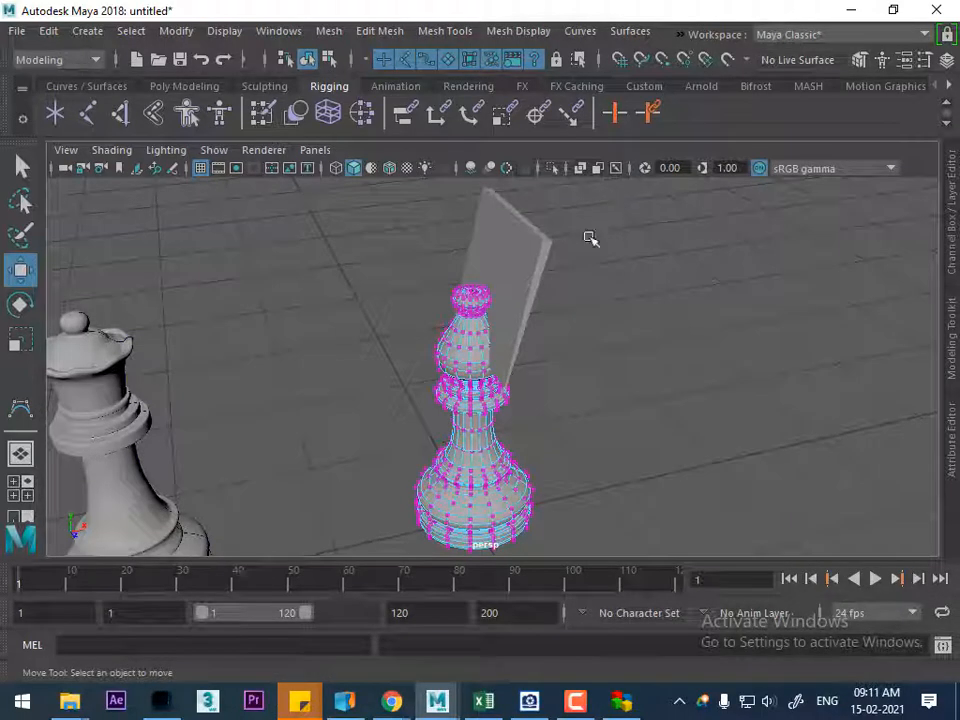
{"action": "right_click_drag", "start_coordinate": [469, 276], "coordinate": [563, 206]}
Show the tapered slab's polygon vertices to compare its component type with the bishop's surface
{"action": "left_click", "coordinate": [536, 246]}
{"action": "right_click_drag", "start_coordinate": [712, 252], "coordinate": [632, 165]}
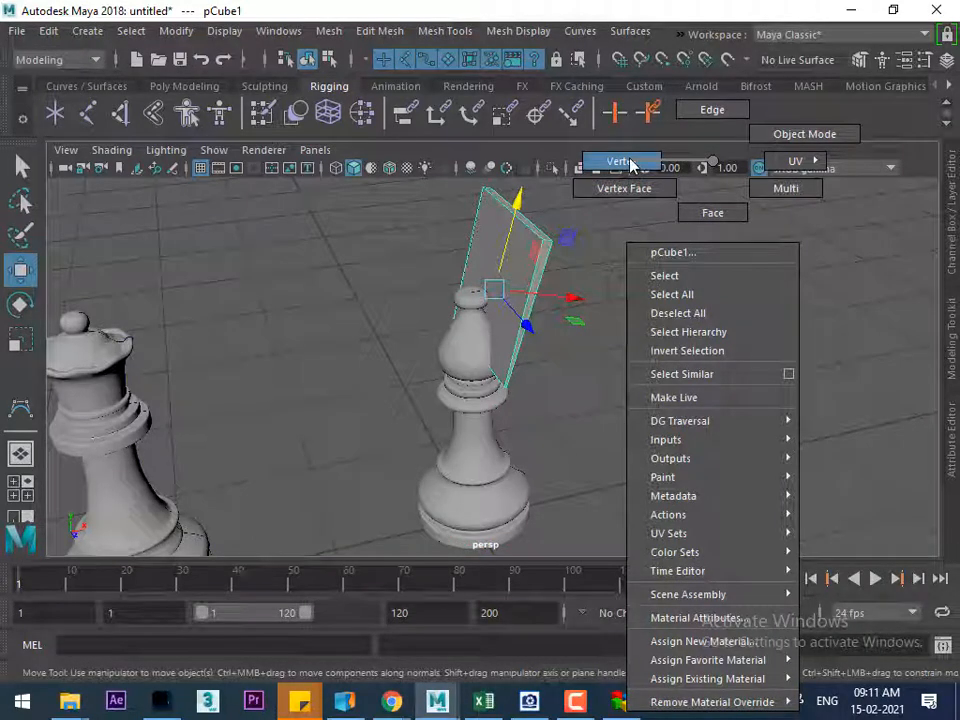
{"action": "right_click_drag", "start_coordinate": [632, 165], "coordinate": [632, 165]}
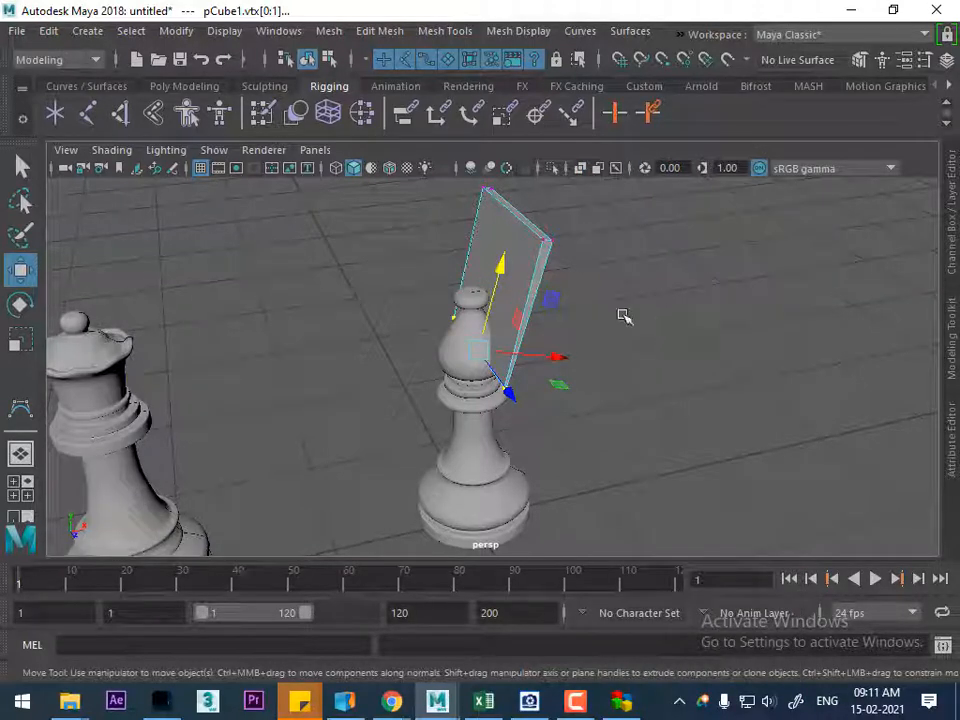
{"action": "right_click_drag", "start_coordinate": [461, 349], "coordinate": [583, 221]}
Examine the bishop's NURBS component options again, return it to object mode and clear the selection
{"action": "left_click", "coordinate": [484, 333]}
{"action": "right_click_drag", "start_coordinate": [659, 198], "coordinate": [565, 199]}
{"action": "right_click_drag", "start_coordinate": [458, 199], "coordinate": [626, 218]}
{"action": "left_click_drag", "start_coordinate": [559, 416], "coordinate": [574, 424], "text": "alt"}
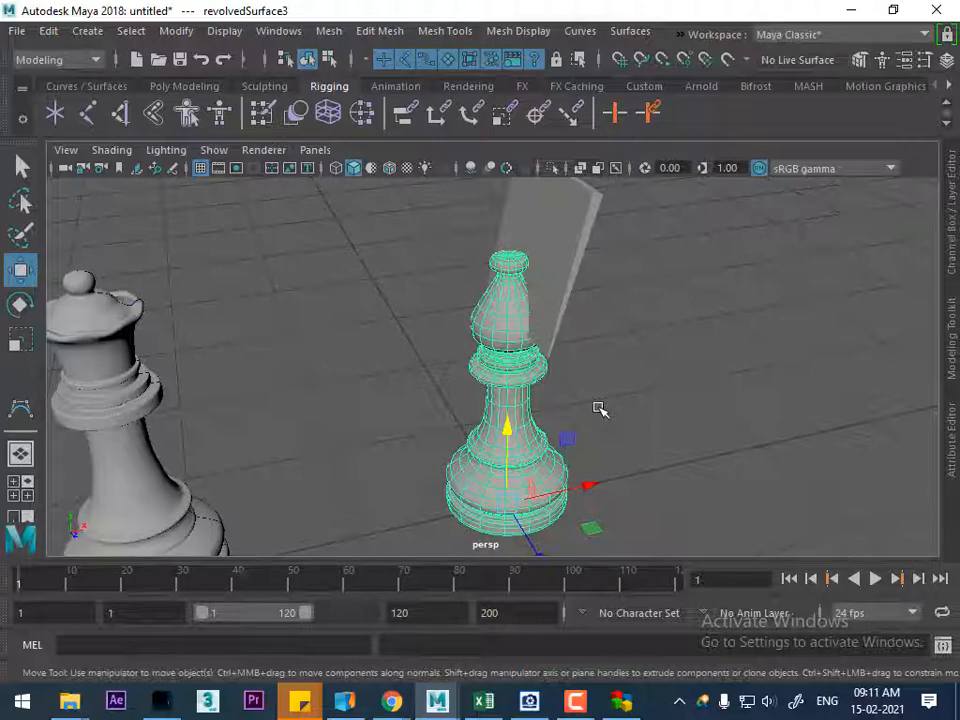
{"action": "left_click", "coordinate": [643, 388]}
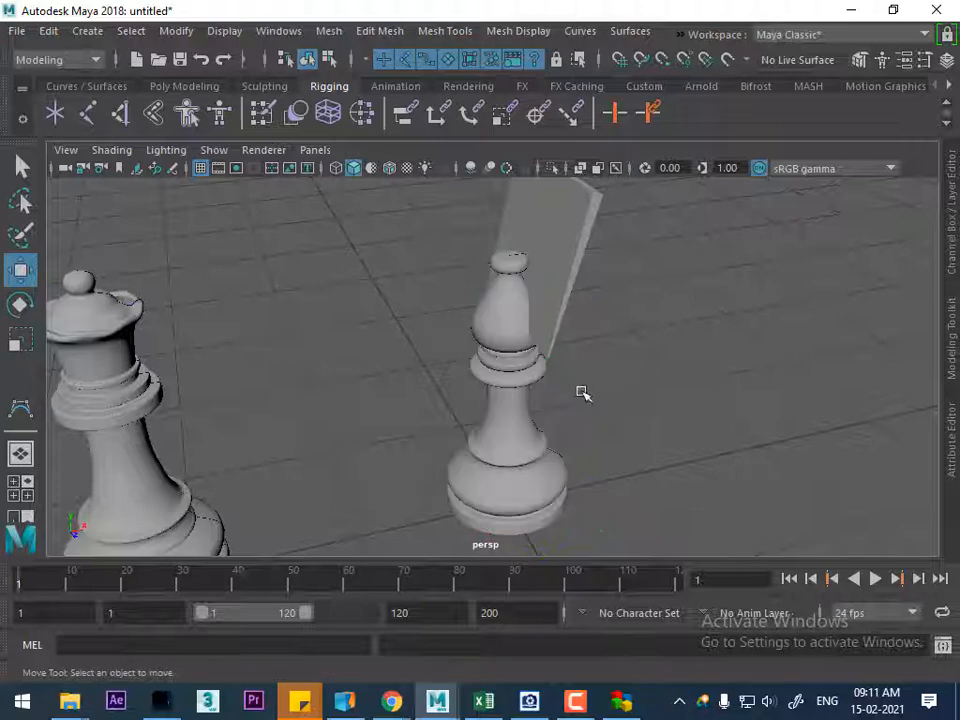
Open the NURBS to Polygons options for the bishop and set General tessellation with U and V types to Per span # of iso params
{"action": "left_click", "coordinate": [497, 342]}
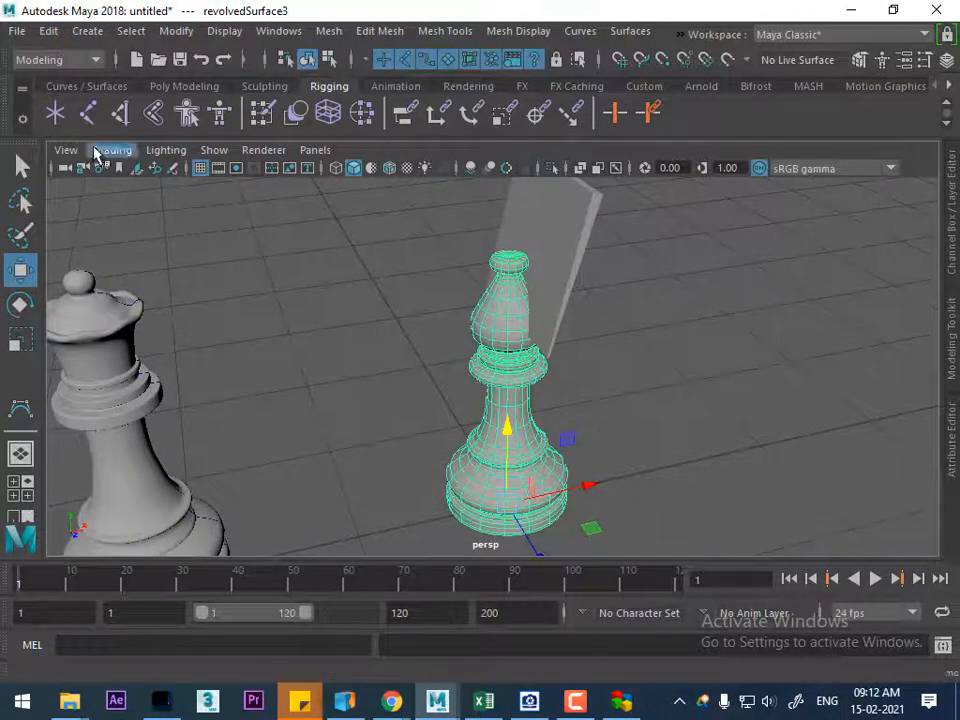
{"action": "left_click", "coordinate": [174, 30]}
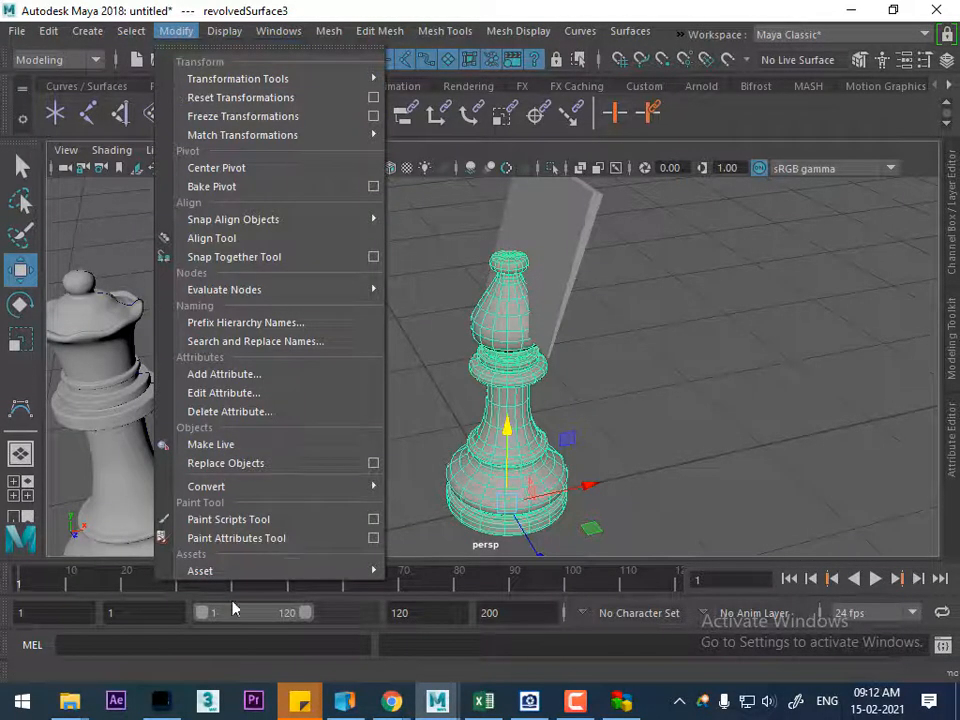
{"action": "mouse_move", "coordinate": [313, 497]}
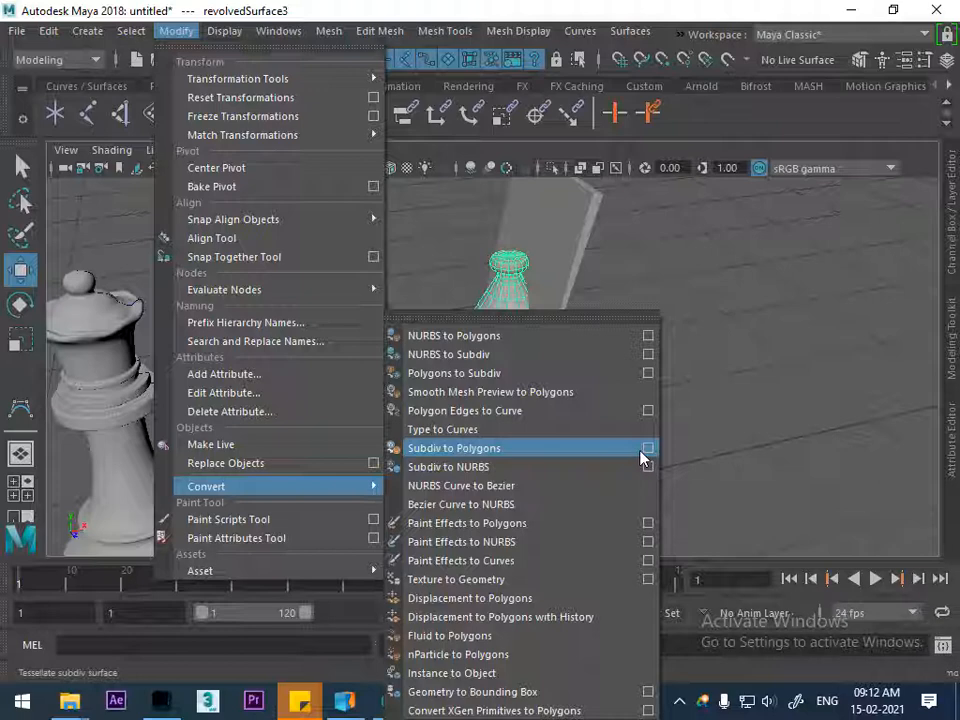
{"action": "left_click", "coordinate": [650, 337]}
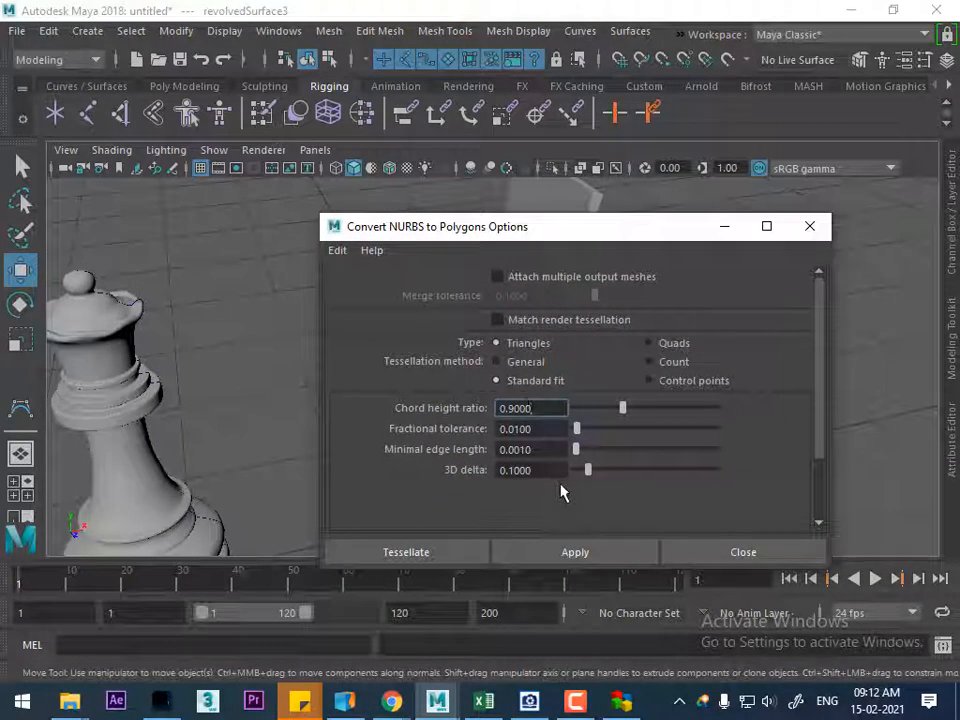
{"action": "left_click", "coordinate": [518, 362]}
{"action": "left_click", "coordinate": [655, 421]}
{"action": "left_click", "coordinate": [645, 478]}
{"action": "left_click", "coordinate": [665, 461]}
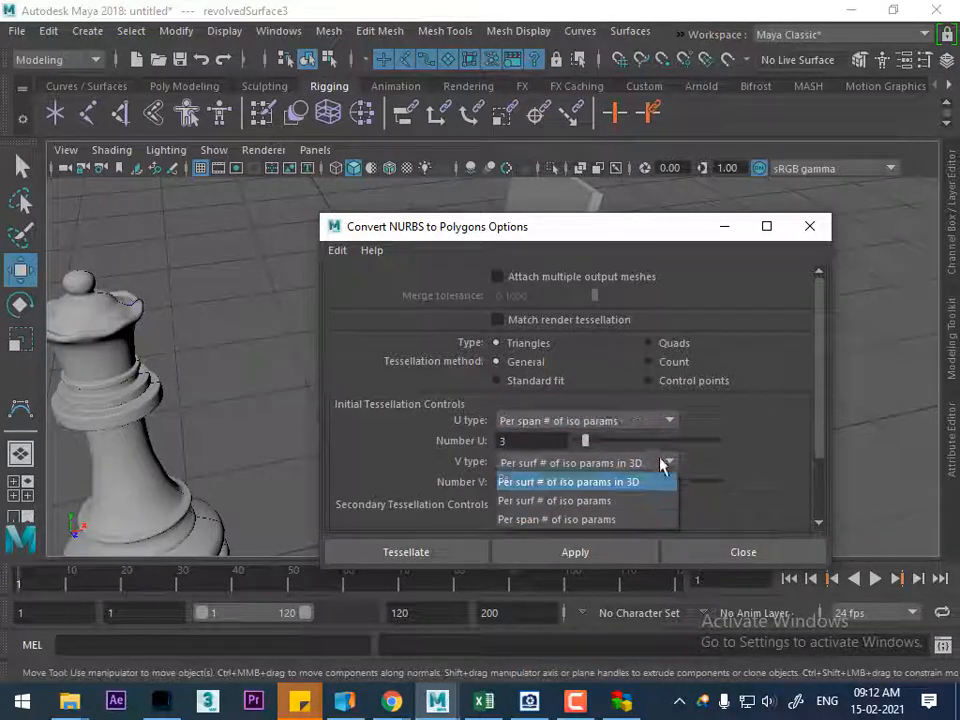
{"action": "left_click", "coordinate": [641, 519]}
Set Number U and Number V to 1 in the conversion options
{"action": "left_click_drag", "start_coordinate": [660, 234], "coordinate": [331, 213]}
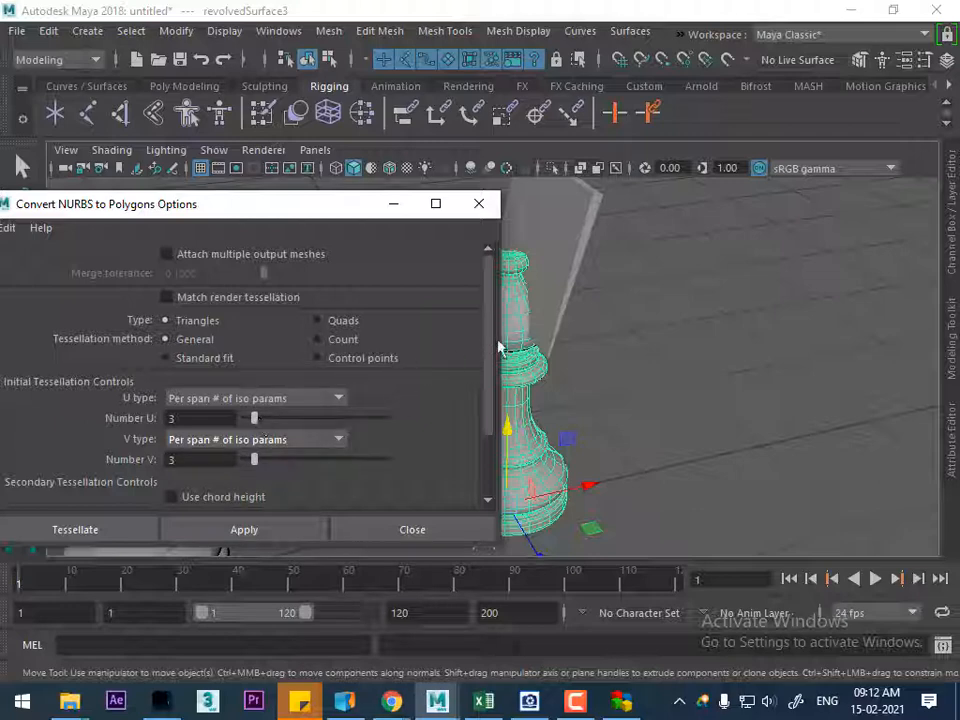
{"action": "left_click_drag", "start_coordinate": [615, 386], "coordinate": [665, 305], "text": "alt"}
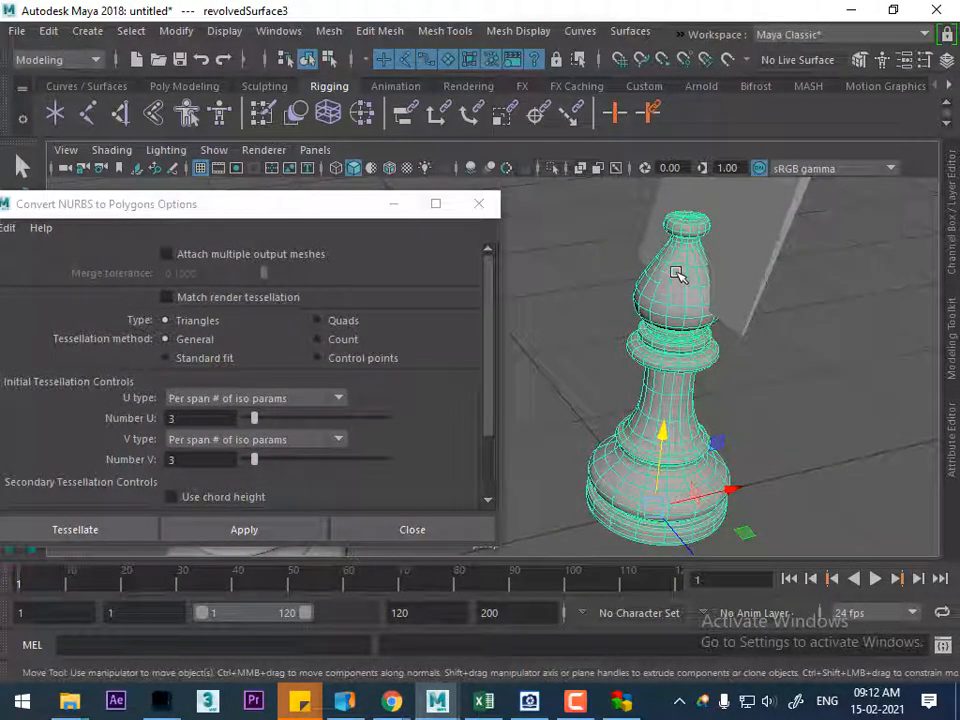
{"action": "left_click_drag", "start_coordinate": [248, 420], "coordinate": [242, 462]}
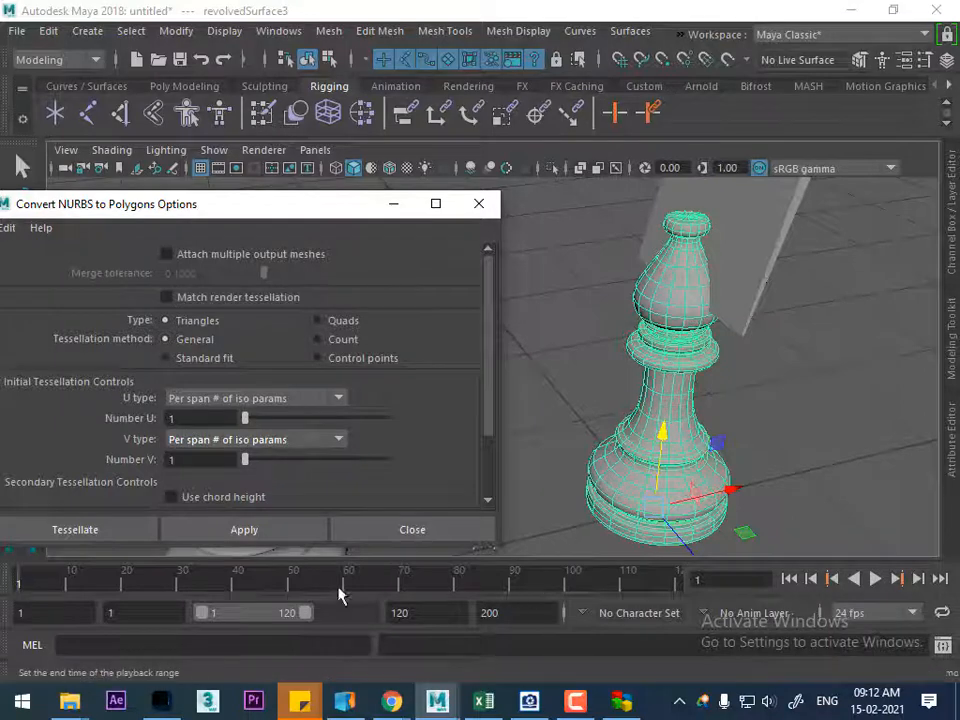
Convert the bishop to a triangle mesh and move that mesh along X beside the original surface
{"action": "left_click", "coordinate": [281, 536]}
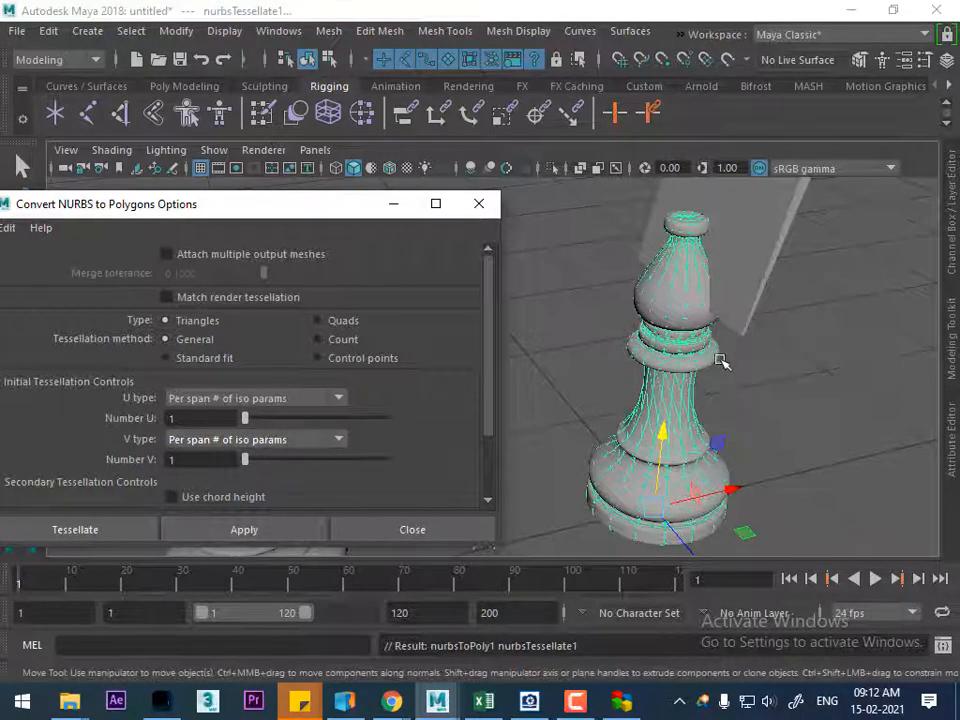
{"action": "left_click_drag", "start_coordinate": [729, 489], "coordinate": [853, 459]}
{"action": "left_click_drag", "start_coordinate": [831, 305], "coordinate": [836, 289], "text": "alt"}
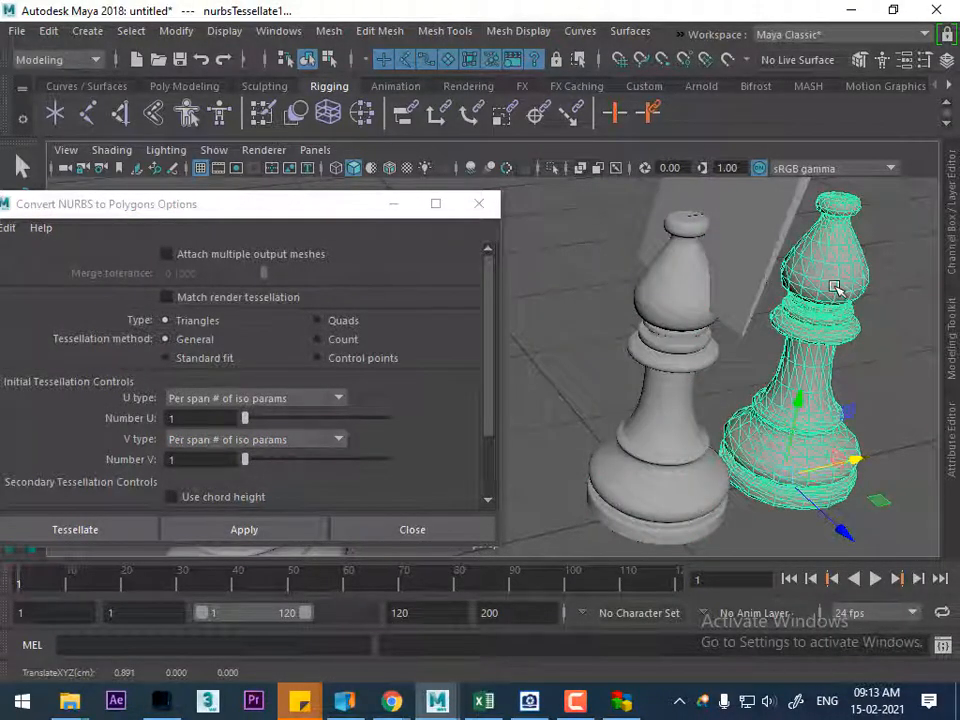
Change the conversion type to Quads and convert the bishop's NURBS surface to a polygon mesh
{"action": "left_click", "coordinate": [340, 321]}
{"action": "left_click", "coordinate": [684, 428]}
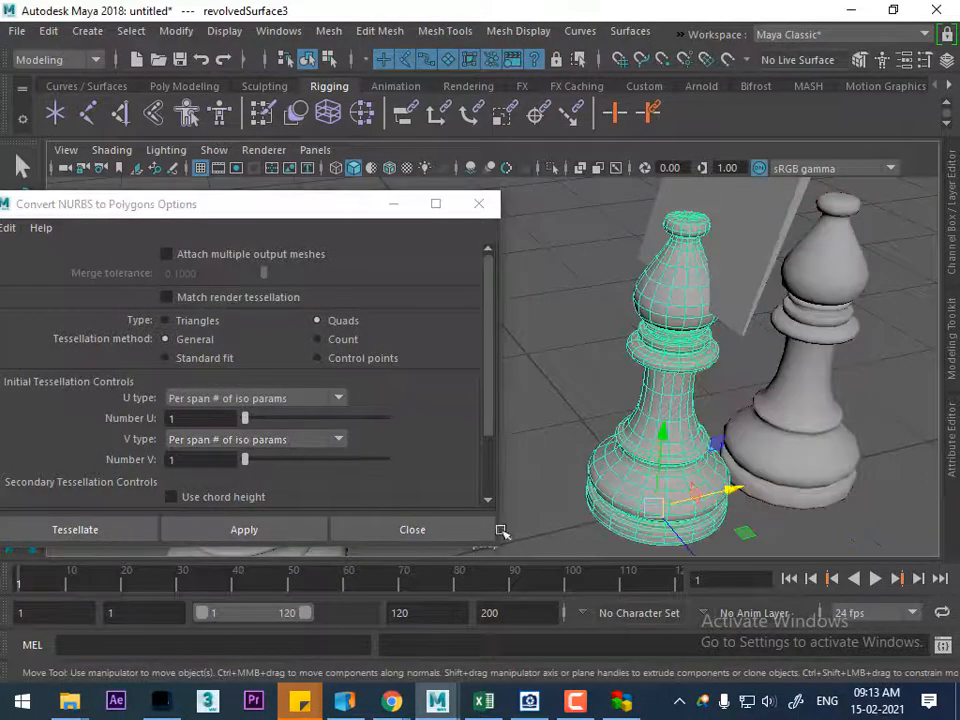
{"action": "left_click", "coordinate": [292, 527]}
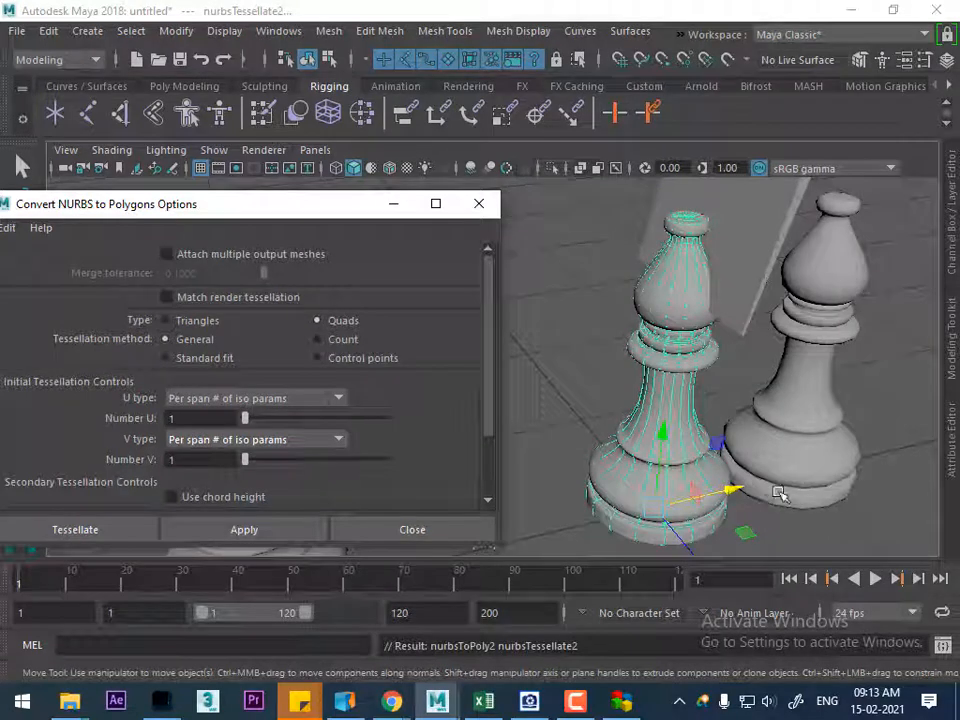
Delete the triangle version of the bishop and close the conversion options
{"action": "left_click", "coordinate": [824, 430]}
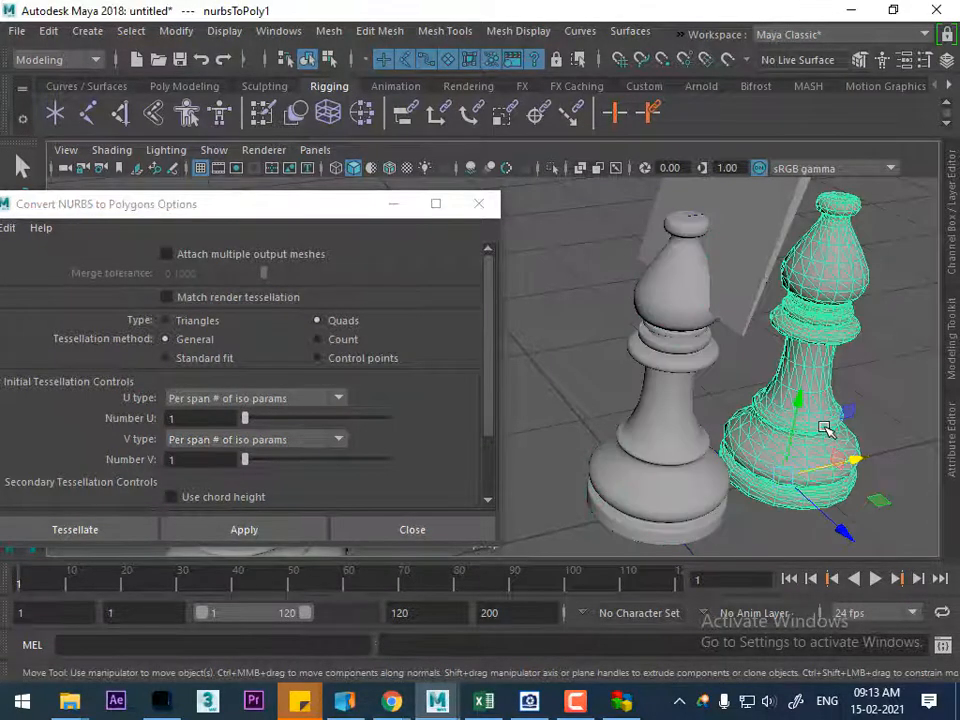
{"action": "key", "text": "Delete"}
{"action": "left_click", "coordinate": [686, 461]}
{"action": "mouse_move", "coordinate": [761, 497]}
{"action": "left_mouse_down", "text": "alt"}
{"action": "mouse_move", "coordinate": [698, 486]}
{"action": "mouse_move", "coordinate": [752, 484]}
{"action": "left_mouse_up", "text": "alt"}
{"action": "scroll", "coordinate": [718, 488], "scroll_direction": "down", "scroll_amount": 3}
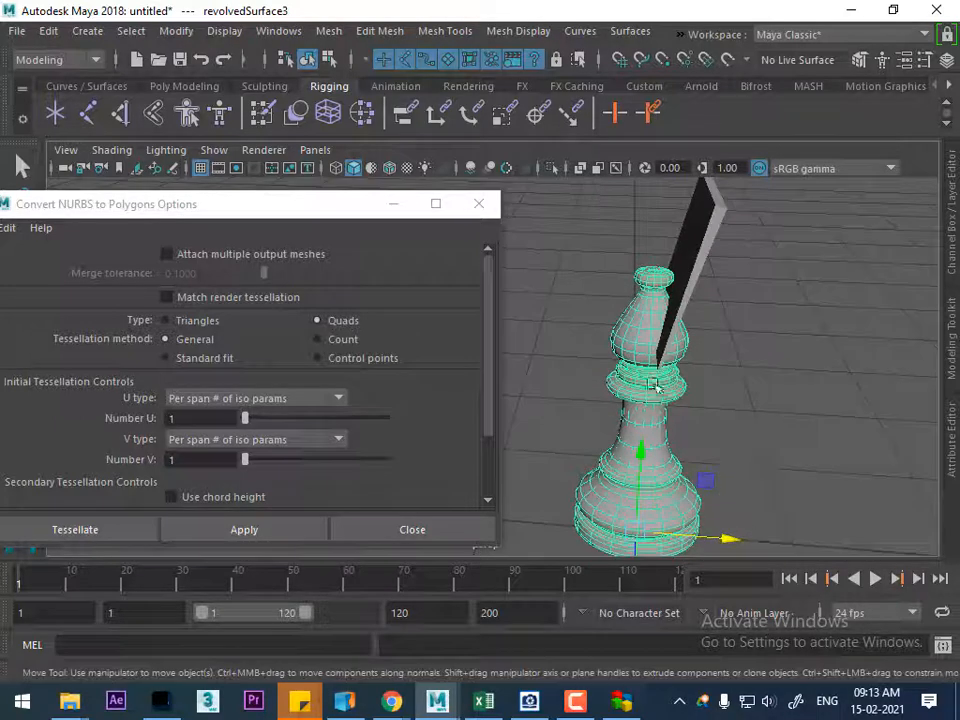
{"action": "left_click", "coordinate": [789, 450]}
{"action": "left_click", "coordinate": [611, 484]}
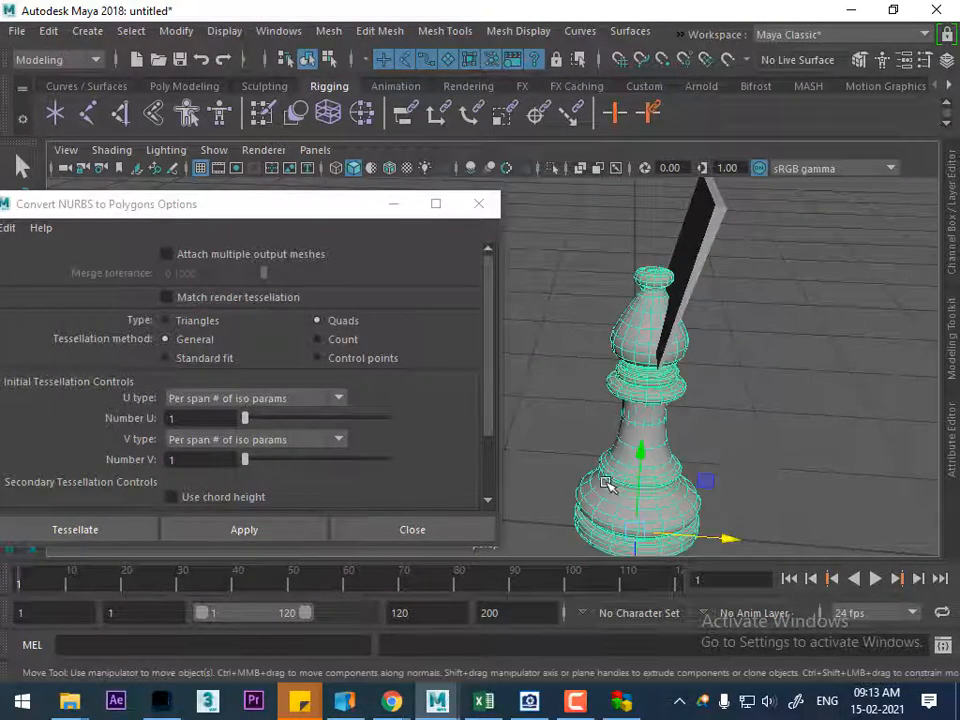
{"action": "left_click", "coordinate": [478, 203]}
Try moving the bishop's NURBS surface along X in both directions, undoing each move
{"action": "left_click", "coordinate": [671, 366]}
{"action": "left_click_drag", "start_coordinate": [712, 537], "coordinate": [619, 514]}
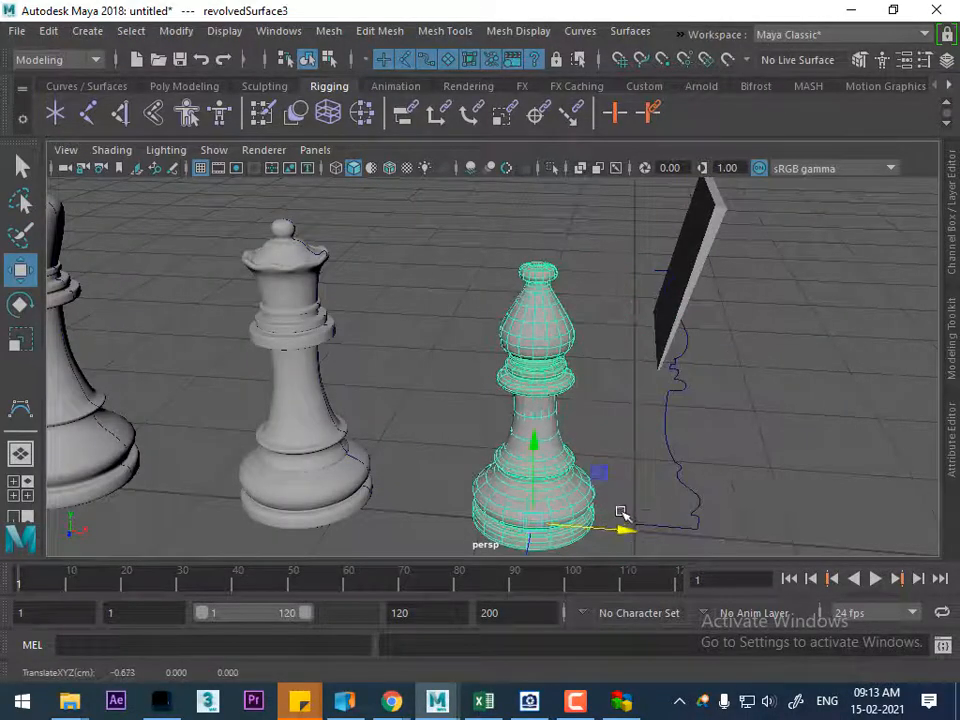
{"action": "key", "text": "ctrl+z"}
{"action": "left_click", "coordinate": [789, 450]}
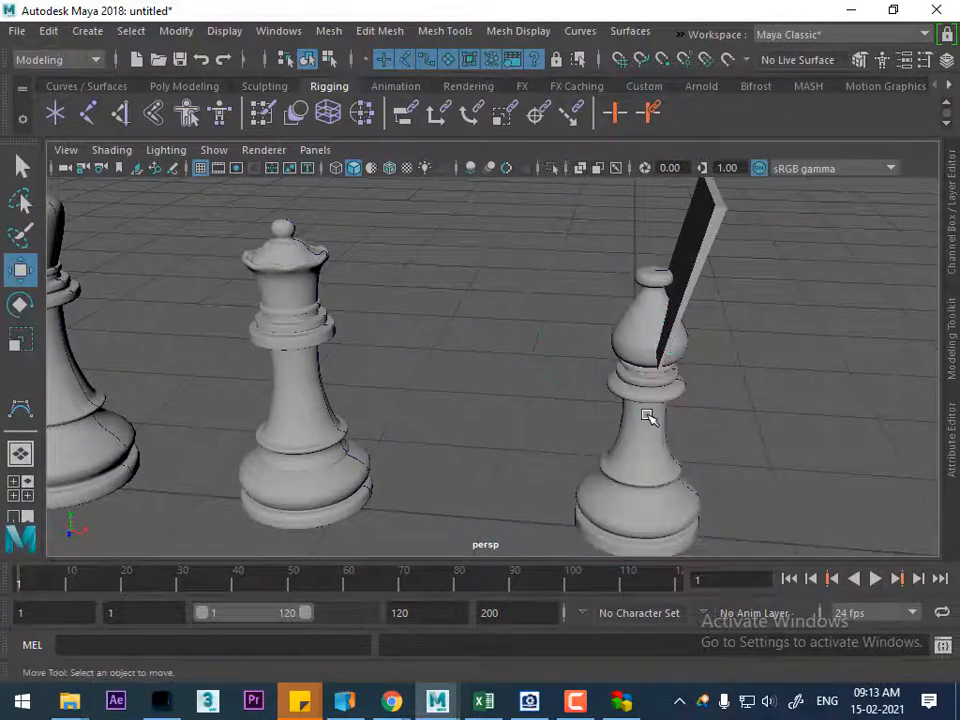
{"action": "left_click", "coordinate": [639, 439]}
{"action": "left_click_drag", "start_coordinate": [735, 545], "coordinate": [821, 540]}
{"action": "key", "text": "ctrl+z"}
{"action": "left_click", "coordinate": [718, 435]}
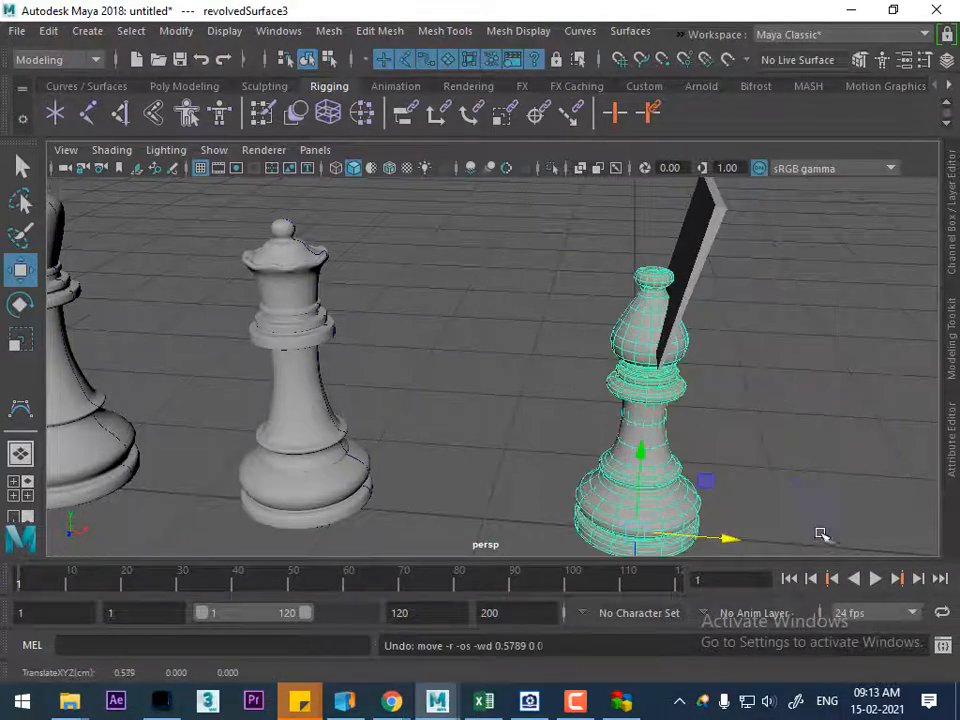
Undo the recent selections back to the converted quad mesh, move it aside along X and undo that move
{"action": "left_click", "coordinate": [648, 410]}
{"action": "left_click_drag", "start_coordinate": [648, 410], "coordinate": [628, 439], "text": "alt"}
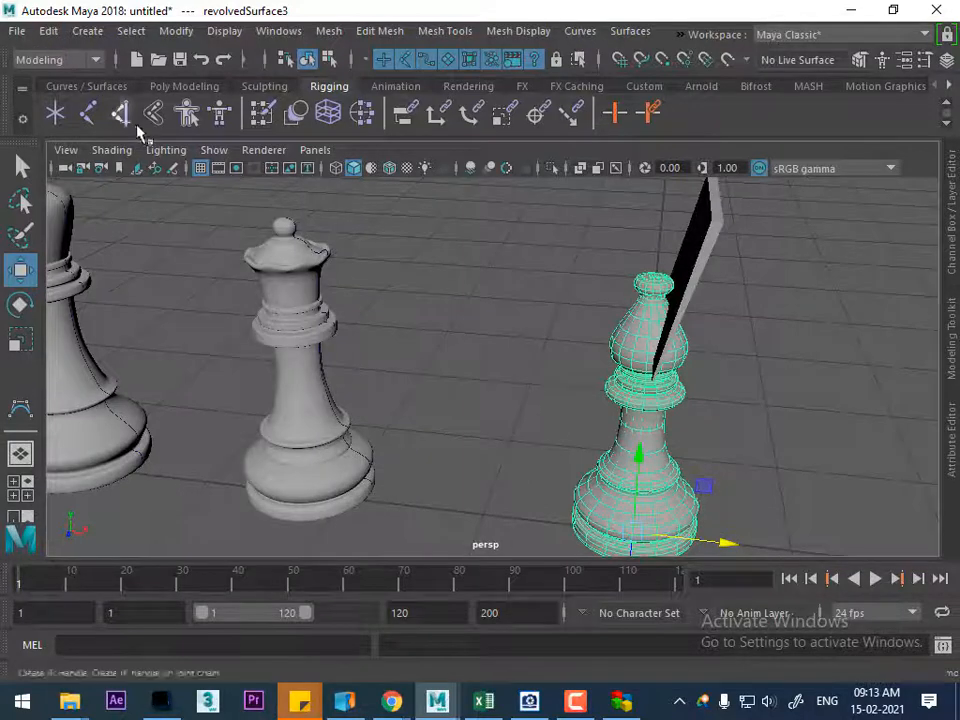
{"action": "key", "text": "ctrl+z"}
{"action": "left_click", "coordinate": [644, 427]}
{"action": "key", "text": "ctrl+z"}
{"action": "left_click", "coordinate": [680, 454]}
{"action": "key", "text": "ctrl+z"}
{"action": "key", "text": "ctrl+z"}
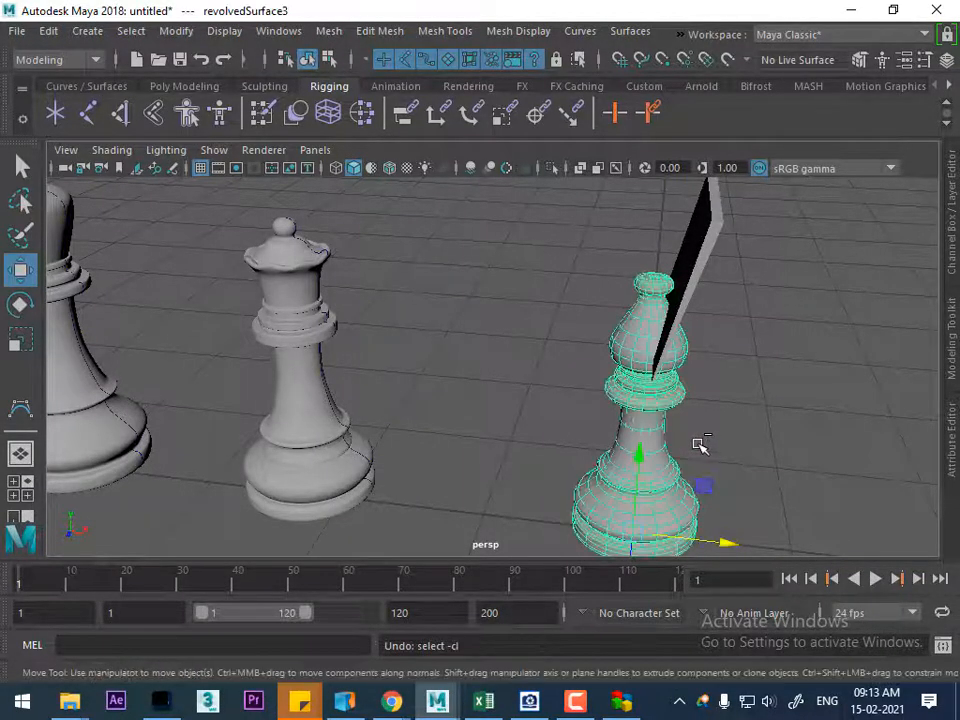
{"action": "key", "text": "ctrl+z"}
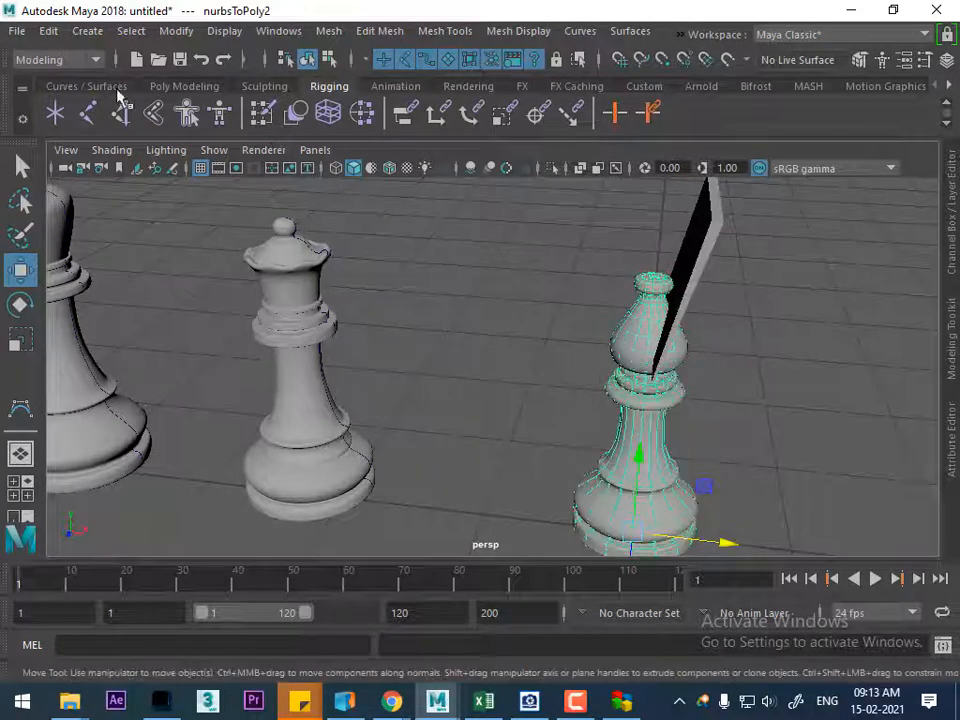
{"action": "left_click_drag", "start_coordinate": [749, 542], "coordinate": [891, 533]}
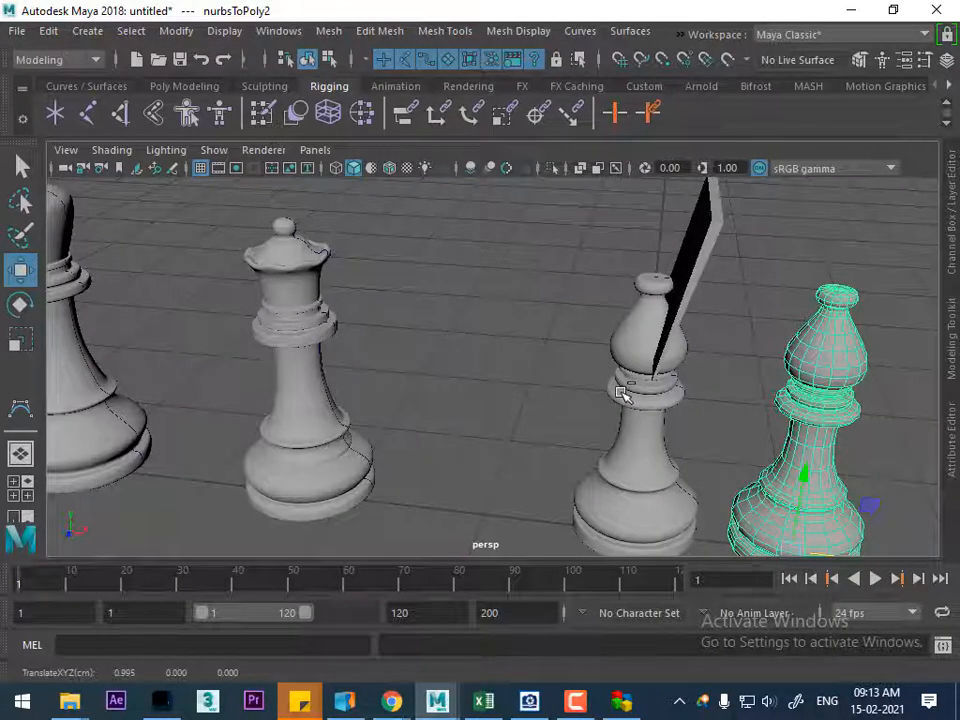
{"action": "key", "text": "ctrl+z"}
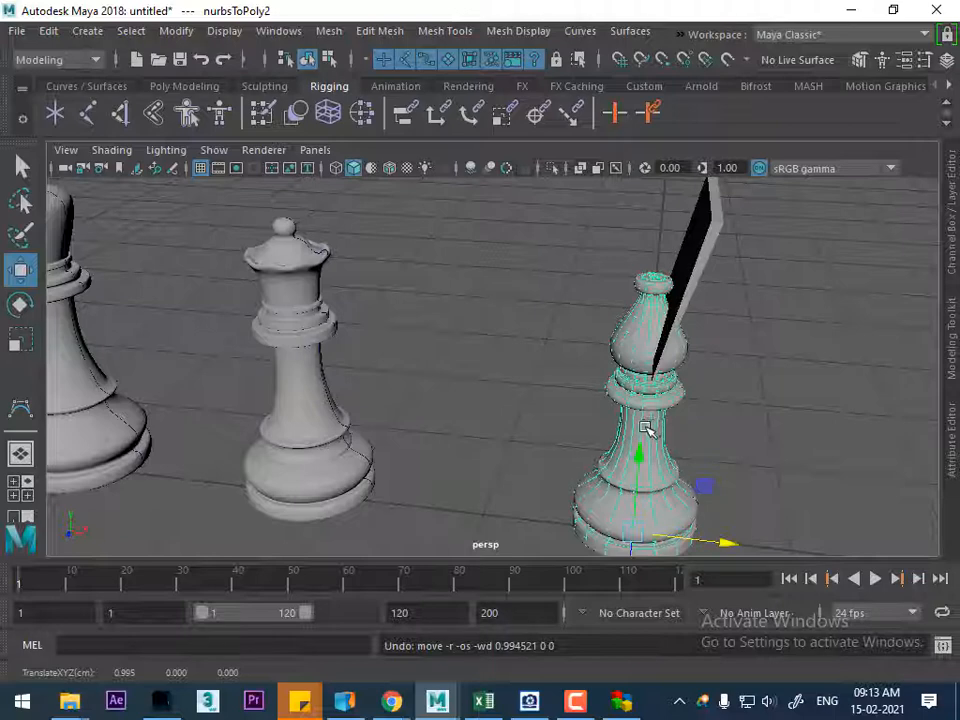
Delete the construction history of the bishop's revolved NURBS surface
{"action": "left_click", "coordinate": [632, 354]}
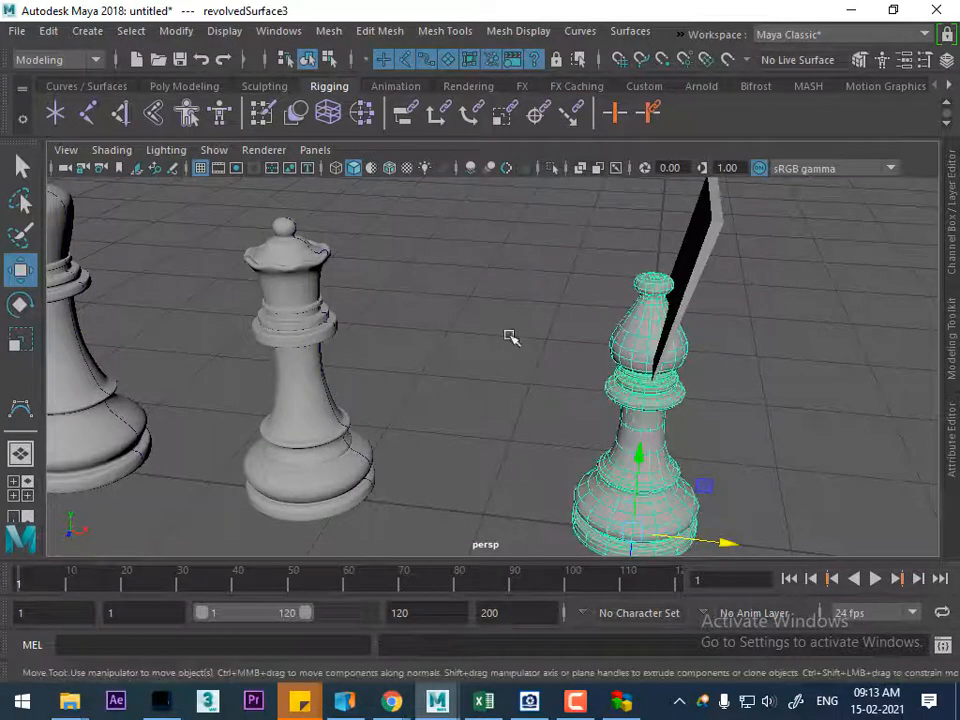
{"action": "left_click", "coordinate": [45, 31]}
{"action": "mouse_move", "coordinate": [193, 251]}
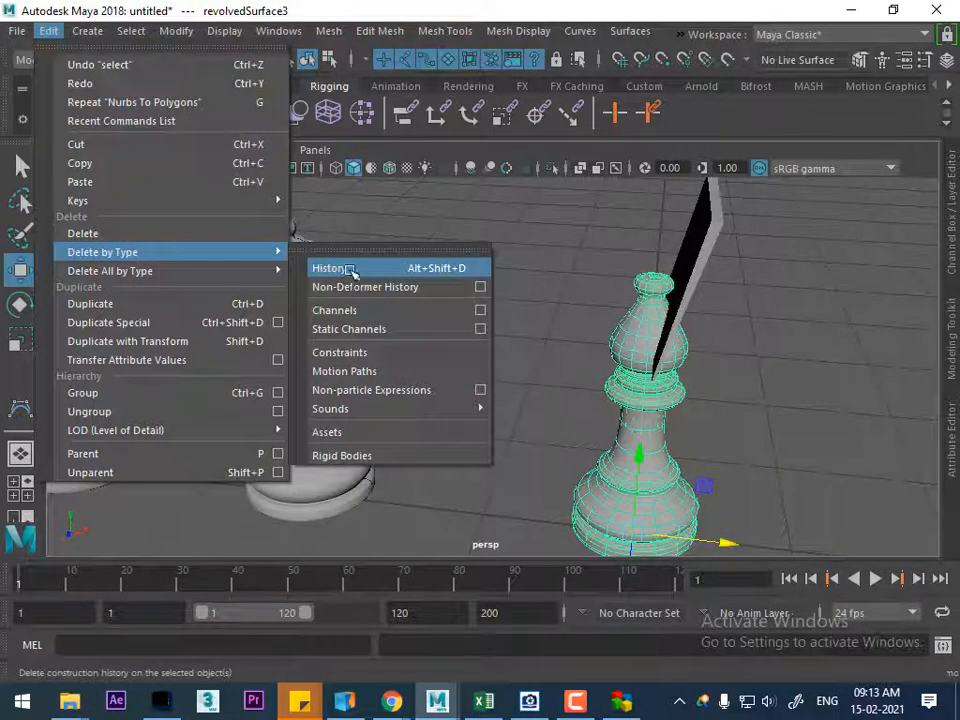
{"action": "left_click", "coordinate": [348, 270]}
Move the bishop's NURBS surface aside along X as a test and undo the move
{"action": "left_click", "coordinate": [632, 354]}
{"action": "left_click_drag", "start_coordinate": [720, 542], "coordinate": [803, 545]}
{"action": "key", "text": "ctrl+z"}
Select the overlapping bishop surface and polygon mesh together and delete their construction history
{"action": "left_click", "coordinate": [788, 464]}
{"action": "left_click_drag", "start_coordinate": [787, 458], "coordinate": [556, 548]}
{"action": "left_click", "coordinate": [47, 33]}
{"action": "mouse_move", "coordinate": [274, 255]}
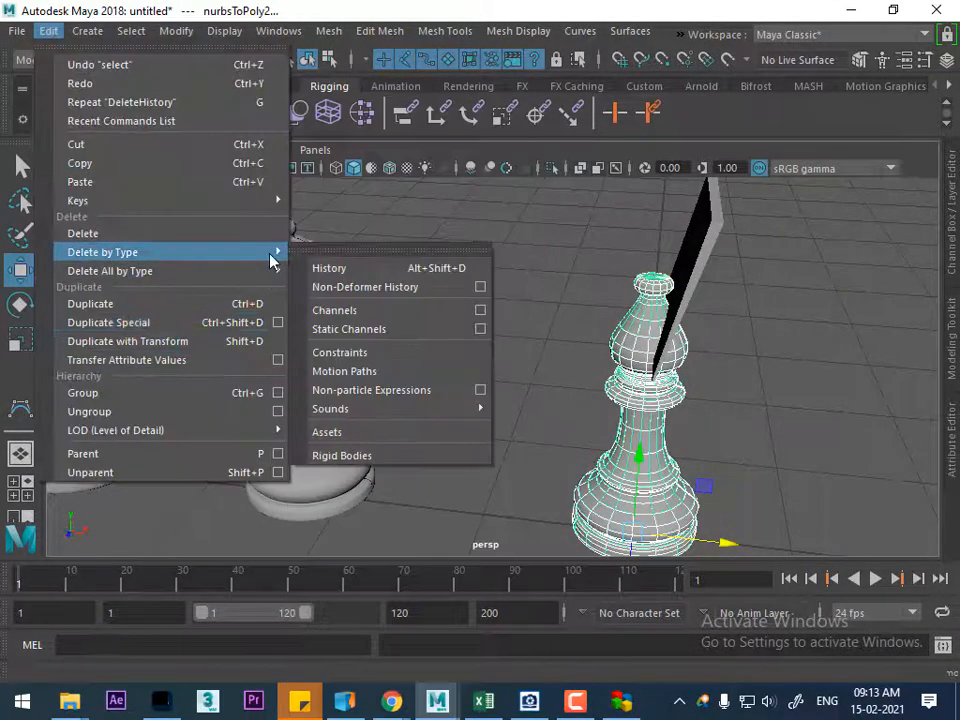
{"action": "left_click", "coordinate": [384, 270]}
{"action": "left_click", "coordinate": [761, 452]}
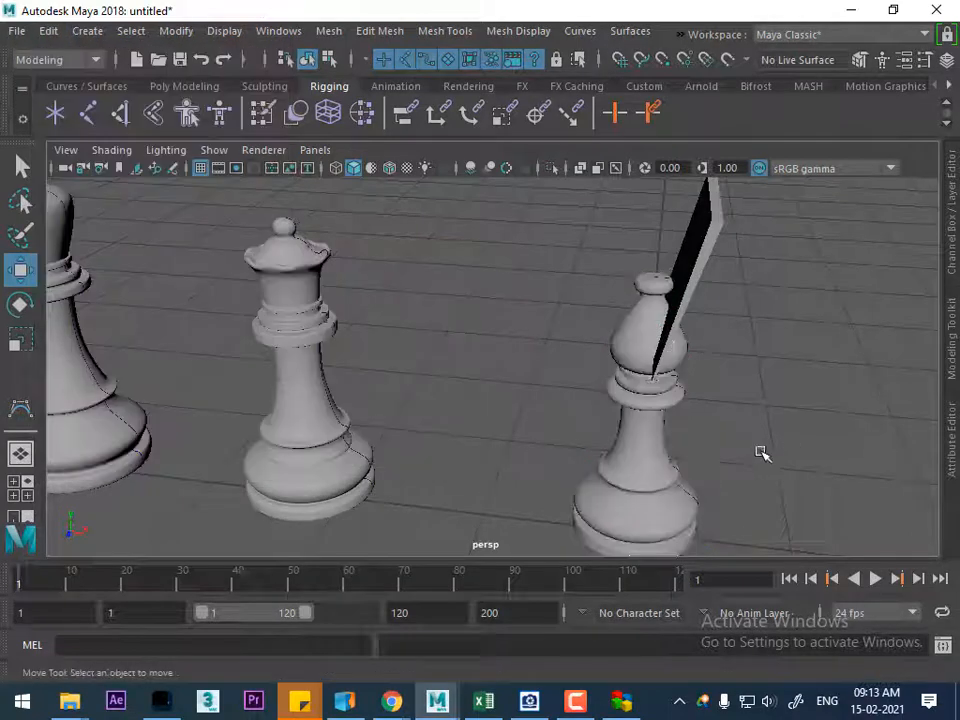
Move the bishop's revolved NURBS surface about 0.52 cm along X as a test and undo the move
{"action": "left_click", "coordinate": [647, 418]}
{"action": "left_click_drag", "start_coordinate": [710, 544], "coordinate": [810, 548]}
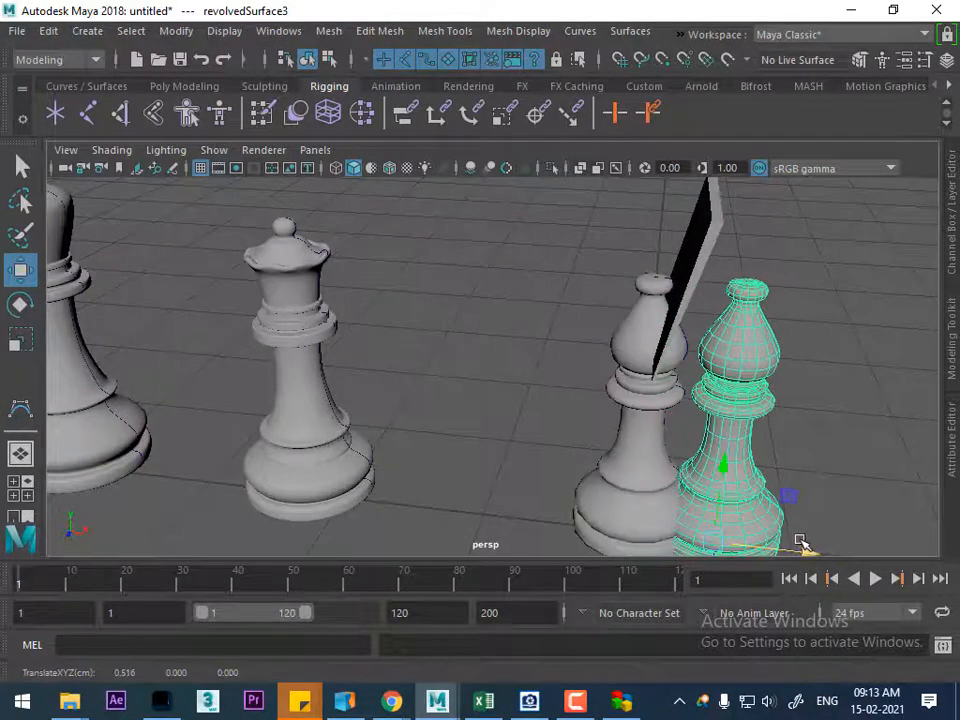
{"action": "key", "text": "ctrl+z"}
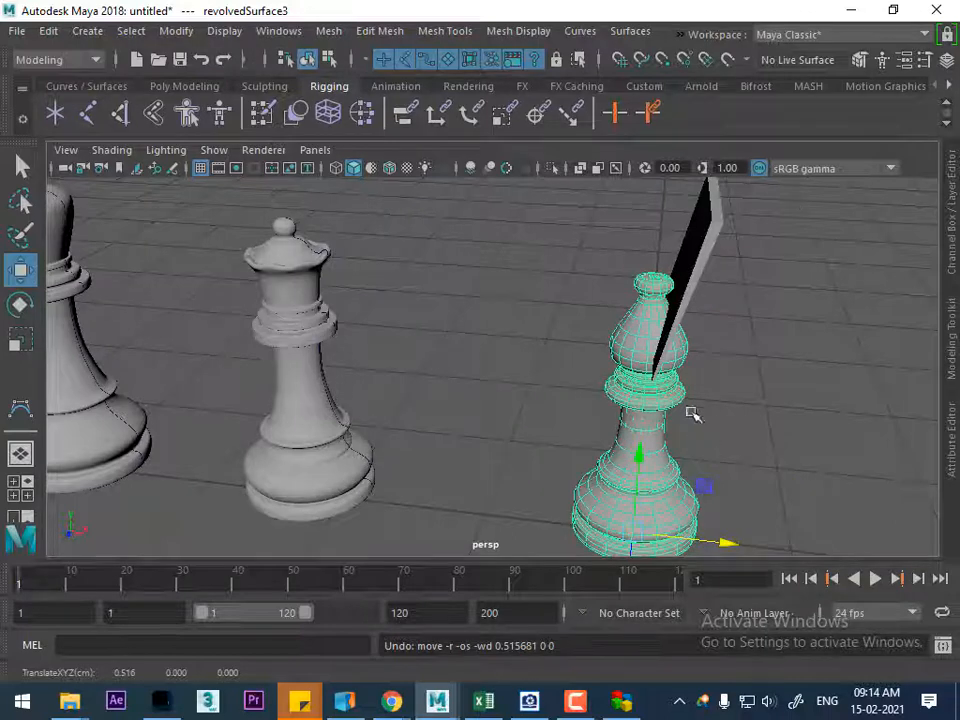
Select the bishop's converted polygon mesh and hide it
{"action": "right_click_drag", "start_coordinate": [780, 347], "coordinate": [780, 199]}
{"action": "left_click", "coordinate": [744, 384]}
{"action": "left_click", "coordinate": [657, 447]}
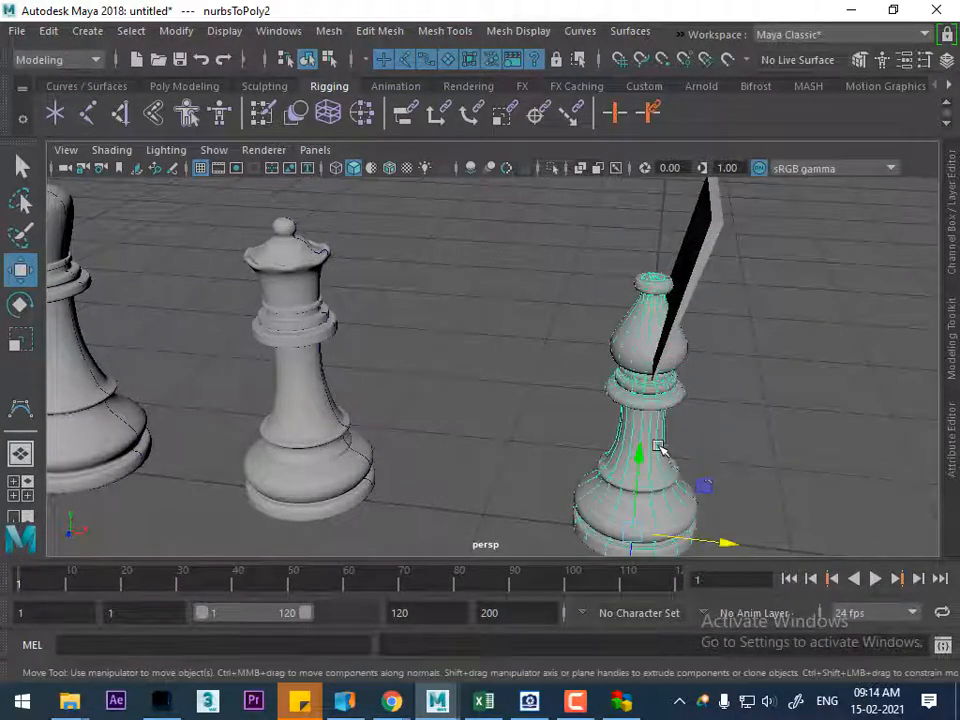
{"action": "right_click", "coordinate": [872, 295]}
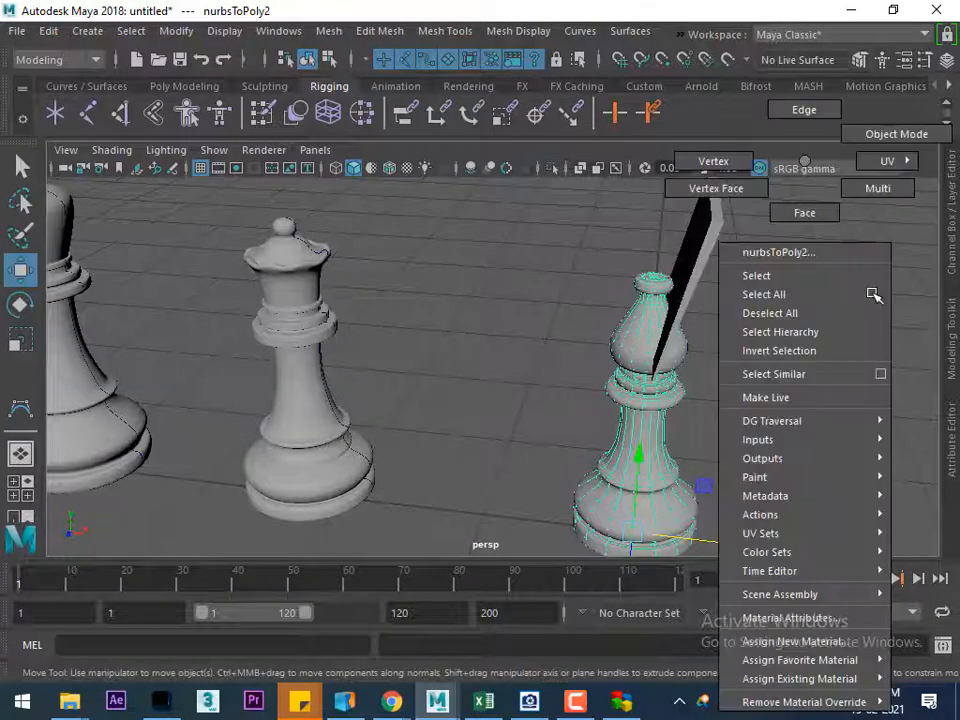
{"action": "right_click_drag", "start_coordinate": [872, 295], "coordinate": [838, 170]}
{"action": "right_click_drag", "start_coordinate": [804, 162], "coordinate": [822, 355]}
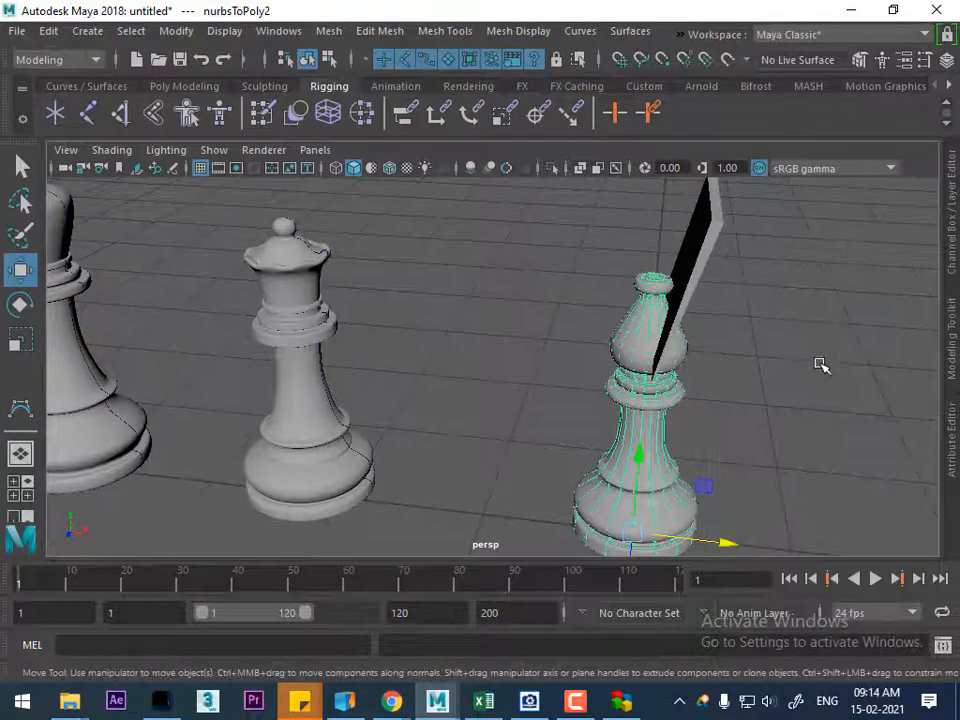
{"action": "key", "text": "h"}
Delete the bishop's remaining revolved NURBS surface and bring back the hidden polygon mesh
{"action": "left_click", "coordinate": [718, 499]}
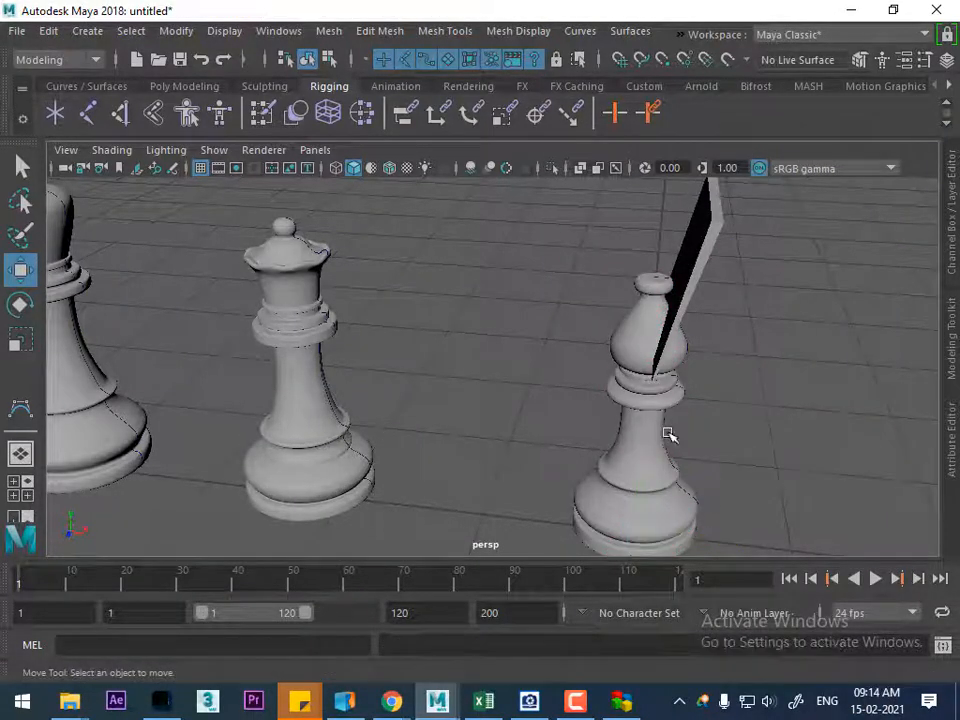
{"action": "left_click", "coordinate": [632, 483]}
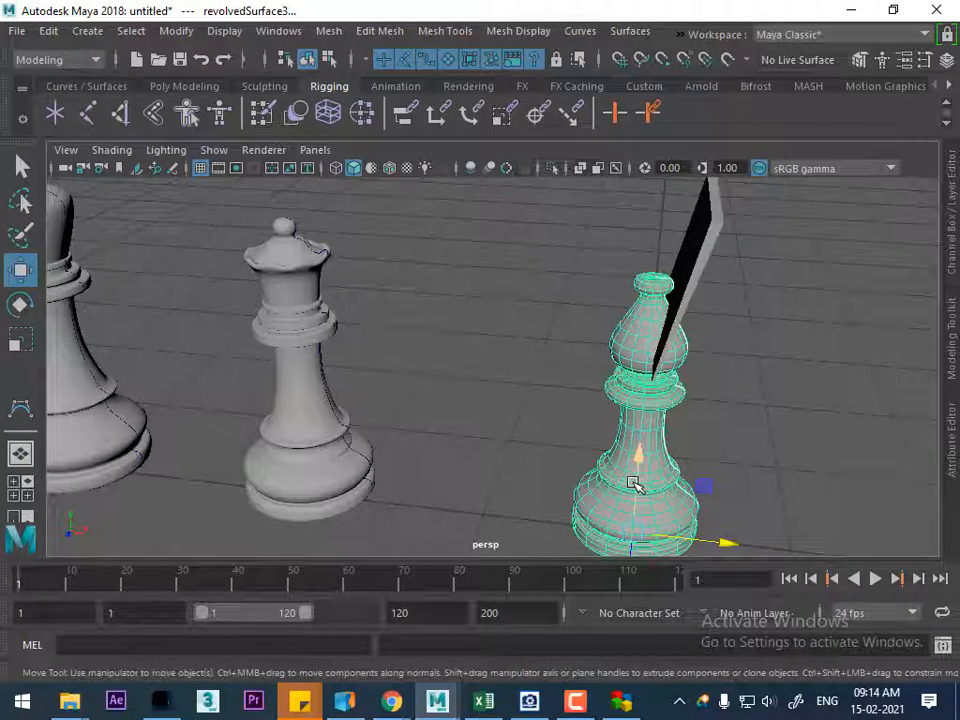
{"action": "key", "text": "Delete"}
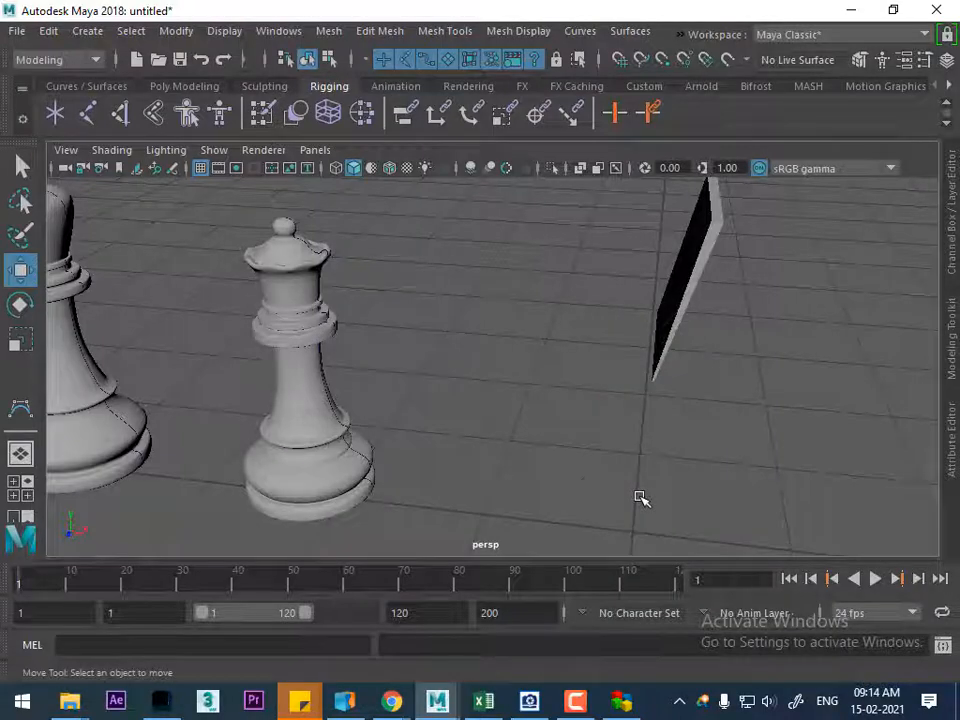
{"action": "key", "text": "ctrl+shift+h"}
{"action": "left_click", "coordinate": [634, 454]}
{"action": "left_click_drag", "start_coordinate": [634, 454], "coordinate": [476, 346], "text": "alt"}
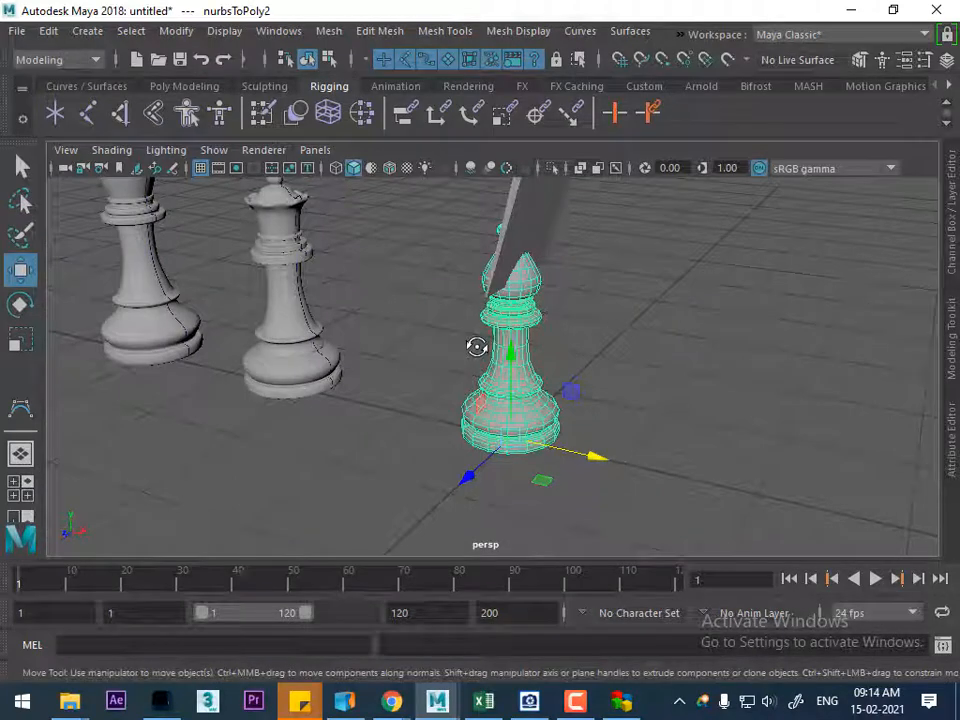
{"action": "left_click_drag", "start_coordinate": [611, 369], "coordinate": [675, 367], "text": "alt"}
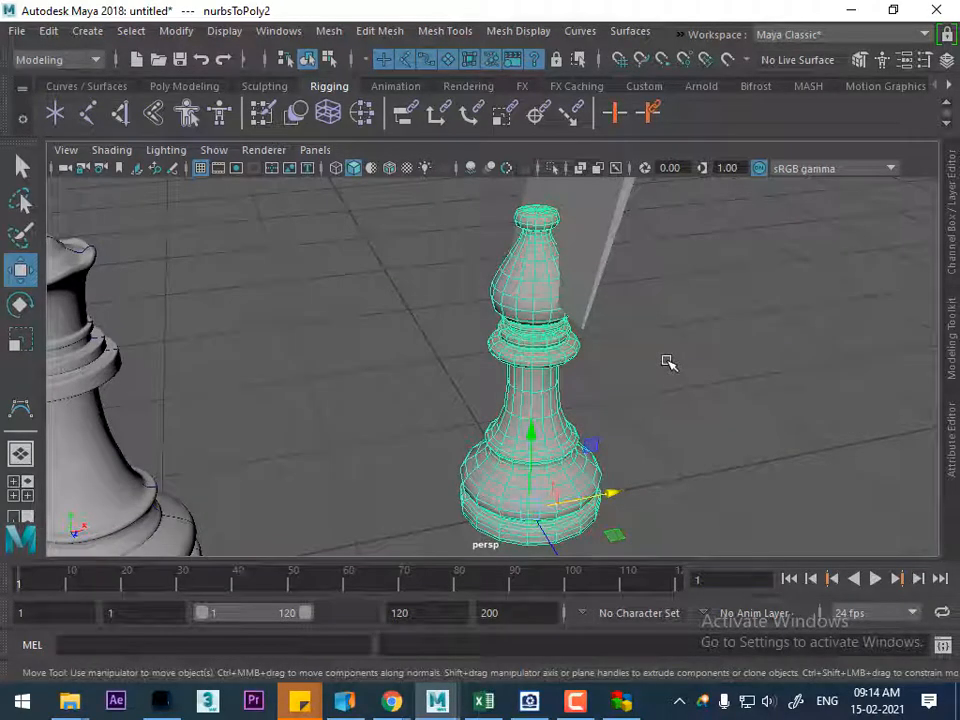
{"action": "left_click", "coordinate": [574, 377]}
{"action": "left_click", "coordinate": [579, 300]}
{"action": "left_click", "coordinate": [607, 299]}
{"action": "left_click", "coordinate": [616, 441]}
{"action": "left_click", "coordinate": [553, 386]}
{"action": "left_click_drag", "start_coordinate": [553, 386], "coordinate": [626, 388], "text": "alt"}
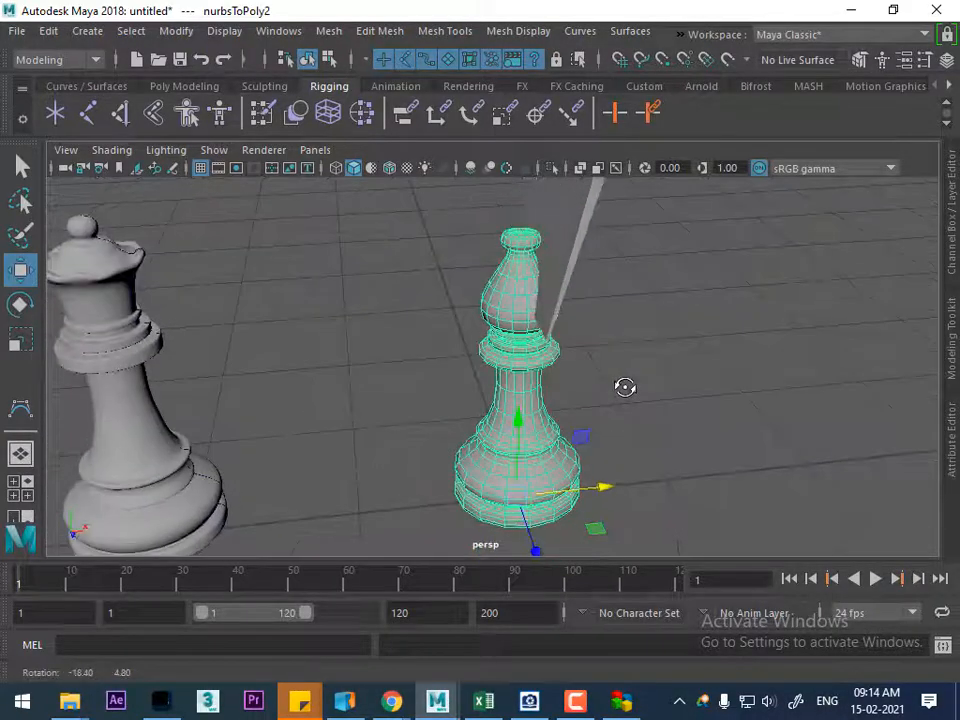
Try to copy the ungrouped bishop and slab twice along X at about 1.34 cm spacing, and delete both copies
{"action": "left_click_drag", "start_coordinate": [623, 288], "coordinate": [455, 428]}
{"action": "left_click_drag", "start_coordinate": [540, 476], "coordinate": [621, 422], "text": "alt"}
{"action": "key", "text": "ctrl+d"}
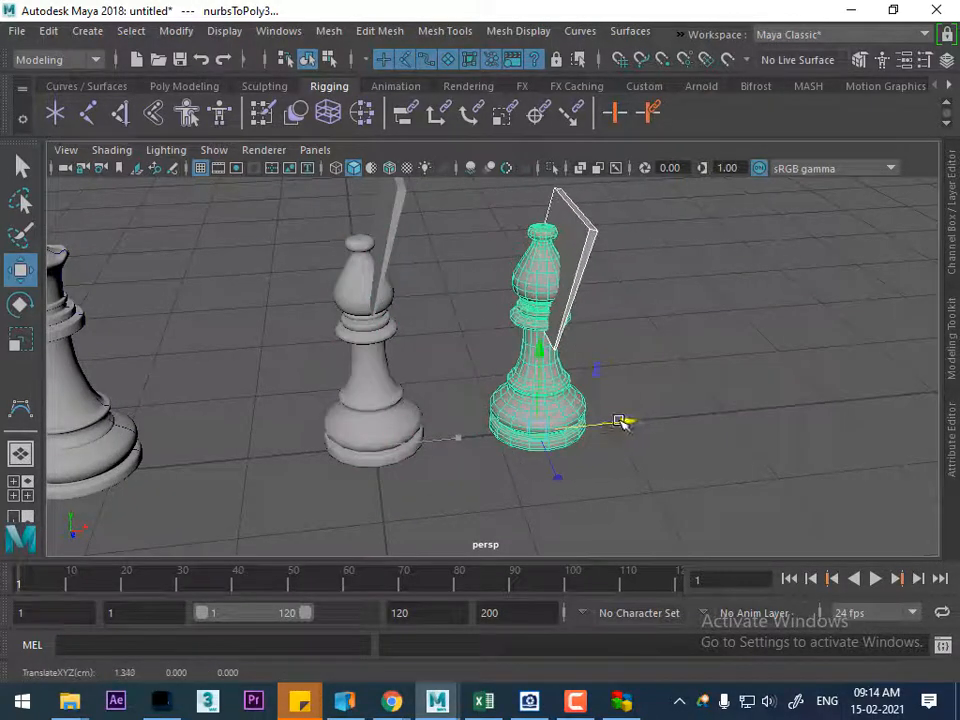
{"action": "key", "text": "shift+d"}
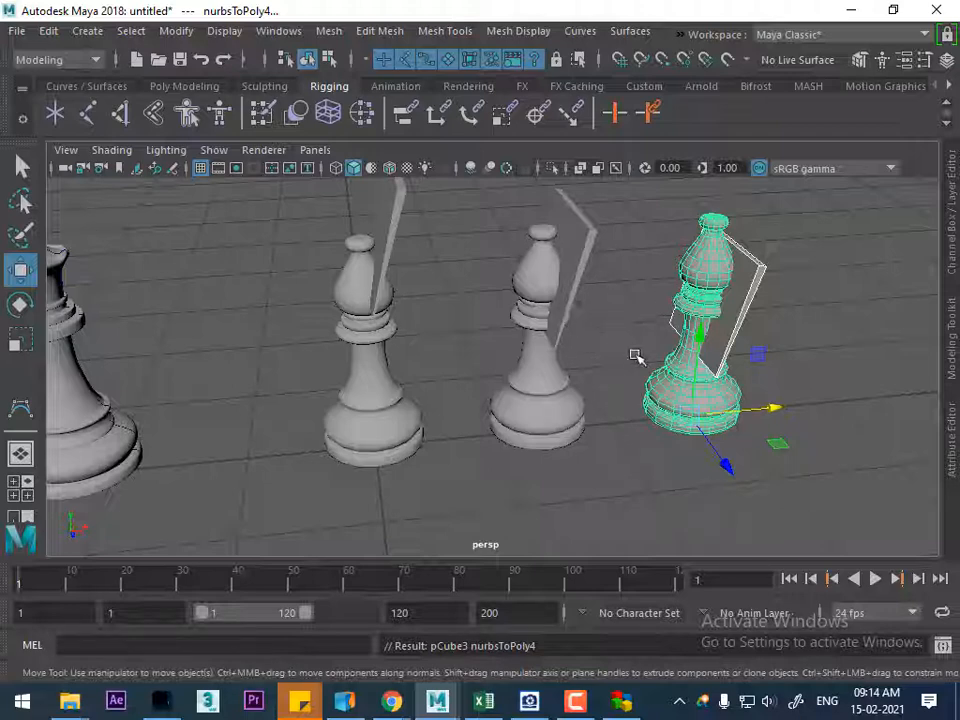
{"action": "left_click_drag", "start_coordinate": [499, 236], "coordinate": [775, 430]}
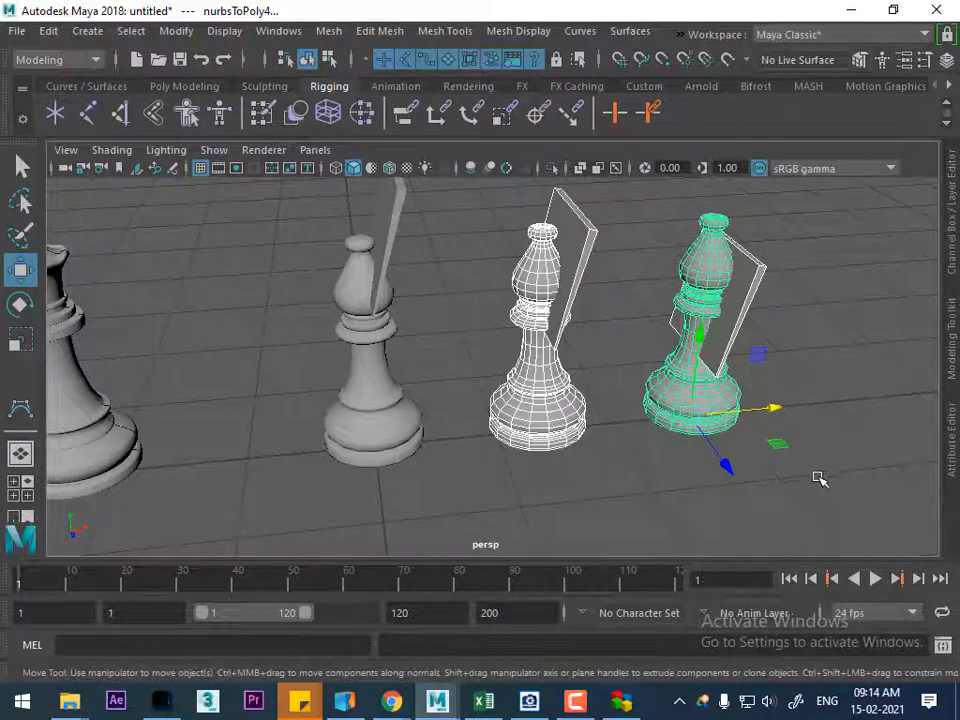
{"action": "key", "text": "Delete"}
Group the bishop with its slab and duplicate the group twice along X at about 1.18 cm spacing
{"action": "left_click_drag", "start_coordinate": [468, 256], "coordinate": [343, 381]}
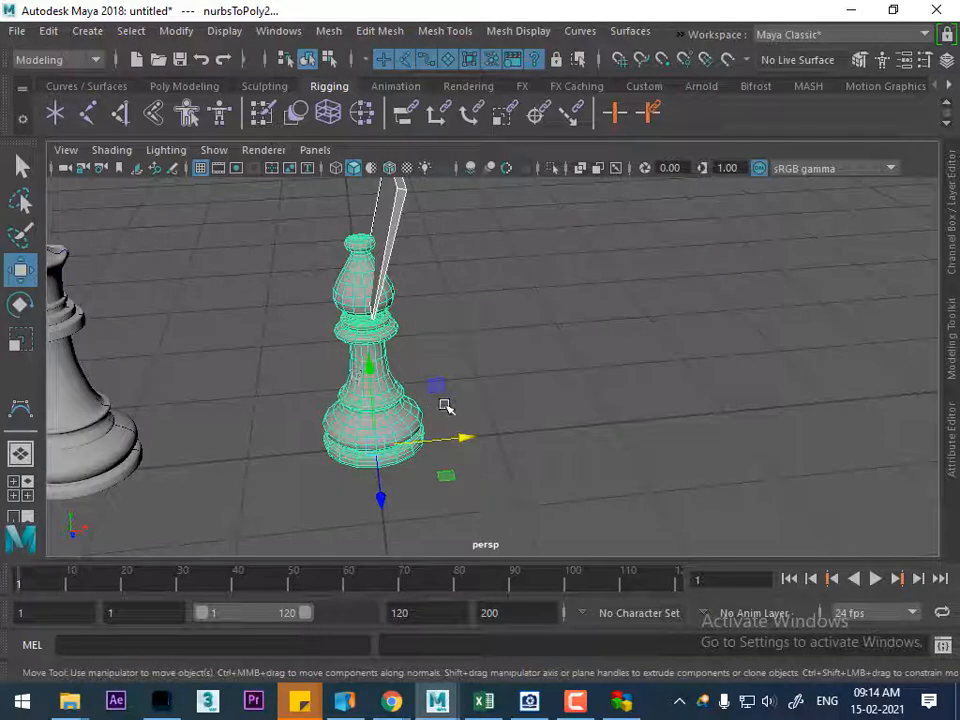
{"action": "key", "text": "ctrl+g"}
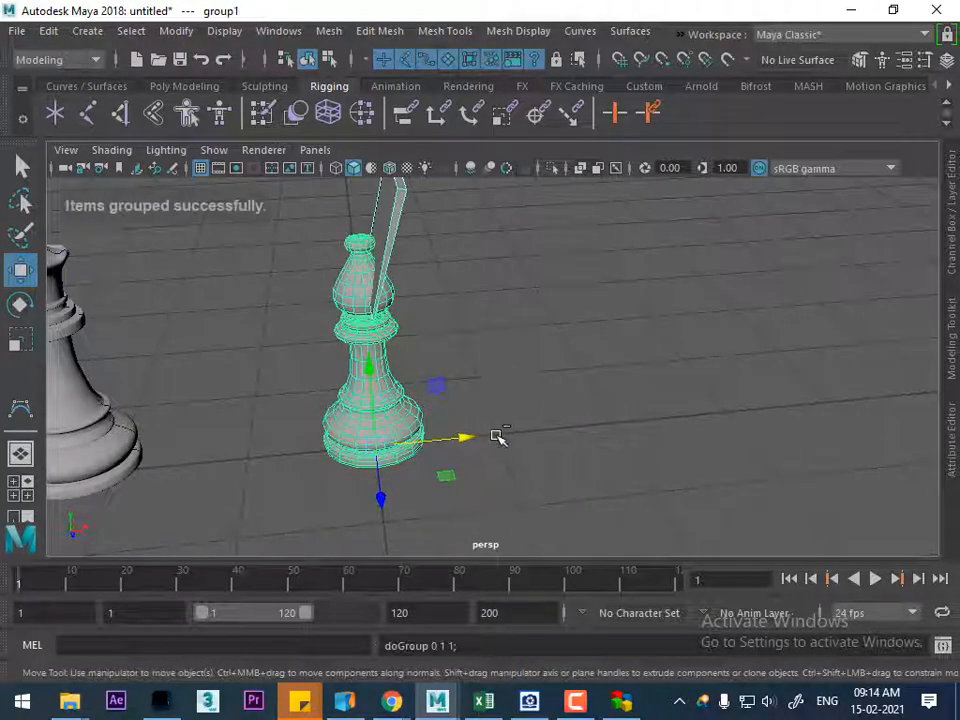
{"action": "key", "text": "ctrl+d"}
{"action": "left_click_drag", "start_coordinate": [465, 441], "coordinate": [607, 443]}
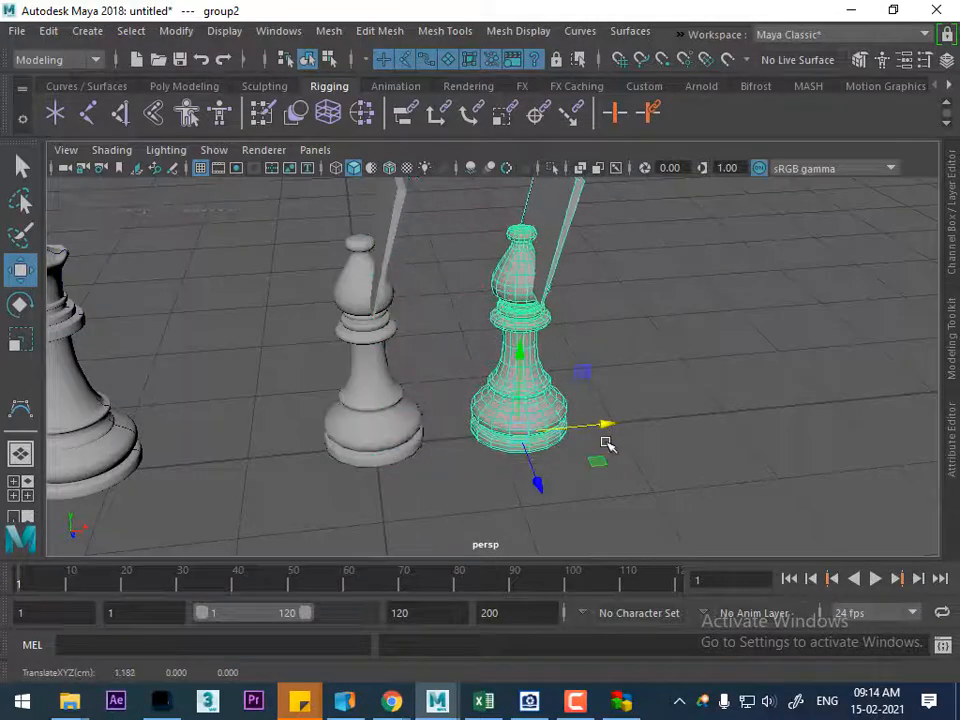
{"action": "key", "text": "shift+d"}
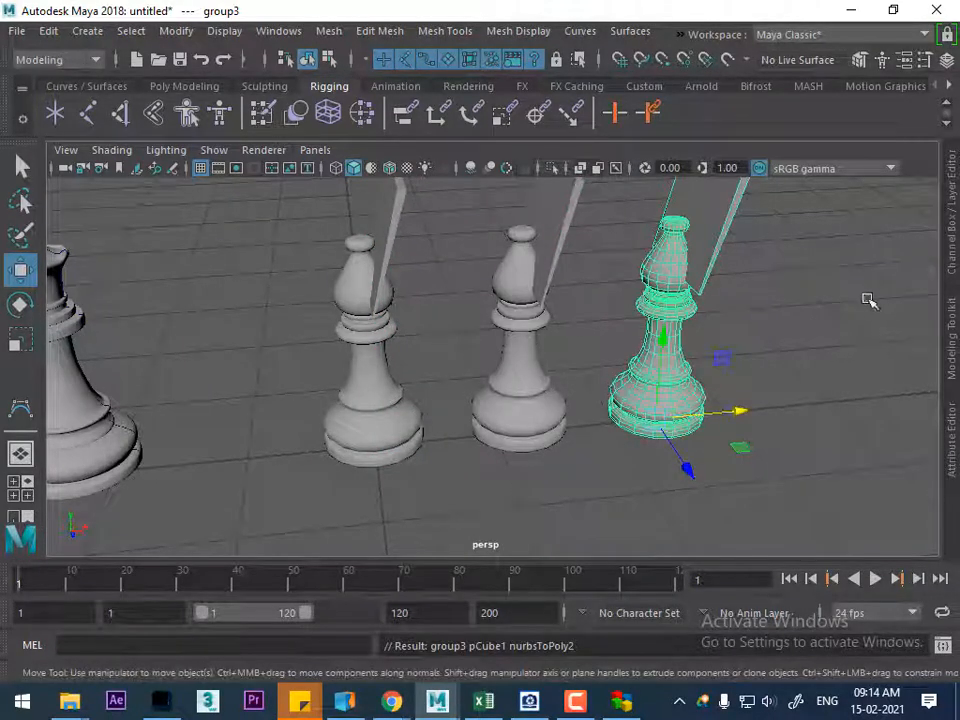
Select the first polygon bishop and detach the Booleans commands as a floating window over the viewport
{"action": "left_click", "coordinate": [816, 328]}
{"action": "left_click", "coordinate": [350, 350]}
{"action": "left_click_drag", "start_coordinate": [350, 350], "coordinate": [435, 326], "text": "alt"}
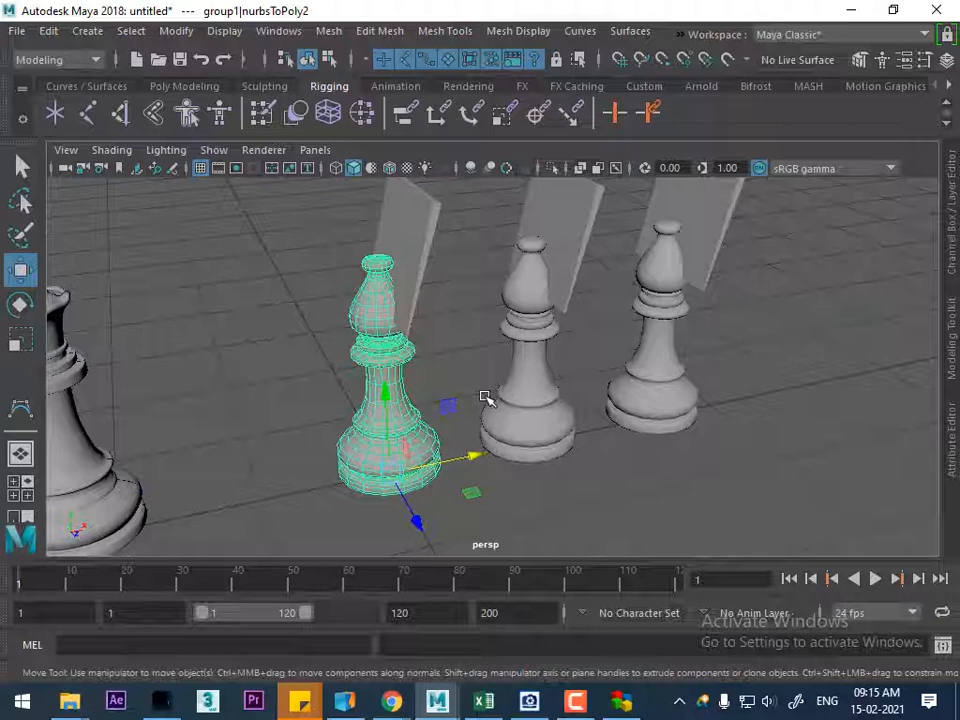
{"action": "left_click", "coordinate": [329, 31]}
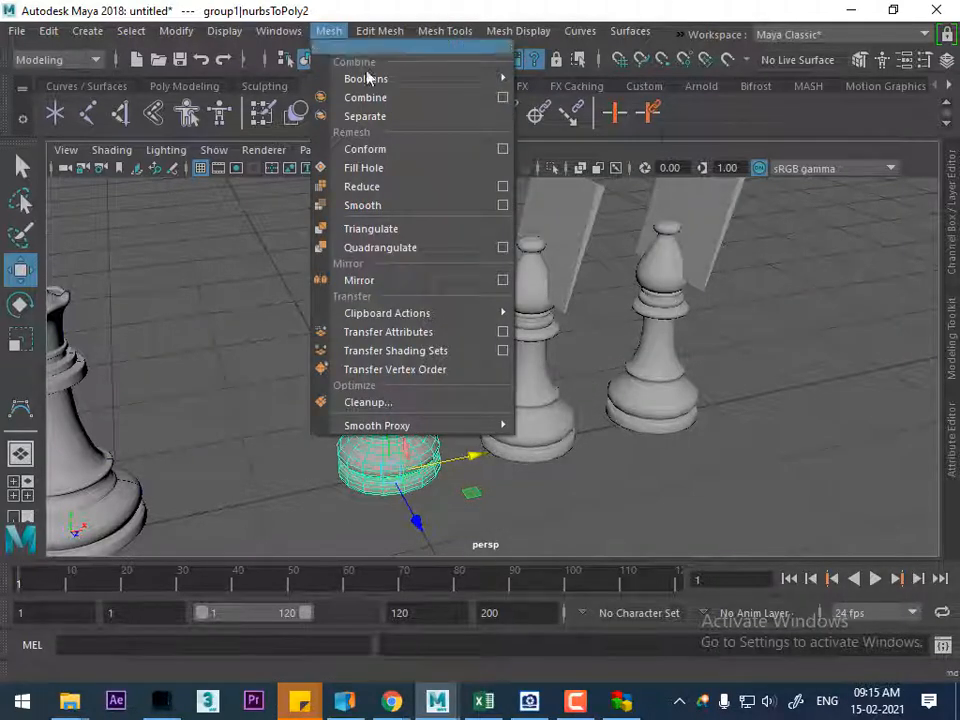
{"action": "mouse_move", "coordinate": [388, 84]}
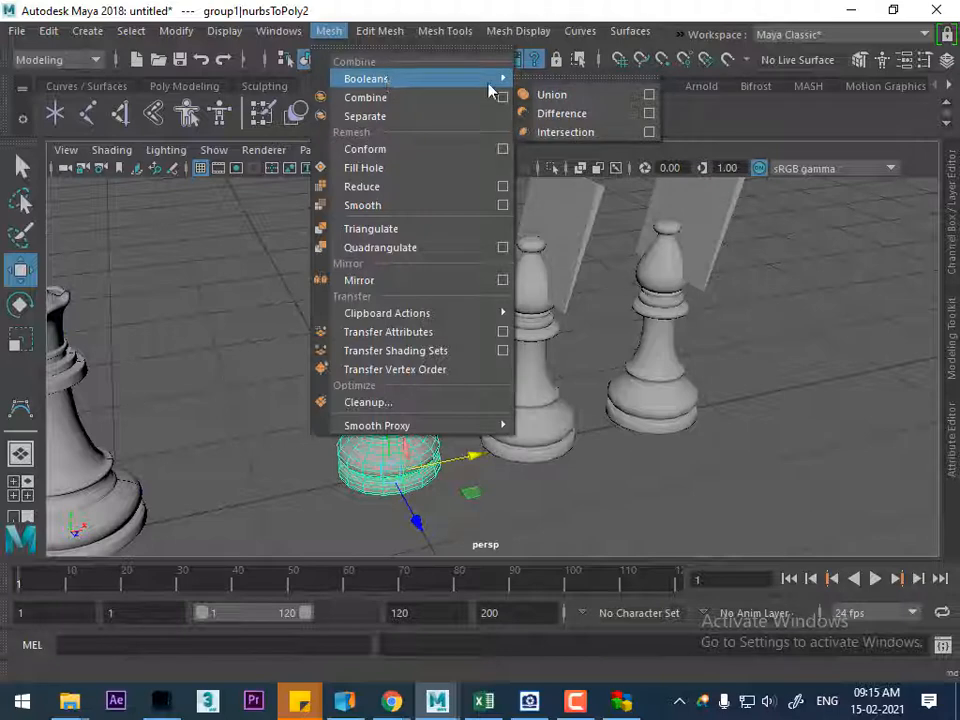
{"action": "left_click", "coordinate": [553, 80]}
{"action": "left_click_drag", "start_coordinate": [591, 69], "coordinate": [739, 244]}
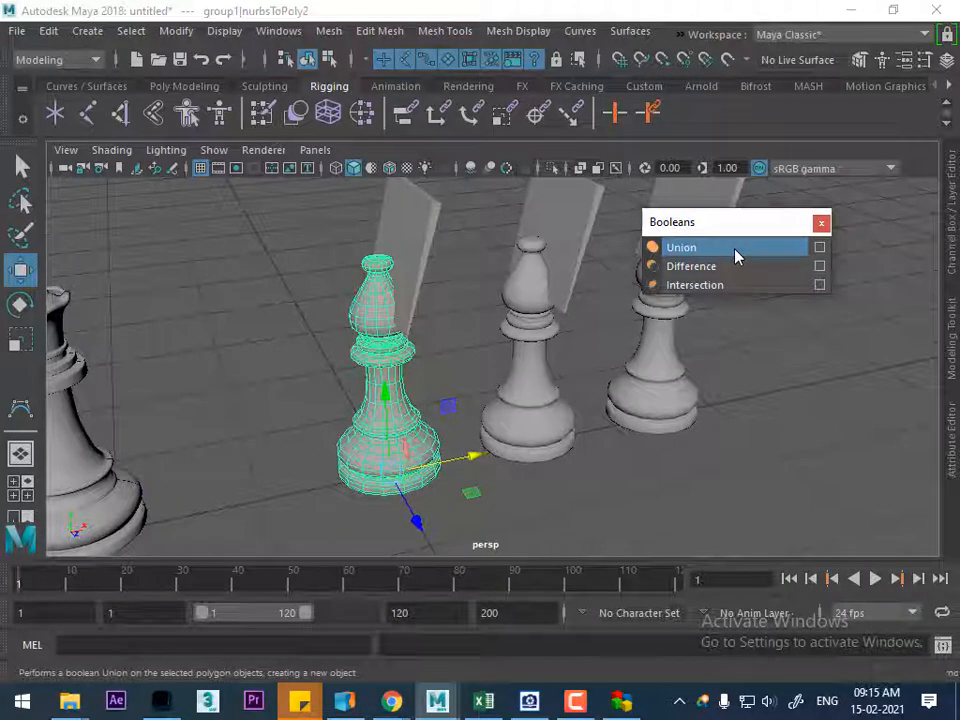
Merge the first bishop with its slab using a Boolean Union
{"action": "left_click", "coordinate": [318, 293]}
{"action": "left_click", "coordinate": [388, 318]}
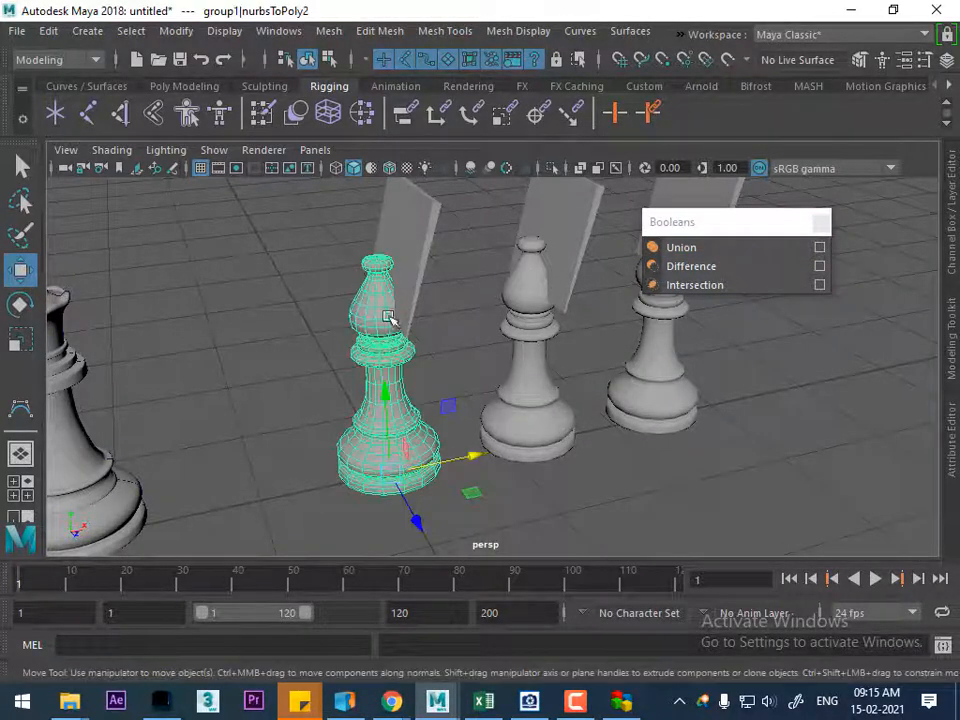
{"action": "left_click", "coordinate": [411, 264], "text": "shift"}
{"action": "left_click", "coordinate": [682, 249]}
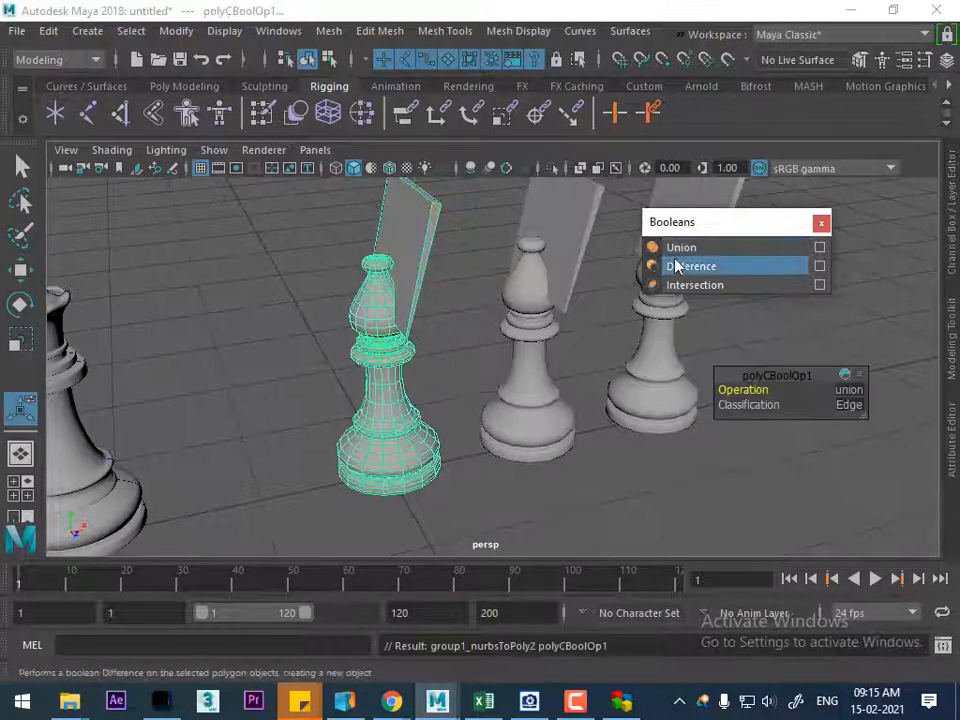
{"action": "left_click_drag", "start_coordinate": [467, 333], "coordinate": [387, 364], "text": "alt"}
{"action": "right_click_drag", "start_coordinate": [387, 364], "coordinate": [410, 400], "text": "alt"}
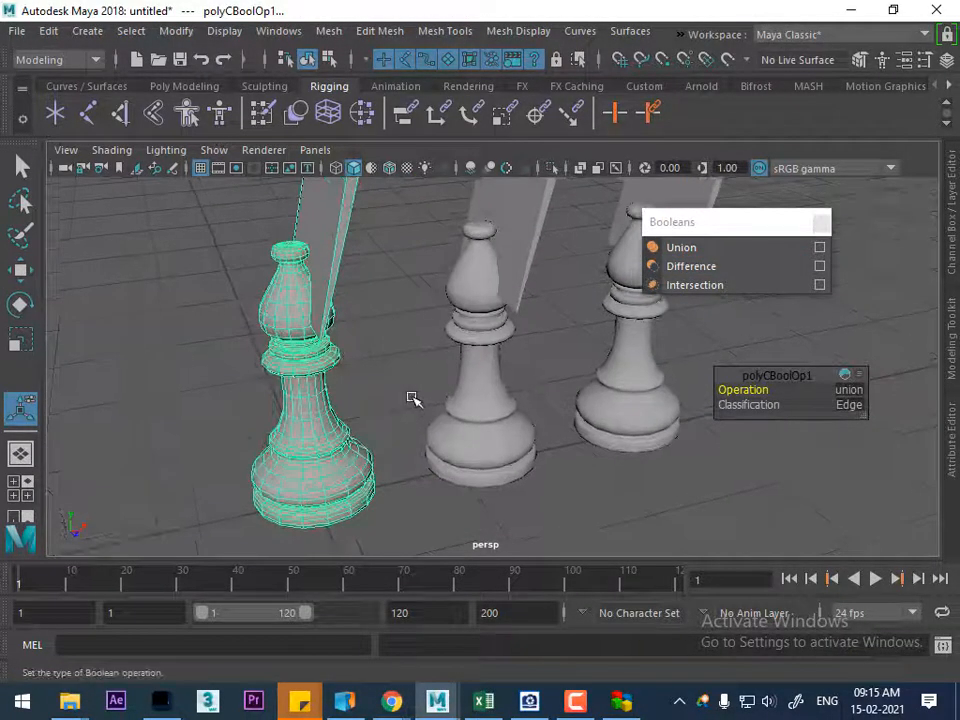
Subtract the slab from the middle bishop with a Boolean Difference and inspect the notch in shaded display
{"action": "key", "text": "4"}
{"action": "left_click_drag", "start_coordinate": [410, 385], "coordinate": [511, 261], "text": "alt"}
{"action": "left_click", "coordinate": [445, 355]}
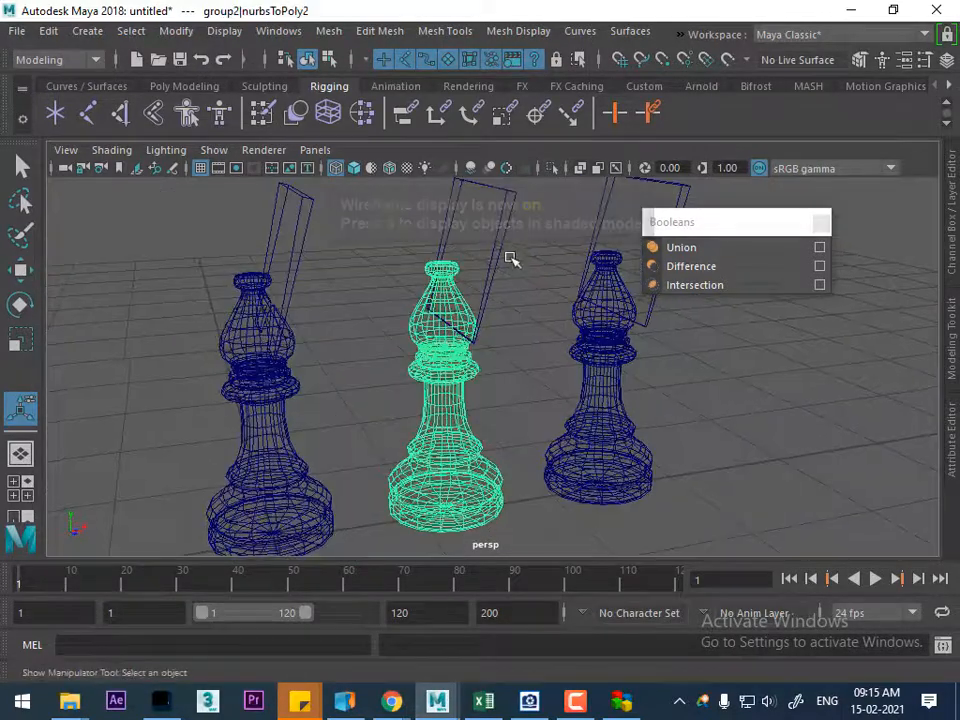
{"action": "left_click", "coordinate": [500, 252], "text": "shift"}
{"action": "left_click", "coordinate": [709, 264]}
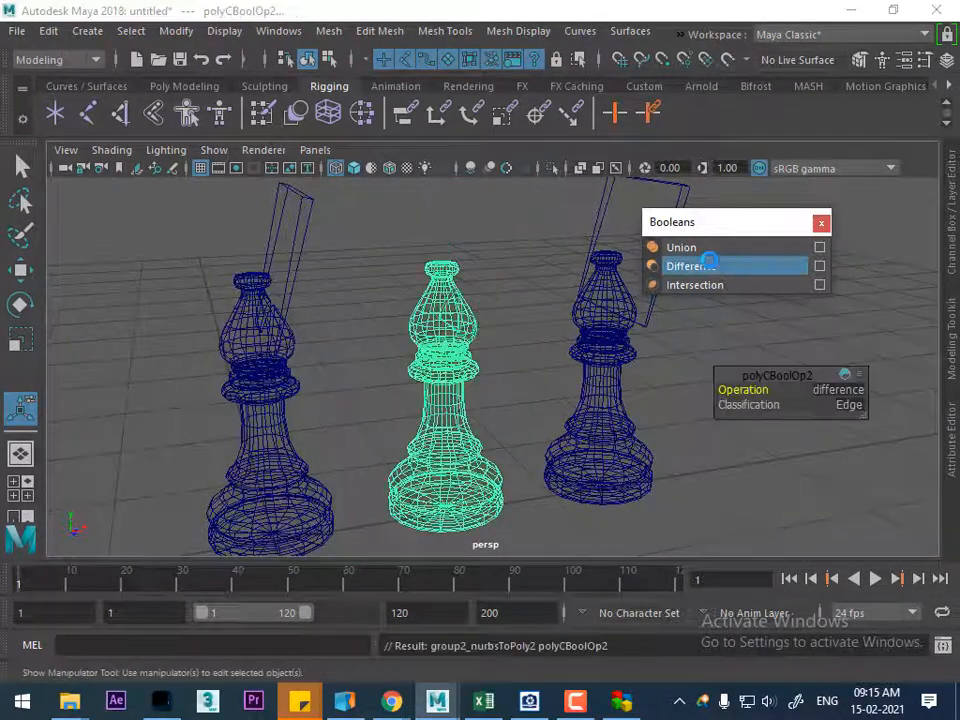
{"action": "key", "text": "5"}
{"action": "left_click_drag", "start_coordinate": [469, 366], "coordinate": [436, 364], "text": "alt"}
{"action": "right_click_drag", "start_coordinate": [440, 376], "coordinate": [488, 428], "text": "alt"}
{"action": "mouse_move", "coordinate": [439, 298]}
{"action": "left_mouse_down", "text": "alt"}
{"action": "mouse_move", "coordinate": [420, 311]}
{"action": "mouse_move", "coordinate": [392, 302]}
{"action": "mouse_move", "coordinate": [402, 318]}
{"action": "left_mouse_up", "text": "alt"}
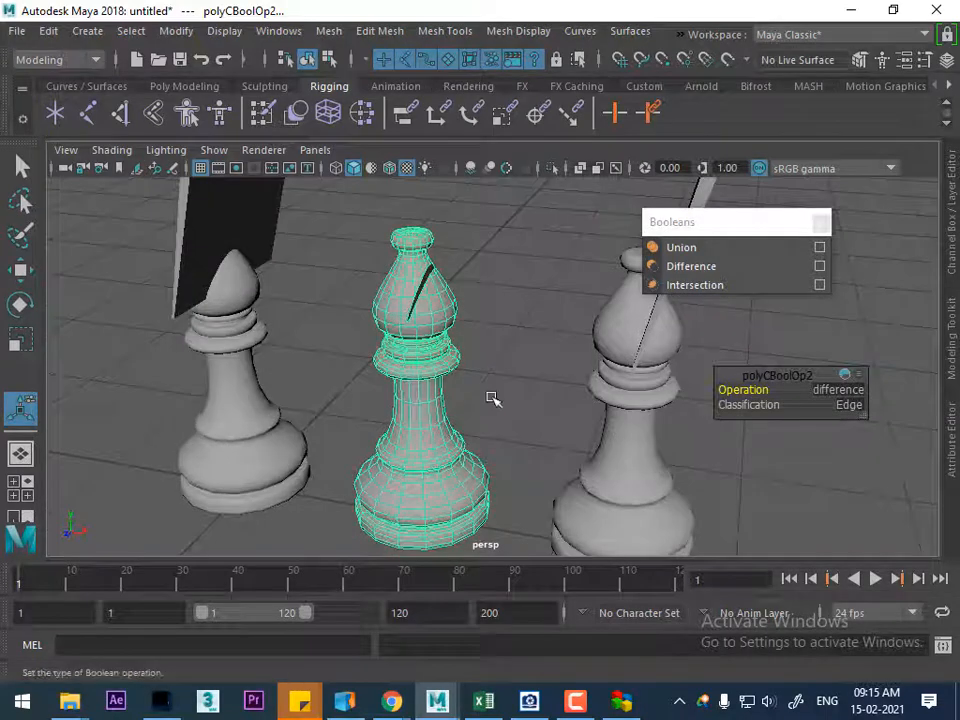
Apply a Boolean Intersection to the third bishop and its slab, keeping only their overlapping volume
{"action": "left_click", "coordinate": [493, 398]}
{"action": "left_click", "coordinate": [625, 320]}
{"action": "left_click_drag", "start_coordinate": [625, 322], "coordinate": [636, 360], "text": "alt"}
{"action": "middle_click_drag", "start_coordinate": [636, 360], "coordinate": [511, 387], "text": "alt"}
{"action": "left_click", "coordinate": [598, 277], "text": "shift"}
{"action": "left_click", "coordinate": [712, 288]}
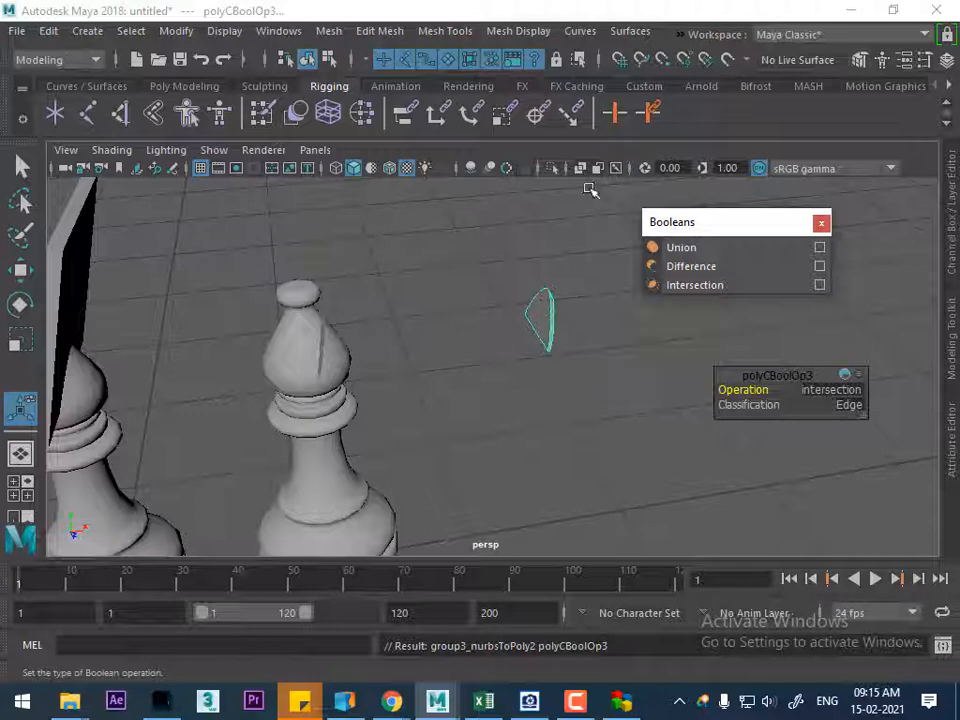
{"action": "left_click_drag", "start_coordinate": [407, 349], "coordinate": [502, 330], "text": "alt"}
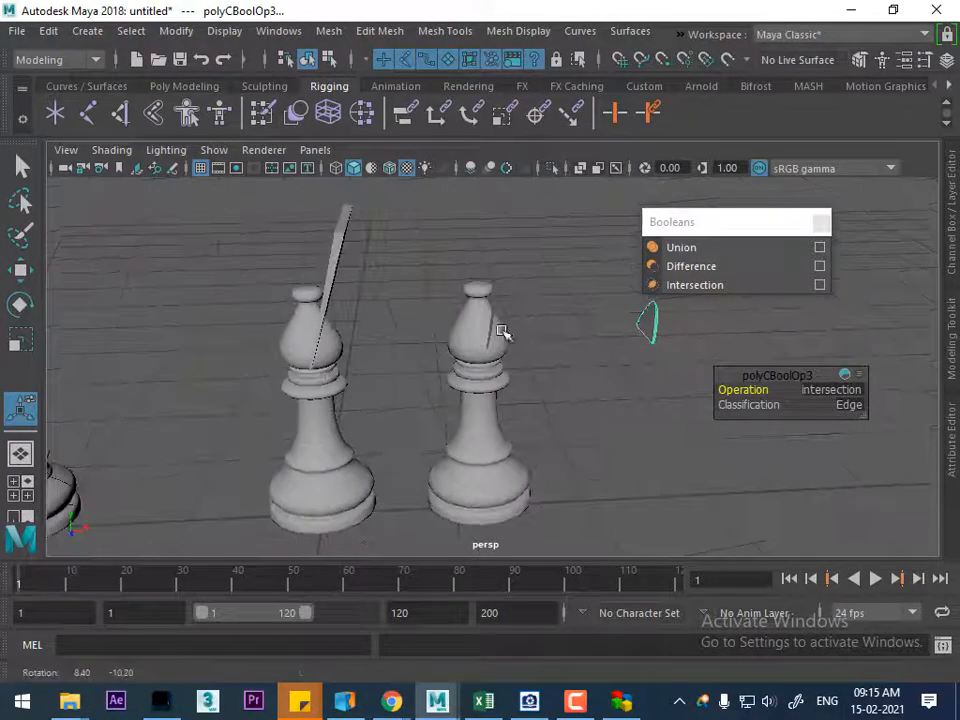
Delete the bishop merged with its slab and the thin intersection sliver, keeping the notched bishop
{"action": "left_click", "coordinate": [478, 368]}
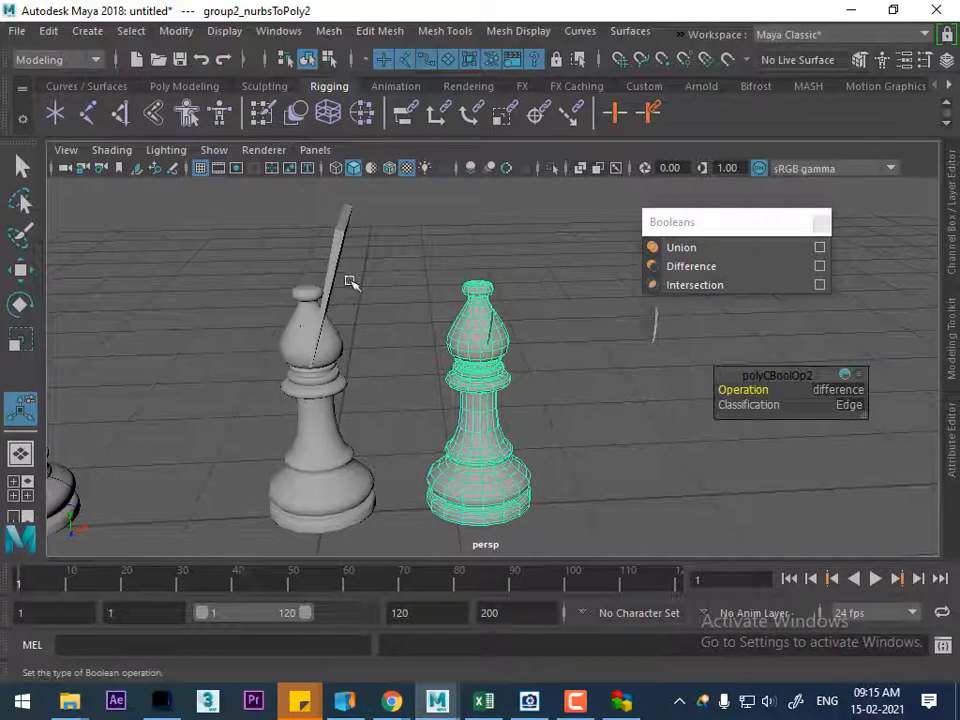
{"action": "left_click", "coordinate": [295, 400]}
{"action": "key", "text": "Delete"}
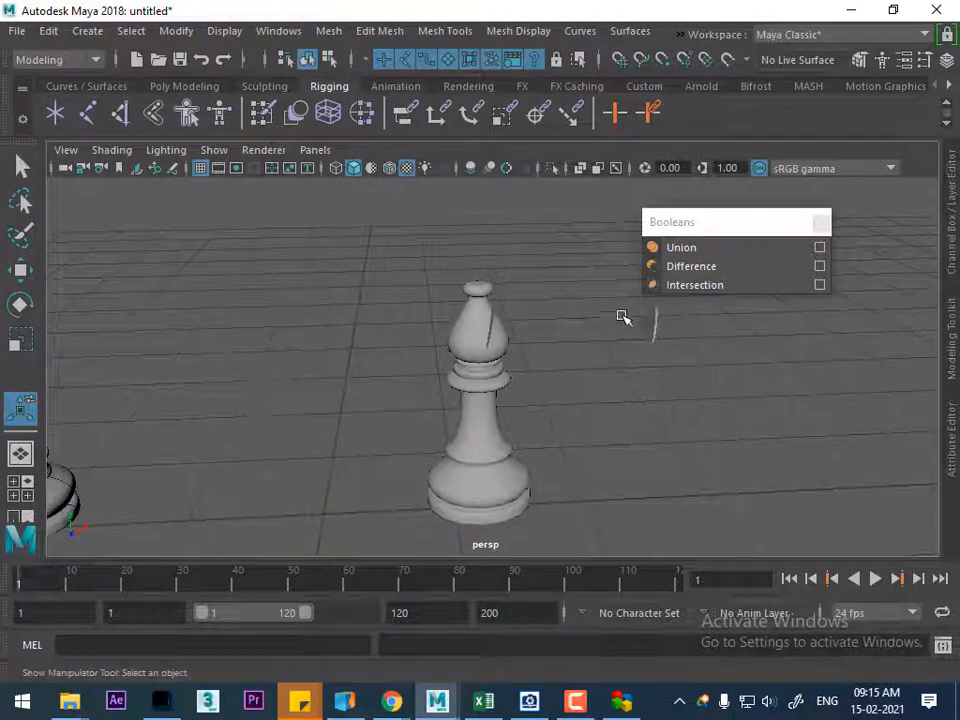
{"action": "right_click_drag", "start_coordinate": [489, 360], "coordinate": [555, 335]}
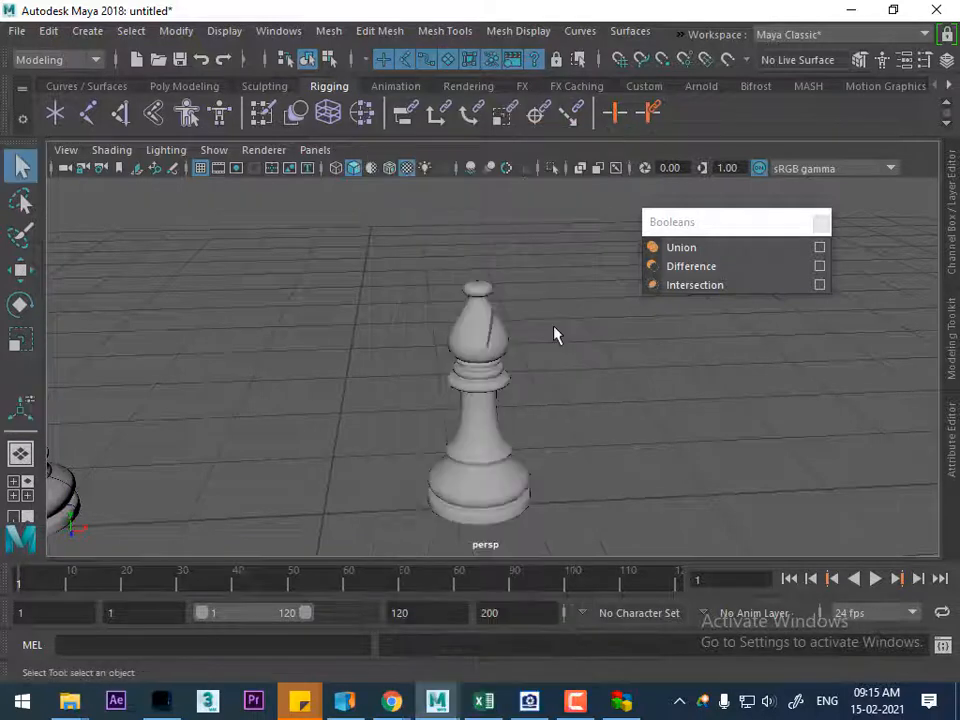
Move the notched bishop back along X towards the queen
{"action": "left_click", "coordinate": [487, 368]}
{"action": "left_click_drag", "start_coordinate": [487, 368], "coordinate": [443, 393], "text": "alt"}
{"action": "key", "text": "w"}
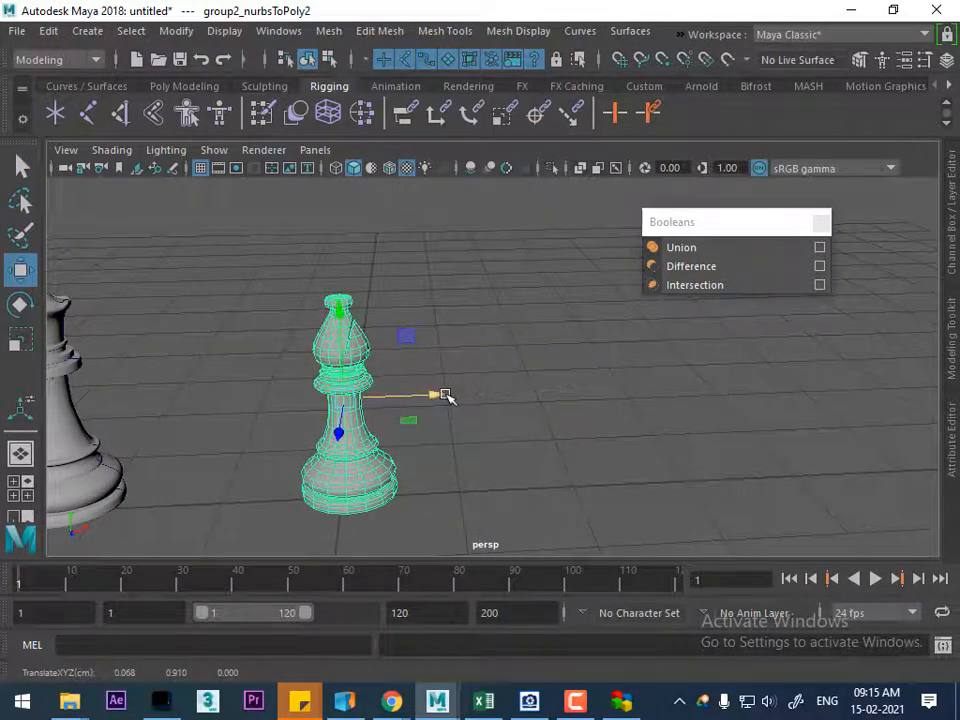
{"action": "right_click_drag", "start_coordinate": [445, 394], "coordinate": [448, 422], "text": "alt"}
{"action": "middle_click_drag", "start_coordinate": [448, 422], "coordinate": [510, 400], "text": "alt"}
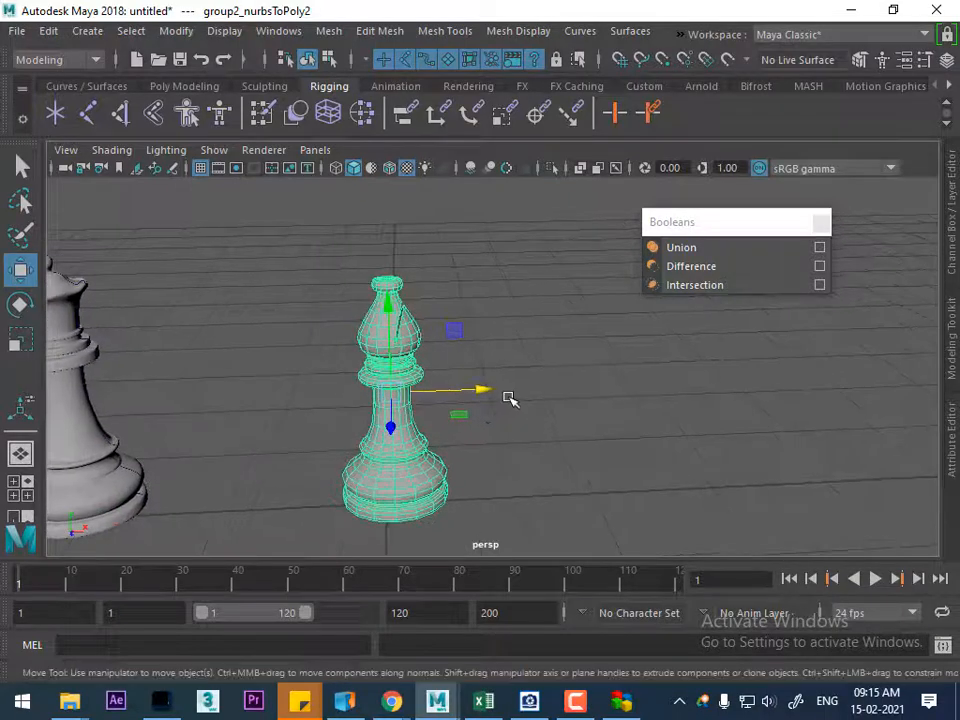
Compare the bishop's notch in smooth mesh preview and in the unsmoothed display
{"action": "key", "text": "3"}
{"action": "right_click_drag", "start_coordinate": [443, 283], "coordinate": [482, 508], "text": "alt"}
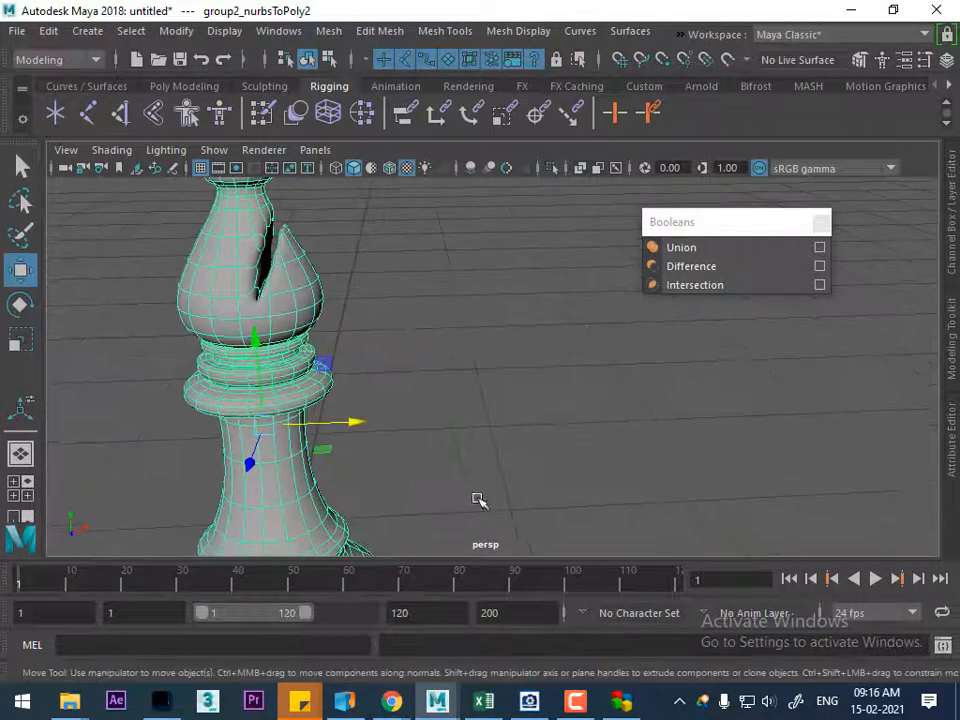
{"action": "key", "text": "1"}
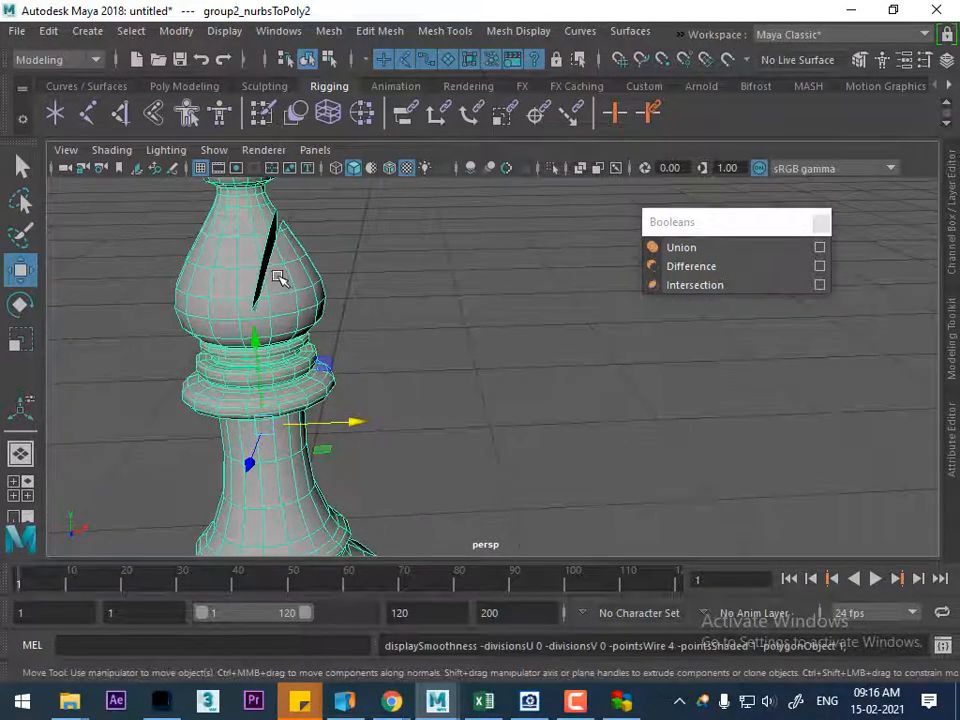
{"action": "key", "text": "3"}
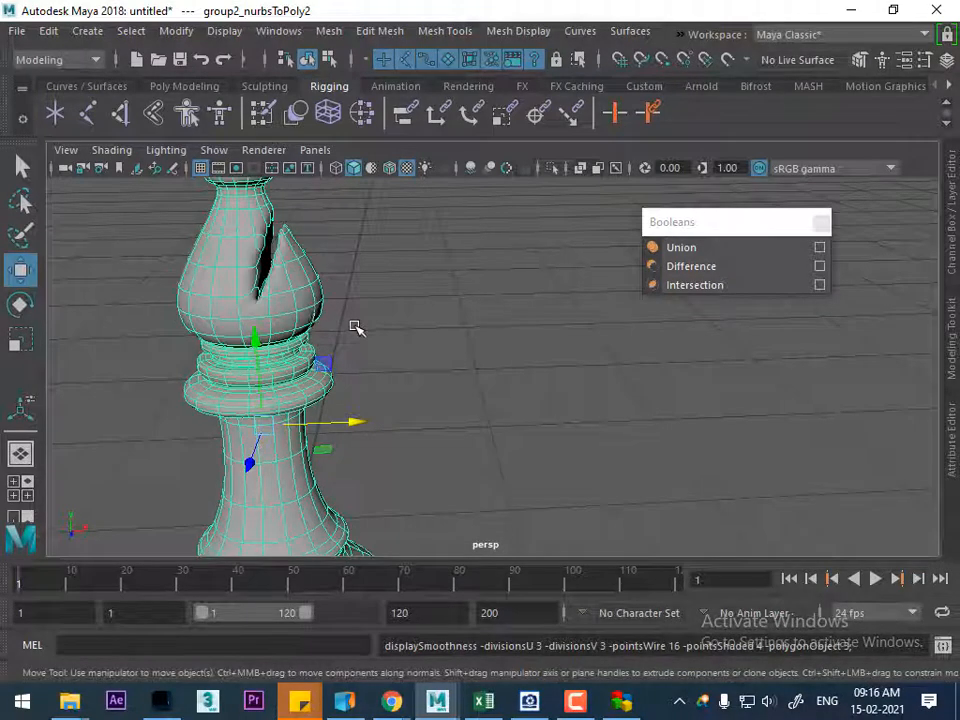
{"action": "key", "text": "1"}
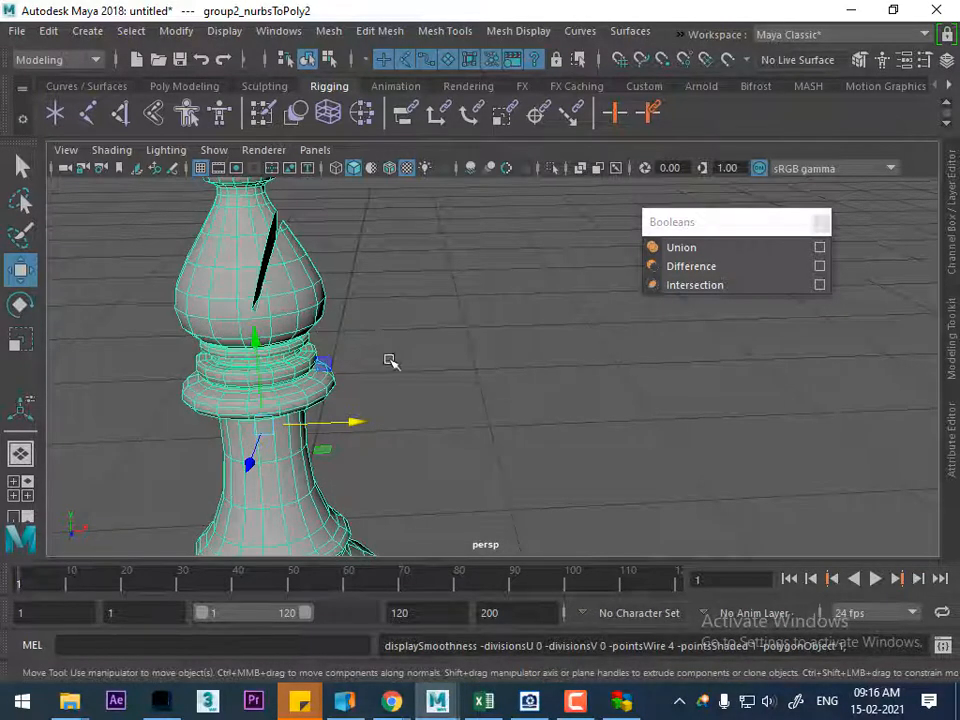
Show all hidden objects in the scene, bringing back the chess reference image beside the modelled pieces
{"action": "scroll", "coordinate": [396, 349], "scroll_direction": "down", "scroll_amount": 5}
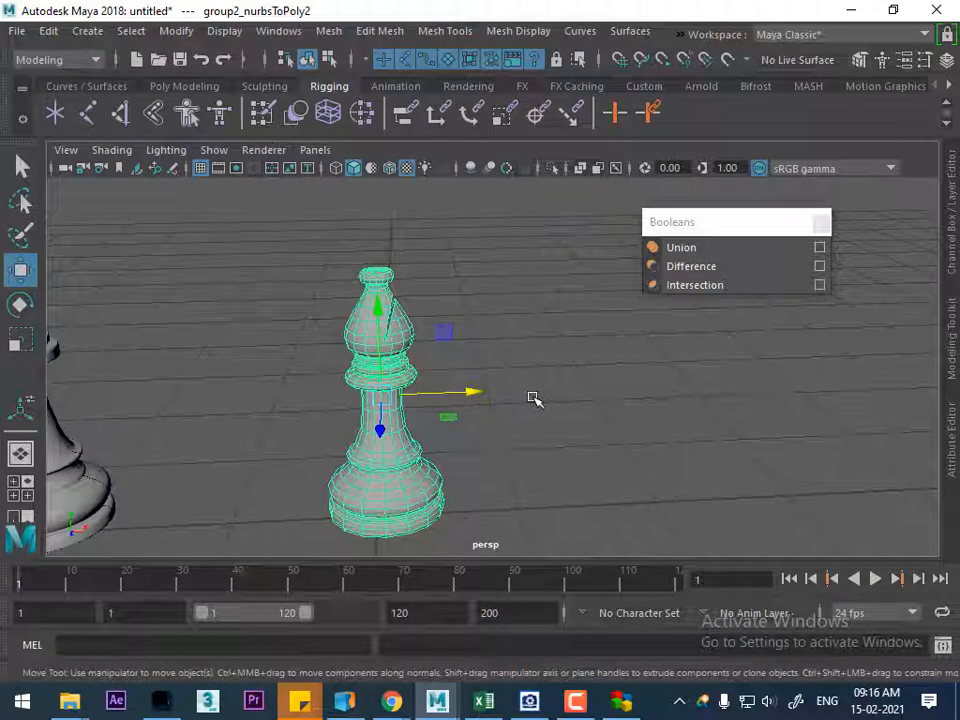
{"action": "scroll", "coordinate": [513, 404], "scroll_direction": "down", "scroll_amount": 3}
{"action": "left_click_drag", "start_coordinate": [533, 390], "coordinate": [435, 405]}
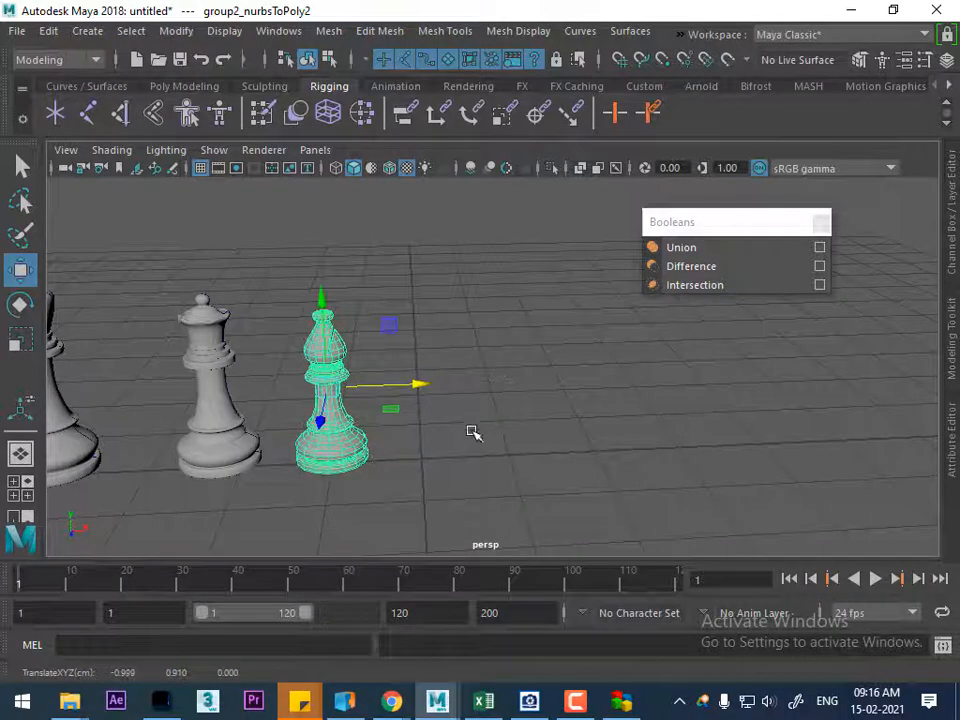
{"action": "left_click", "coordinate": [224, 38]}
{"action": "mouse_move", "coordinate": [525, 148]}
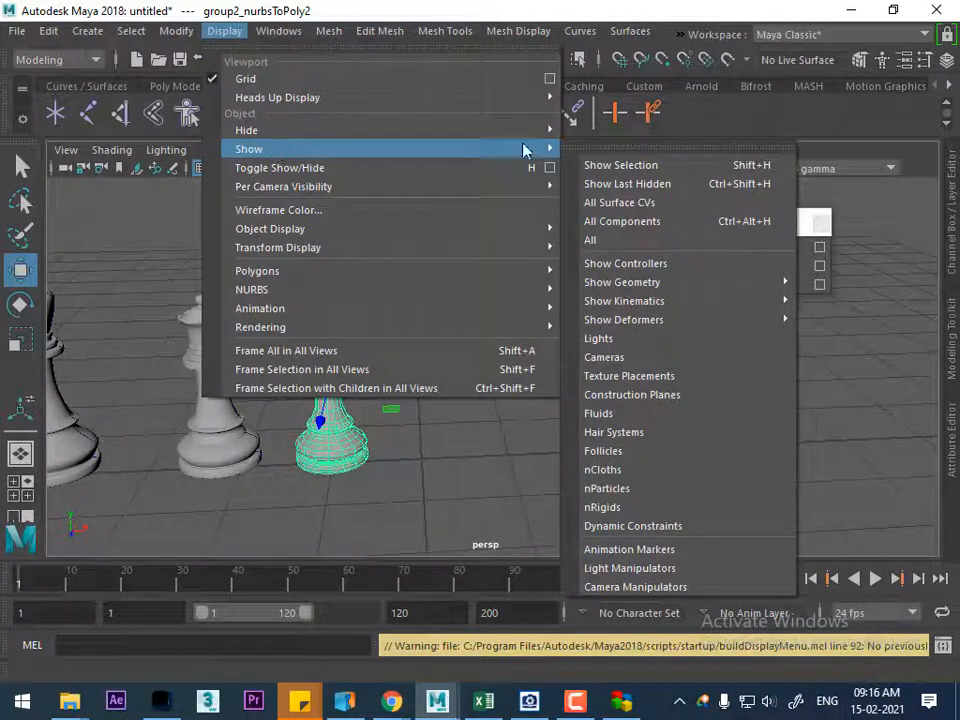
{"action": "left_click", "coordinate": [637, 245]}
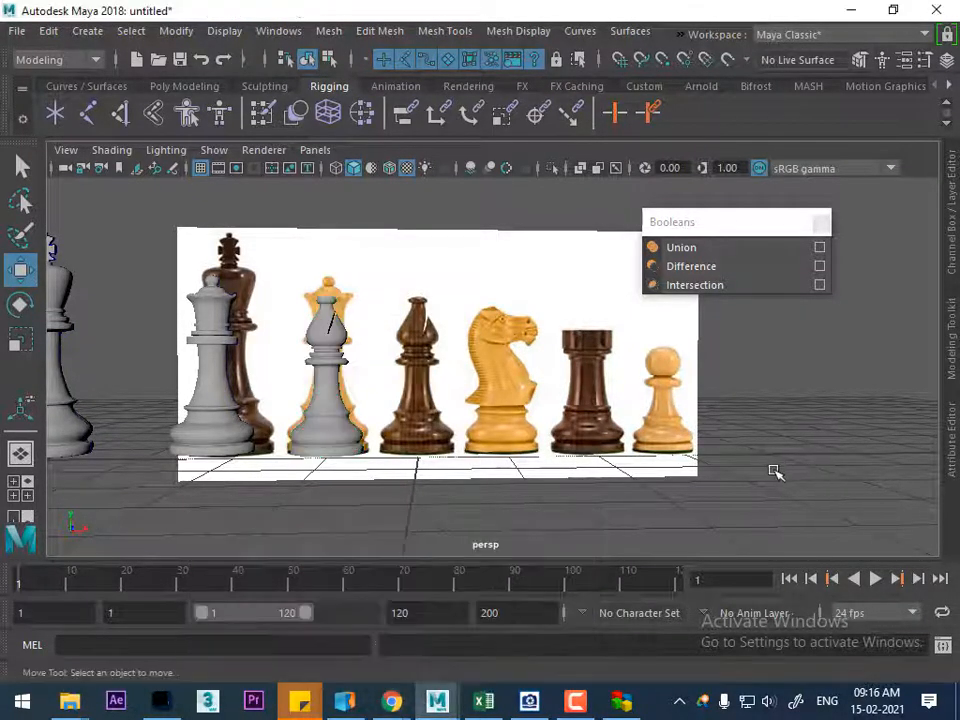
Switch to Google Chrome and open YouTube
{"action": "key", "text": "super"}
{"action": "type", "text": "ch"}
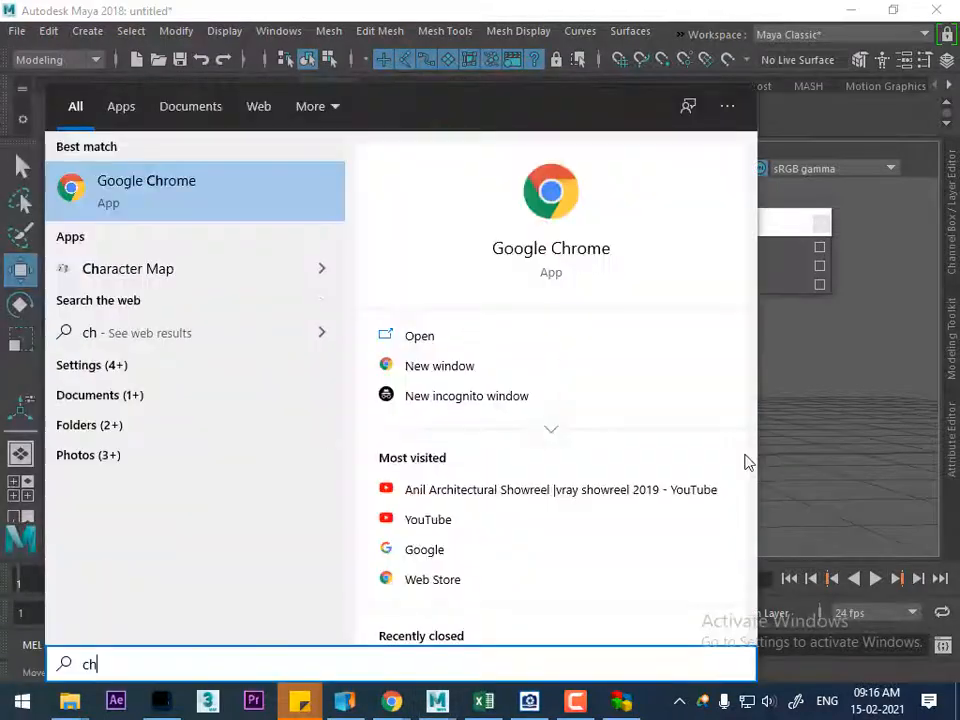
{"action": "left_click", "coordinate": [156, 184]}
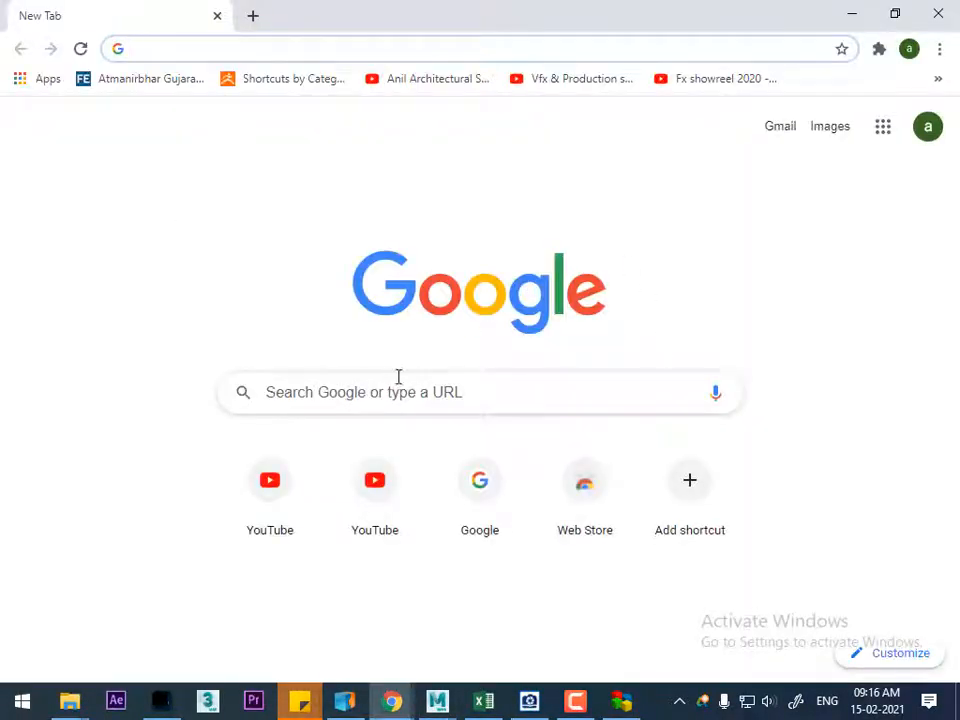
{"action": "left_click", "coordinate": [289, 461]}
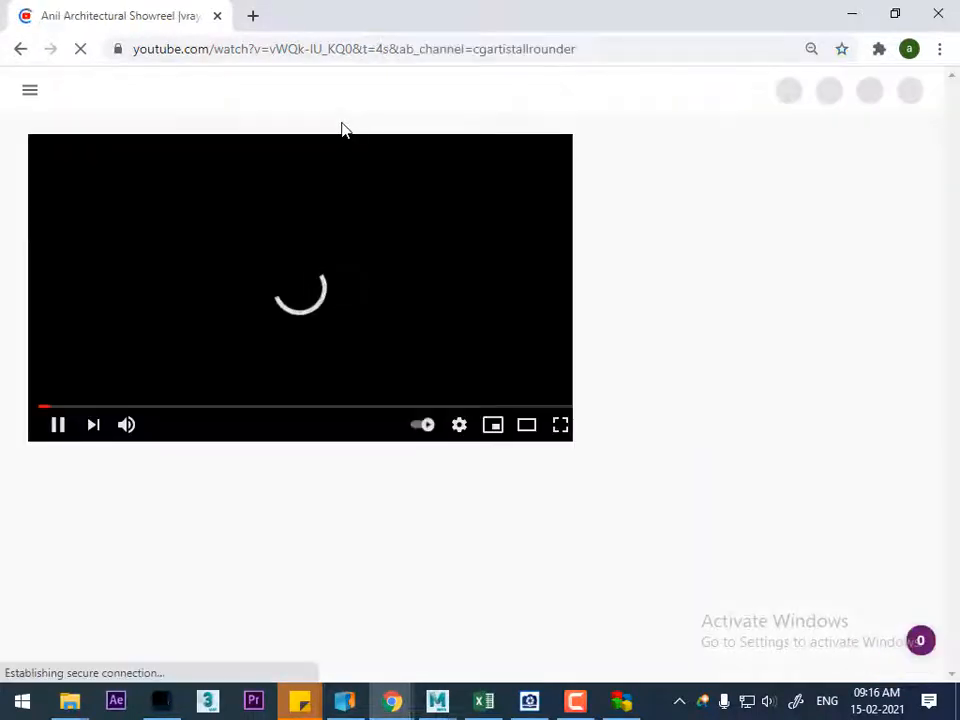
Search YouTube for "cg artist all rounder"
{"action": "left_click", "coordinate": [336, 88]}
{"action": "type", "text": "ch"}
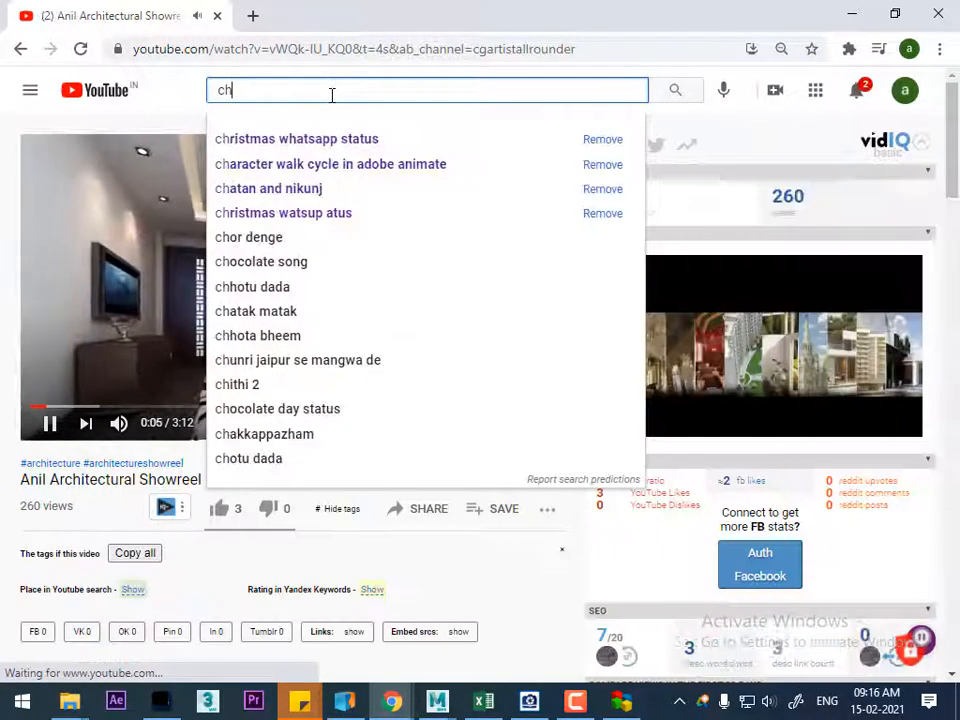
{"action": "key", "text": "BackSpace"}
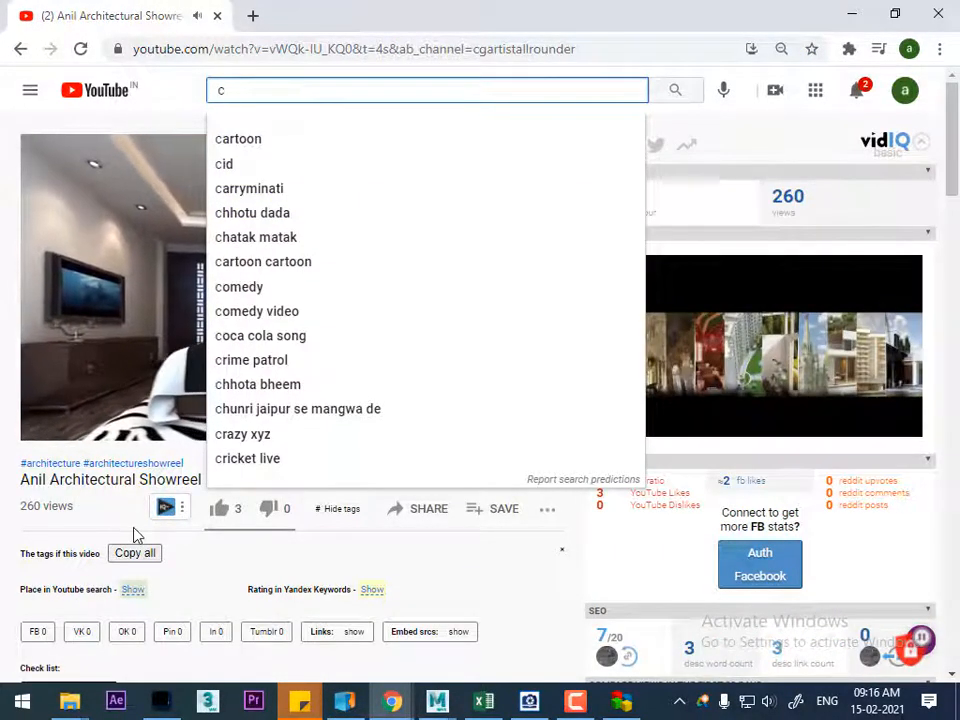
{"action": "type", "text": "g"}
{"action": "left_click", "coordinate": [306, 145]}
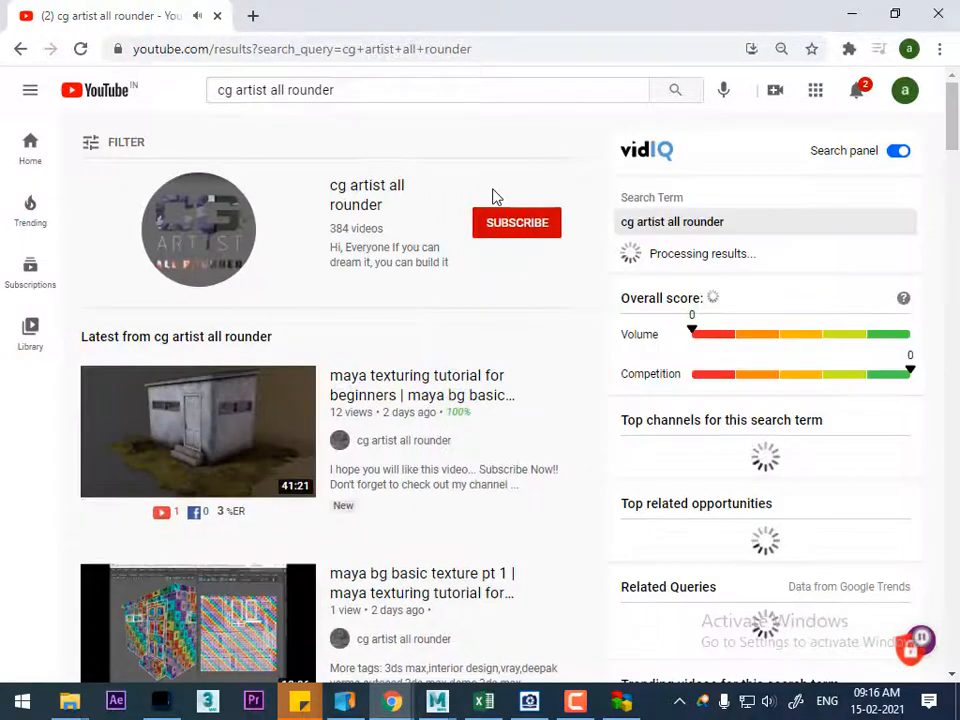
Browse the cg artist all rounder channel's uploads and open the video "maya modeling tutorial for beginners"
{"action": "left_click", "coordinate": [381, 199]}
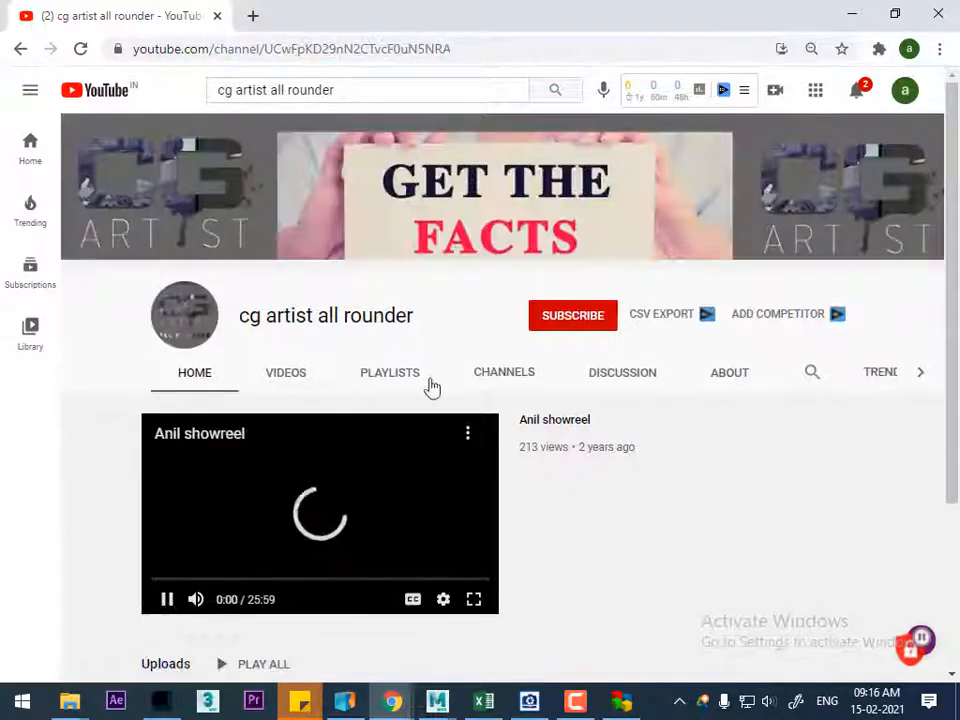
{"action": "left_click", "coordinate": [294, 378]}
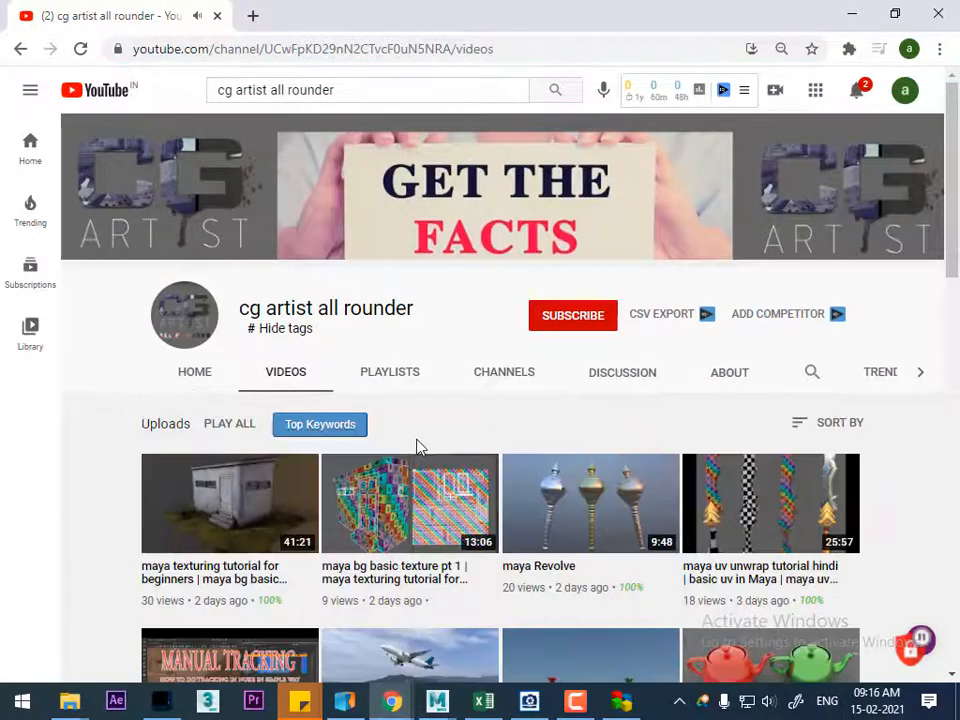
{"action": "scroll", "coordinate": [425, 442], "scroll_direction": "down", "scroll_amount": 2}
{"action": "scroll", "coordinate": [489, 482], "scroll_direction": "down", "scroll_amount": 2}
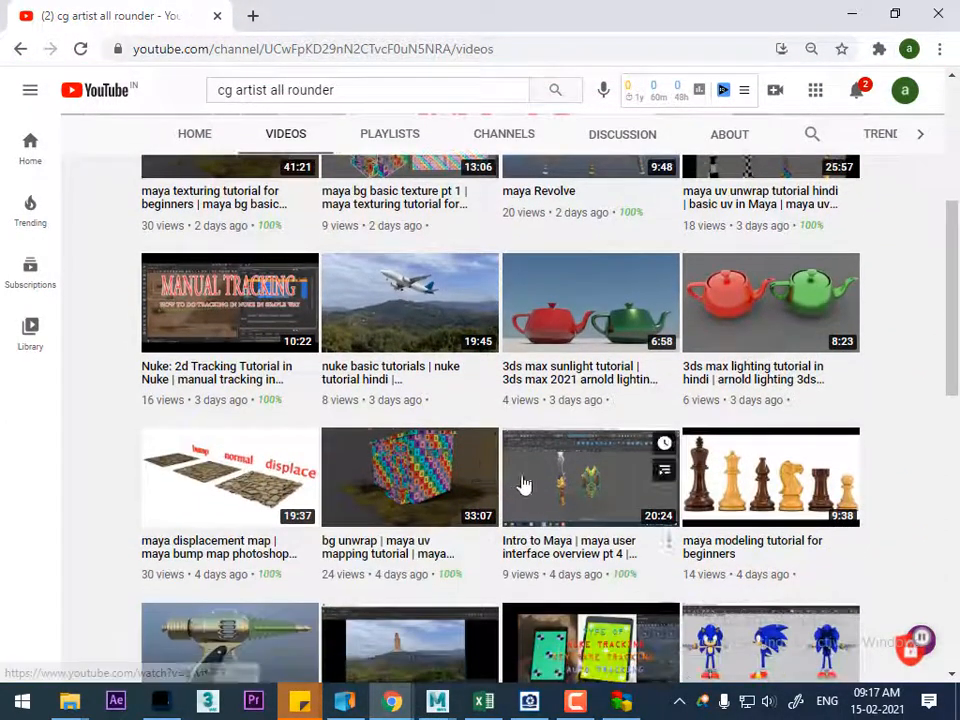
{"action": "left_click", "coordinate": [720, 500]}
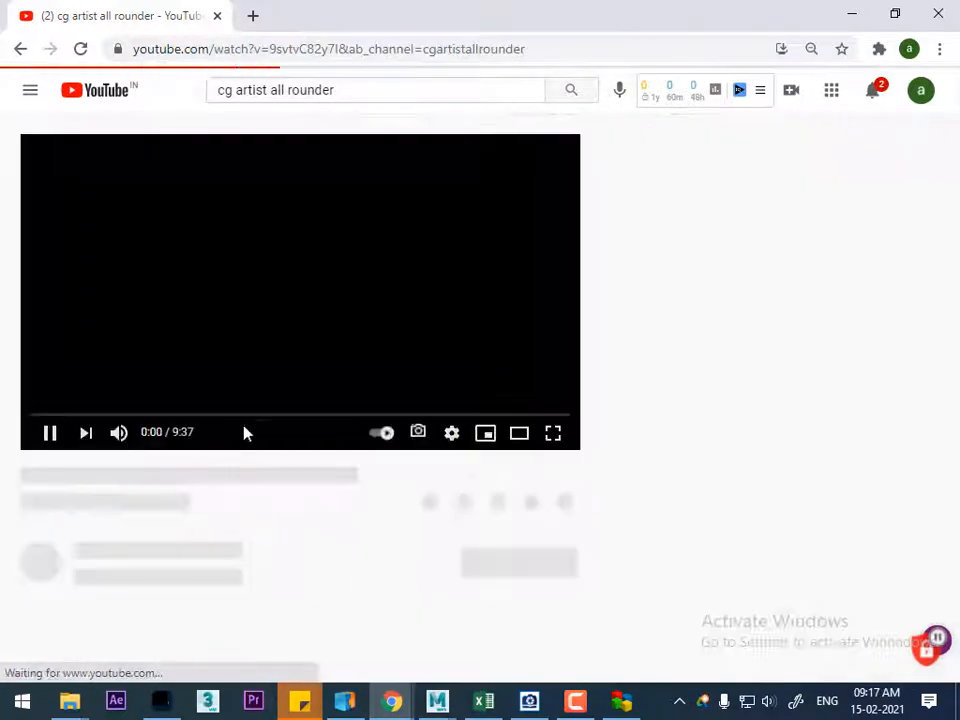
Skim the tutorial to the finished pawn near 8:58, pause it and return to Maya
{"action": "left_click", "coordinate": [139, 406]}
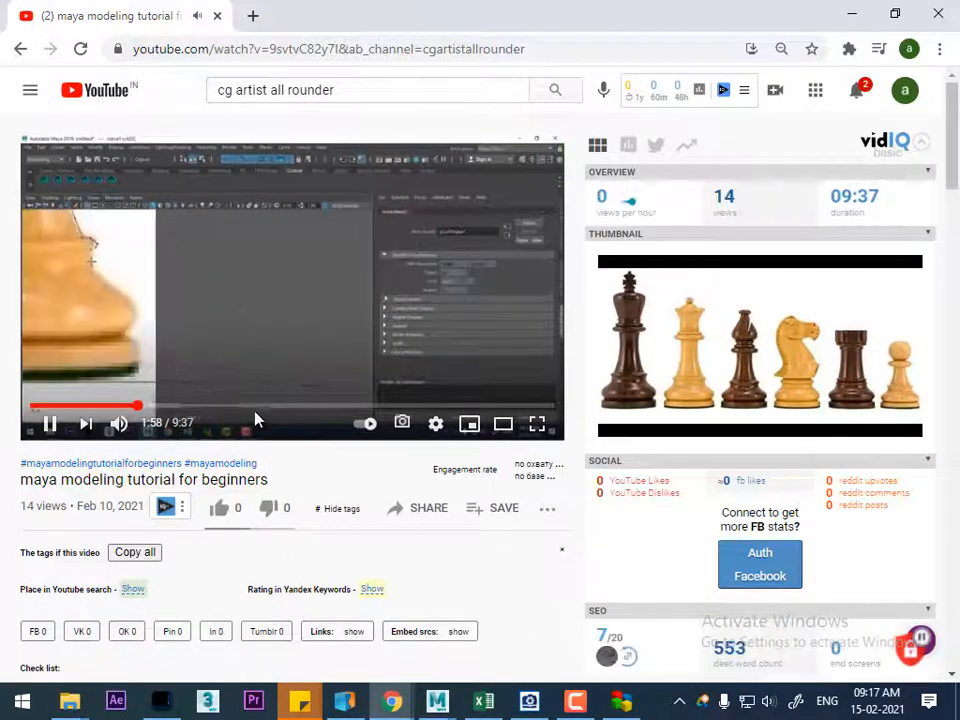
{"action": "left_click", "coordinate": [522, 407]}
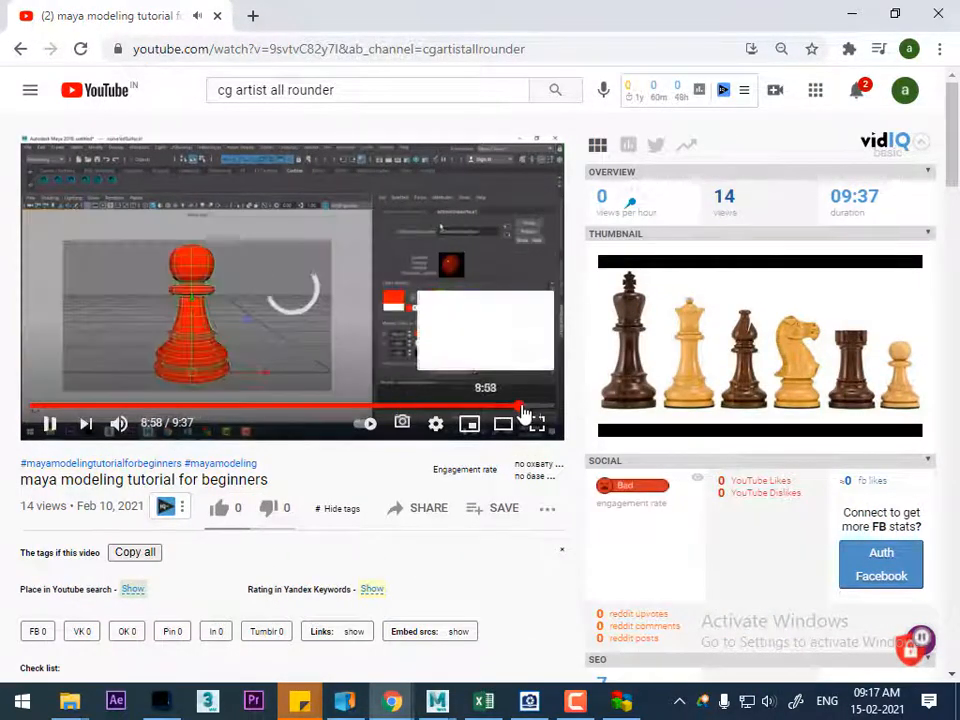
{"action": "left_click", "coordinate": [49, 423]}
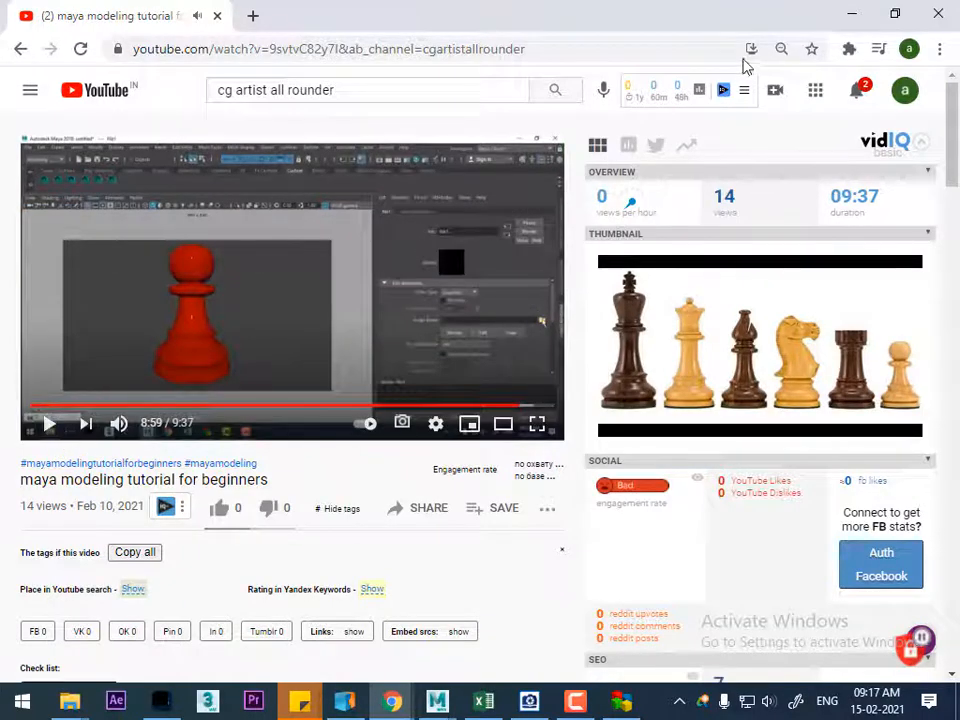
{"action": "left_click", "coordinate": [851, 14]}
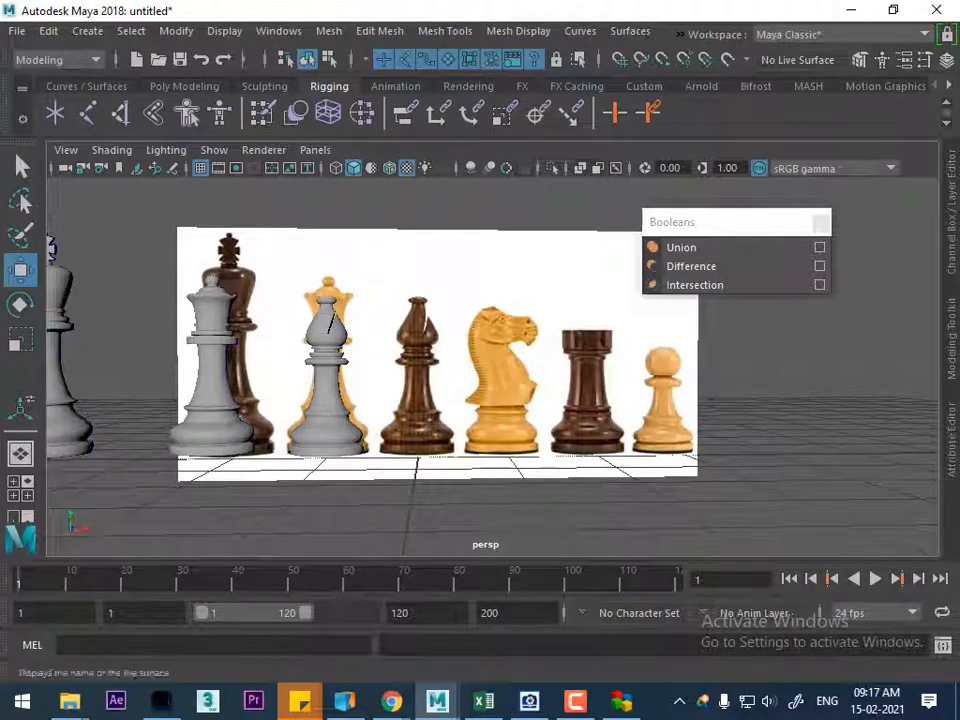
In the front view, move the reference image plane along X until the rook sits on the vertical centre axis
{"action": "scroll", "coordinate": [470, 400], "scroll_direction": "down", "scroll_amount": 3}
{"action": "key", "text": "space"}
{"action": "left_click", "coordinate": [457, 416]}
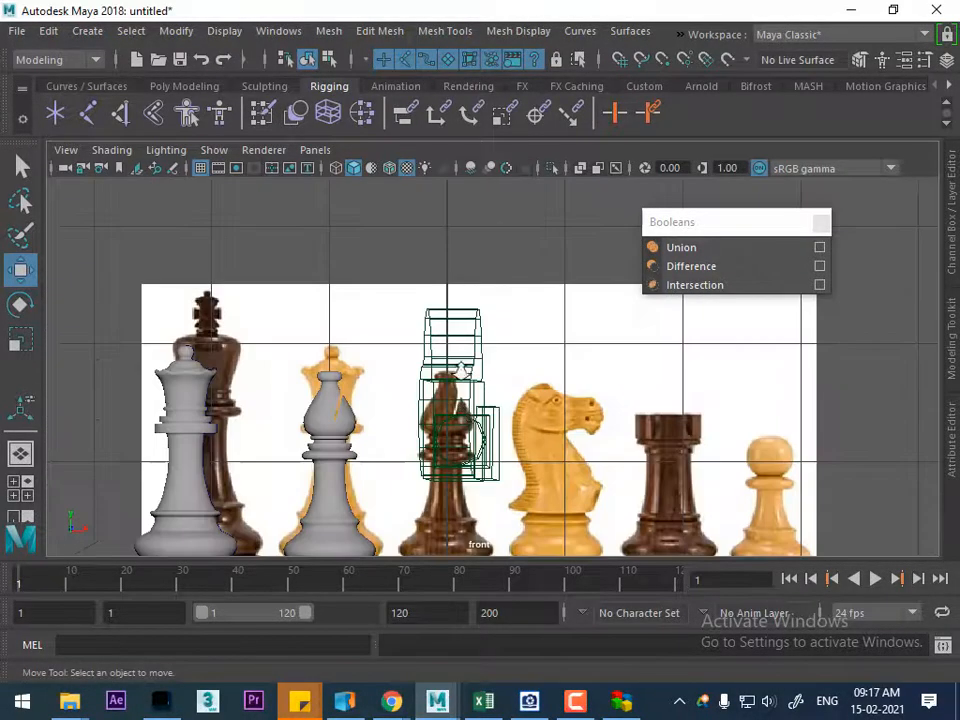
{"action": "left_click", "coordinate": [605, 420]}
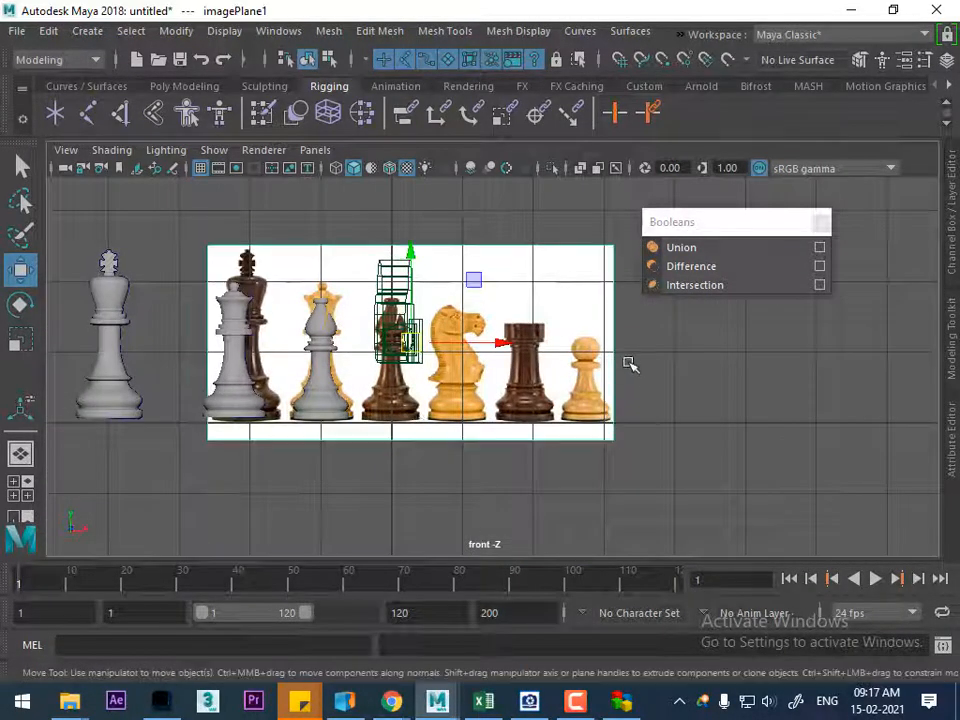
{"action": "scroll", "coordinate": [492, 358], "scroll_direction": "up", "scroll_amount": 1}
{"action": "left_click_drag", "start_coordinate": [481, 341], "coordinate": [338, 326]}
{"action": "right_click_drag", "start_coordinate": [338, 325], "coordinate": [403, 411], "text": "alt"}
{"action": "middle_click_drag", "start_coordinate": [403, 411], "coordinate": [420, 416], "text": "alt"}
{"action": "right_click_drag", "start_coordinate": [420, 416], "coordinate": [478, 490], "text": "alt"}
{"action": "scroll", "coordinate": [365, 312], "scroll_direction": "down", "scroll_amount": 3}
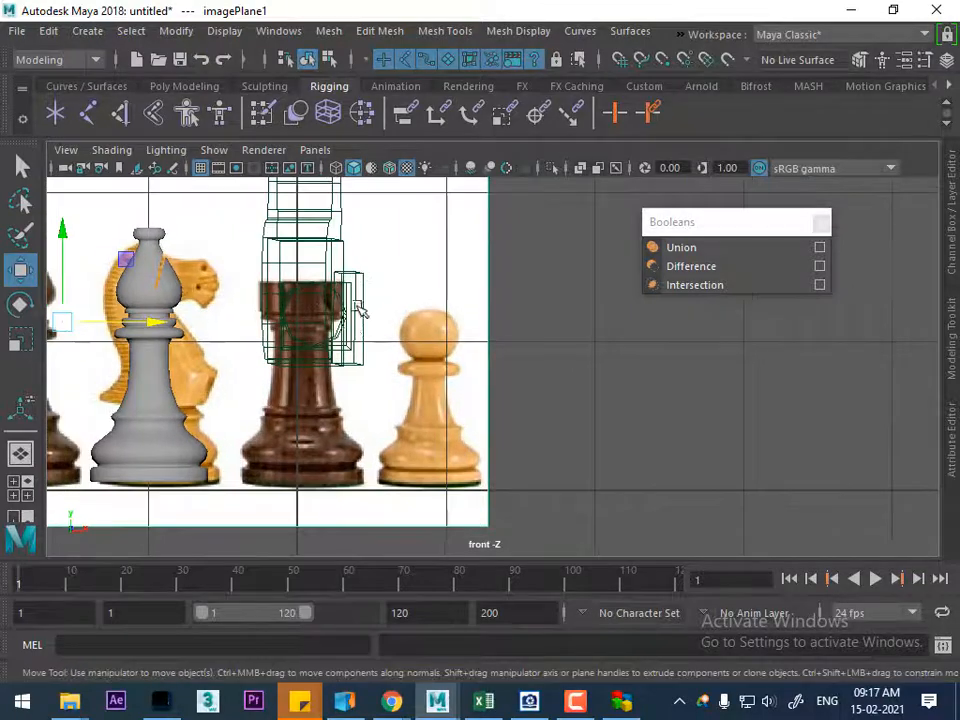
{"action": "right_click_drag", "start_coordinate": [408, 341], "coordinate": [410, 343], "text": "alt"}
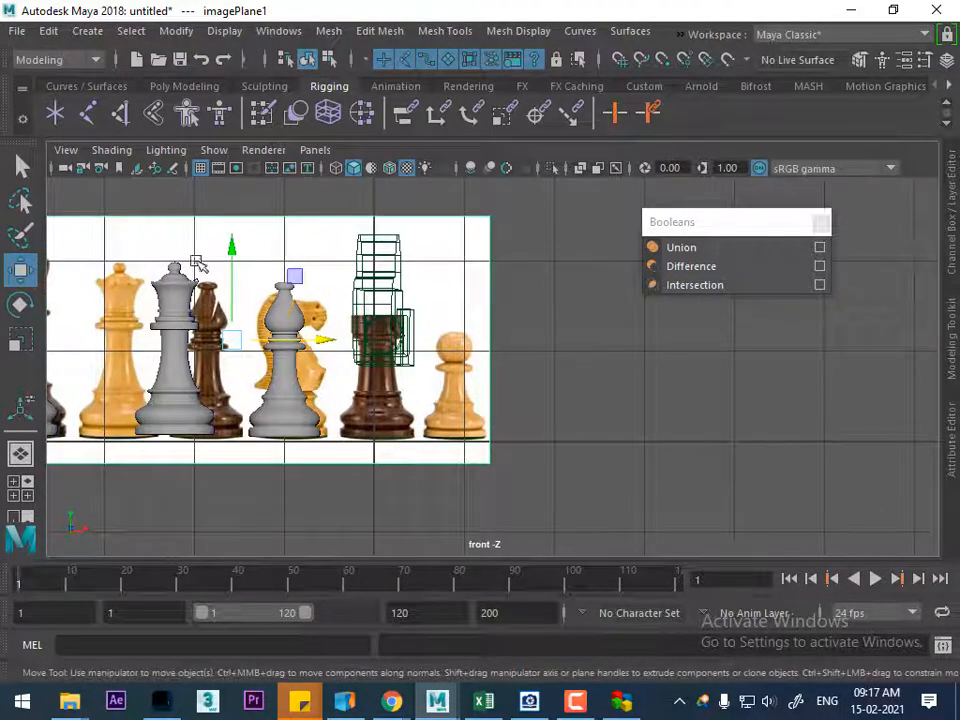
Hide cameras in the front viewport and nudge the image plane along X to centre the rook precisely on the axis
{"action": "left_click", "coordinate": [216, 152]}
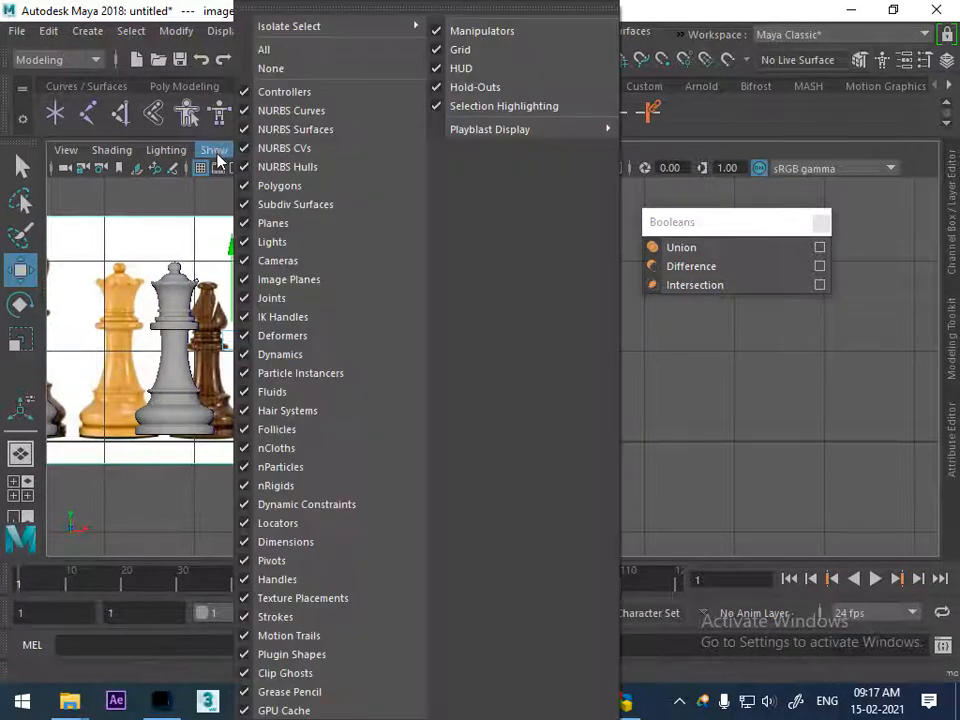
{"action": "left_click", "coordinate": [326, 262]}
{"action": "scroll", "coordinate": [408, 370], "scroll_direction": "up", "scroll_amount": 2}
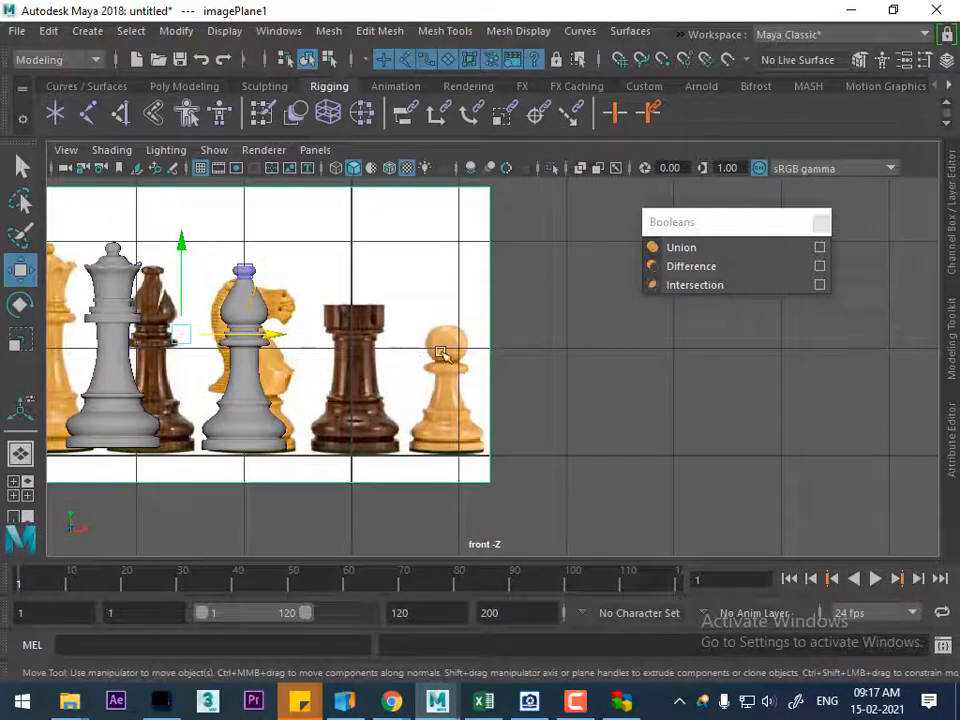
{"action": "scroll", "coordinate": [500, 376], "scroll_direction": "up", "scroll_amount": 1}
{"action": "left_click_drag", "start_coordinate": [245, 330], "coordinate": [242, 332]}
{"action": "scroll", "coordinate": [353, 358], "scroll_direction": "up", "scroll_amount": 3}
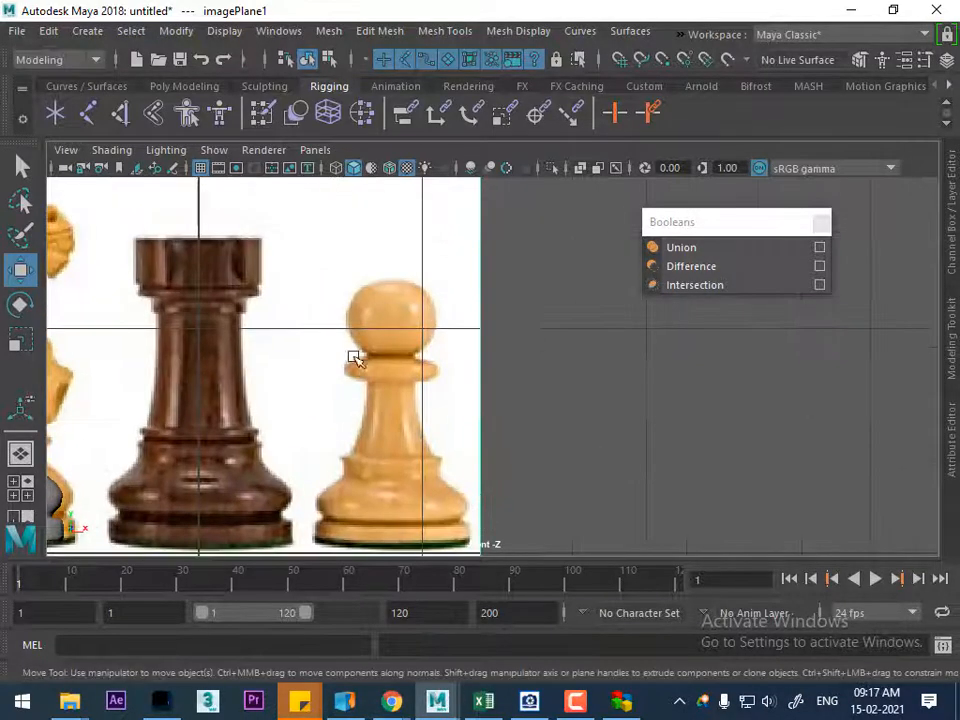
{"action": "scroll", "coordinate": [467, 317], "scroll_direction": "down", "scroll_amount": 1}
{"action": "scroll", "coordinate": [370, 305], "scroll_direction": "up", "scroll_amount": 1}
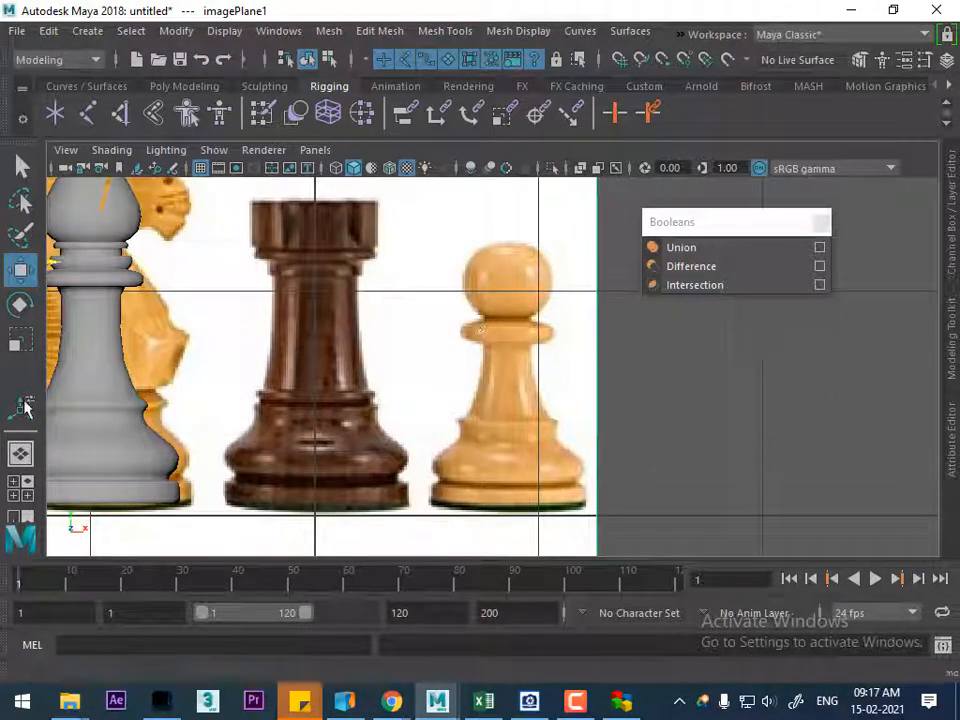
Start a CV curve on the centre axis inside the rook's top and trace the recess floor and inner wall upward
{"action": "left_click", "coordinate": [97, 34]}
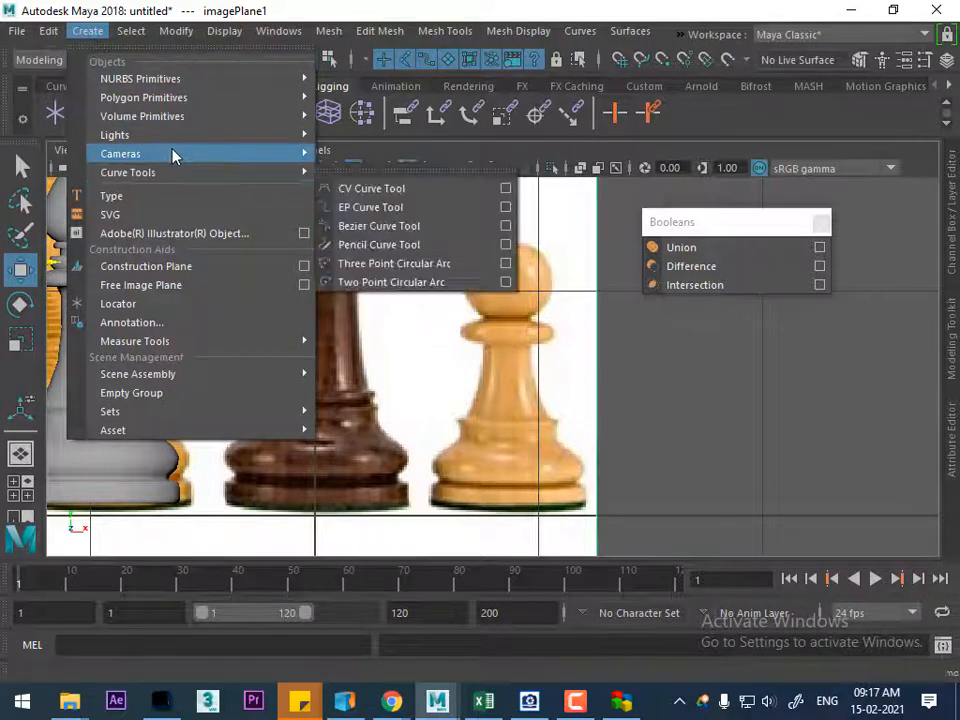
{"action": "mouse_move", "coordinate": [178, 172]}
{"action": "left_click", "coordinate": [370, 188]}
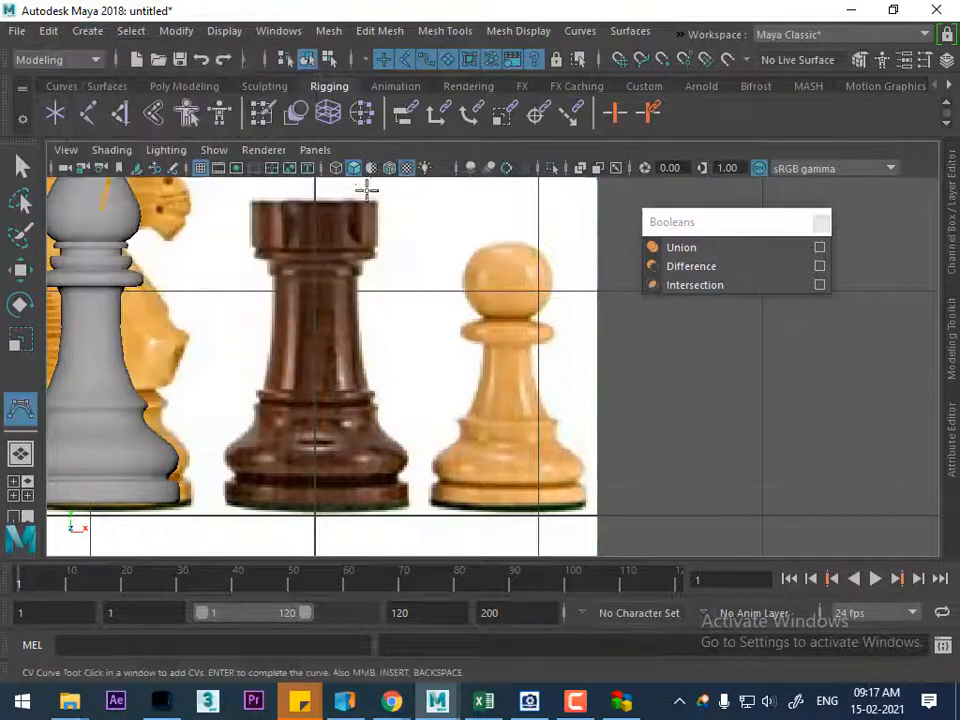
{"action": "scroll", "coordinate": [405, 362], "scroll_direction": "up", "scroll_amount": 3}
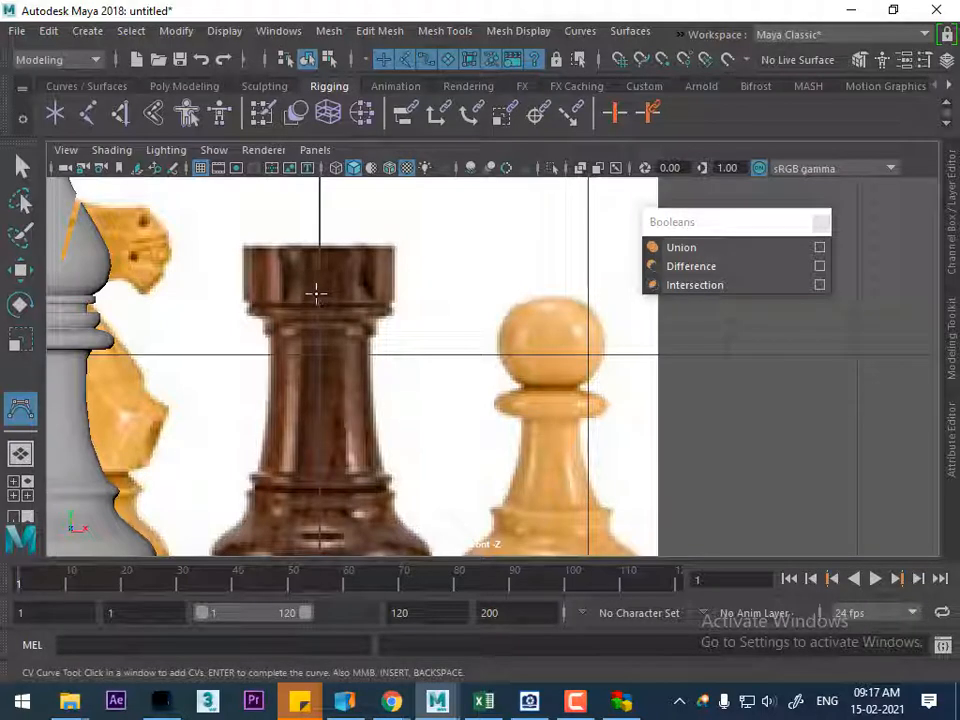
{"action": "left_click", "coordinate": [318, 294]}
{"action": "left_click", "coordinate": [340, 294]}
{"action": "left_click", "coordinate": [370, 294]}
{"action": "left_click", "coordinate": [376, 280]}
{"action": "left_click", "coordinate": [383, 272]}
{"action": "left_click", "coordinate": [383, 254]}
Continue the curve over the rook's top rim and down the outer wall of the head
{"action": "scroll", "coordinate": [441, 386], "scroll_direction": "up", "scroll_amount": 3}
{"action": "scroll", "coordinate": [394, 379], "scroll_direction": "up", "scroll_amount": 4}
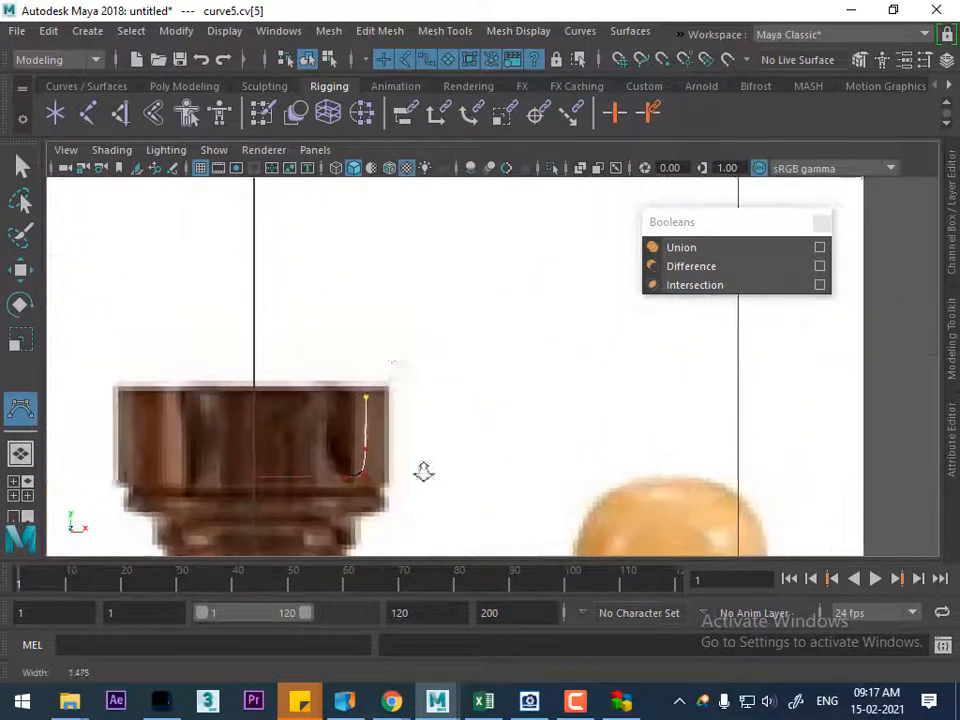
{"action": "scroll", "coordinate": [329, 366], "scroll_direction": "up", "scroll_amount": 1}
{"action": "left_click", "coordinate": [323, 395]}
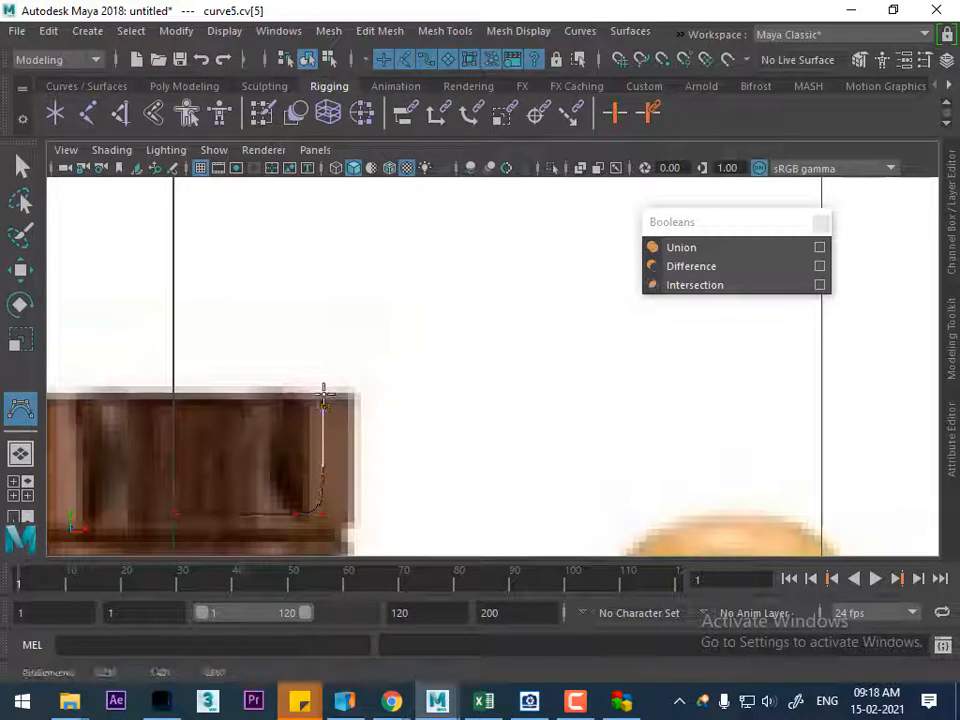
{"action": "left_click", "coordinate": [334, 394]}
{"action": "left_click", "coordinate": [355, 397]}
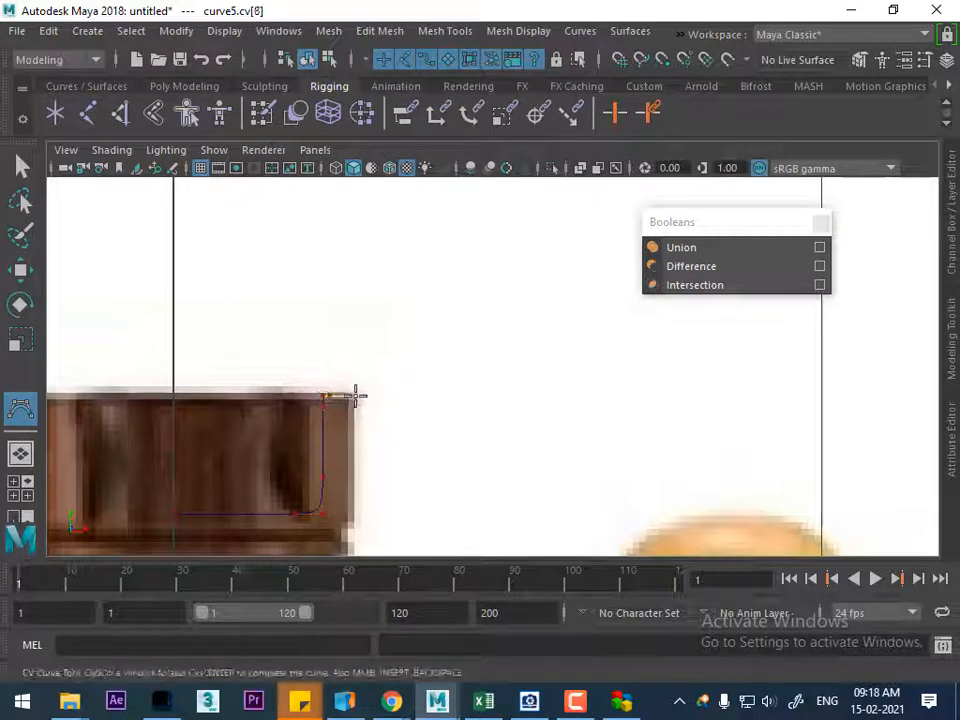
{"action": "middle_click_drag", "start_coordinate": [359, 418], "coordinate": [356, 311], "text": "alt"}
{"action": "middle_click_drag", "start_coordinate": [354, 421], "coordinate": [387, 357], "text": "alt"}
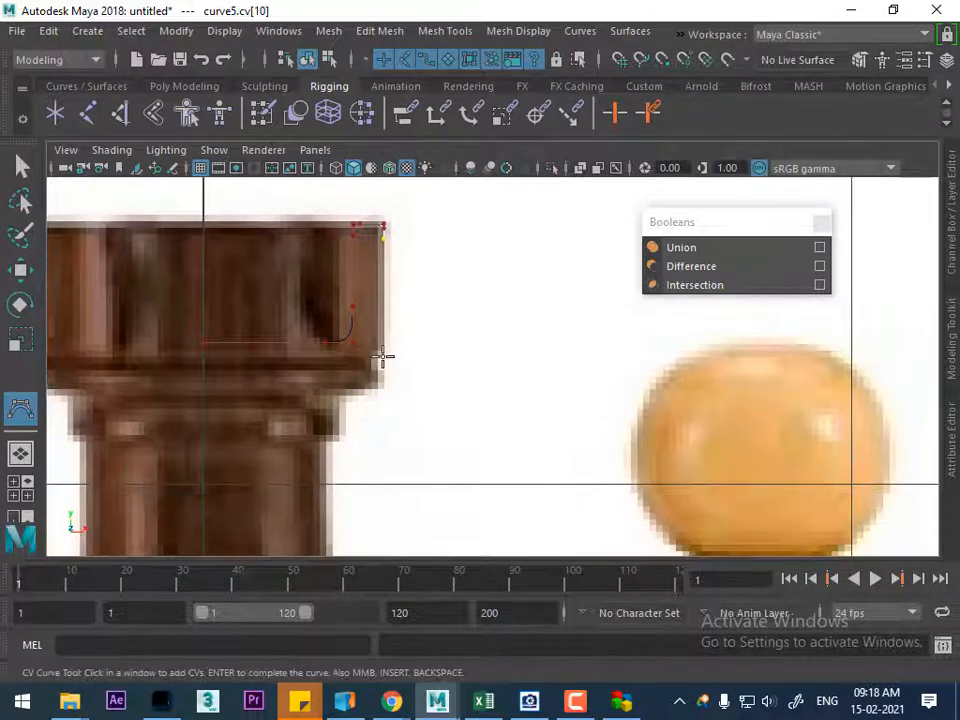
{"action": "left_click", "coordinate": [384, 341]}
{"action": "left_click", "coordinate": [382, 357]}
Trace the narrow groove and the lower lip of the rook's head, ending at the underside near the neck
{"action": "middle_click_drag", "start_coordinate": [382, 357], "coordinate": [376, 314], "text": "alt"}
{"action": "left_click", "coordinate": [373, 306]}
{"action": "left_click", "coordinate": [363, 311]}
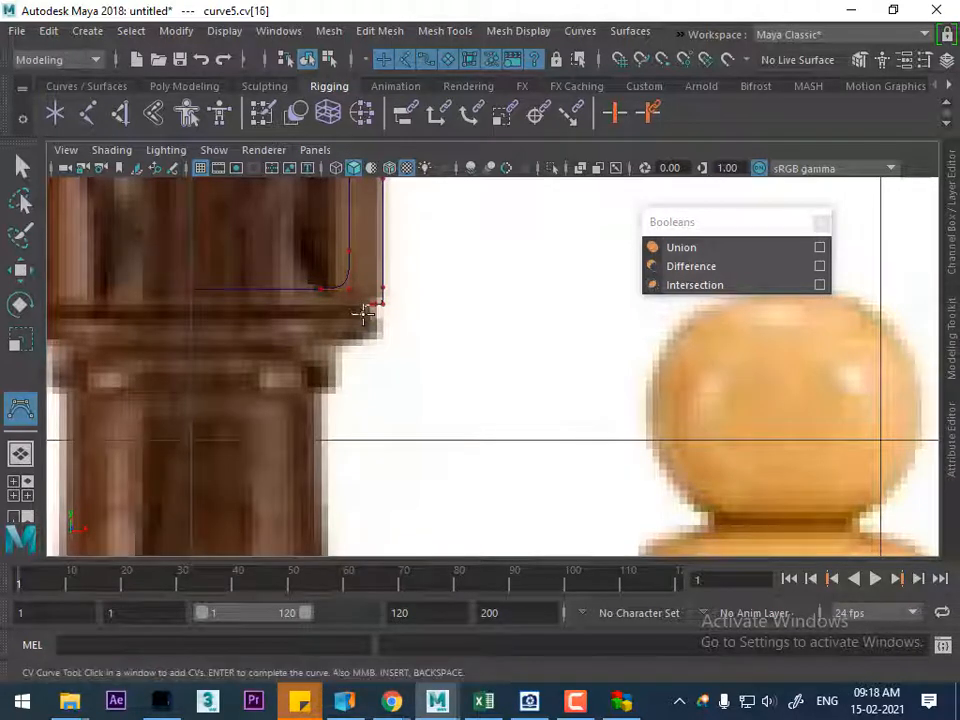
{"action": "left_click", "coordinate": [375, 314]}
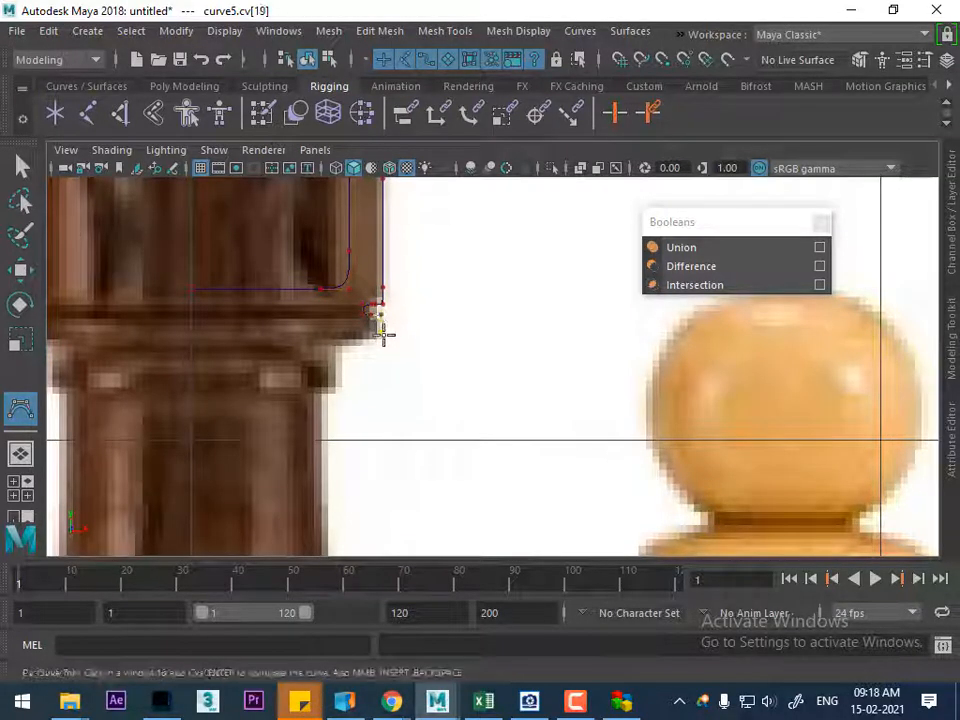
{"action": "left_click", "coordinate": [376, 322]}
{"action": "left_click", "coordinate": [380, 337]}
{"action": "left_click", "coordinate": [330, 340]}
{"action": "left_click", "coordinate": [318, 341]}
Trace the small collar directly beneath the rook's head with curve points
{"action": "middle_click_drag", "start_coordinate": [358, 373], "coordinate": [460, 329], "text": "alt"}
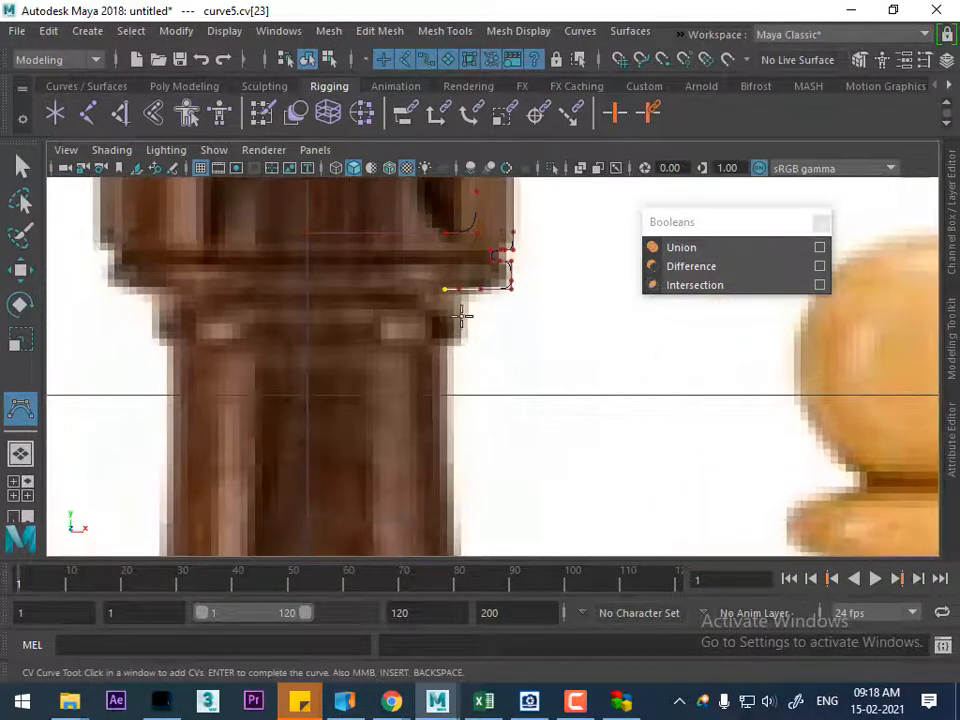
{"action": "left_click", "coordinate": [458, 296]}
{"action": "left_click_drag", "start_coordinate": [448, 306], "coordinate": [439, 319]}
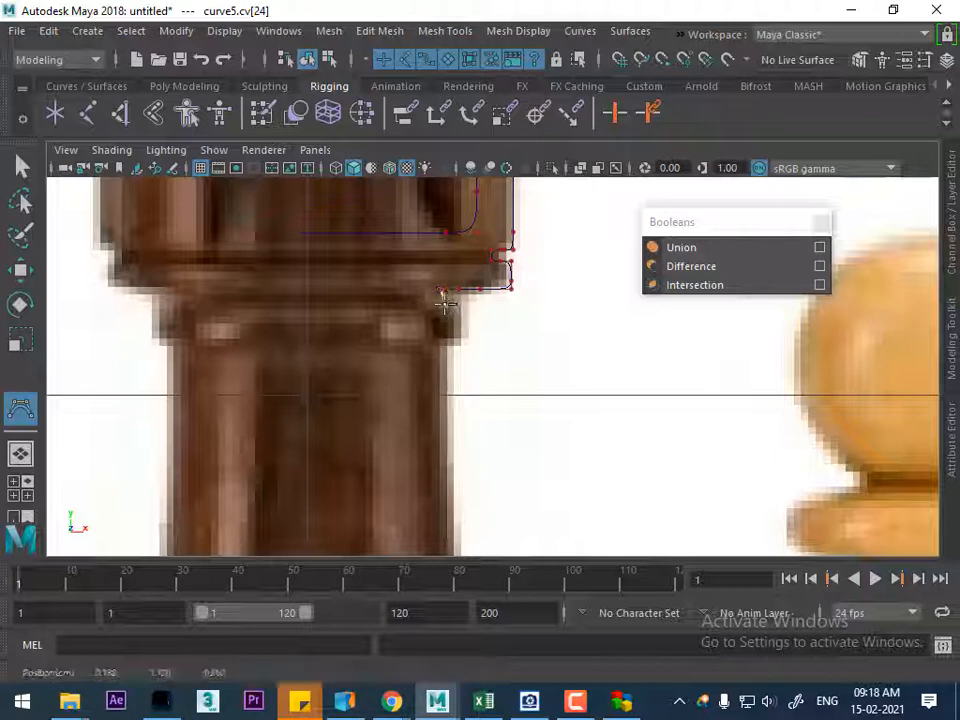
{"action": "left_click", "coordinate": [469, 306]}
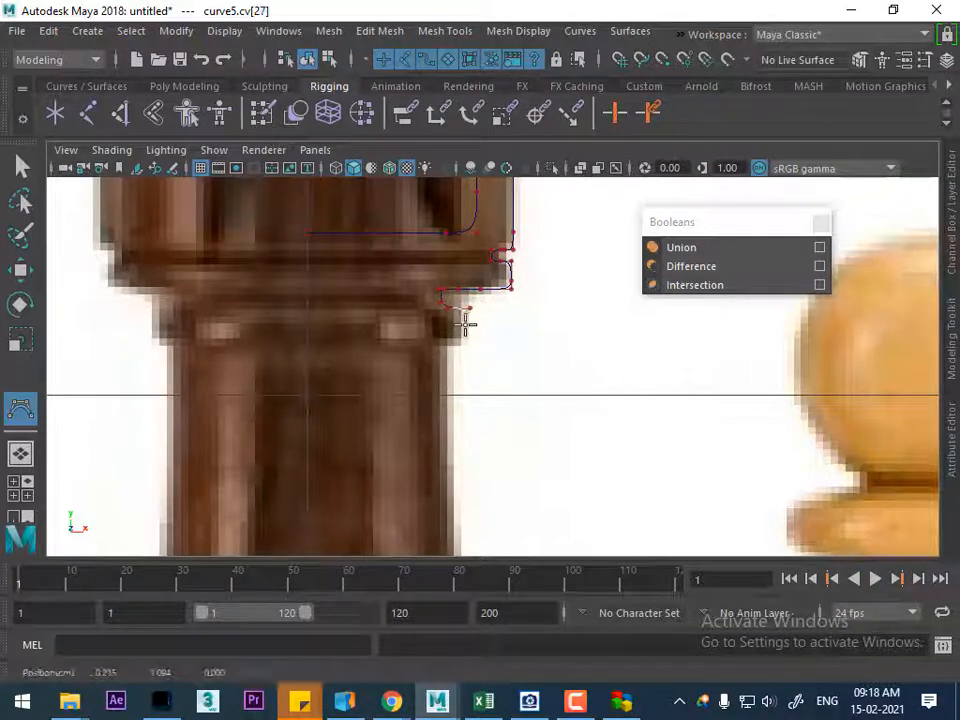
{"action": "left_click", "coordinate": [463, 339]}
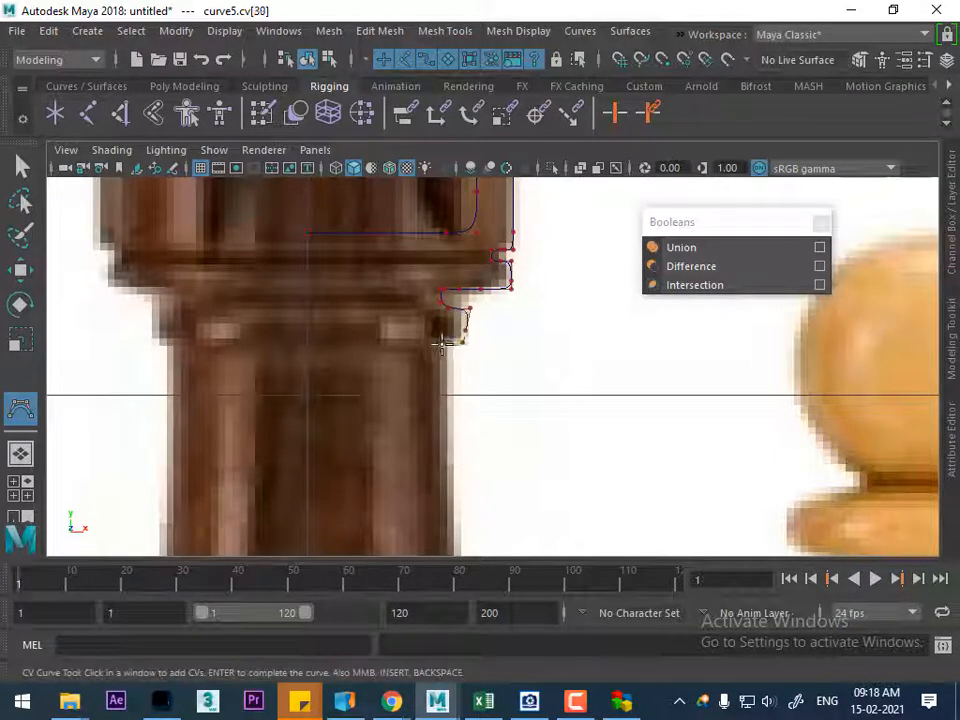
Extend the curve down the rook's tapering shaft to just above the lower collar
{"action": "scroll", "coordinate": [441, 343], "scroll_direction": "down", "scroll_amount": 5}
{"action": "scroll", "coordinate": [431, 403], "scroll_direction": "up", "scroll_amount": 4}
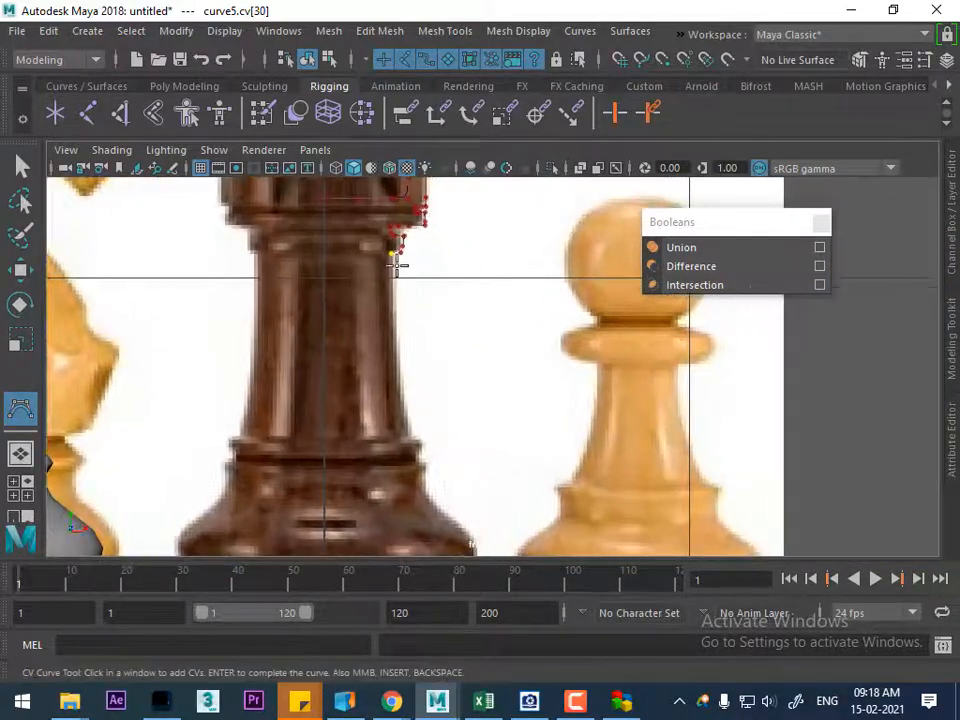
{"action": "left_click", "coordinate": [393, 280]}
{"action": "left_click", "coordinate": [391, 299]}
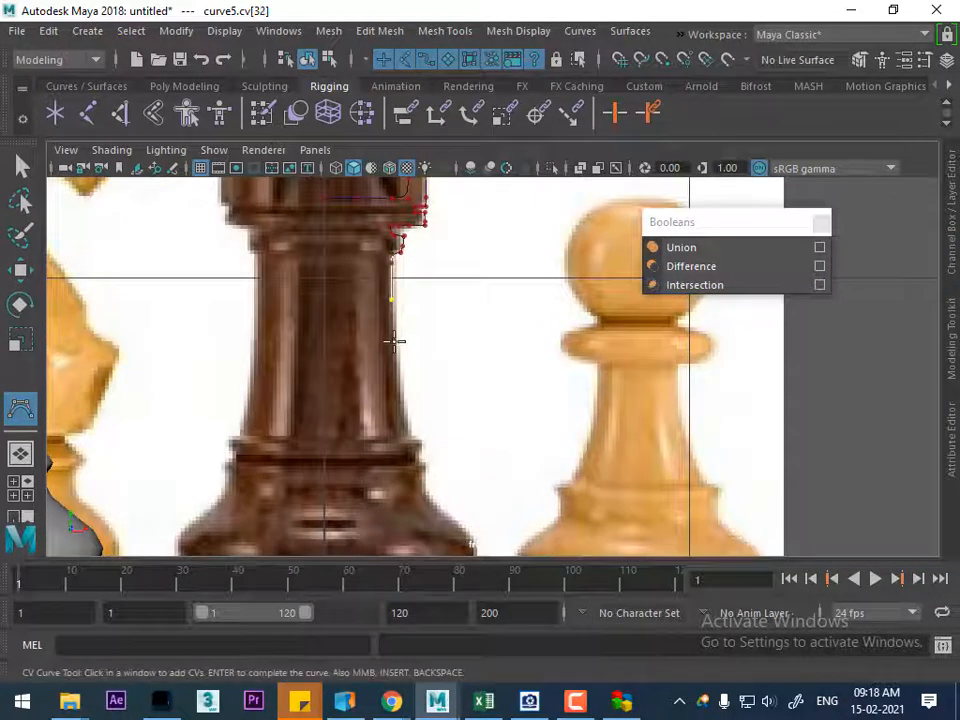
{"action": "left_click_drag", "start_coordinate": [398, 354], "coordinate": [410, 424]}
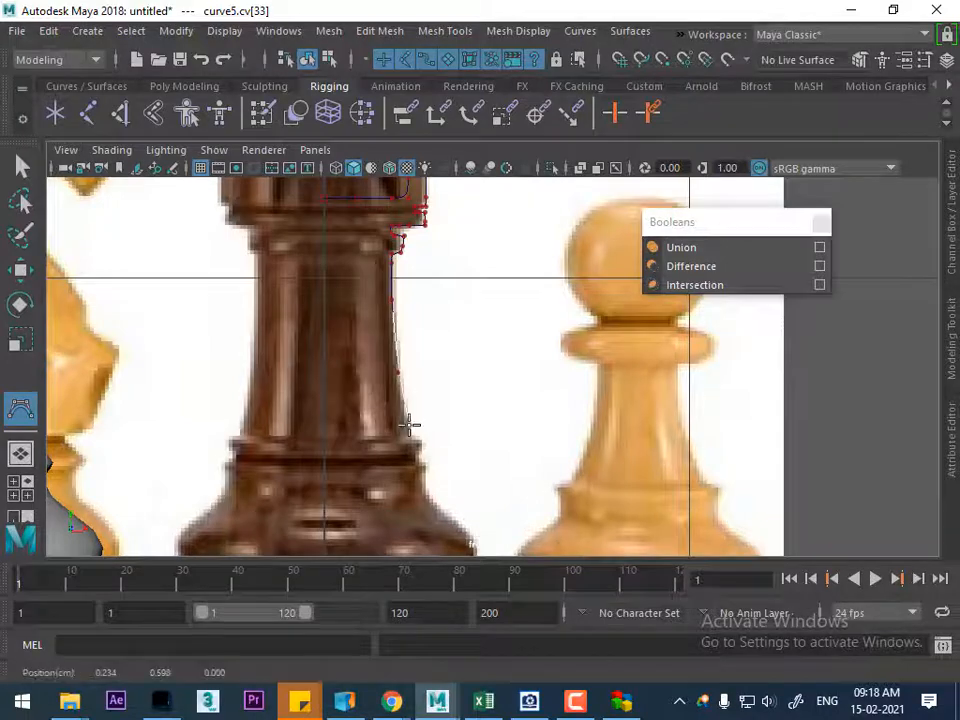
{"action": "middle_click_drag", "start_coordinate": [409, 415], "coordinate": [406, 311], "text": "alt"}
Trace the two stacked rings and the groove between them at the foot of the rook's shaft
{"action": "scroll", "coordinate": [435, 407], "scroll_direction": "up", "scroll_amount": 5}
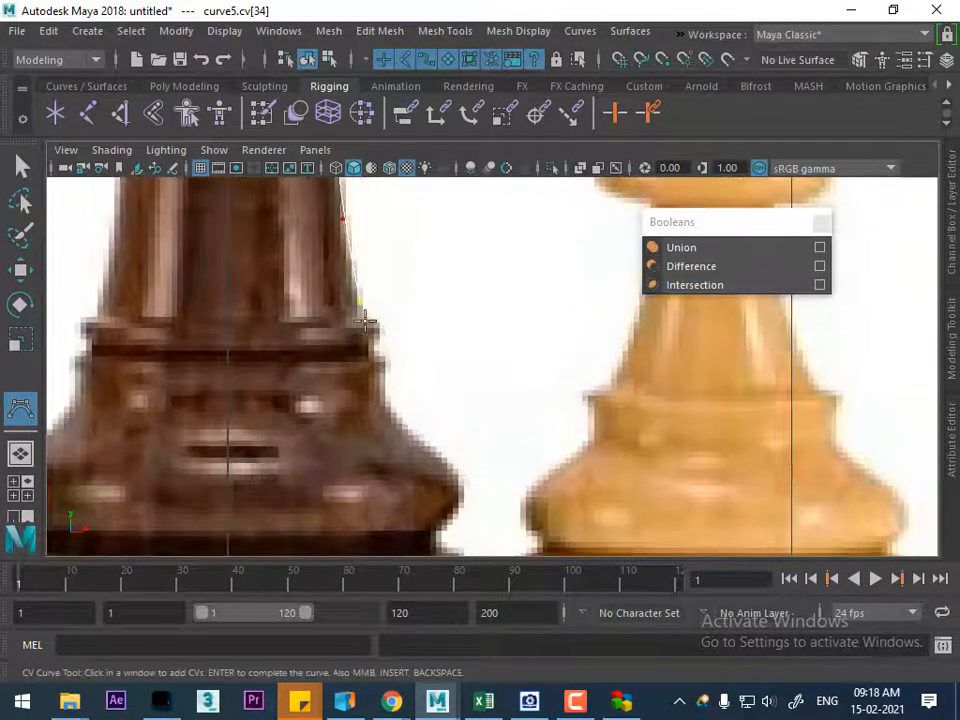
{"action": "left_click_drag", "start_coordinate": [365, 320], "coordinate": [378, 320]}
{"action": "left_click", "coordinate": [385, 330]}
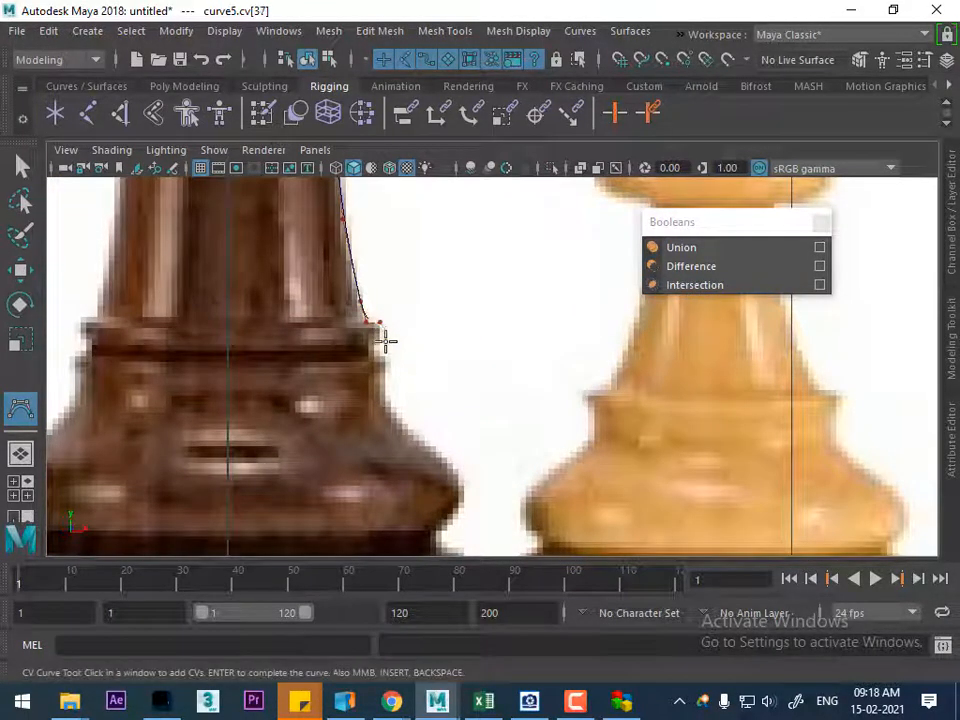
{"action": "left_click", "coordinate": [380, 347]}
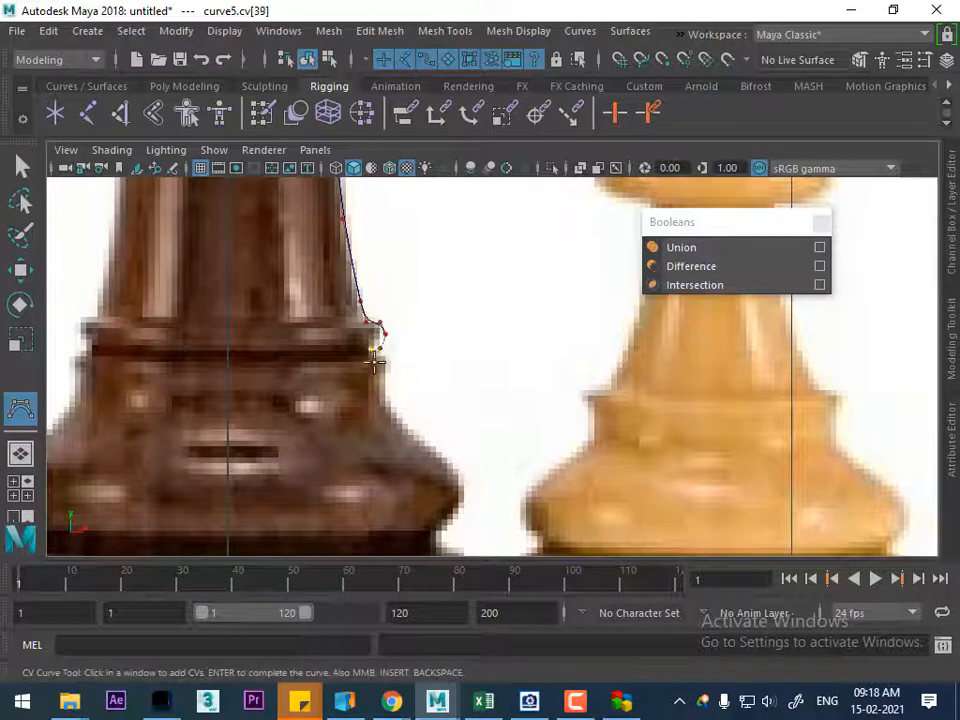
{"action": "left_click", "coordinate": [379, 345]}
{"action": "left_click", "coordinate": [386, 356]}
{"action": "left_click", "coordinate": [388, 366]}
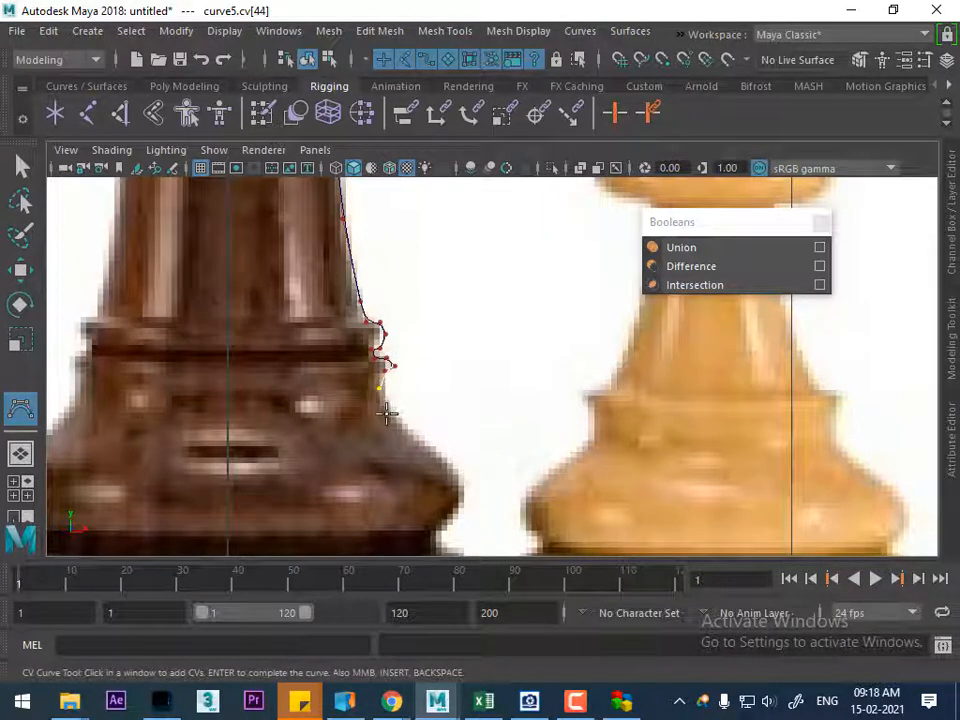
Trace the flared body of the rook's base, around its bulge and inward to the lower groove
{"action": "middle_click_drag", "start_coordinate": [389, 413], "coordinate": [341, 346], "text": "alt"}
{"action": "left_click", "coordinate": [349, 355]}
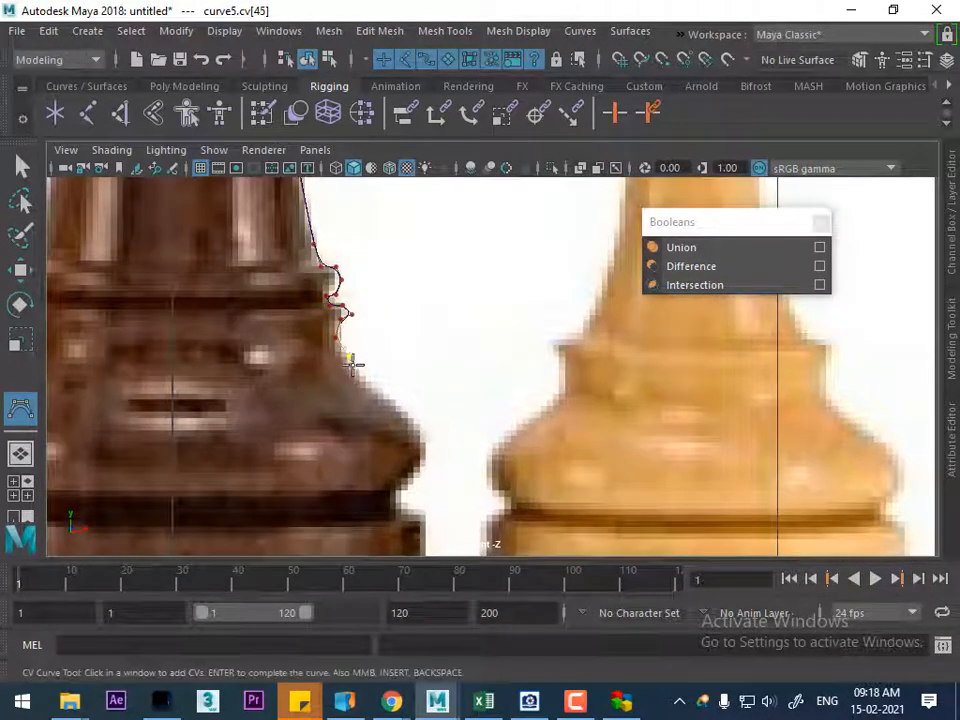
{"action": "left_click", "coordinate": [409, 418]}
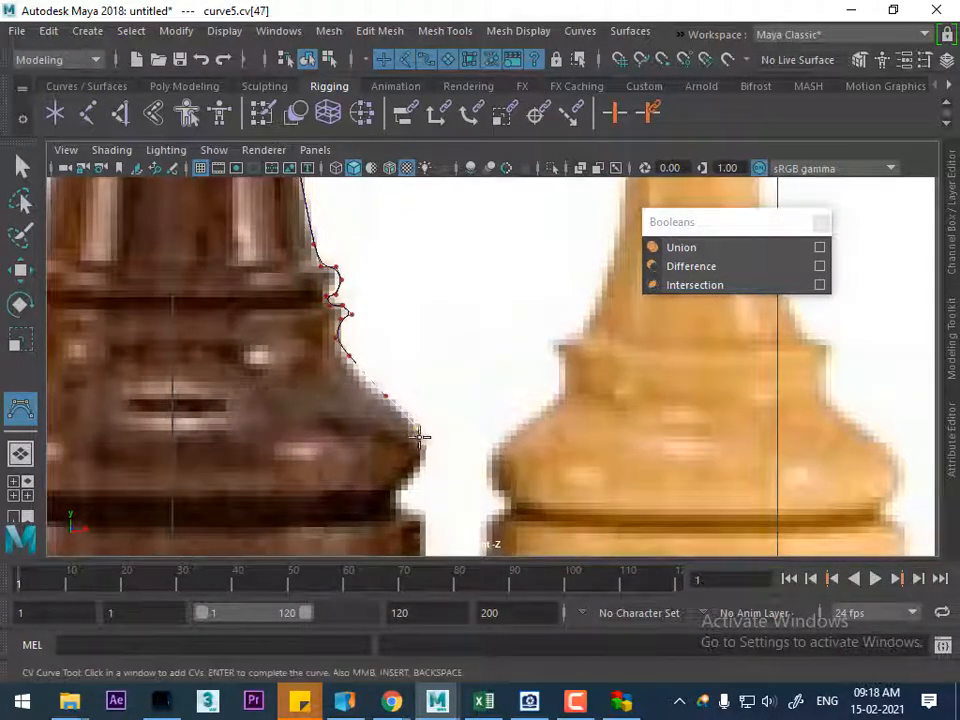
{"action": "middle_click_drag", "start_coordinate": [409, 418], "coordinate": [456, 371], "text": "alt"}
{"action": "left_click", "coordinate": [455, 392]}
{"action": "left_click", "coordinate": [424, 432]}
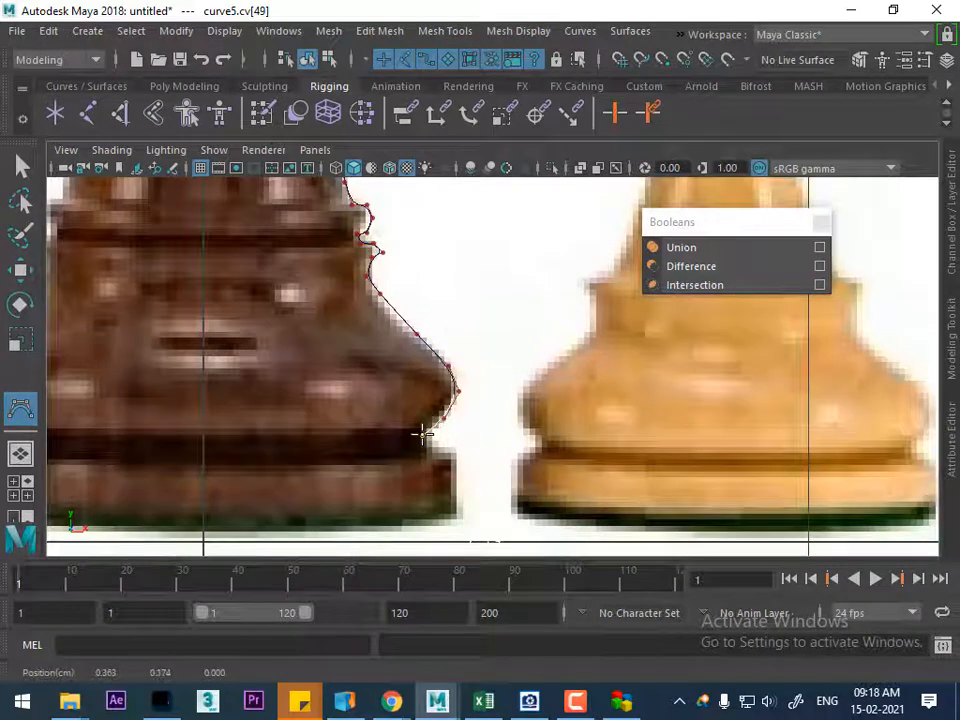
Trace the groove above the rook's bottom disc and the disc's outer edge down to its lower corner
{"action": "left_click", "coordinate": [428, 443]}
{"action": "left_click", "coordinate": [451, 451]}
{"action": "left_click", "coordinate": [452, 450]}
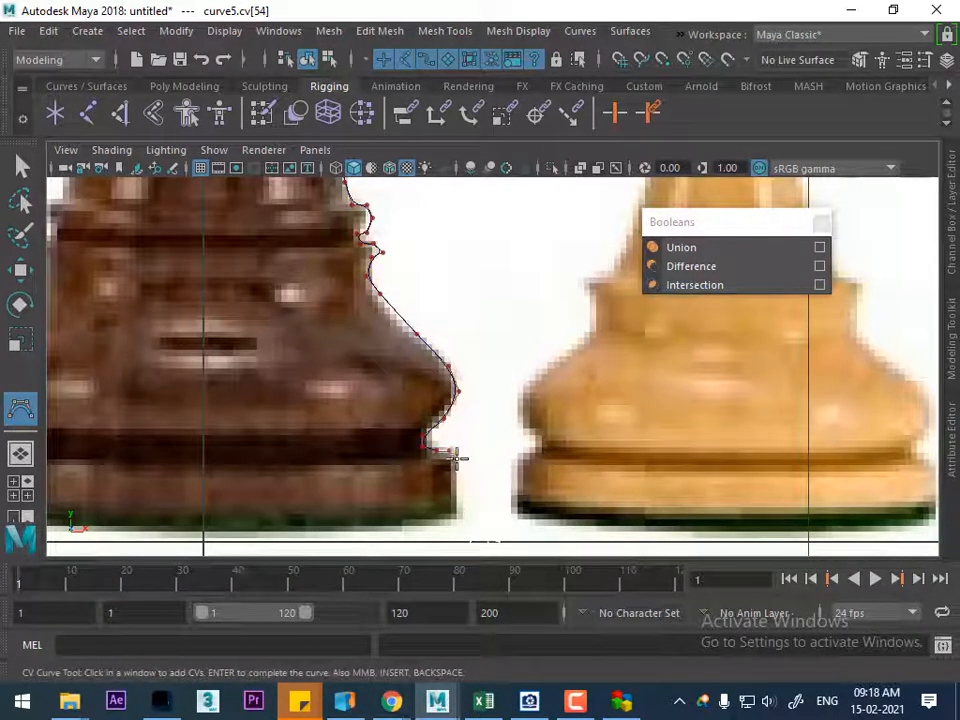
{"action": "left_click", "coordinate": [456, 486]}
{"action": "left_click", "coordinate": [453, 519]}
Run the curve along the rook's underside to the centre axis and complete the profile
{"action": "middle_click_drag", "start_coordinate": [252, 541], "coordinate": [317, 516], "text": "alt"}
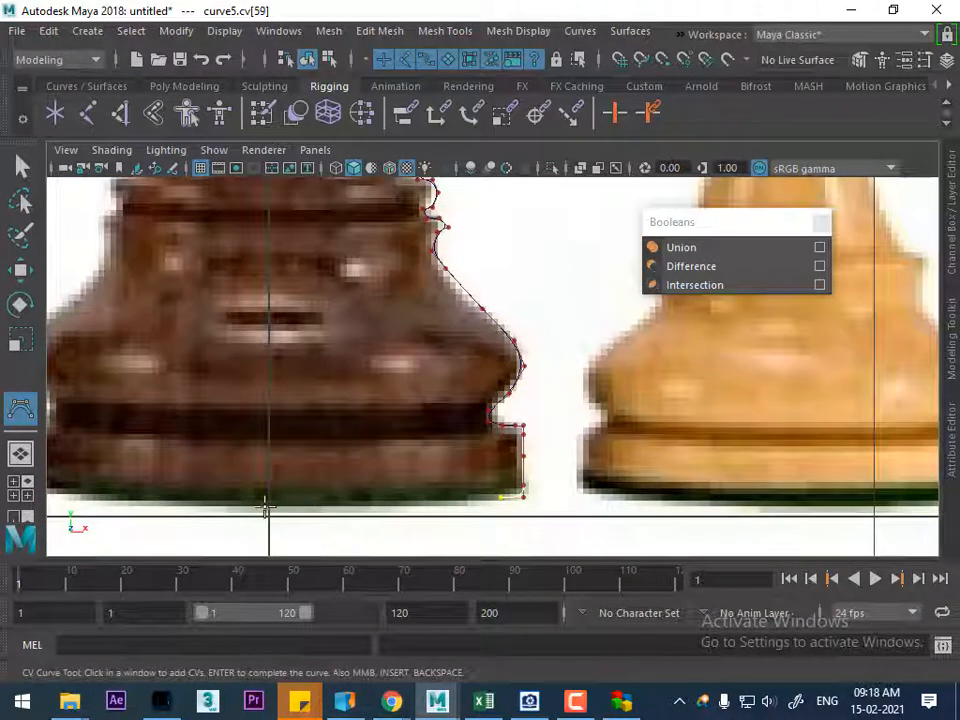
{"action": "left_click", "coordinate": [341, 497]}
{"action": "left_click", "coordinate": [266, 500]}
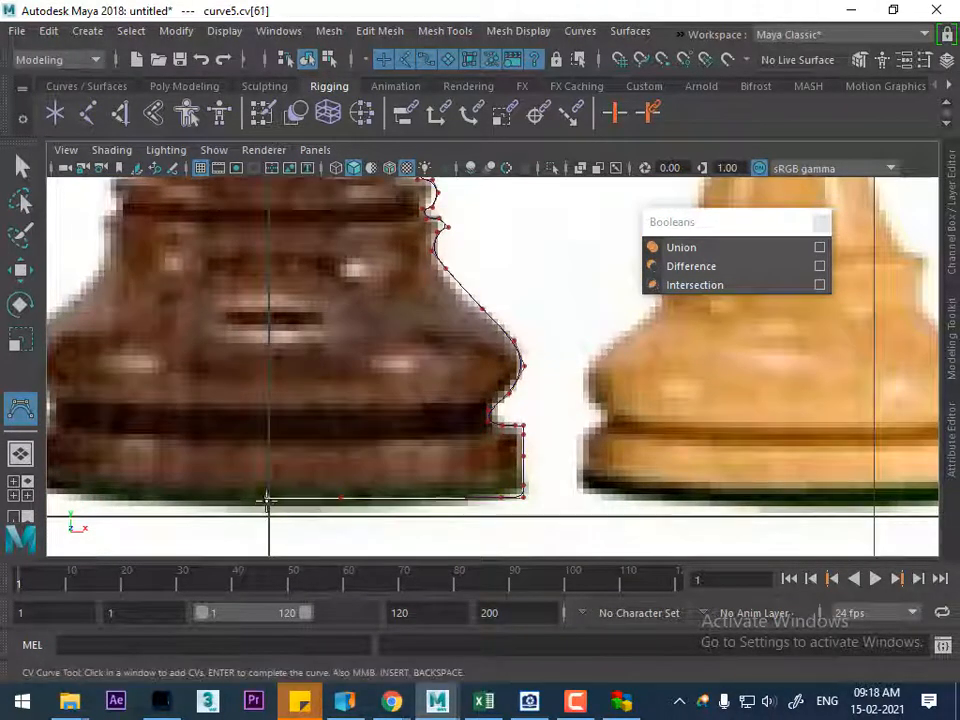
{"action": "key", "text": "Return"}
{"action": "key", "text": "w"}
Switch to the perspective view and hide the reference image plane
{"action": "scroll", "coordinate": [420, 414], "scroll_direction": "down", "scroll_amount": 5}
{"action": "scroll", "coordinate": [480, 370], "scroll_direction": "up", "scroll_amount": 3}
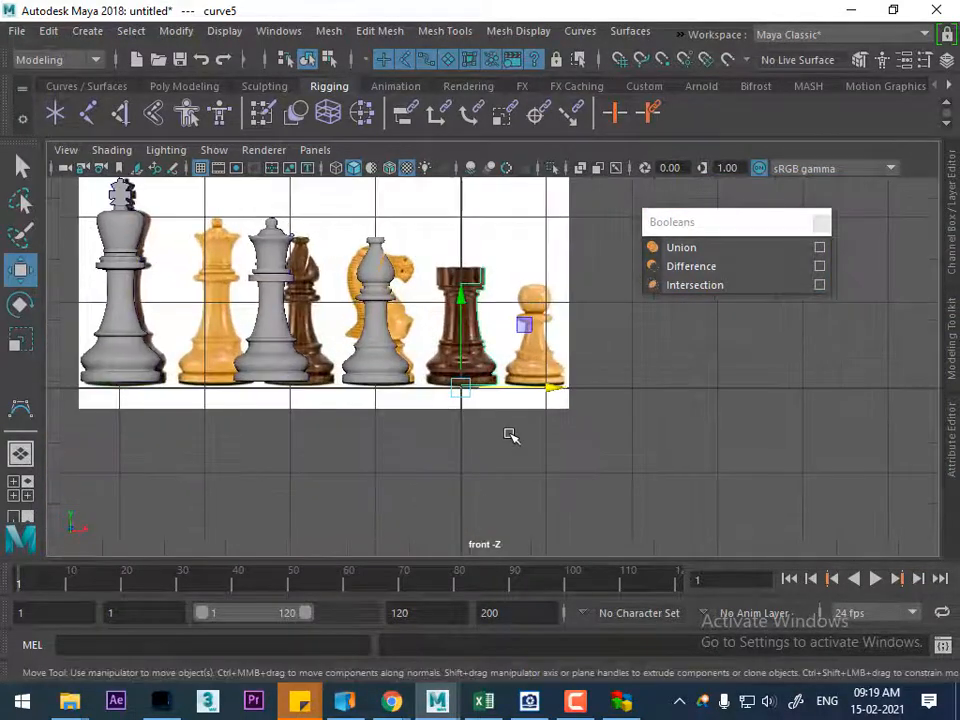
{"action": "key", "text": "space"}
{"action": "left_click_drag", "start_coordinate": [502, 437], "coordinate": [480, 197]}
{"action": "right_click_drag", "start_coordinate": [497, 403], "coordinate": [538, 534], "text": "alt"}
{"action": "left_click_drag", "start_coordinate": [511, 397], "coordinate": [521, 411], "text": "alt"}
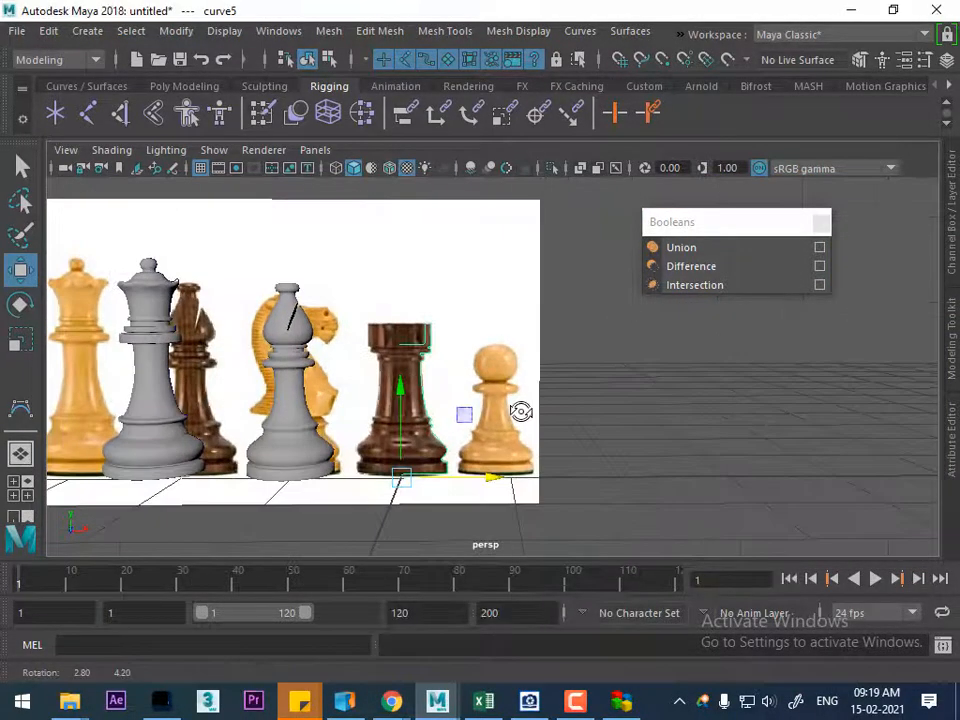
{"action": "left_click_drag", "start_coordinate": [416, 395], "coordinate": [532, 450], "text": "alt"}
{"action": "left_click", "coordinate": [503, 253]}
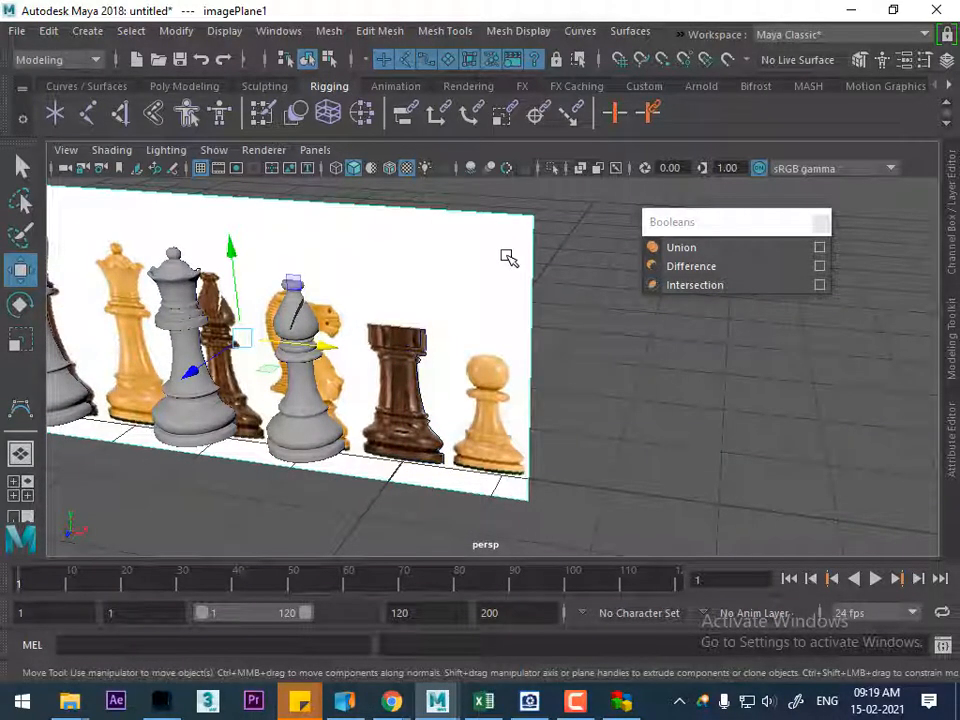
{"action": "key", "text": "ctrl+h"}
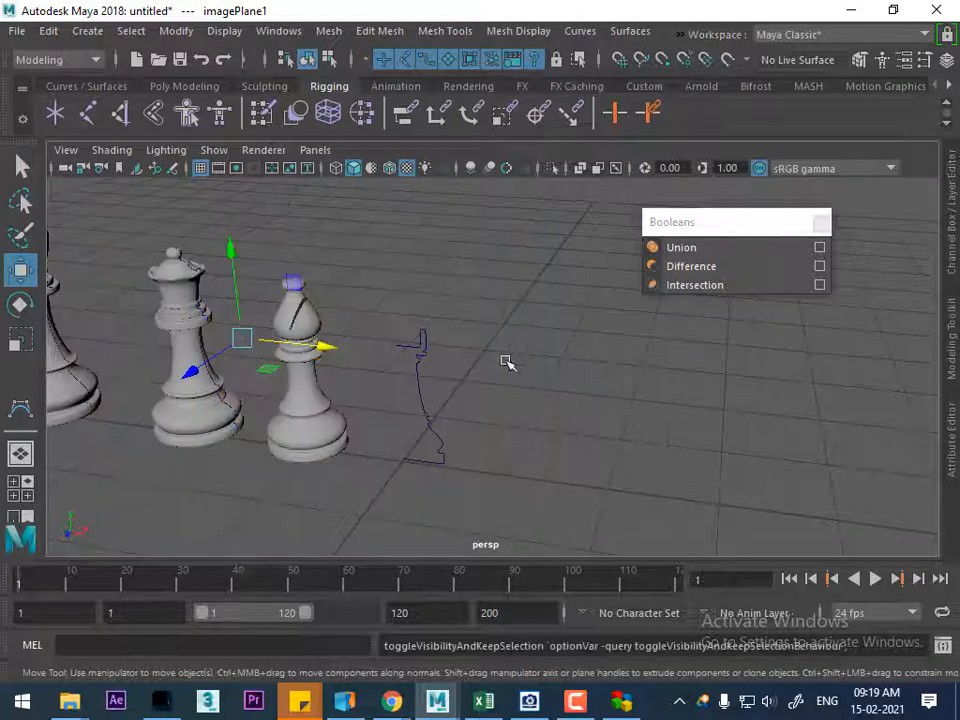
Revolve the rook's profile curve into a surface
{"action": "left_click", "coordinate": [430, 440]}
{"action": "right_click_drag", "start_coordinate": [445, 407], "coordinate": [505, 403], "text": "alt"}
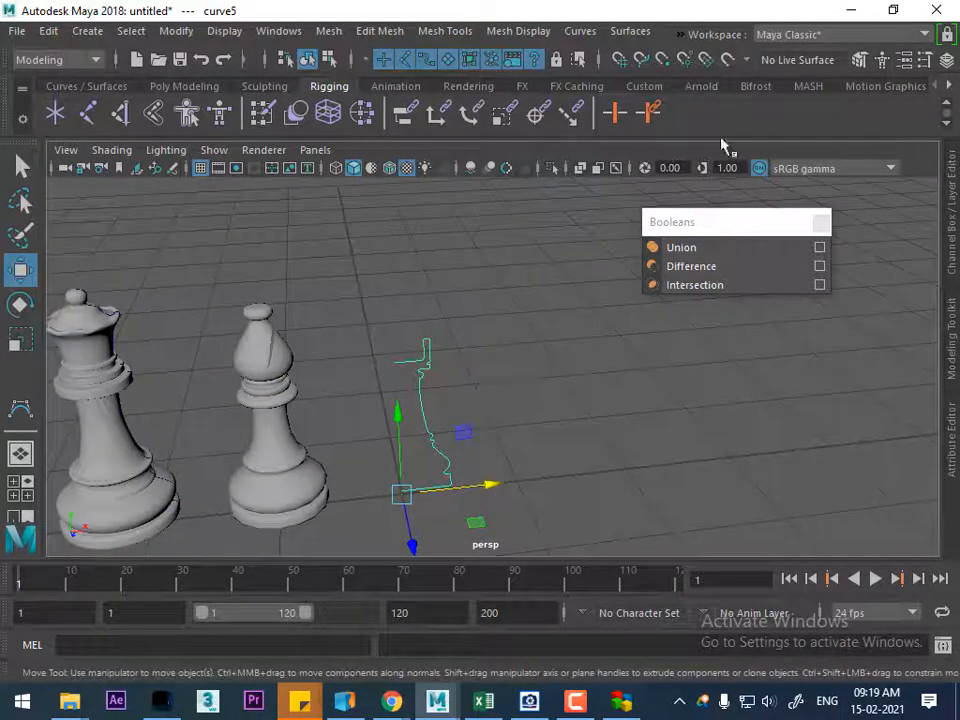
{"action": "left_click", "coordinate": [580, 31]}
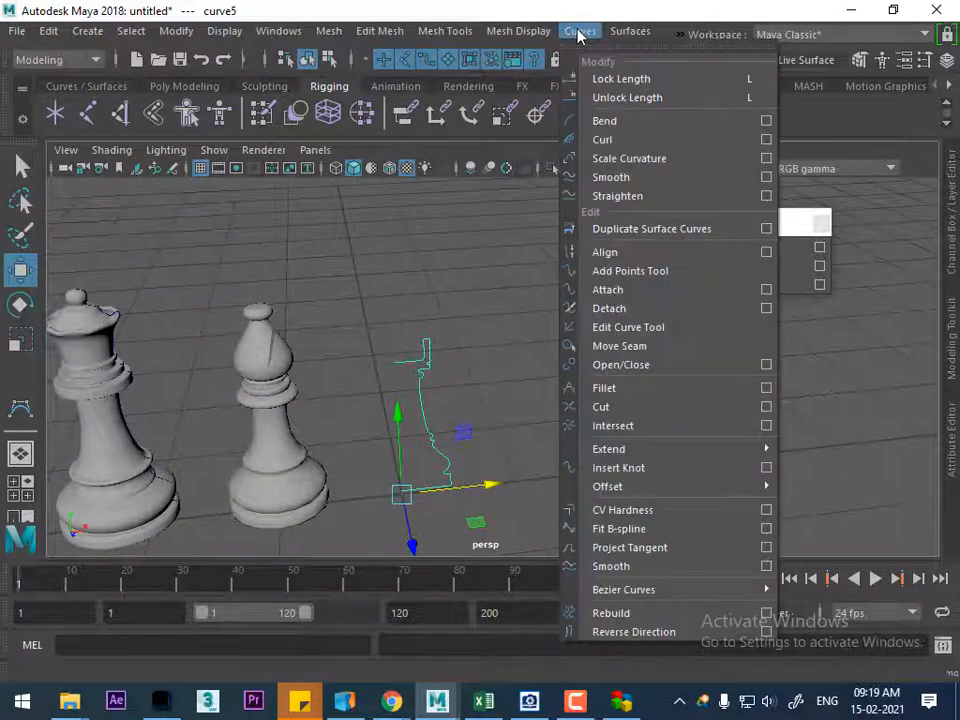
{"action": "mouse_move", "coordinate": [497, 33]}
{"action": "mouse_move", "coordinate": [650, 31]}
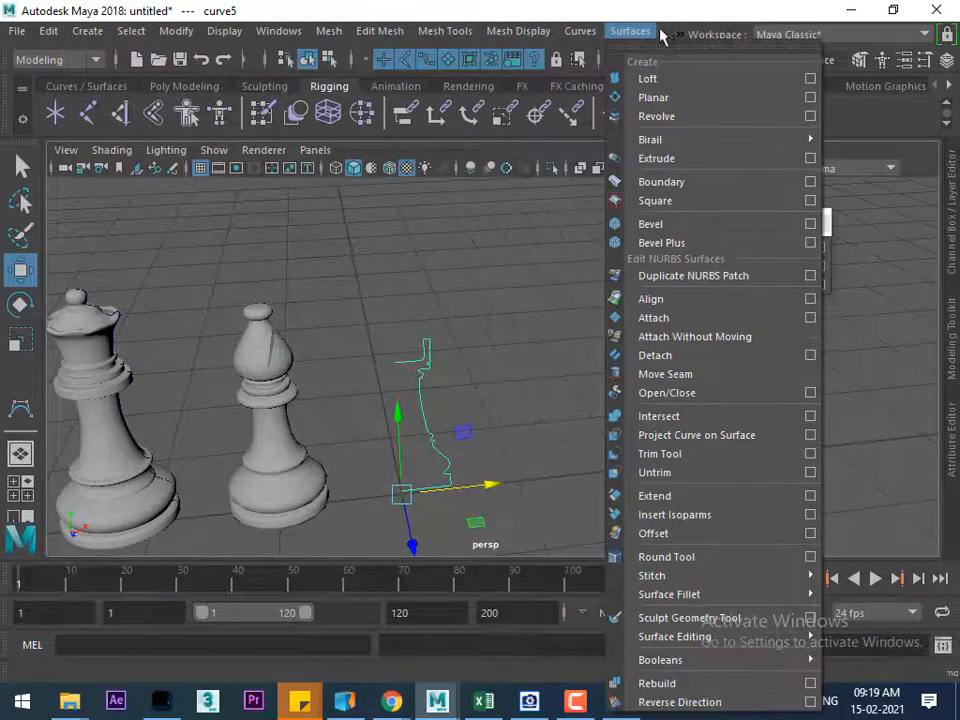
{"action": "left_click", "coordinate": [687, 120]}
Reverse the surface direction of the revolved rook so its shading turns from black to grey
{"action": "left_click", "coordinate": [435, 356]}
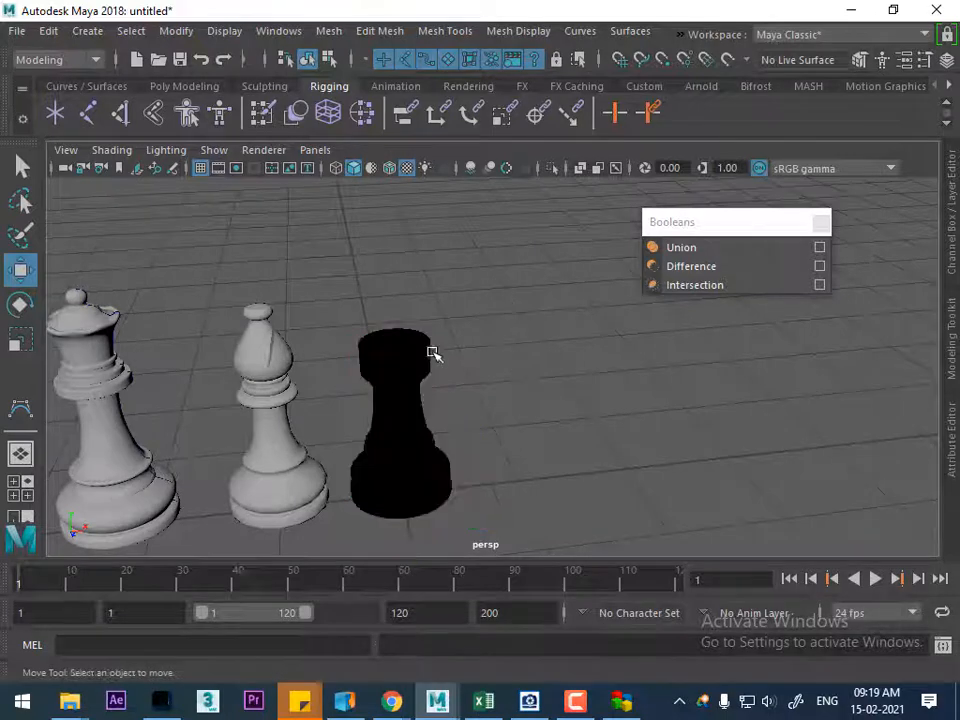
{"action": "left_click", "coordinate": [632, 33]}
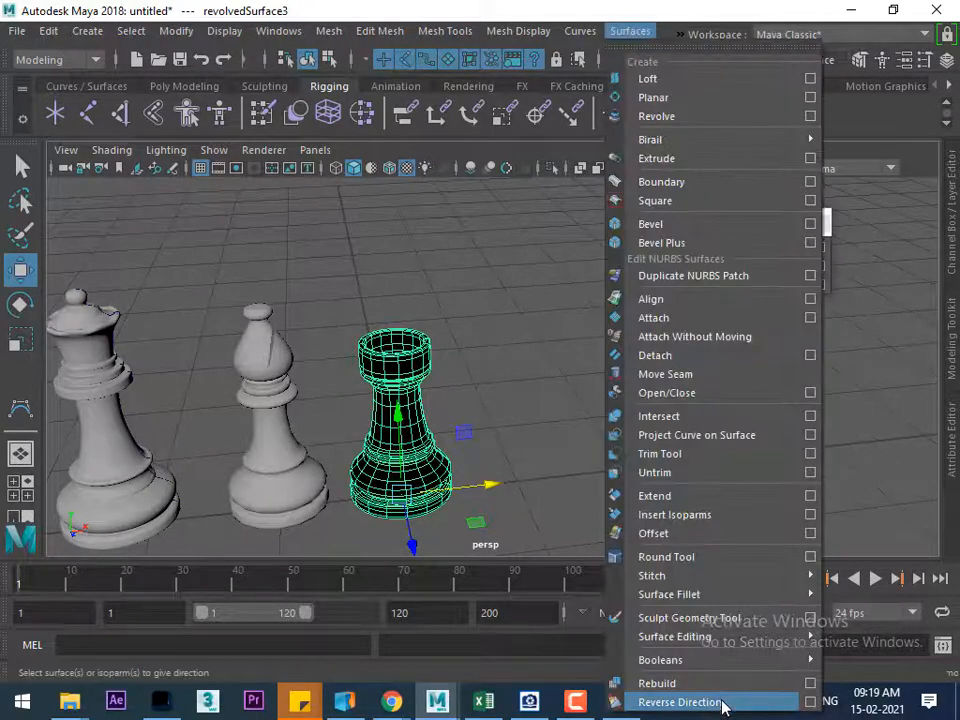
{"action": "left_click", "coordinate": [722, 703]}
{"action": "left_click", "coordinate": [610, 470]}
{"action": "left_click", "coordinate": [426, 503]}
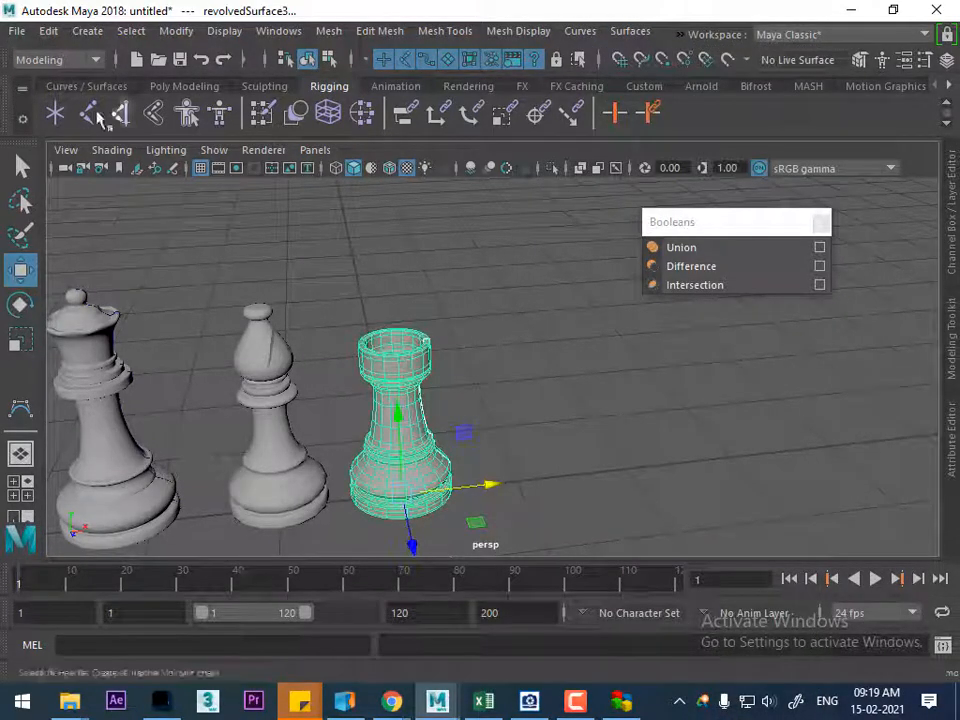
Delete the construction history of the revolved rook
{"action": "left_click", "coordinate": [47, 33]}
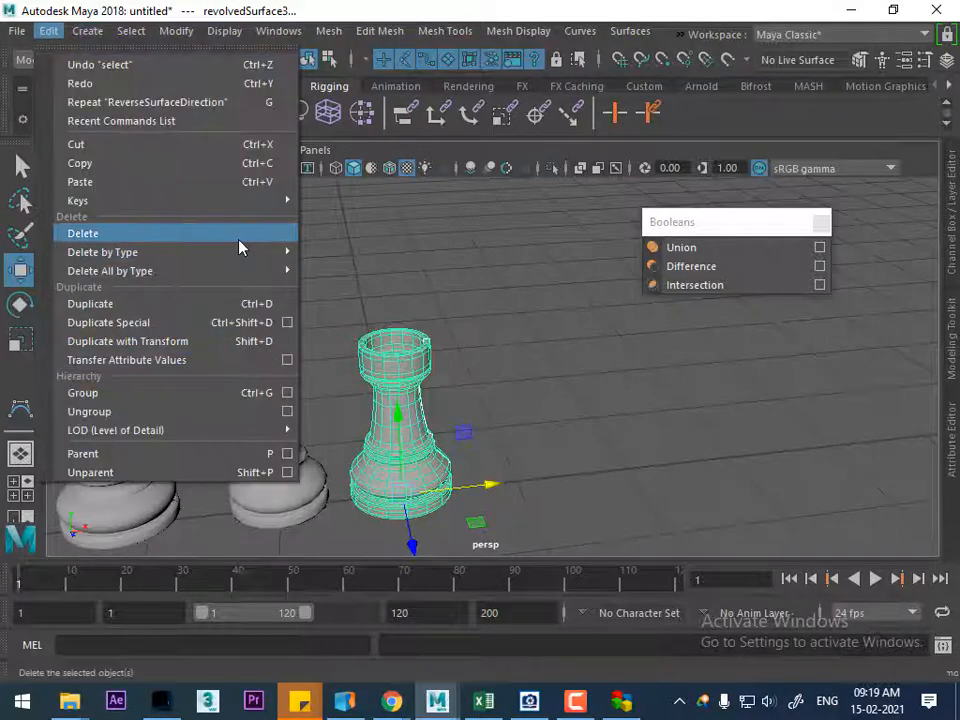
{"action": "mouse_move", "coordinate": [246, 259]}
{"action": "left_click", "coordinate": [381, 271]}
Try moving the king, queen, bishop and rook together about 0.4 cm along the negative X axis, and undo the move
{"action": "right_click_drag", "start_coordinate": [606, 496], "coordinate": [454, 349], "text": "alt"}
{"action": "middle_click_drag", "start_coordinate": [454, 349], "coordinate": [576, 355], "text": "alt"}
{"action": "right_click_drag", "start_coordinate": [576, 355], "coordinate": [445, 325], "text": "alt"}
{"action": "left_click_drag", "start_coordinate": [293, 265], "coordinate": [510, 457]}
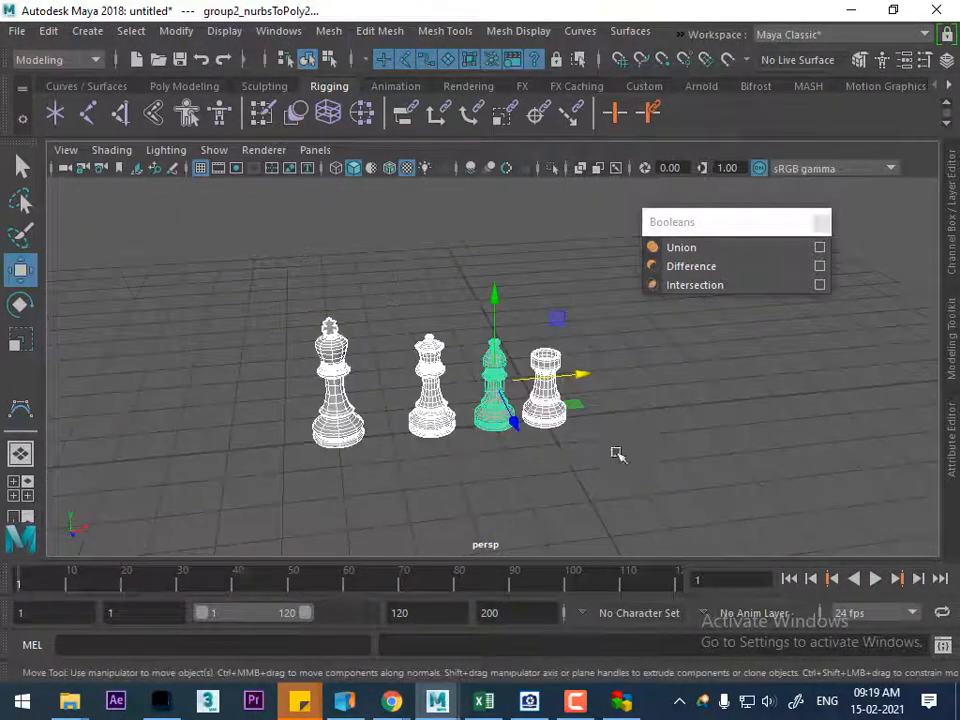
{"action": "left_click_drag", "start_coordinate": [583, 379], "coordinate": [561, 388]}
{"action": "key", "text": "ctrl+z"}
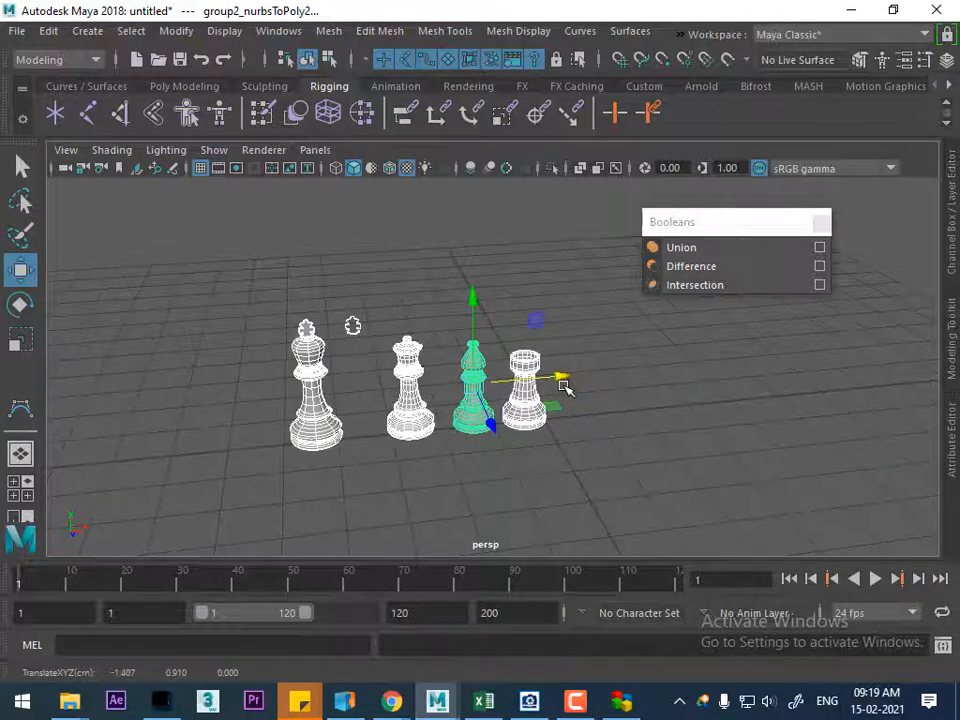
{"action": "key", "text": "ctrl+z"}
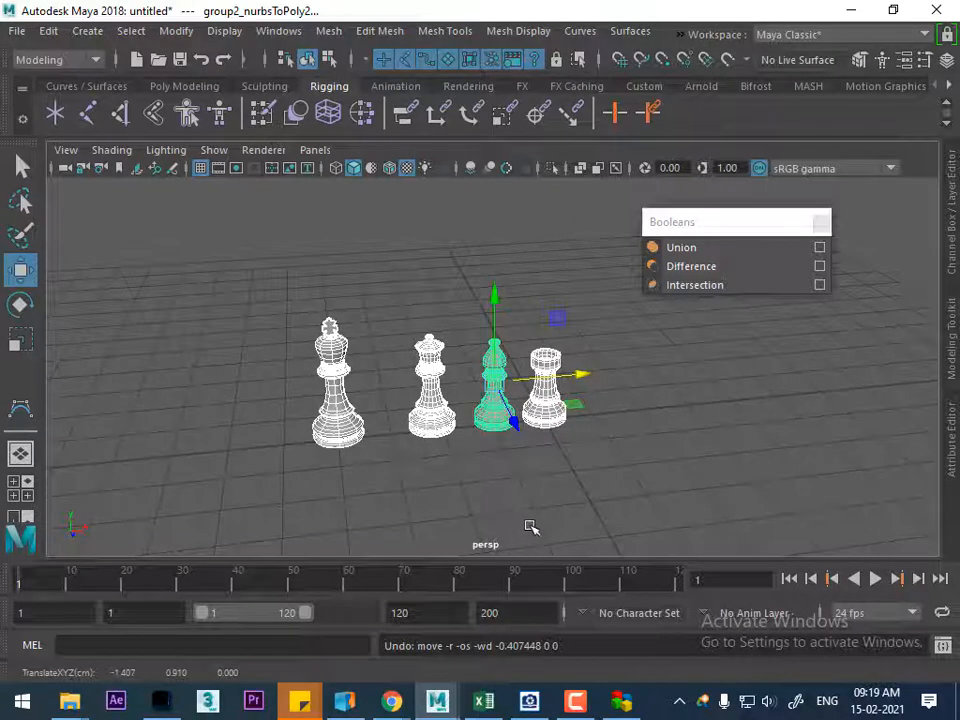
{"action": "left_click", "coordinate": [519, 491]}
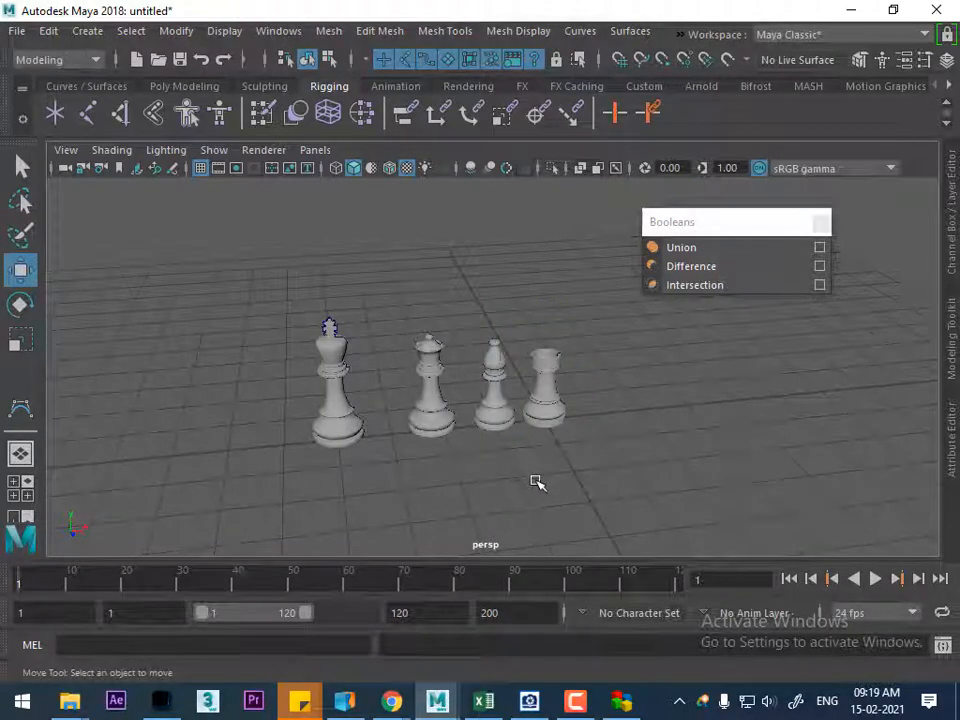
Group the four finished chess pieces and move the group away from the origin, in front of the reference plane
{"action": "left_click_drag", "start_coordinate": [591, 268], "coordinate": [304, 488]}
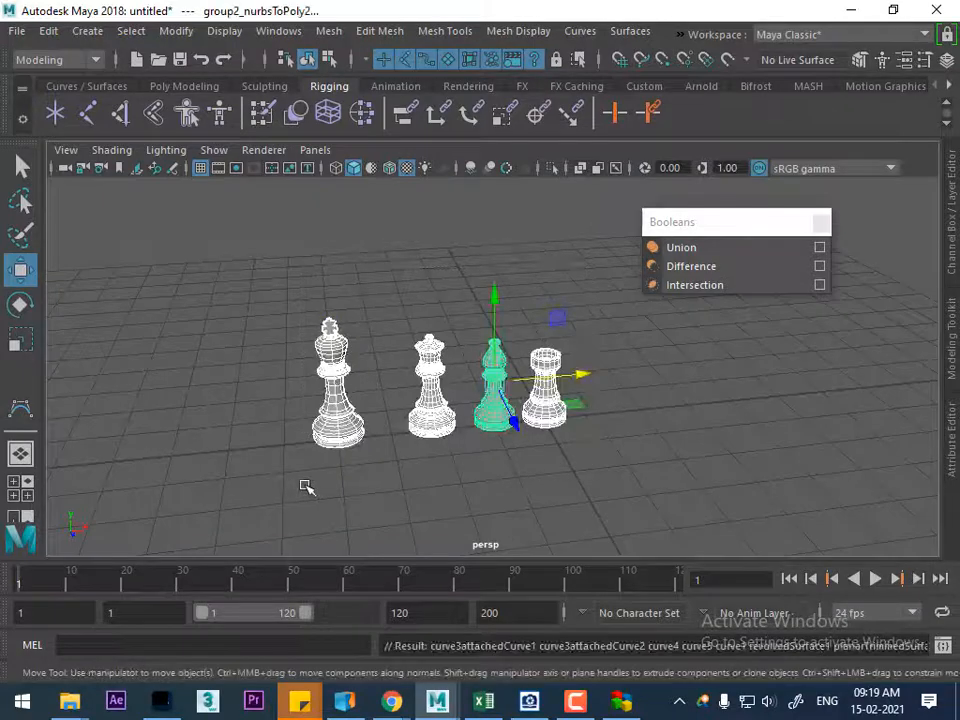
{"action": "key", "text": "ctrl+g"}
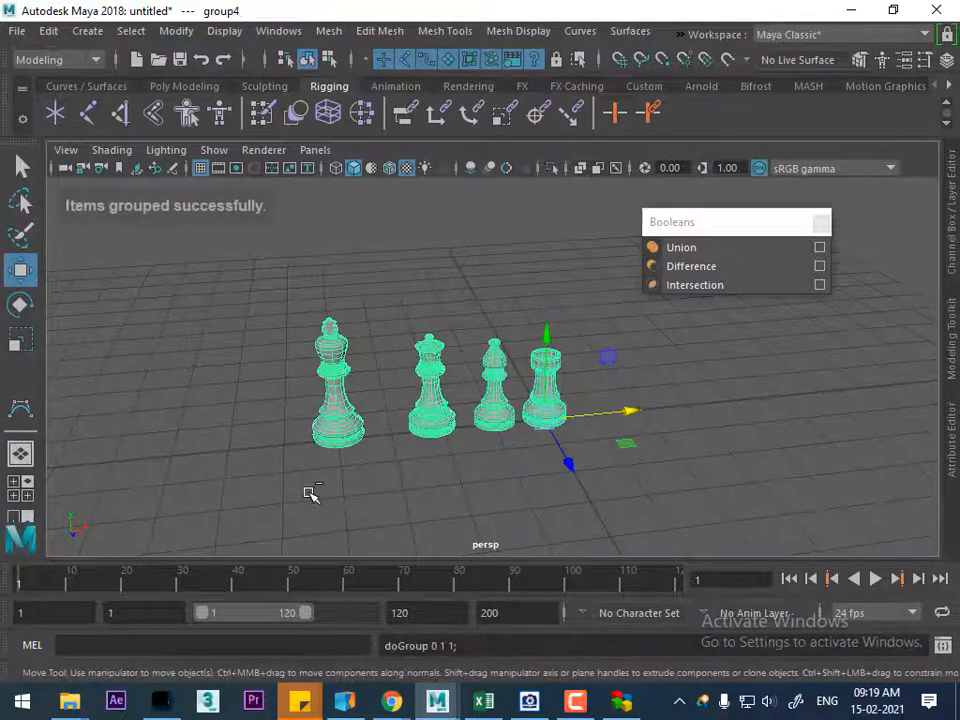
{"action": "left_click_drag", "start_coordinate": [624, 411], "coordinate": [580, 478]}
Unhide the reference image plane in the front view and shift it along X until the pawn is centred on the vertical axis
{"action": "scroll", "coordinate": [580, 438], "scroll_direction": "up", "scroll_amount": 4}
{"action": "key", "text": "space"}
{"action": "scroll", "coordinate": [540, 455], "scroll_direction": "up", "scroll_amount": 1}
{"action": "key", "text": "ctrl+shift+h"}
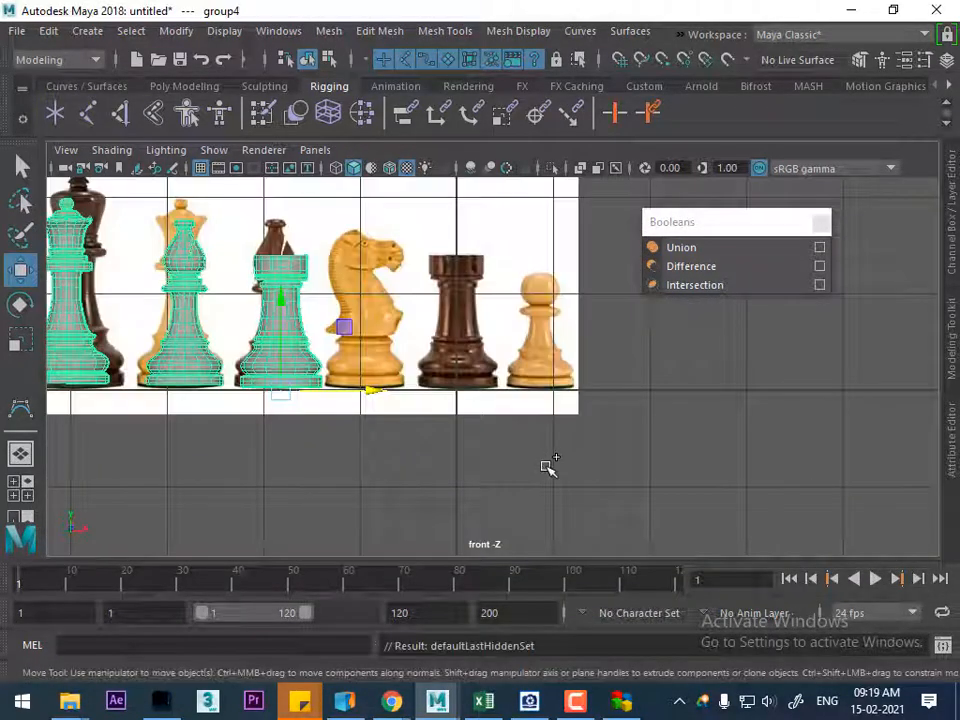
{"action": "left_click", "coordinate": [517, 384]}
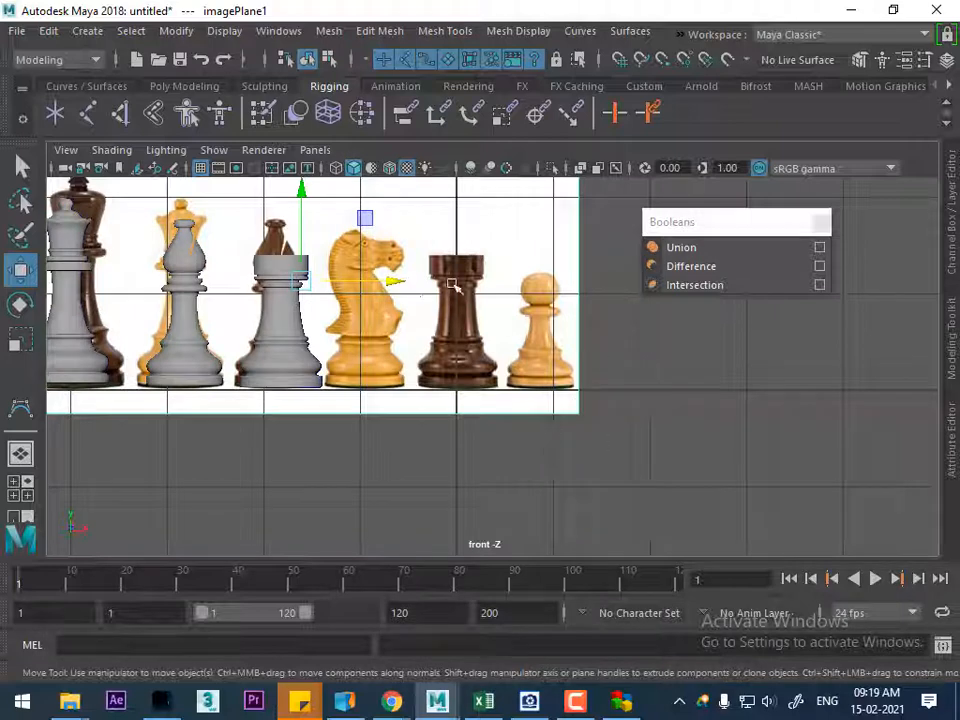
{"action": "left_click_drag", "start_coordinate": [401, 278], "coordinate": [321, 280]}
{"action": "right_click_drag", "start_coordinate": [355, 280], "coordinate": [537, 598], "text": "alt"}
{"action": "middle_click_drag", "start_coordinate": [513, 393], "coordinate": [489, 463], "text": "alt"}
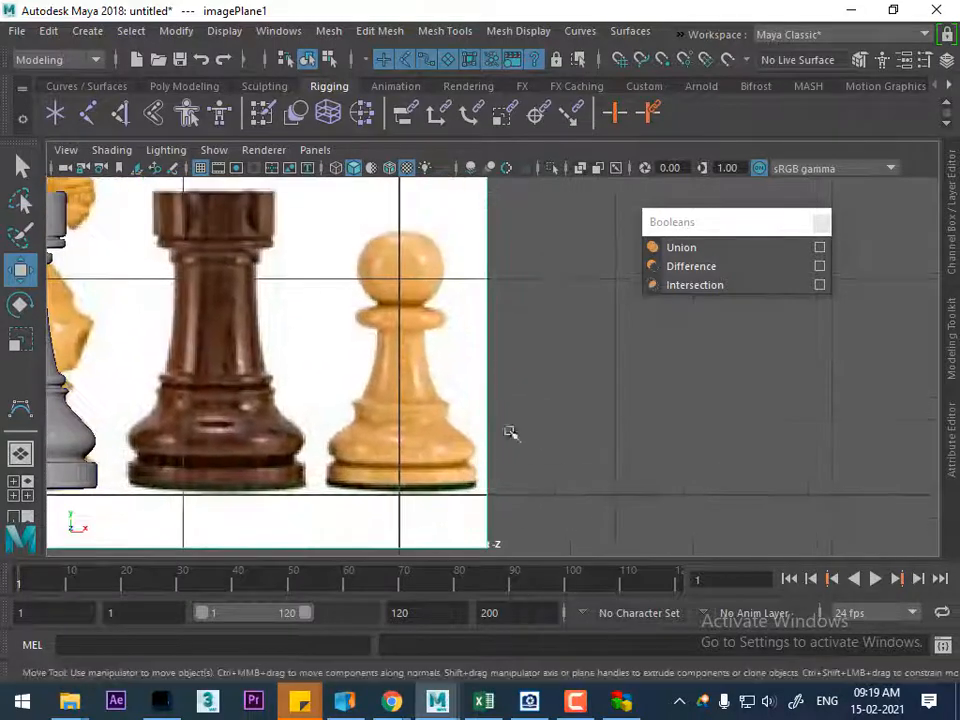
Start a CV curve at the pawn's base centre and trace its underside out towards the right edge
{"action": "left_click", "coordinate": [22, 415]}
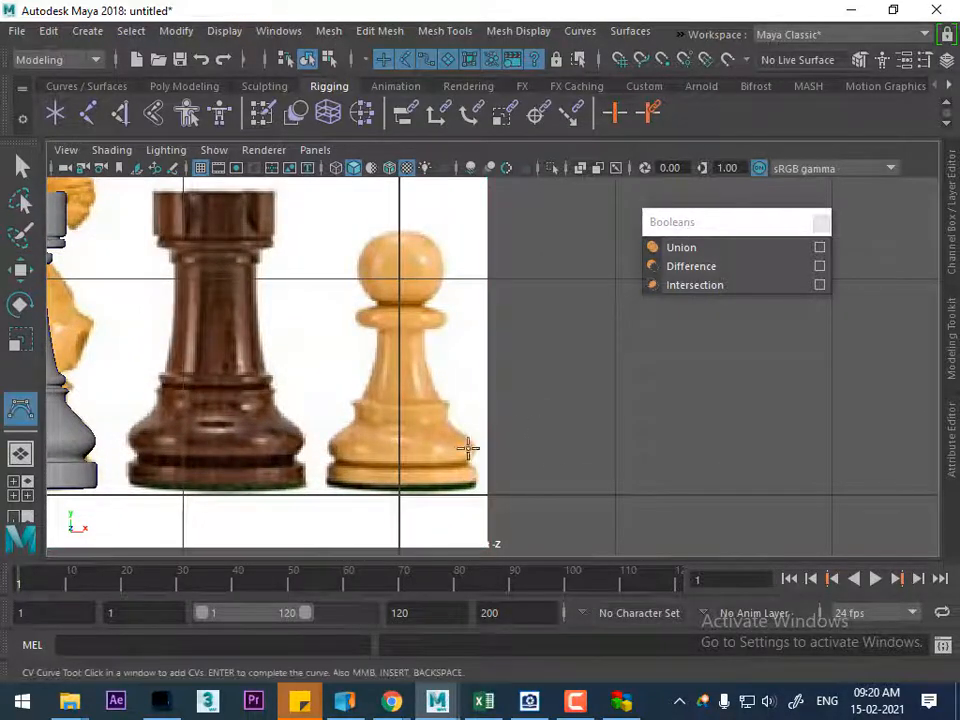
{"action": "right_click_drag", "start_coordinate": [433, 446], "coordinate": [403, 504], "text": "alt"}
{"action": "middle_click_drag", "start_coordinate": [403, 504], "coordinate": [361, 447], "text": "alt"}
{"action": "right_click_drag", "start_coordinate": [361, 447], "coordinate": [383, 635], "text": "alt"}
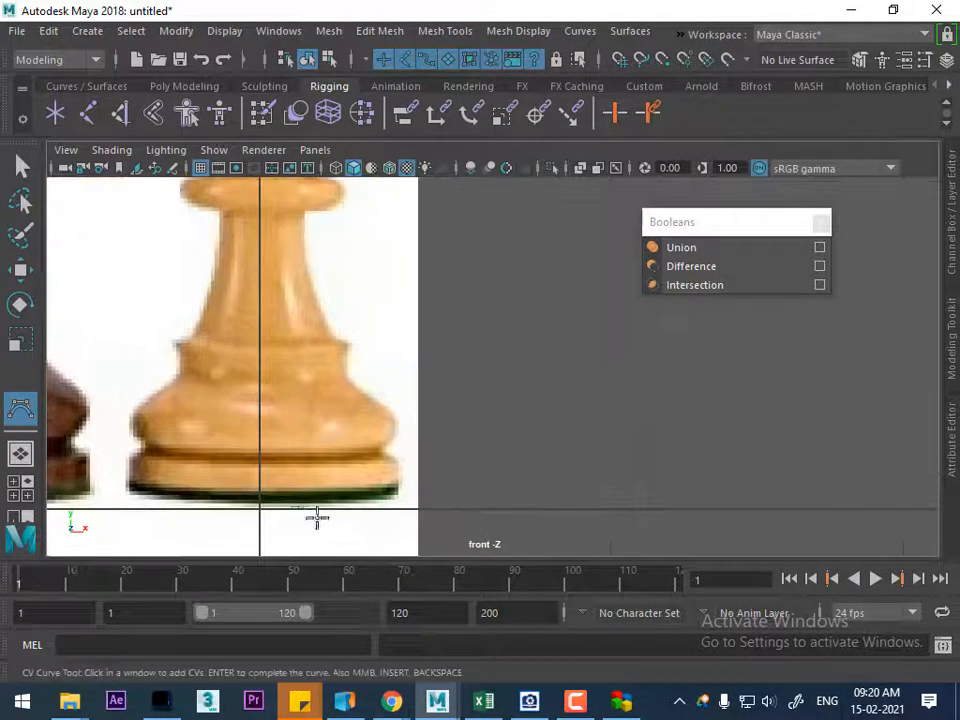
{"action": "left_click", "coordinate": [263, 497]}
{"action": "left_click", "coordinate": [292, 497]}
{"action": "left_click", "coordinate": [321, 497]}
{"action": "left_click", "coordinate": [370, 496]}
{"action": "left_click", "coordinate": [386, 494]}
Continue the curve around the pawn's lower corner, up the bottom disc's outer edge and through the groove above it
{"action": "right_click_drag", "start_coordinate": [386, 456], "coordinate": [396, 546], "text": "alt"}
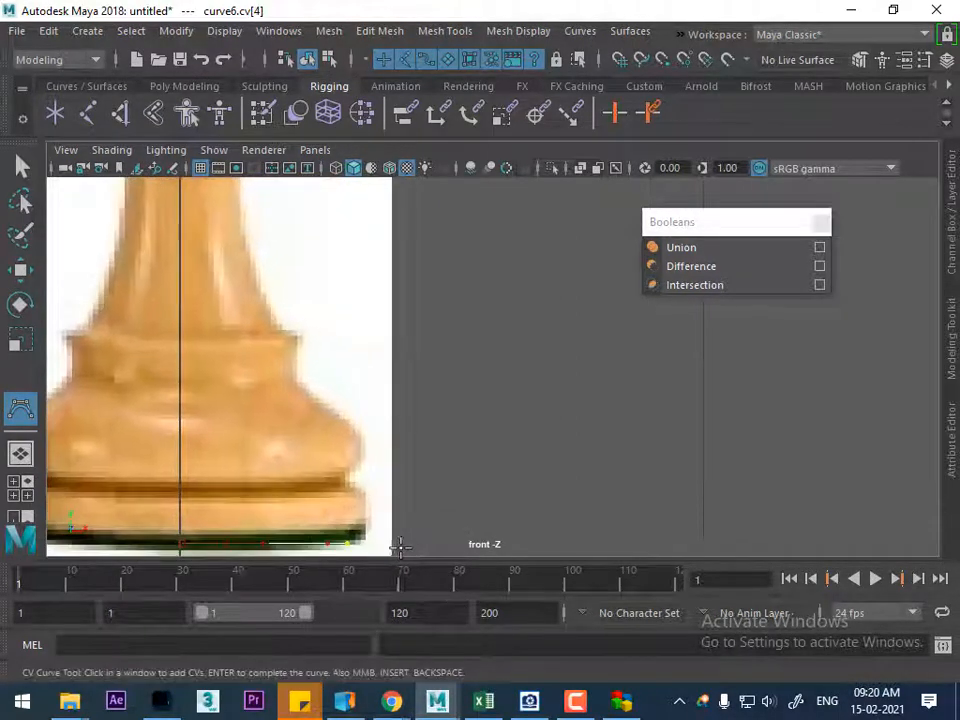
{"action": "left_click", "coordinate": [364, 532]}
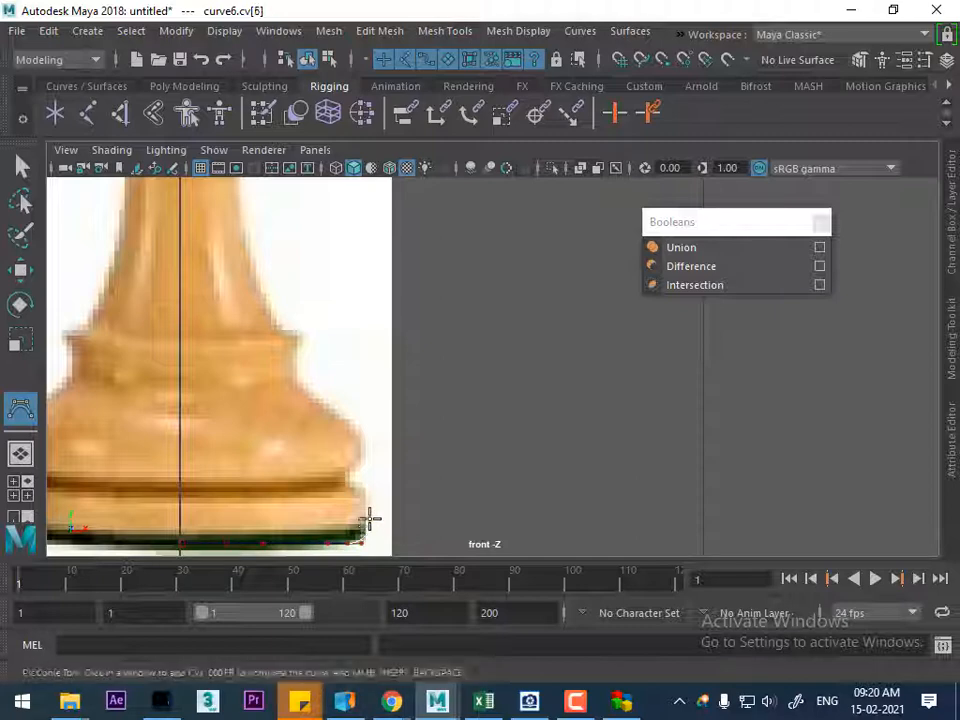
{"action": "left_click", "coordinate": [368, 496]}
{"action": "left_click", "coordinate": [364, 492]}
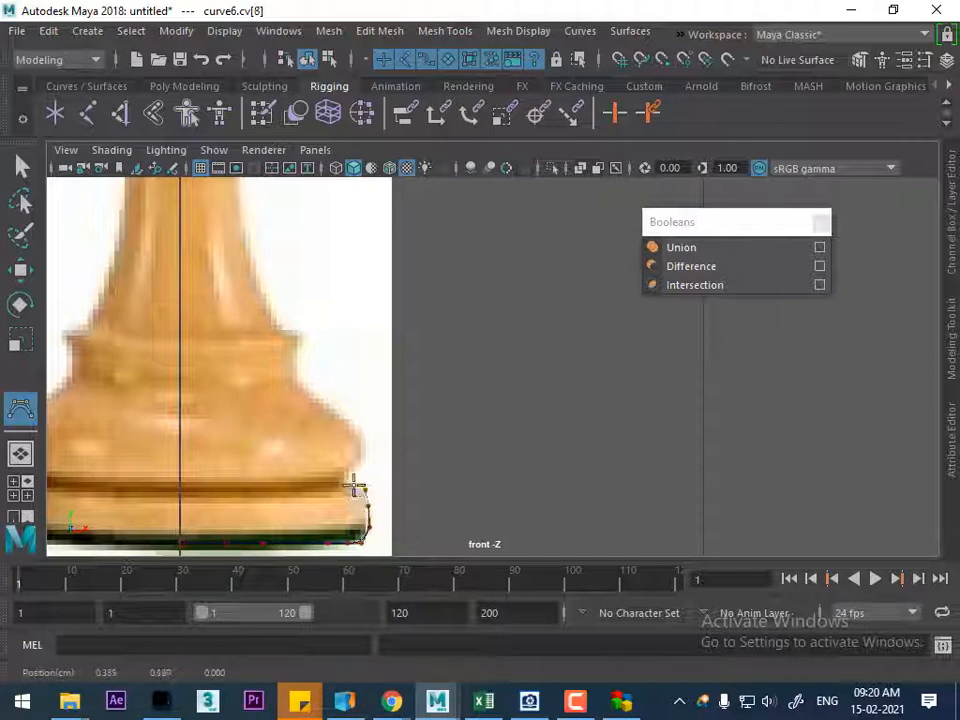
{"action": "left_click", "coordinate": [358, 487]}
{"action": "left_click", "coordinate": [352, 480]}
{"action": "left_click", "coordinate": [348, 472]}
{"action": "left_click", "coordinate": [347, 469]}
{"action": "left_click", "coordinate": [362, 464]}
{"action": "right_click_drag", "start_coordinate": [352, 482], "coordinate": [385, 500], "text": "alt"}
Trace the rounded bulge of the pawn's base up to the narrowing just below the collar lip
{"action": "middle_click_drag", "start_coordinate": [400, 440], "coordinate": [583, 353], "text": "alt"}
{"action": "left_click", "coordinate": [503, 403]}
{"action": "left_click", "coordinate": [497, 375]}
{"action": "left_click", "coordinate": [480, 351]}
{"action": "left_click", "coordinate": [484, 356]}
{"action": "left_click", "coordinate": [460, 339]}
{"action": "left_click", "coordinate": [435, 324]}
{"action": "left_click", "coordinate": [411, 307]}
{"action": "left_click", "coordinate": [409, 280]}
Trace the lip on top of the pawn's base and the lower part of the tapering stem
{"action": "middle_click_drag", "start_coordinate": [409, 280], "coordinate": [482, 346], "text": "alt"}
{"action": "left_click", "coordinate": [467, 320]}
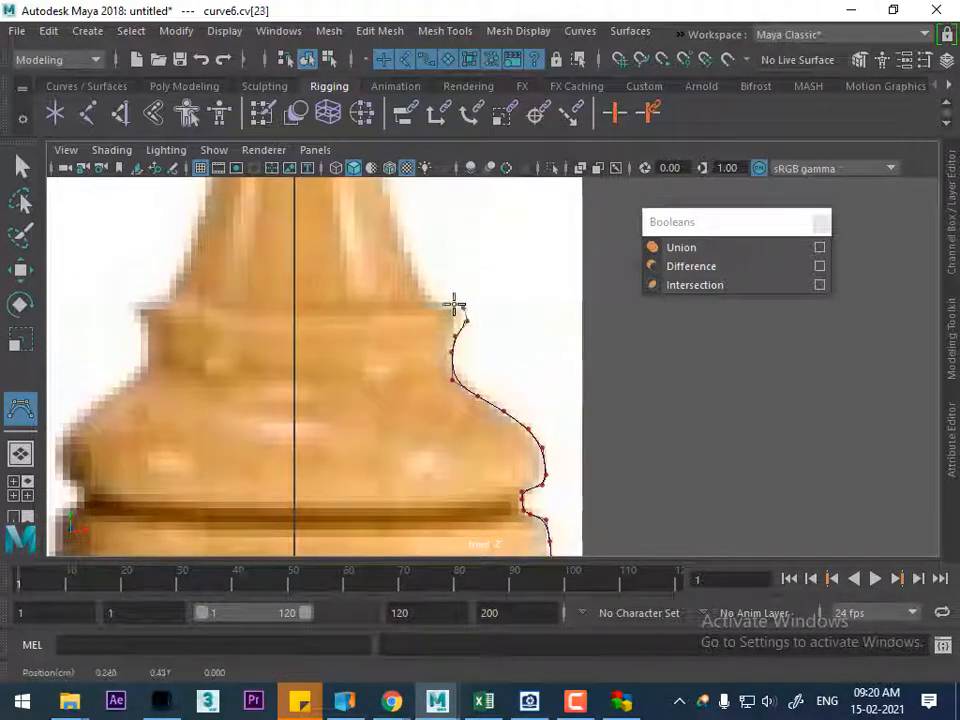
{"action": "left_click", "coordinate": [445, 306]}
{"action": "left_click", "coordinate": [431, 304]}
{"action": "middle_click_drag", "start_coordinate": [409, 266], "coordinate": [450, 392], "text": "alt"}
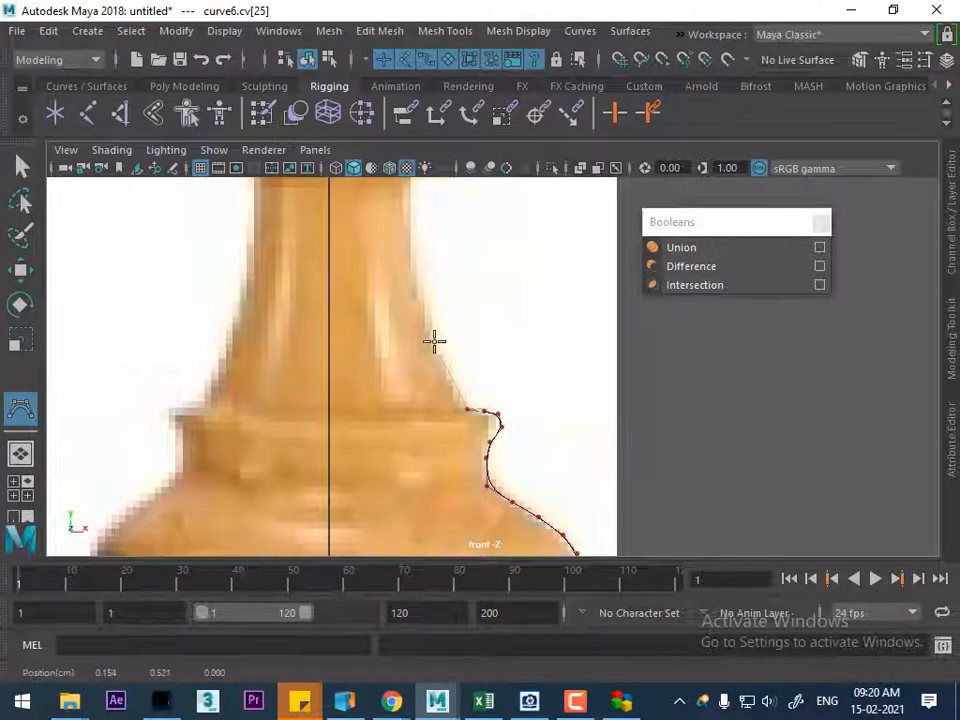
{"action": "left_click", "coordinate": [426, 317]}
{"action": "left_click", "coordinate": [422, 291]}
{"action": "middle_click_drag", "start_coordinate": [422, 291], "coordinate": [454, 488], "text": "alt"}
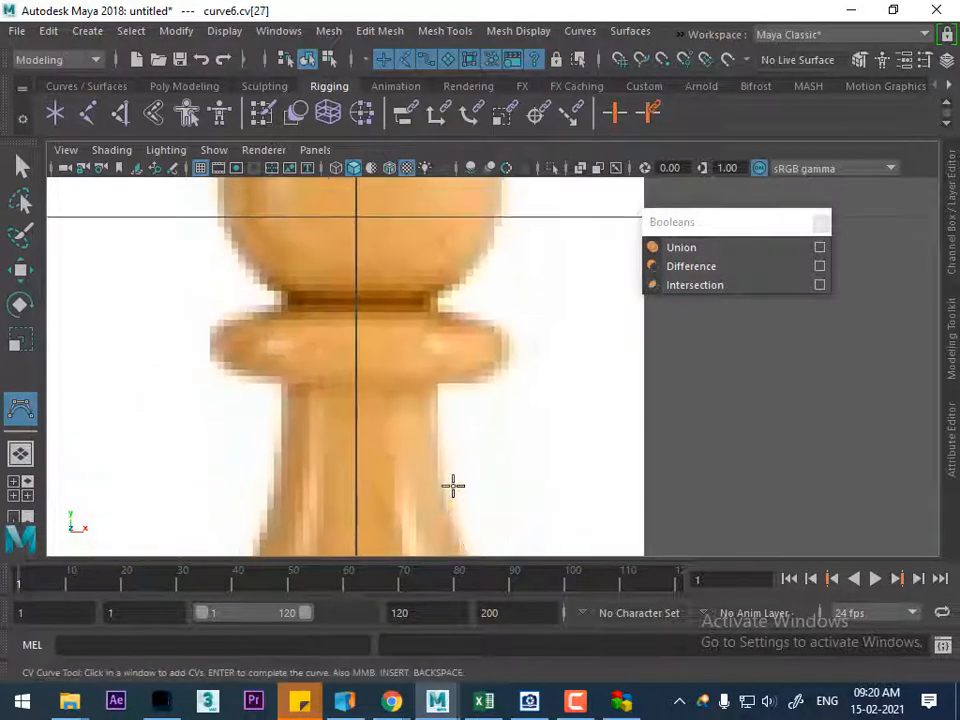
Trace the top of the pawn's stem, the protruding ring and the narrow neck beneath the head
{"action": "left_click", "coordinate": [443, 400]}
{"action": "left_click", "coordinate": [446, 379]}
{"action": "left_click", "coordinate": [470, 376]}
{"action": "left_click", "coordinate": [509, 370]}
{"action": "left_click", "coordinate": [517, 355]}
{"action": "left_click", "coordinate": [480, 321]}
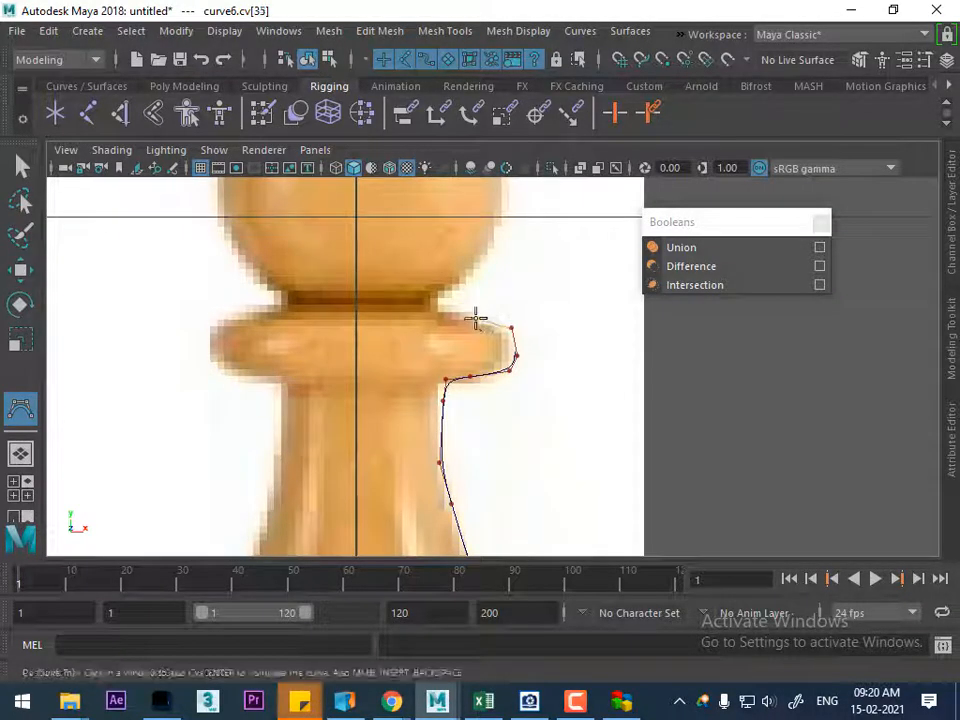
{"action": "left_click", "coordinate": [445, 317]}
{"action": "left_click", "coordinate": [439, 290]}
Trace the pawn's round head up to the centre axis and complete the profile curve
{"action": "middle_click_drag", "start_coordinate": [463, 311], "coordinate": [493, 354], "text": "alt"}
{"action": "left_click", "coordinate": [476, 315]}
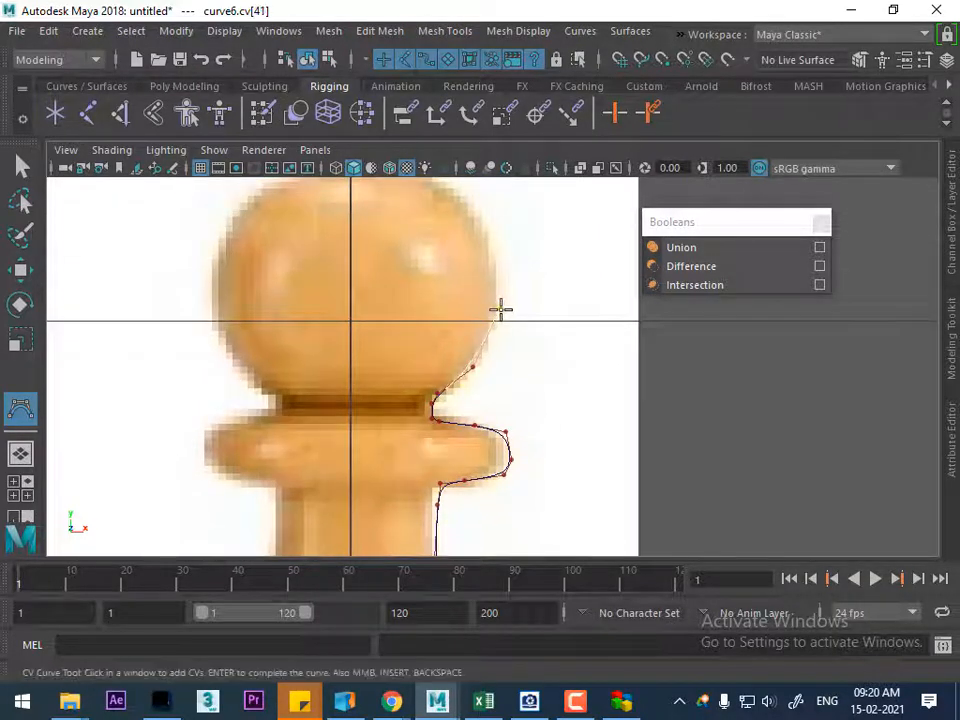
{"action": "middle_click_drag", "start_coordinate": [500, 310], "coordinate": [516, 372], "text": "alt"}
{"action": "left_click", "coordinate": [516, 372]}
{"action": "left_click", "coordinate": [517, 319]}
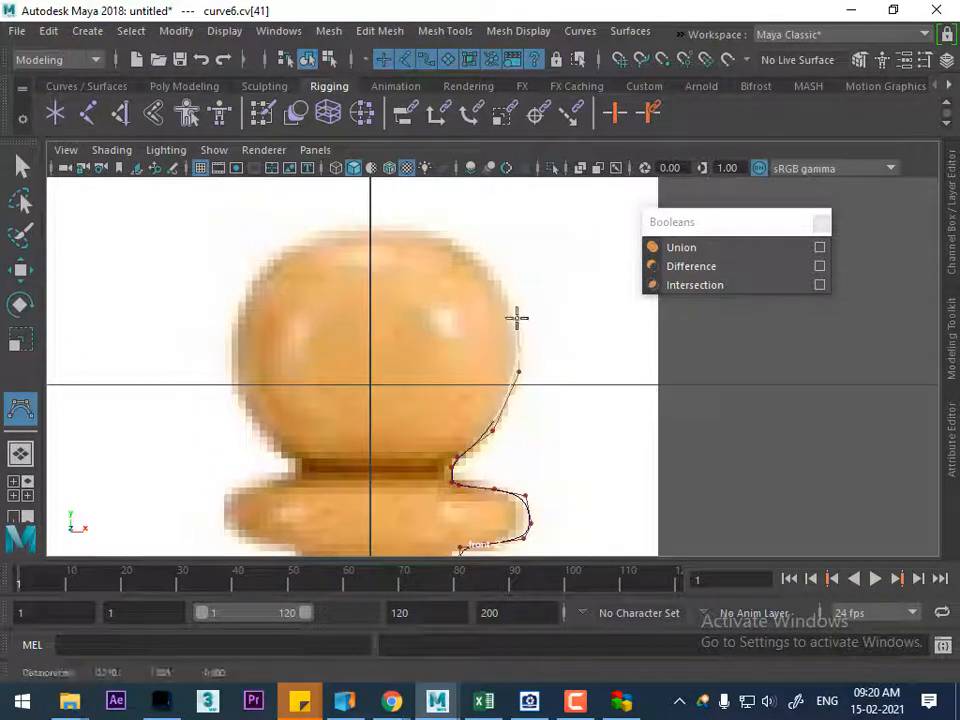
{"action": "left_click", "coordinate": [467, 252]}
{"action": "left_click", "coordinate": [428, 235]}
{"action": "left_click", "coordinate": [373, 229]}
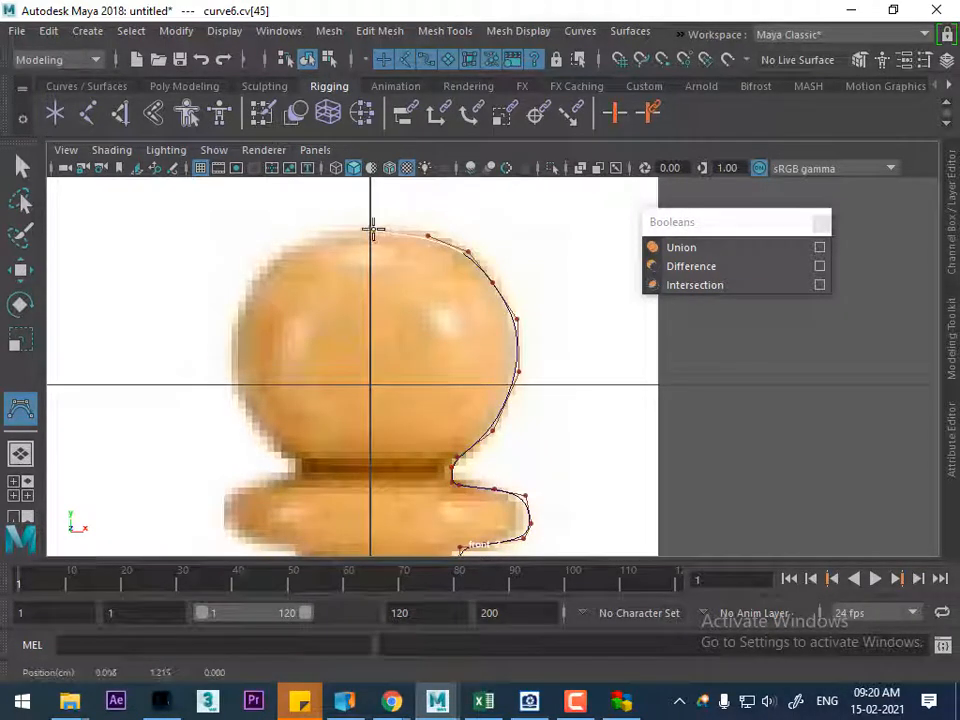
{"action": "key", "text": "Return"}
{"action": "key", "text": "w"}
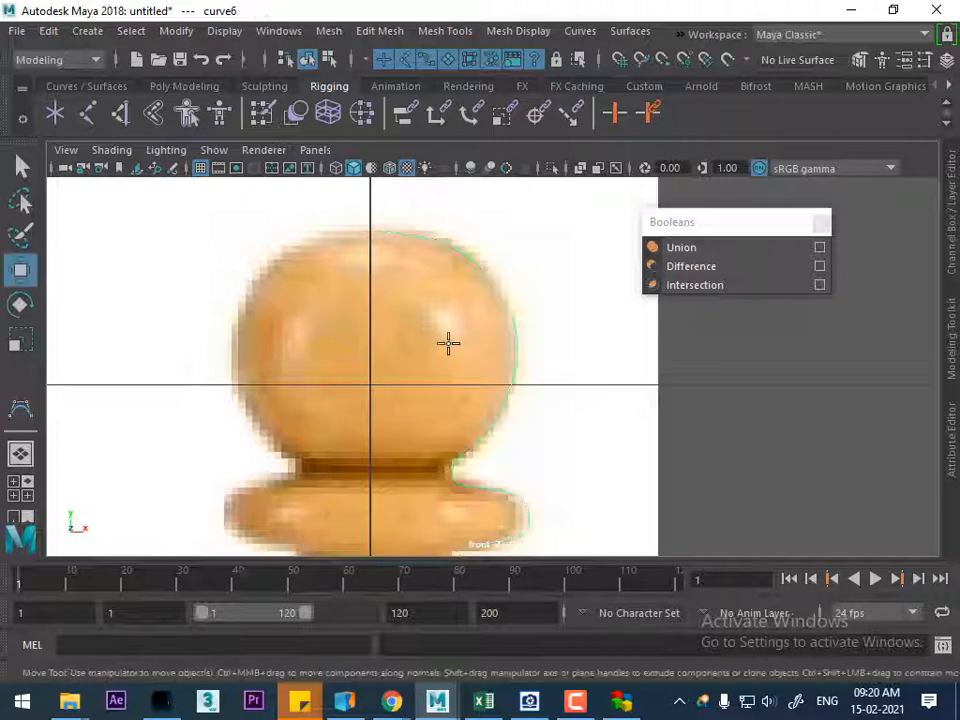
Switch to the perspective view and hide the reference image plane behind the pieces
{"action": "scroll", "coordinate": [484, 445], "scroll_direction": "down", "scroll_amount": 10}
{"action": "right_click_drag", "start_coordinate": [320, 298], "coordinate": [496, 530], "text": "alt"}
{"action": "middle_click_drag", "start_coordinate": [431, 431], "coordinate": [486, 463], "text": "alt"}
{"action": "key", "text": "space"}
{"action": "left_click_drag", "start_coordinate": [508, 463], "coordinate": [514, 291]}
{"action": "left_click_drag", "start_coordinate": [500, 380], "coordinate": [468, 406], "text": "alt"}
{"action": "left_click", "coordinate": [468, 406]}
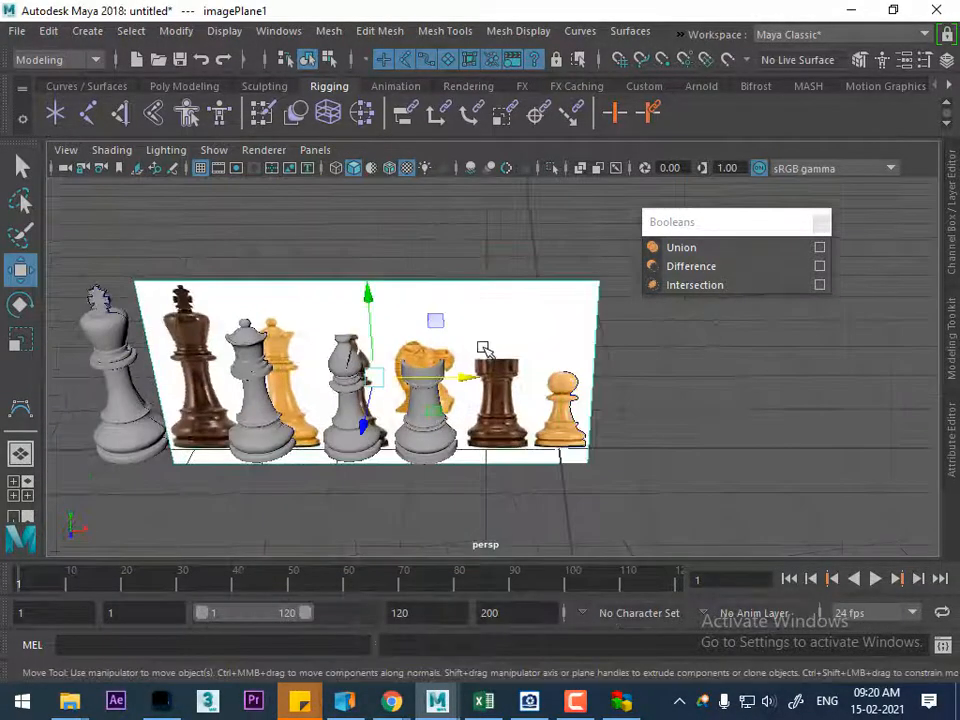
{"action": "key", "text": "ctrl+h"}
Revolve the pawn's profile curve into a surface
{"action": "left_click", "coordinate": [576, 450]}
{"action": "left_click_drag", "start_coordinate": [497, 439], "coordinate": [476, 251], "text": "alt"}
{"action": "left_click", "coordinate": [630, 31]}
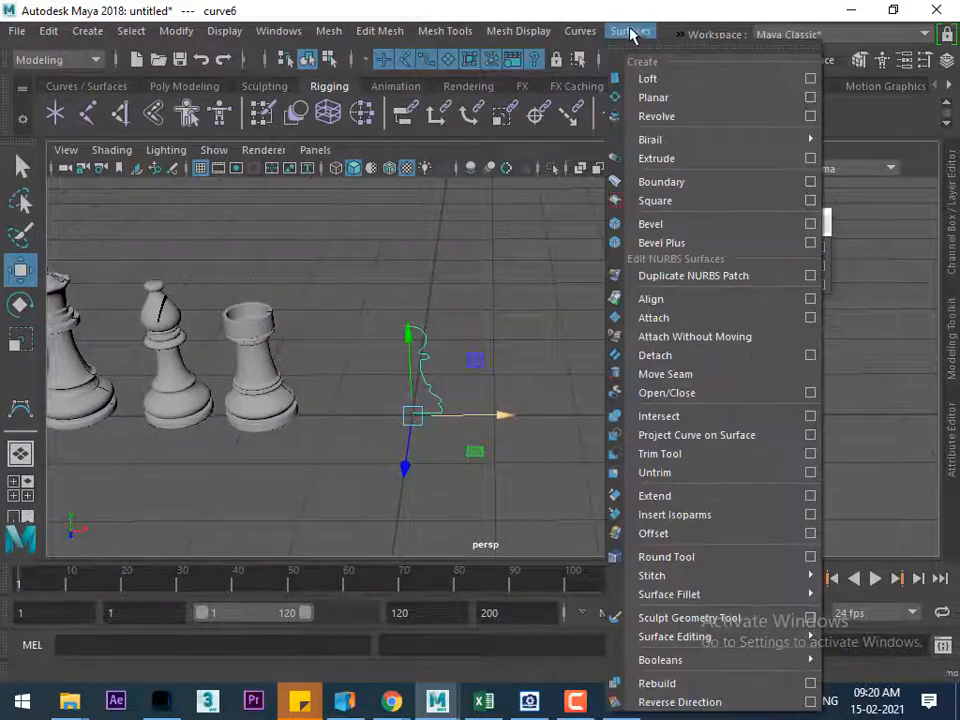
{"action": "left_click", "coordinate": [657, 116]}
Examine the revolved pawn from several sides, including its underside
{"action": "right_click_drag", "start_coordinate": [460, 322], "coordinate": [514, 482], "text": "alt"}
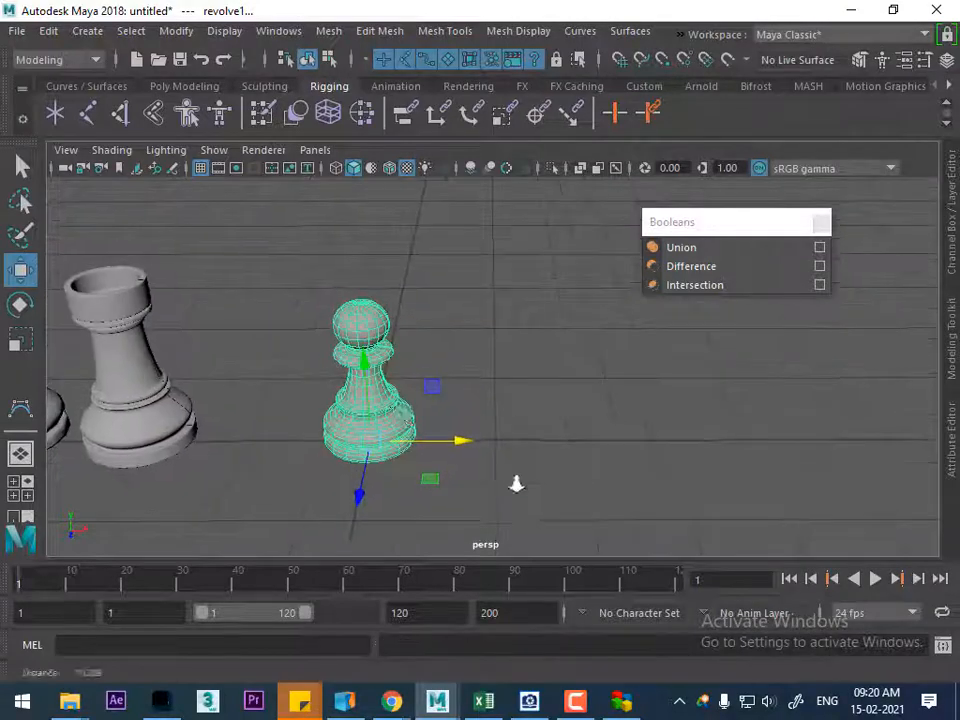
{"action": "middle_click_drag", "start_coordinate": [405, 407], "coordinate": [479, 429], "text": "alt"}
{"action": "right_click_drag", "start_coordinate": [438, 385], "coordinate": [450, 439], "text": "alt"}
{"action": "middle_click_drag", "start_coordinate": [428, 433], "coordinate": [443, 445], "text": "alt"}
{"action": "right_click_drag", "start_coordinate": [443, 444], "coordinate": [501, 510], "text": "alt"}
{"action": "left_click_drag", "start_coordinate": [501, 510], "coordinate": [407, 394], "text": "alt"}
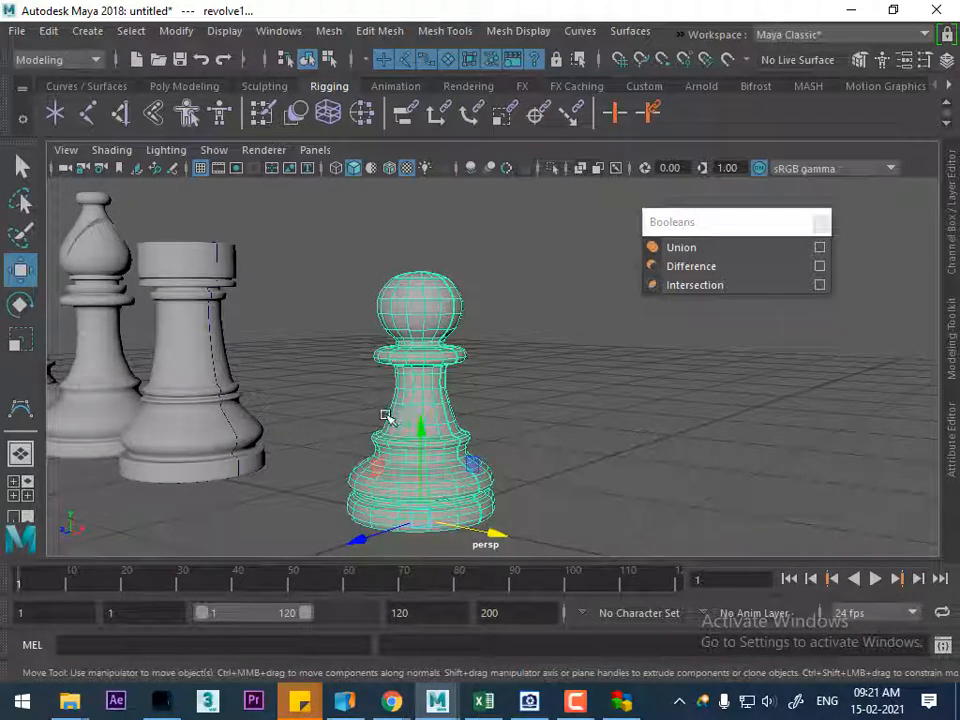
{"action": "left_click_drag", "start_coordinate": [590, 372], "coordinate": [584, 288], "text": "alt"}
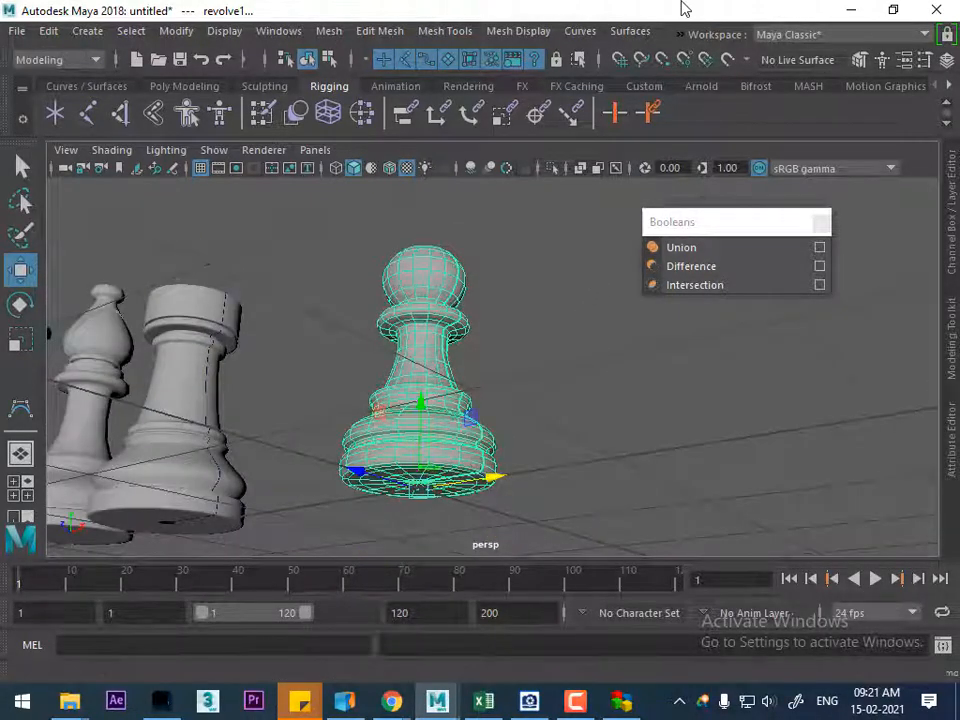
{"action": "left_click_drag", "start_coordinate": [437, 374], "coordinate": [524, 496], "text": "alt"}
{"action": "scroll", "coordinate": [474, 381], "scroll_direction": "down", "scroll_amount": 3}
{"action": "left_click_drag", "start_coordinate": [474, 381], "coordinate": [422, 450], "text": "alt"}
{"action": "scroll", "coordinate": [415, 410], "scroll_direction": "down", "scroll_amount": 2}
{"action": "middle_click_drag", "start_coordinate": [408, 396], "coordinate": [510, 341], "text": "alt"}
{"action": "right_click_drag", "start_coordinate": [510, 341], "coordinate": [510, 463], "text": "alt"}
{"action": "middle_click_drag", "start_coordinate": [480, 422], "coordinate": [432, 428], "text": "alt"}
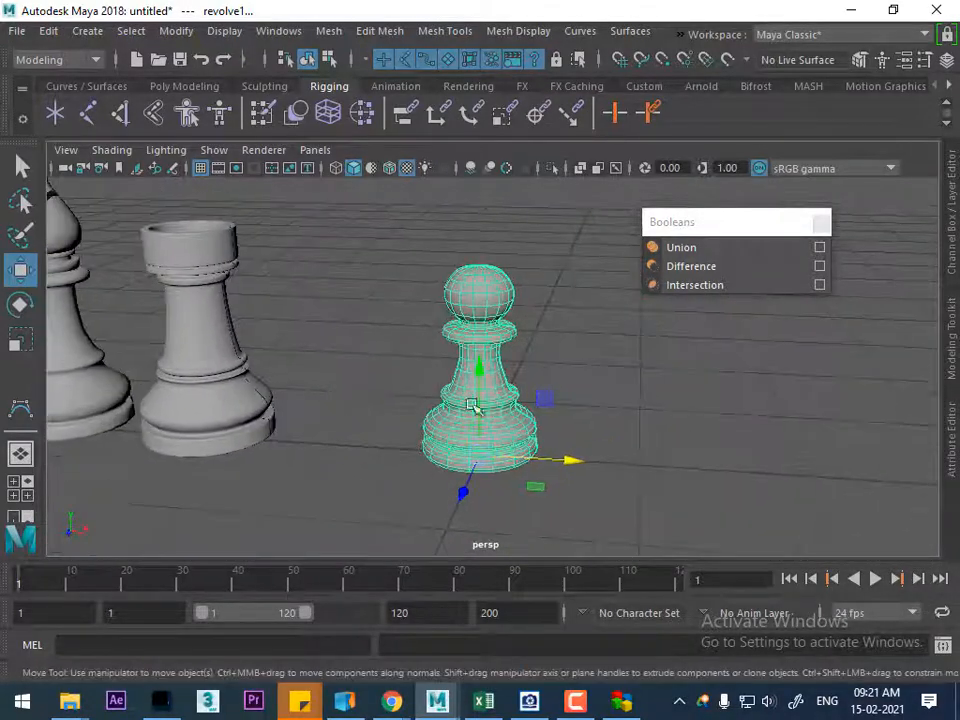
Try moving the revolved pawn about 0.3 cm along the negative X axis, and undo the move
{"action": "left_click_drag", "start_coordinate": [573, 466], "coordinate": [524, 460]}
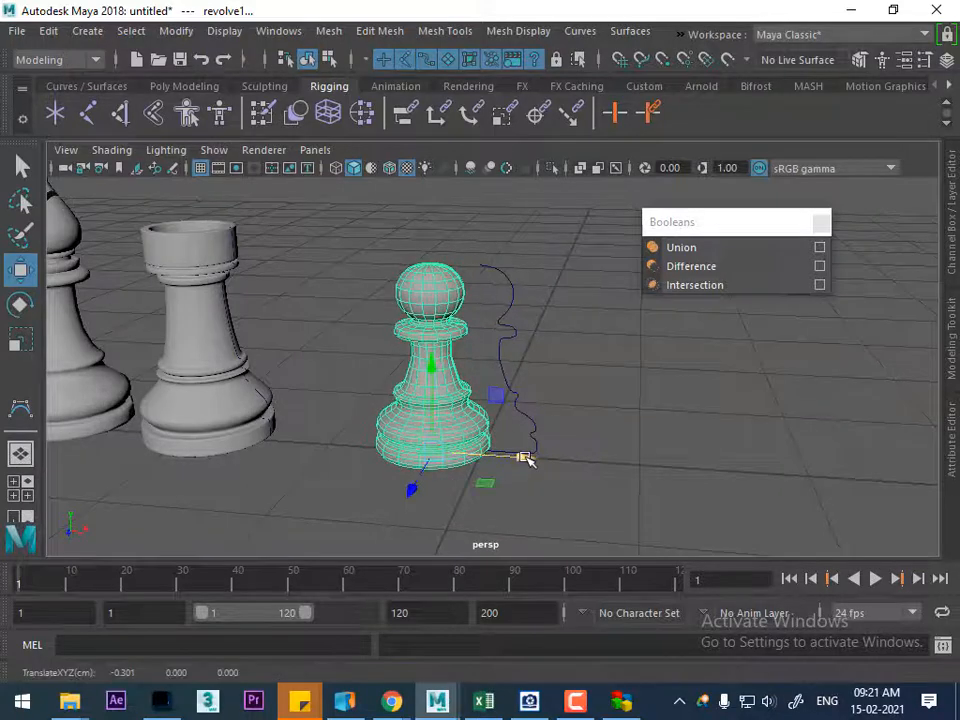
{"action": "key", "text": "ctrl+z"}
{"action": "left_click", "coordinate": [572, 425]}
Select the pawn's profile curve and move it about 0.46 cm outward along X to widen the revolved surface
{"action": "left_click", "coordinate": [519, 408]}
{"action": "left_click", "coordinate": [557, 434]}
{"action": "left_click", "coordinate": [533, 422]}
{"action": "left_click", "coordinate": [540, 421]}
{"action": "left_click", "coordinate": [538, 425]}
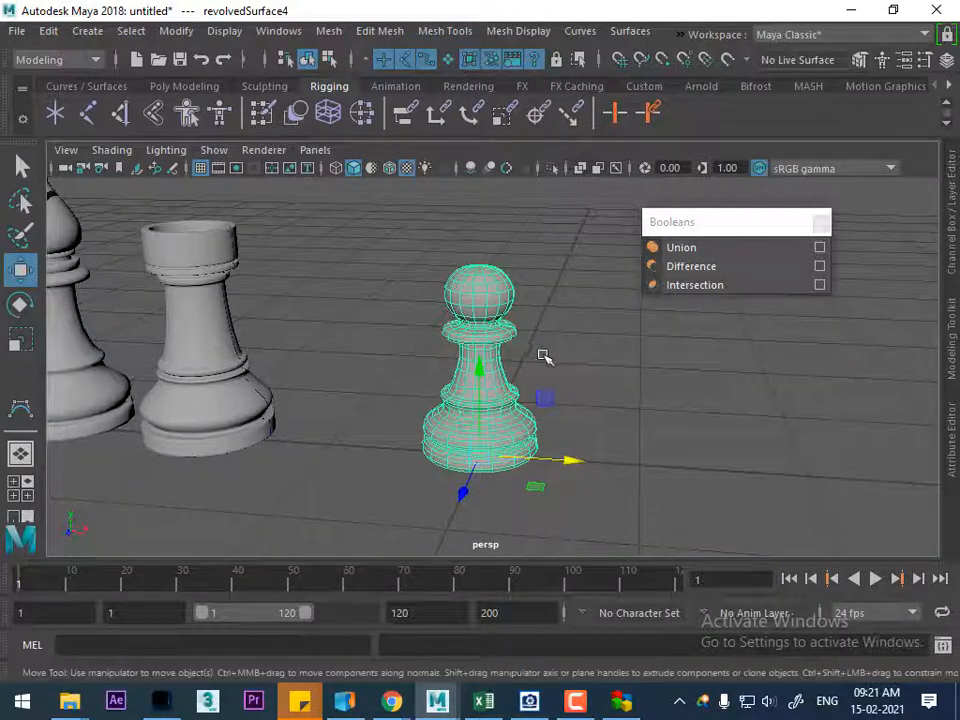
{"action": "left_click", "coordinate": [521, 401]}
{"action": "left_click", "coordinate": [520, 404]}
{"action": "left_click_drag", "start_coordinate": [572, 462], "coordinate": [648, 468]}
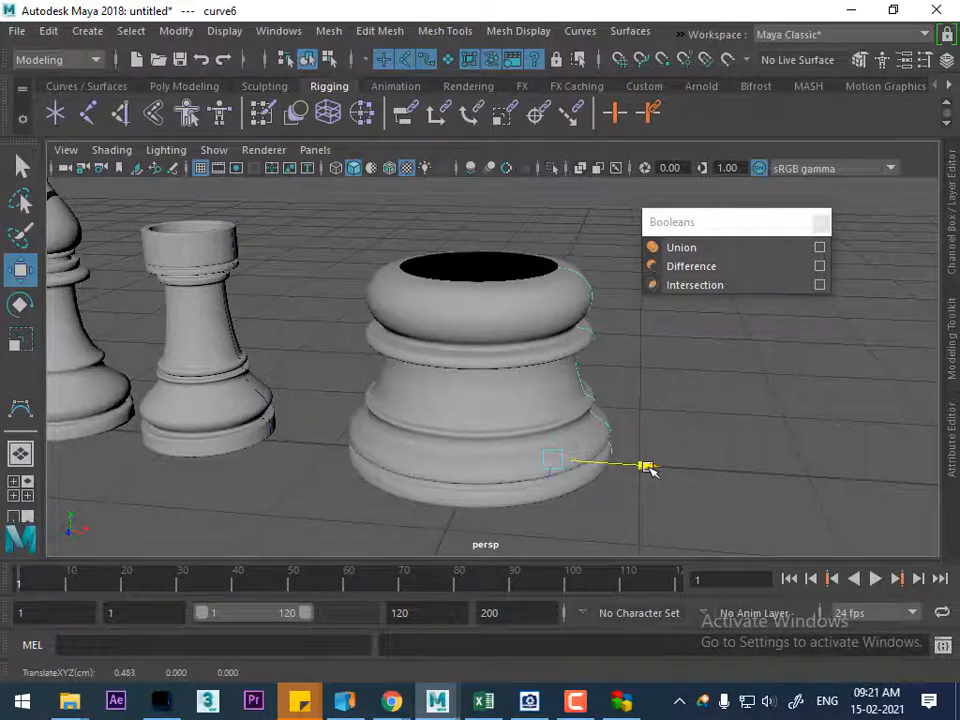
Undo the outward move of the pawn's profile curve and clear the selection
{"action": "key", "text": "ctrl+z"}
{"action": "left_click", "coordinate": [640, 397]}
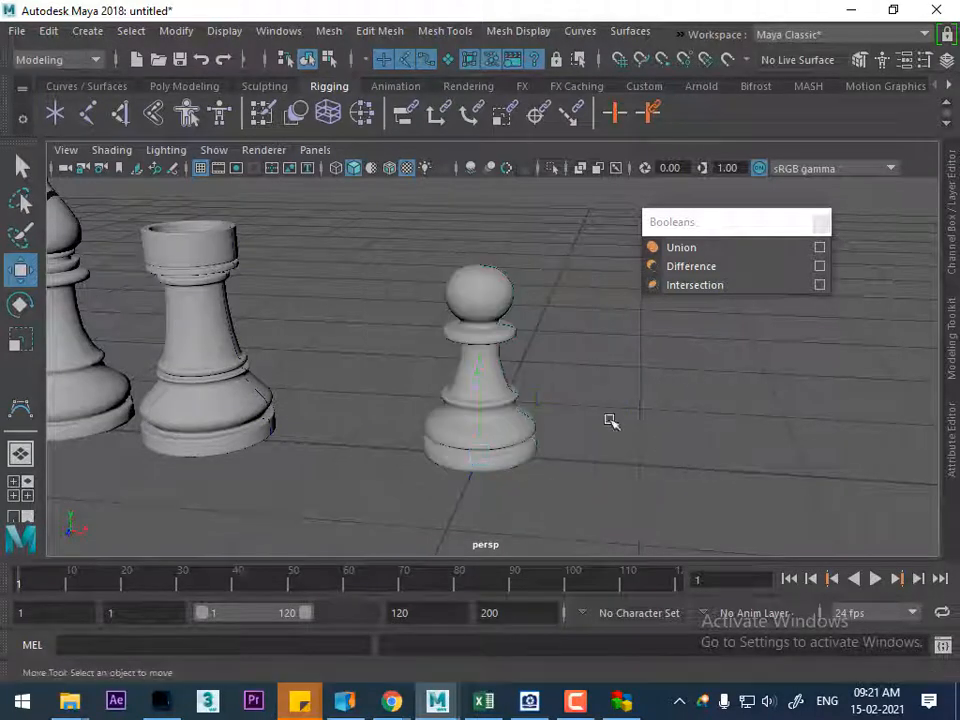
Try shifting the topmost control vertex of the pawn's profile curve slightly along the X axis, and undo the shift
{"action": "left_click_drag", "start_coordinate": [527, 390], "coordinate": [525, 457], "text": "alt"}
{"action": "scroll", "coordinate": [519, 444], "scroll_direction": "up", "scroll_amount": 5}
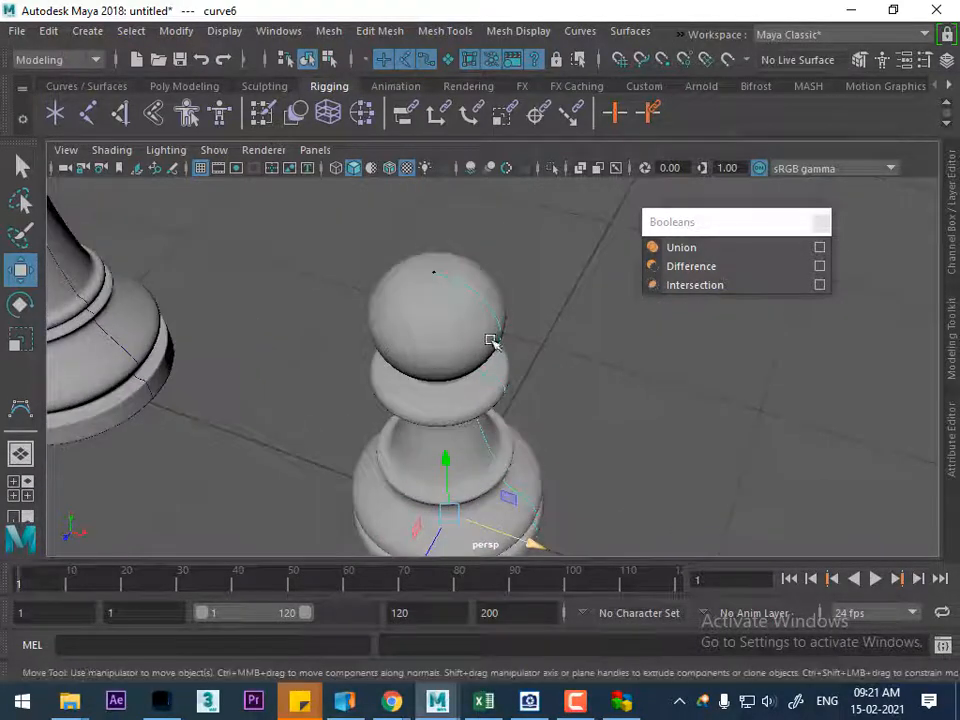
{"action": "right_click_drag", "start_coordinate": [589, 216], "coordinate": [514, 219]}
{"action": "left_click", "coordinate": [437, 271]}
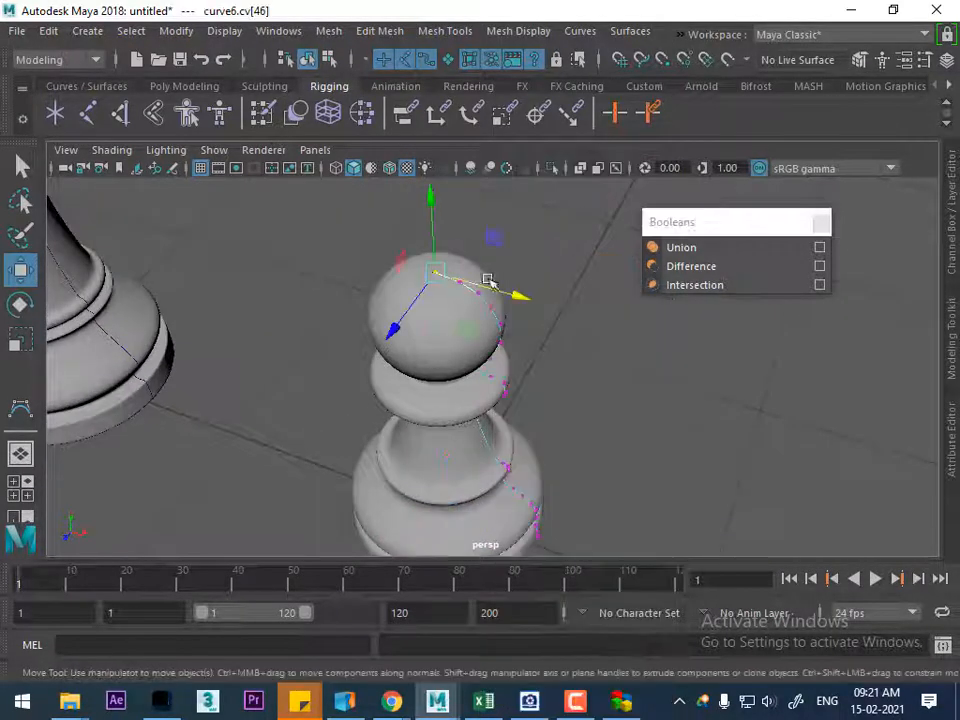
{"action": "left_click_drag", "start_coordinate": [519, 299], "coordinate": [516, 299]}
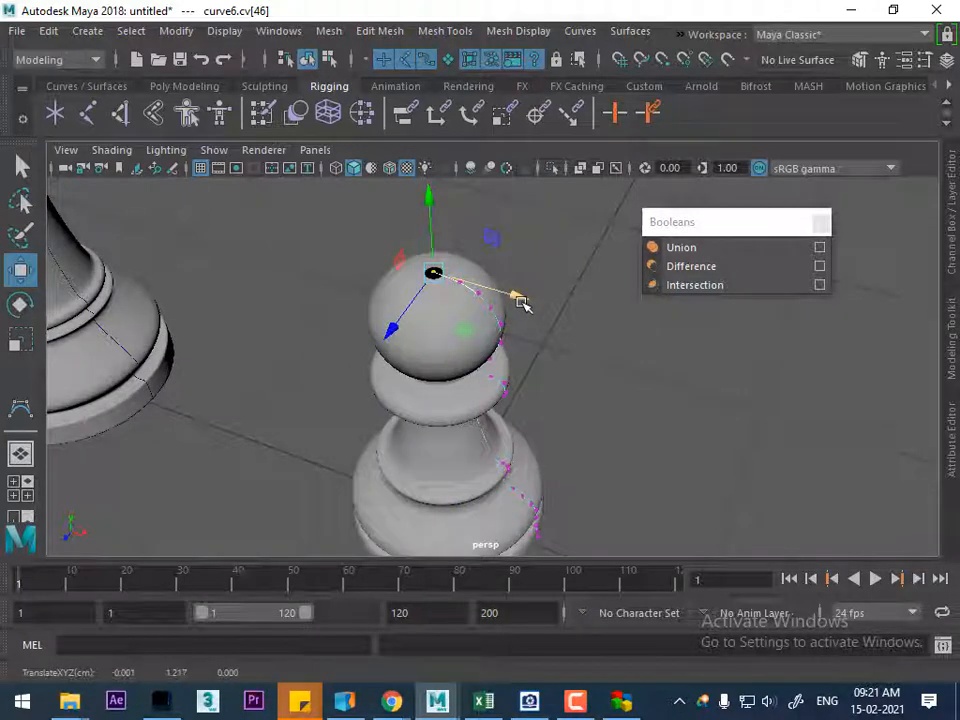
{"action": "key", "text": "ctrl+z"}
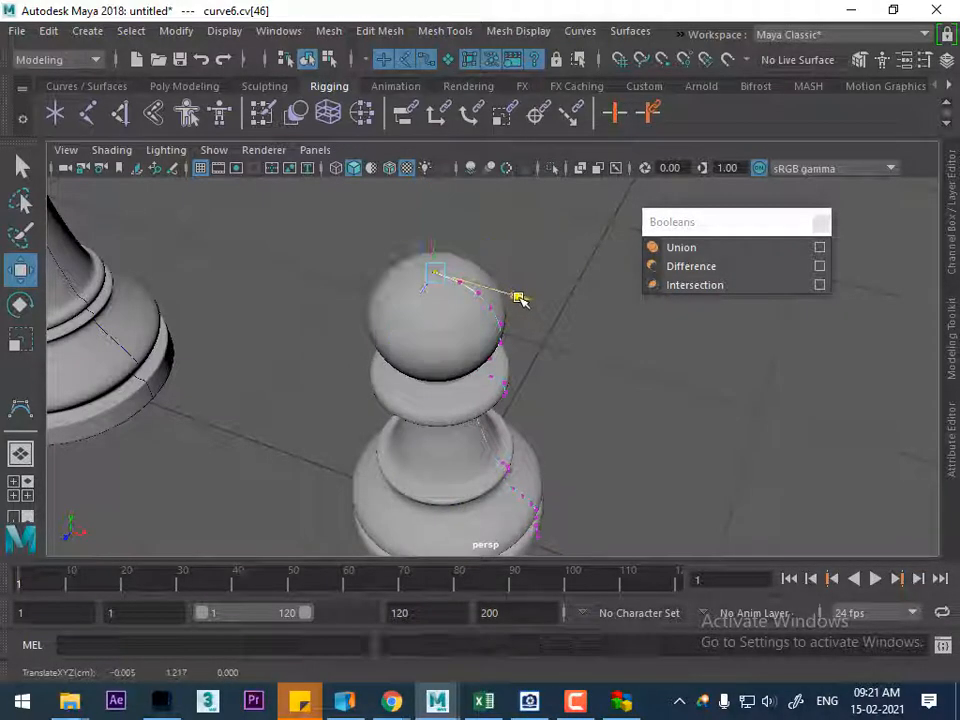
Delete the revolved pawn's construction history and move the pawn along negative X, away from its profile curve, to stand beside the rook
{"action": "right_click_drag", "start_coordinate": [452, 197], "coordinate": [579, 167]}
{"action": "left_click_drag", "start_coordinate": [490, 454], "coordinate": [458, 364], "text": "alt"}
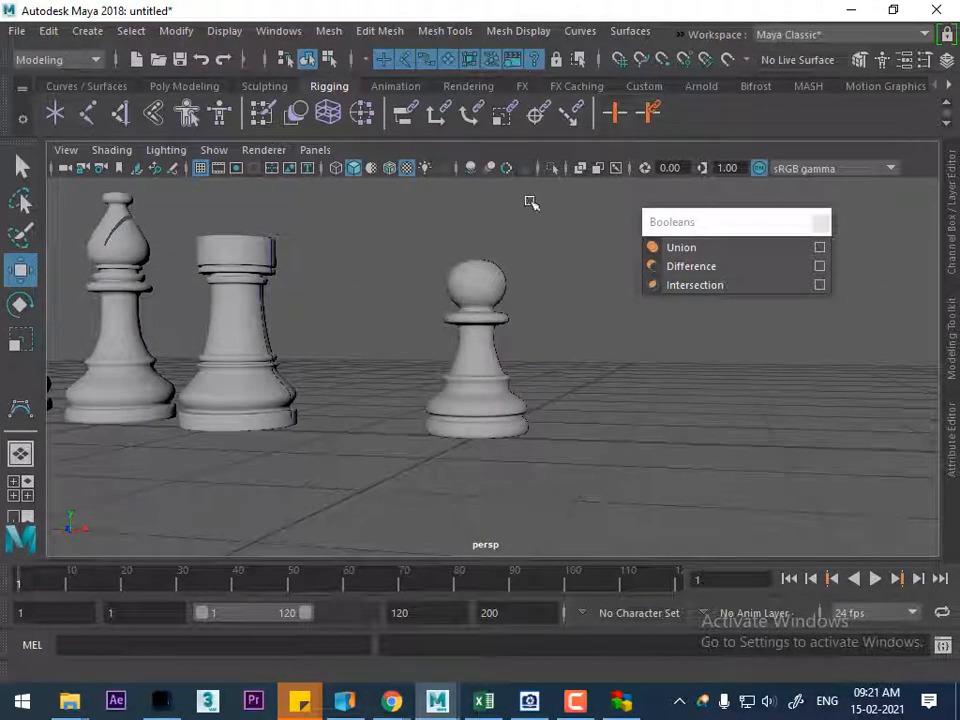
{"action": "left_click", "coordinate": [476, 340]}
{"action": "left_click", "coordinate": [49, 31]}
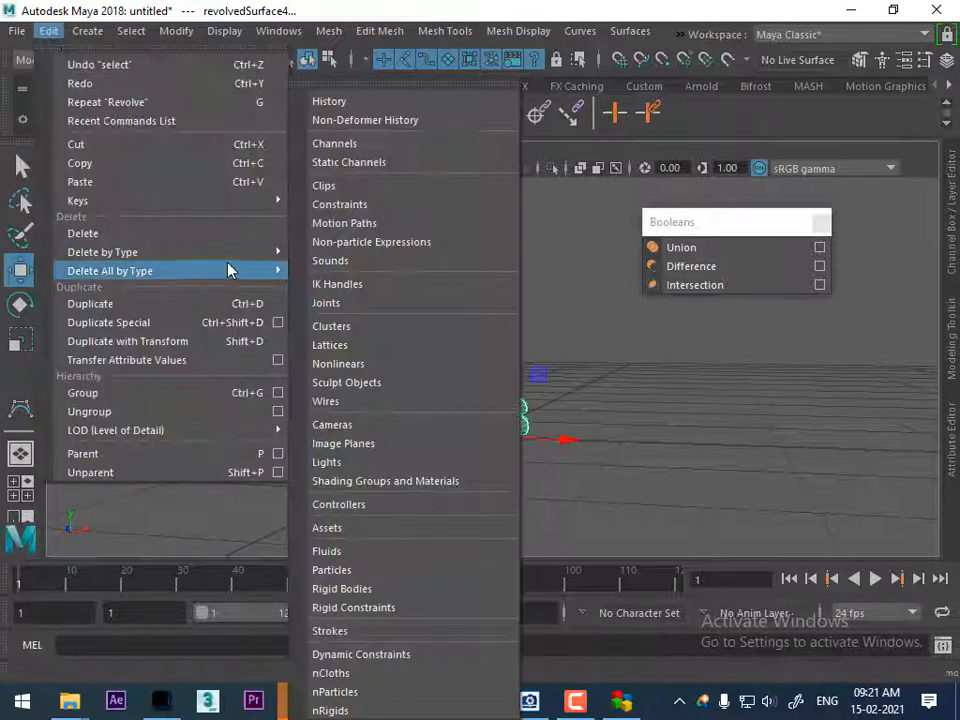
{"action": "mouse_move", "coordinate": [253, 254]}
{"action": "left_click", "coordinate": [322, 268]}
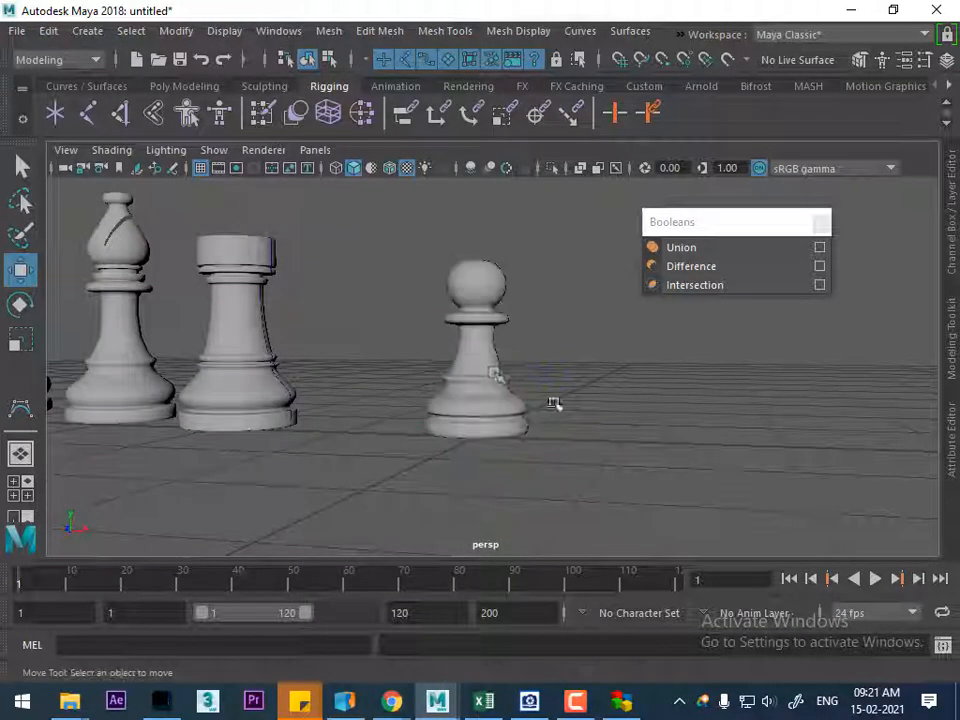
{"action": "left_click_drag", "start_coordinate": [560, 447], "coordinate": [476, 399]}
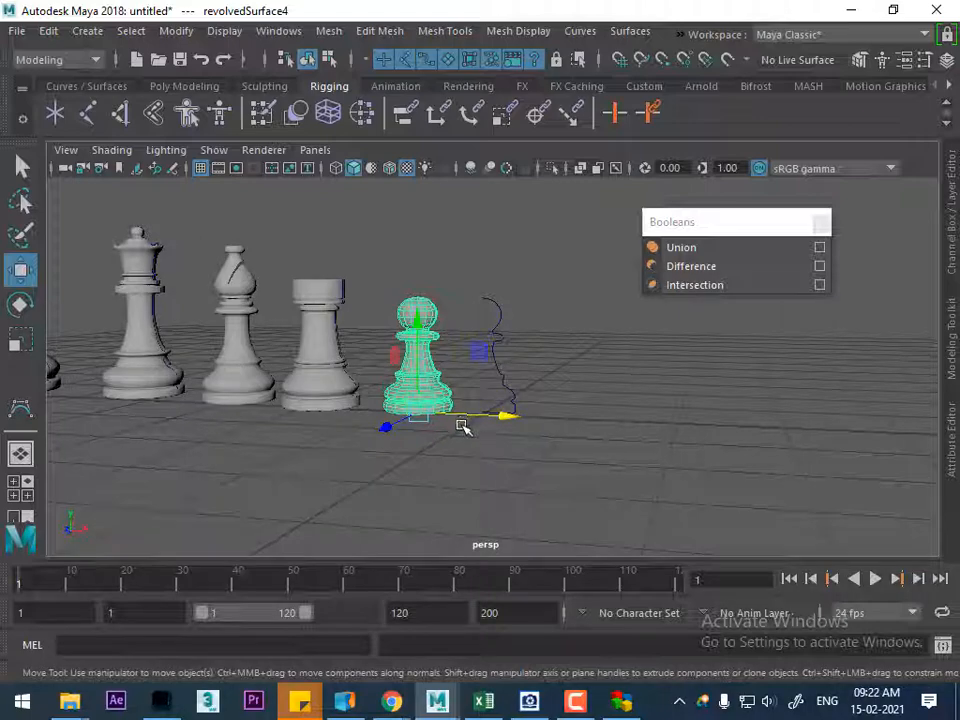
{"action": "left_click", "coordinate": [576, 701]}
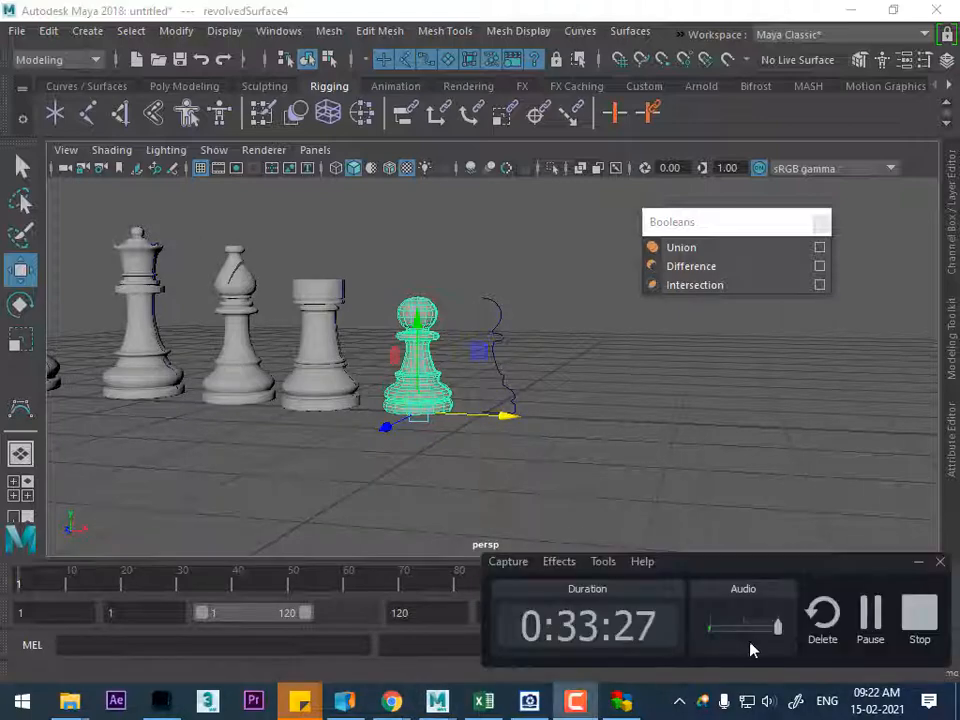